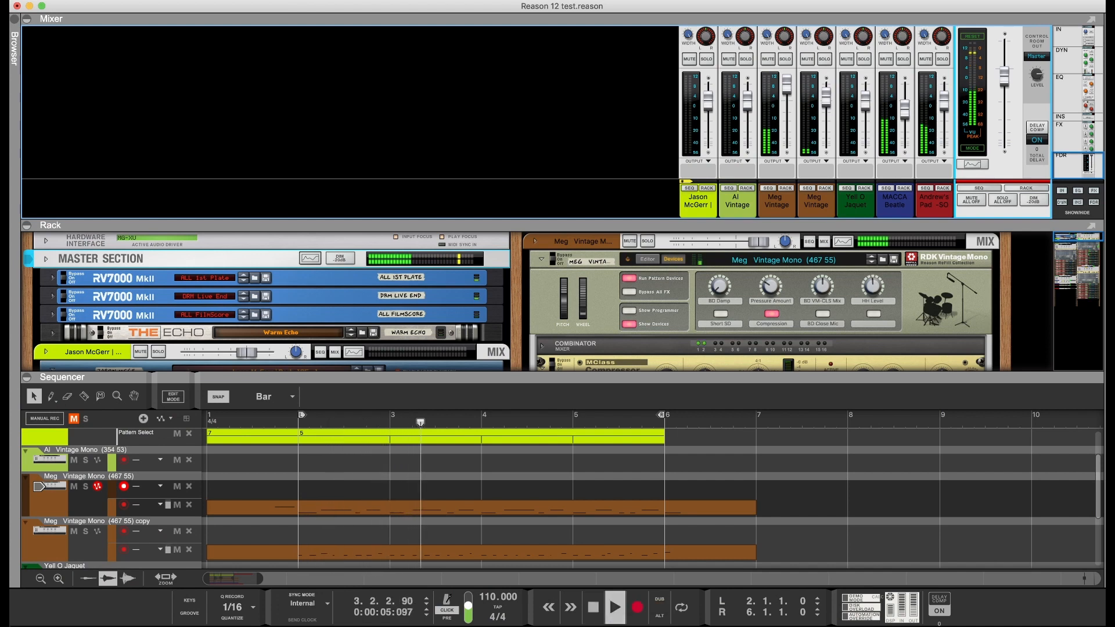
Stop the song's playback
left_click(591, 607)
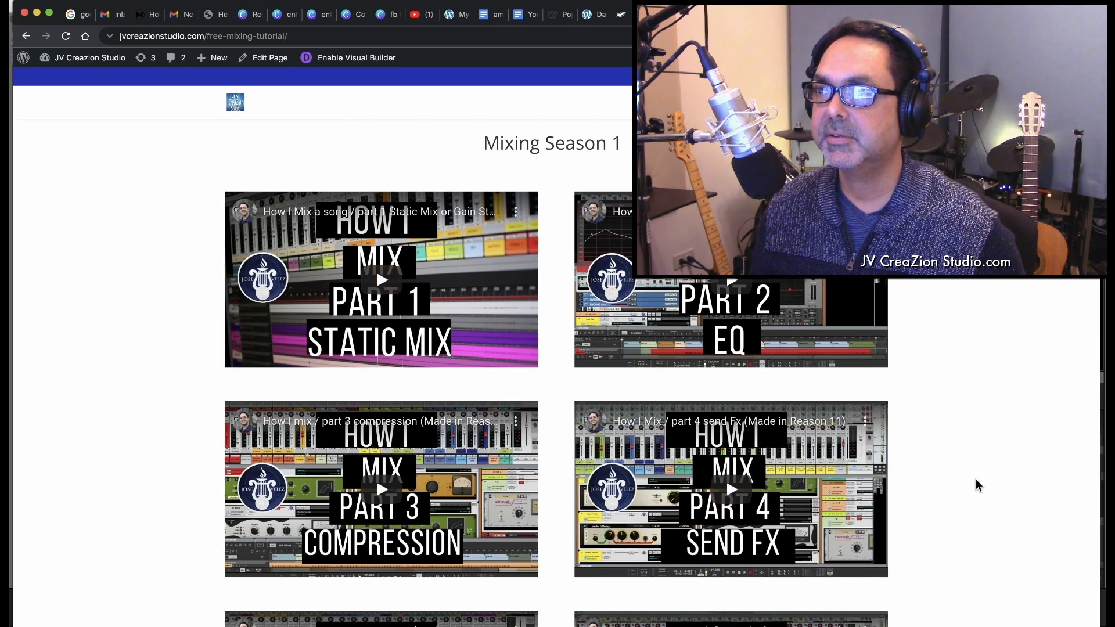
Look through the videos on the free mixing tutorial page and the Music Production Tips in Action group page
scroll(977, 481, "up", 10)
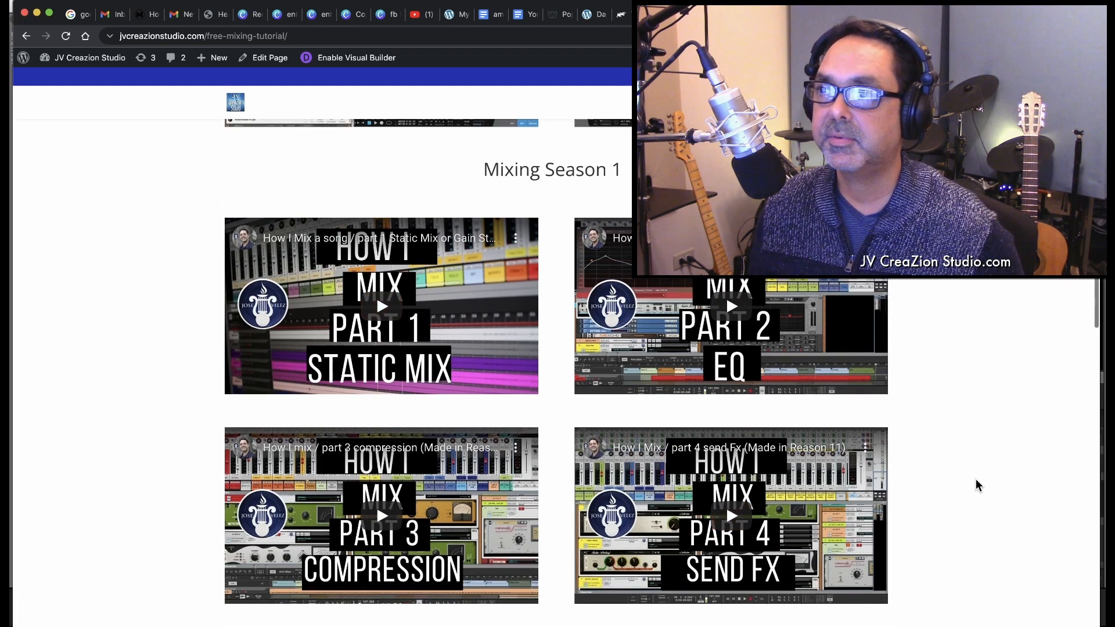
scroll(976, 486, "up", 8)
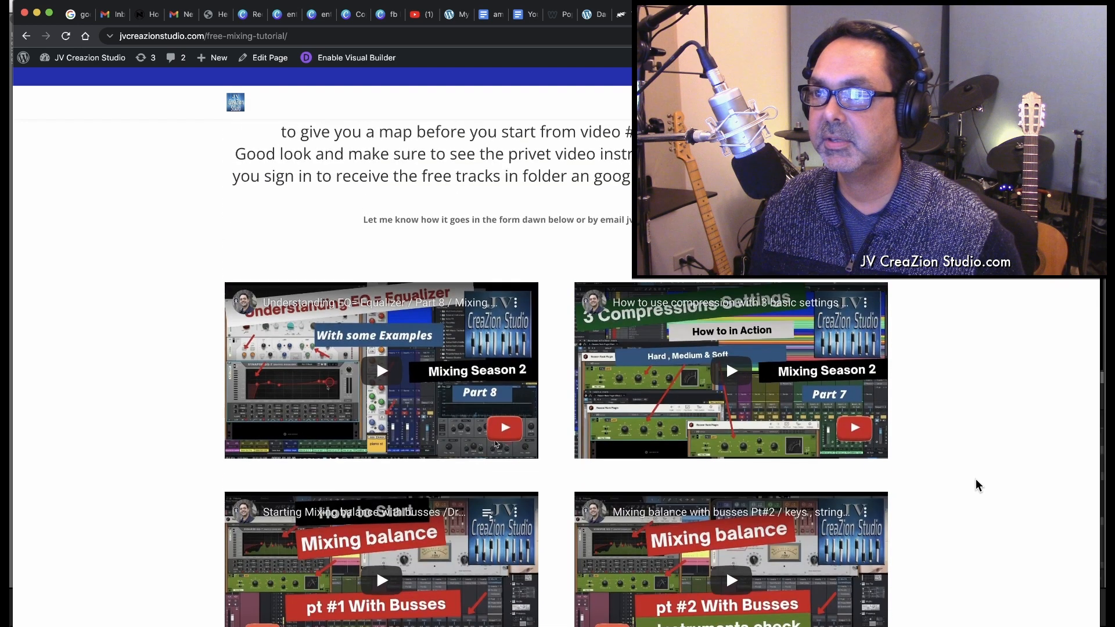
scroll(977, 485, "down", 15)
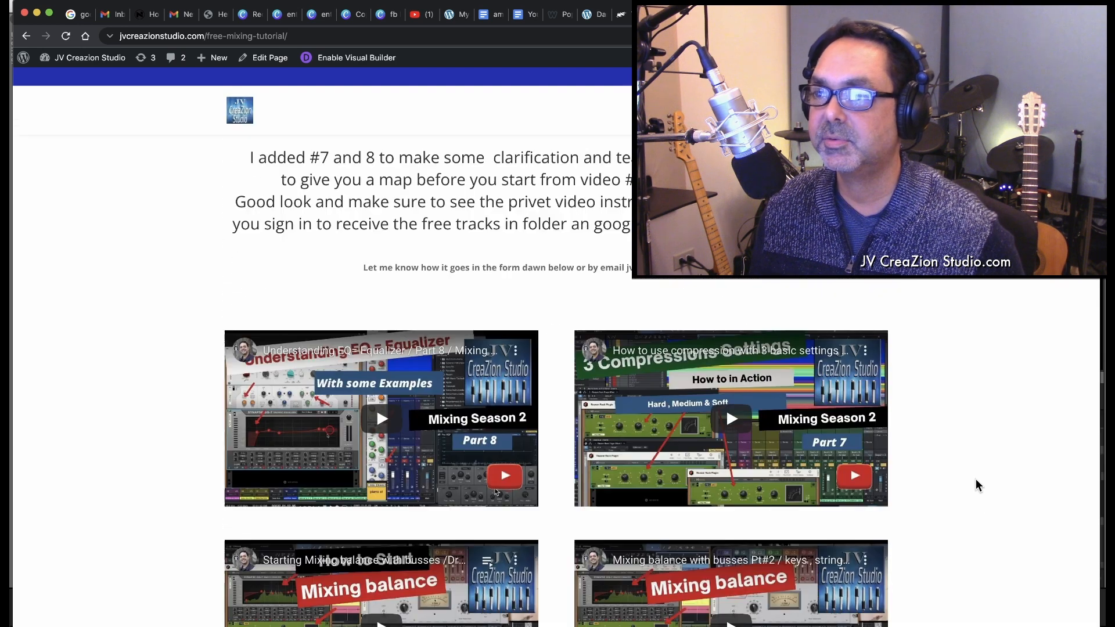
scroll(976, 486, "down", 1)
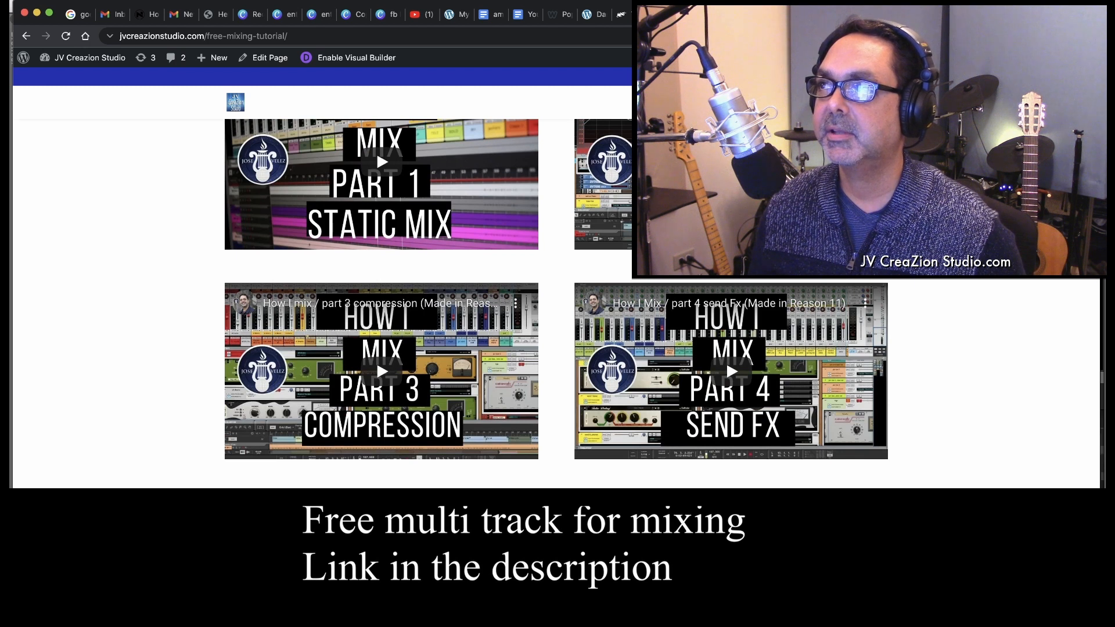
key("ctrl+Tab")
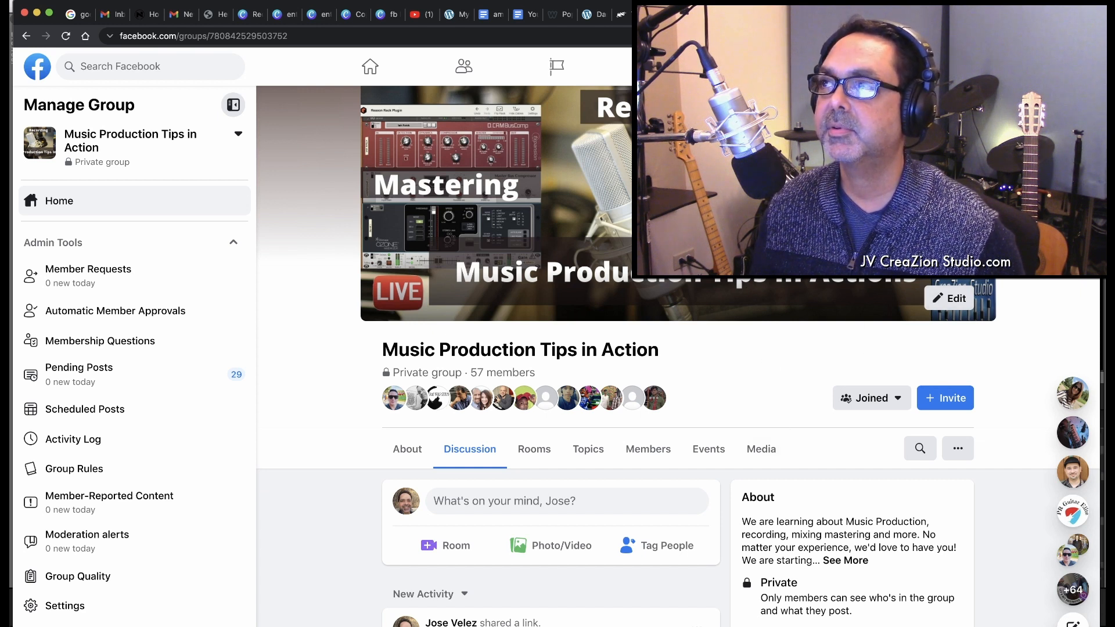
left_click(37, 13)
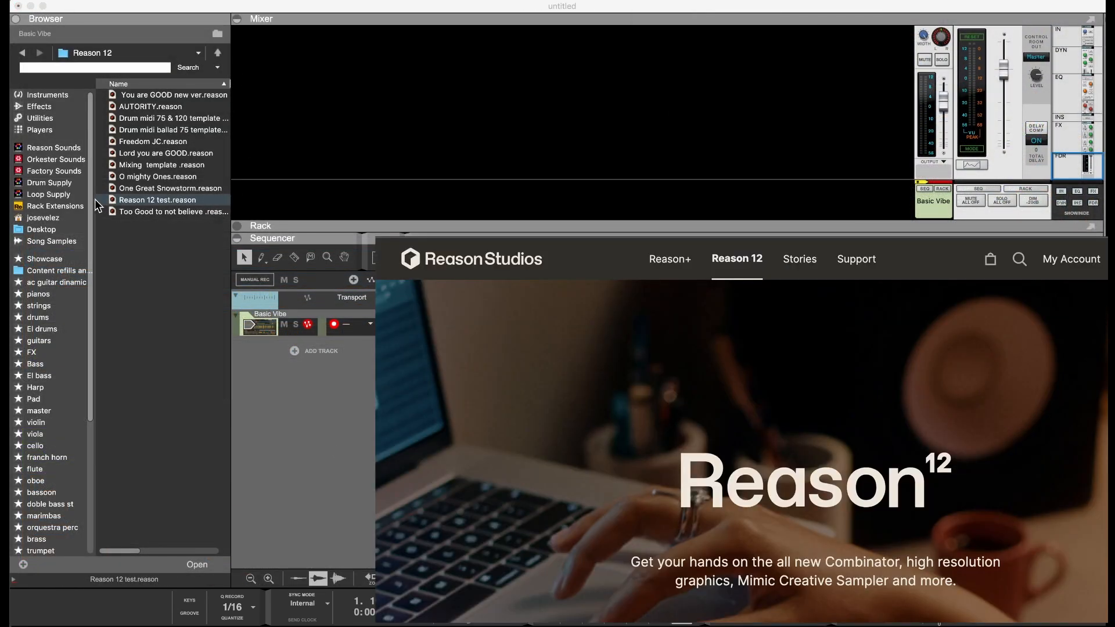
Open Reason's preferences and review the available themes in the General settings, leaving Dark selected
left_click(69, 3)
left_click(69, 2)
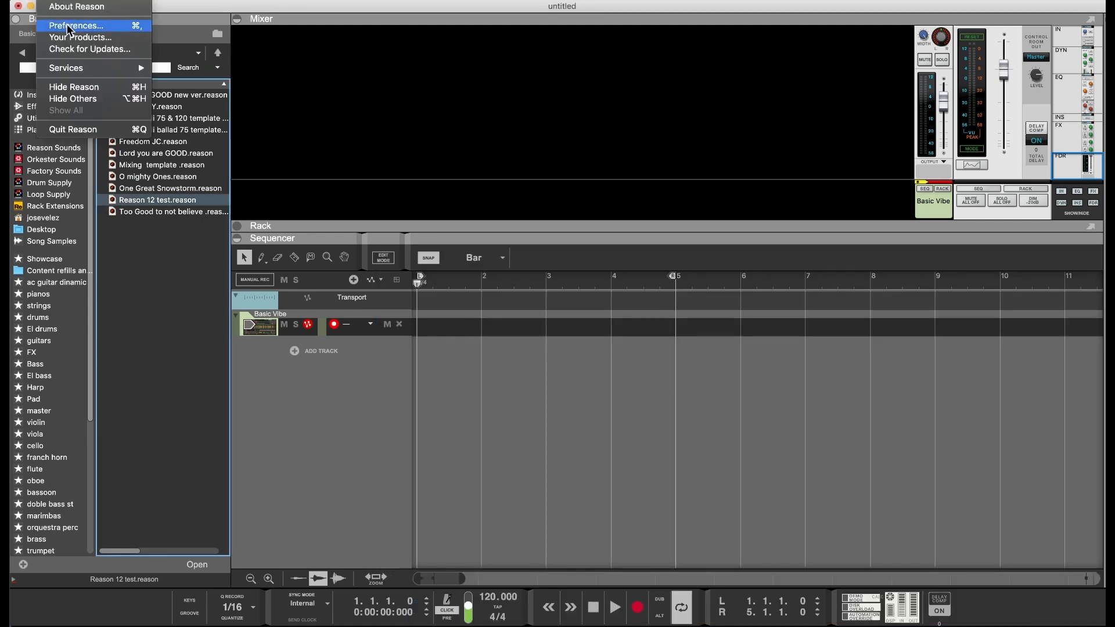
left_click(68, 29)
left_click(413, 138)
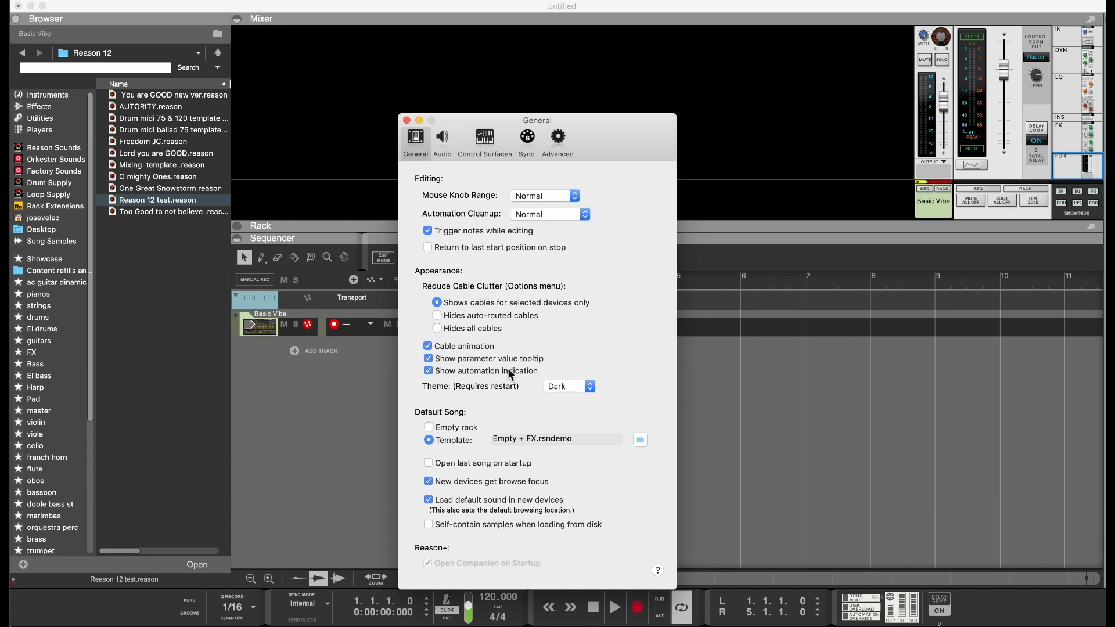
left_click(568, 386)
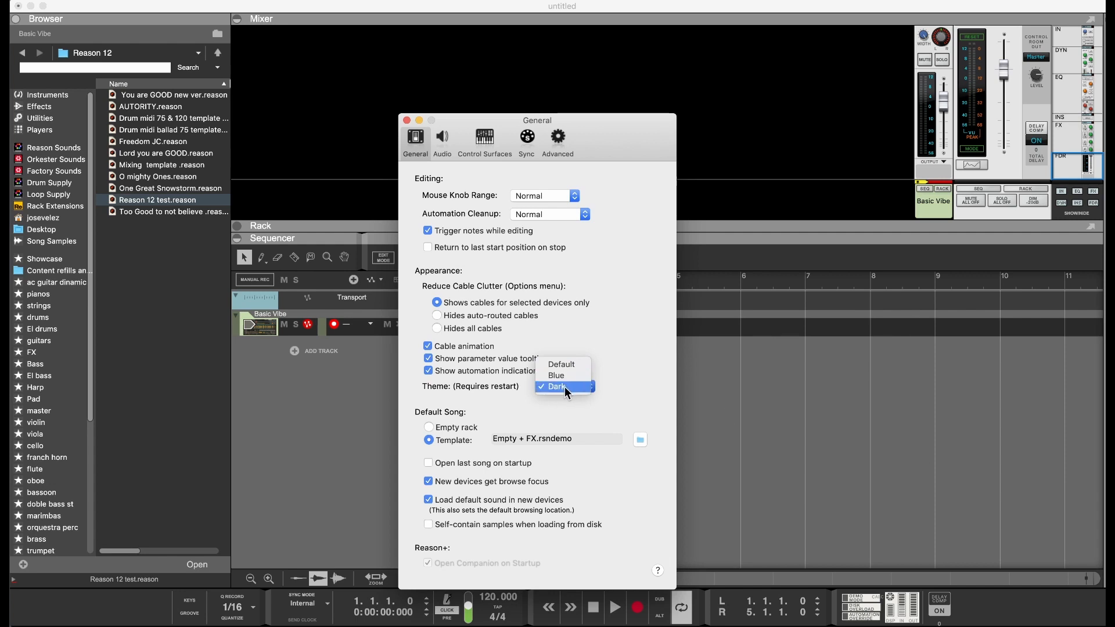
left_click(622, 352)
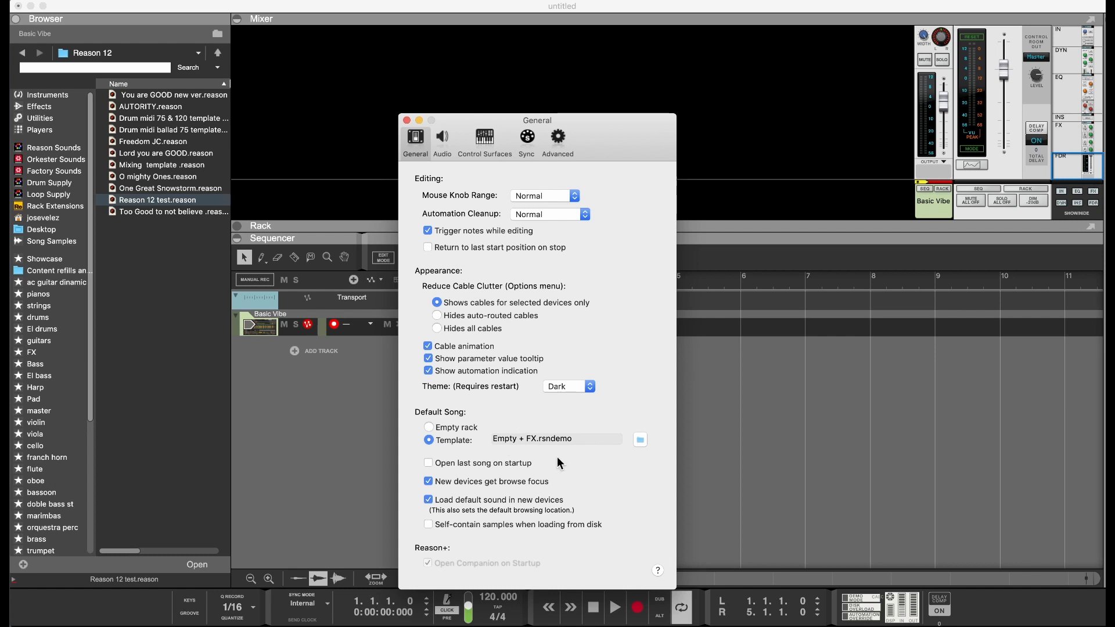
In the audio preferences, try Built-in Output, select MG-XU as the audio device, and choose a sample rate of 44,100
left_click(442, 140)
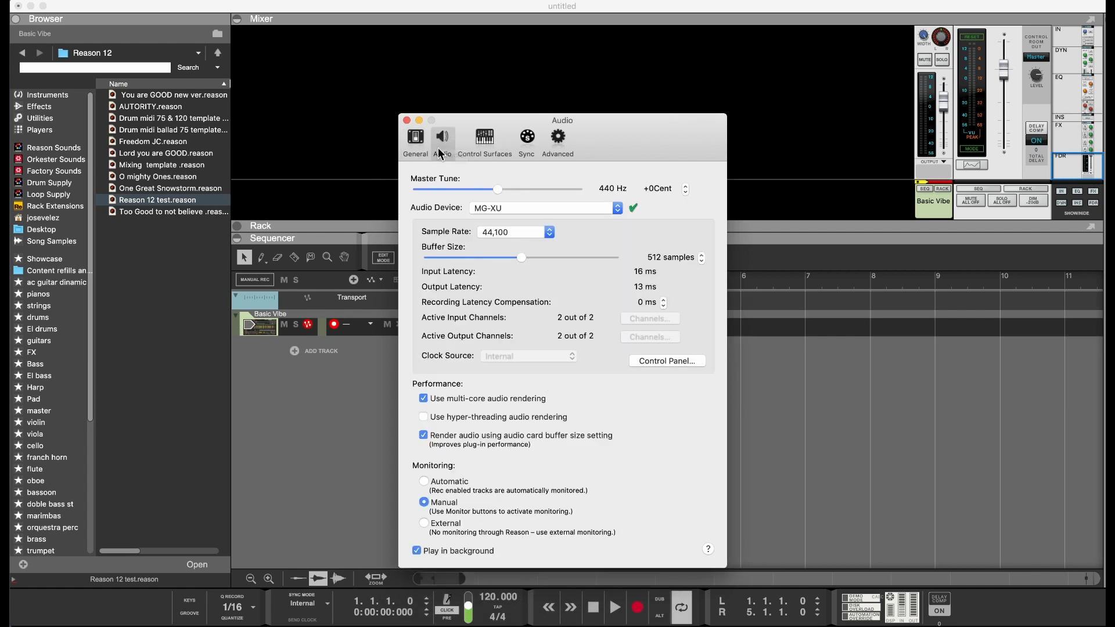
left_click(563, 207)
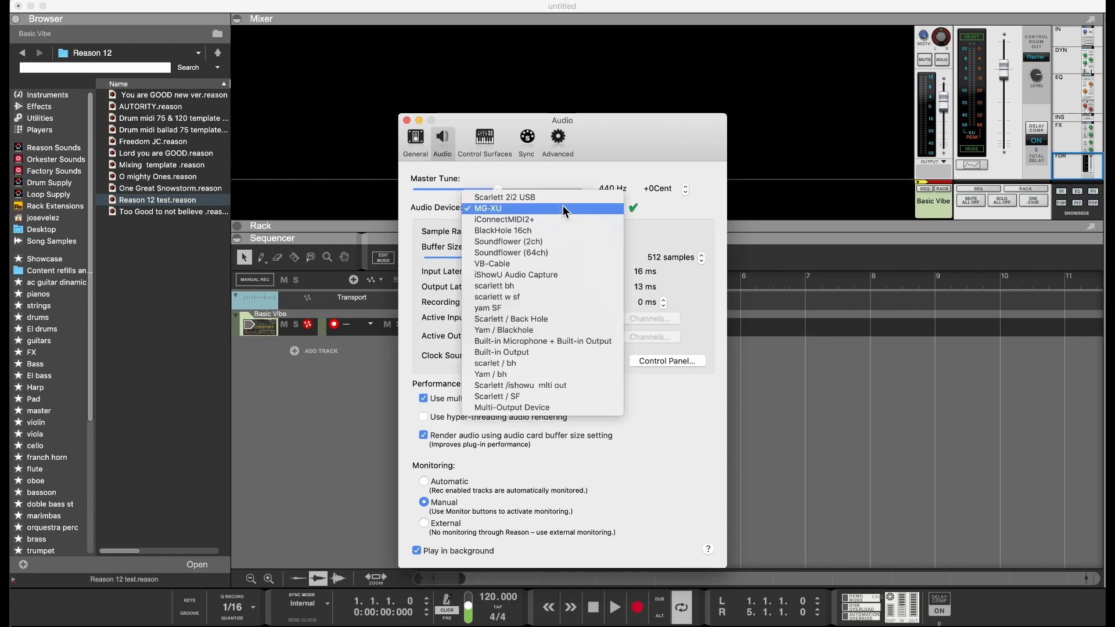
left_click(539, 353)
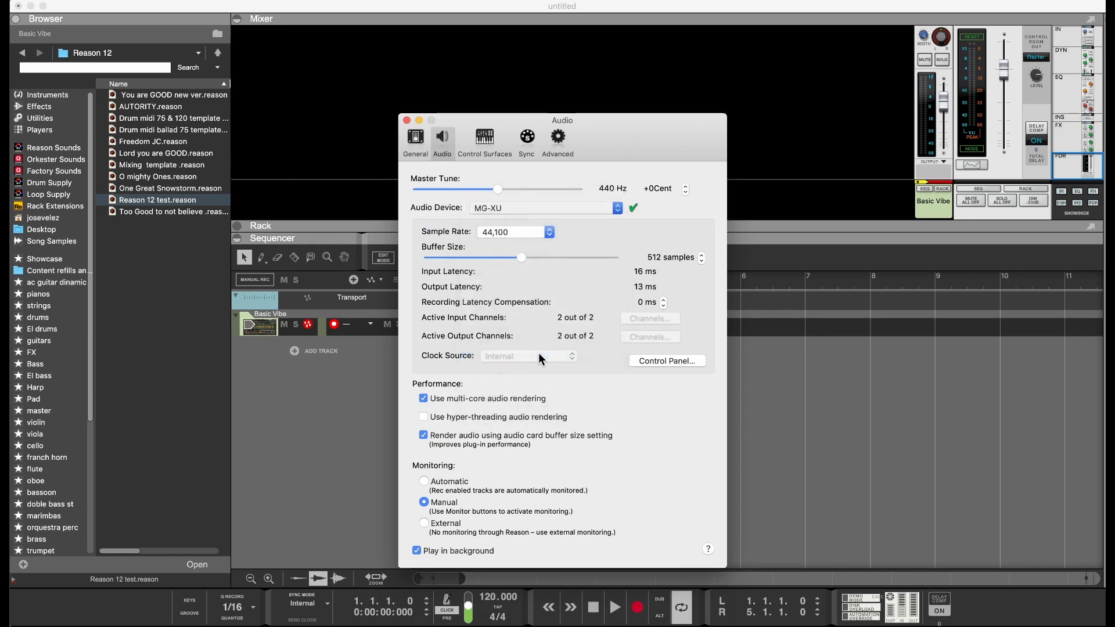
left_click(542, 211)
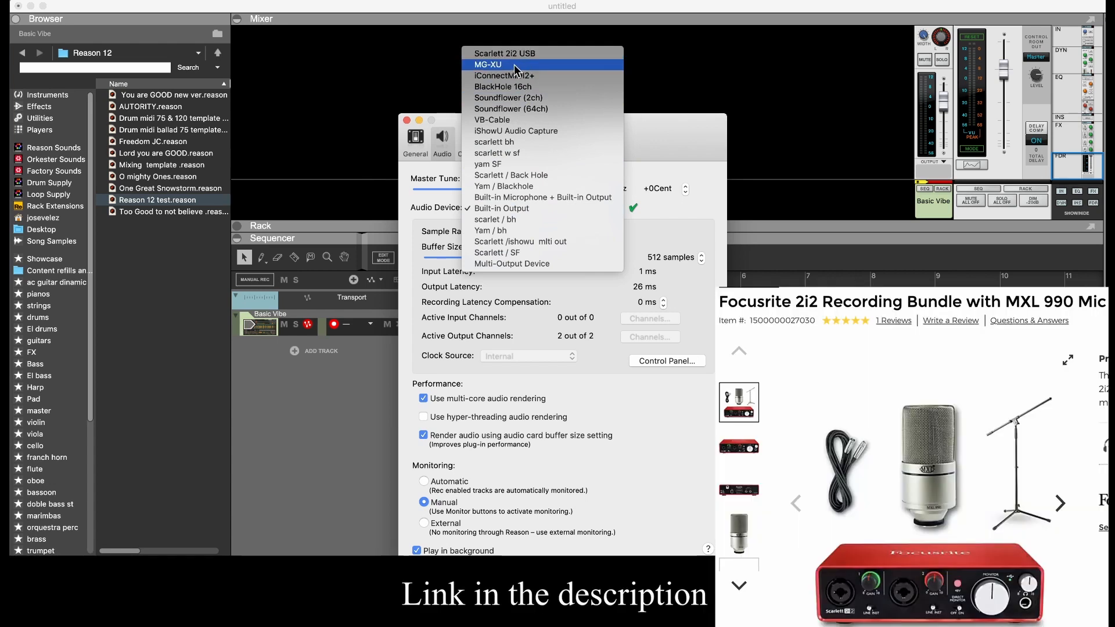
left_click(518, 65)
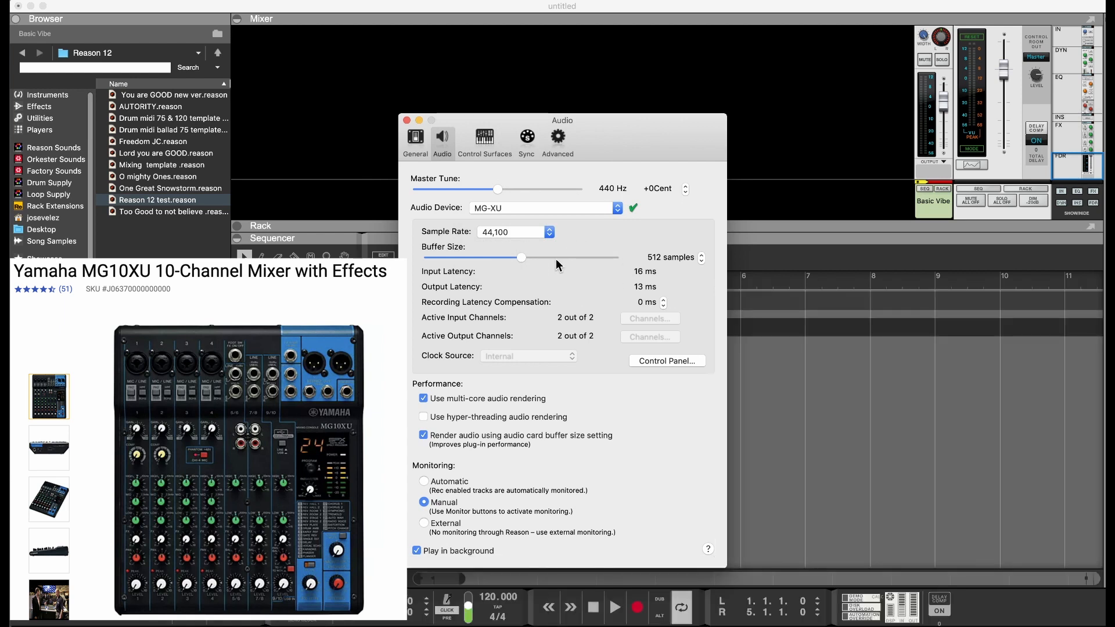
left_click(514, 232)
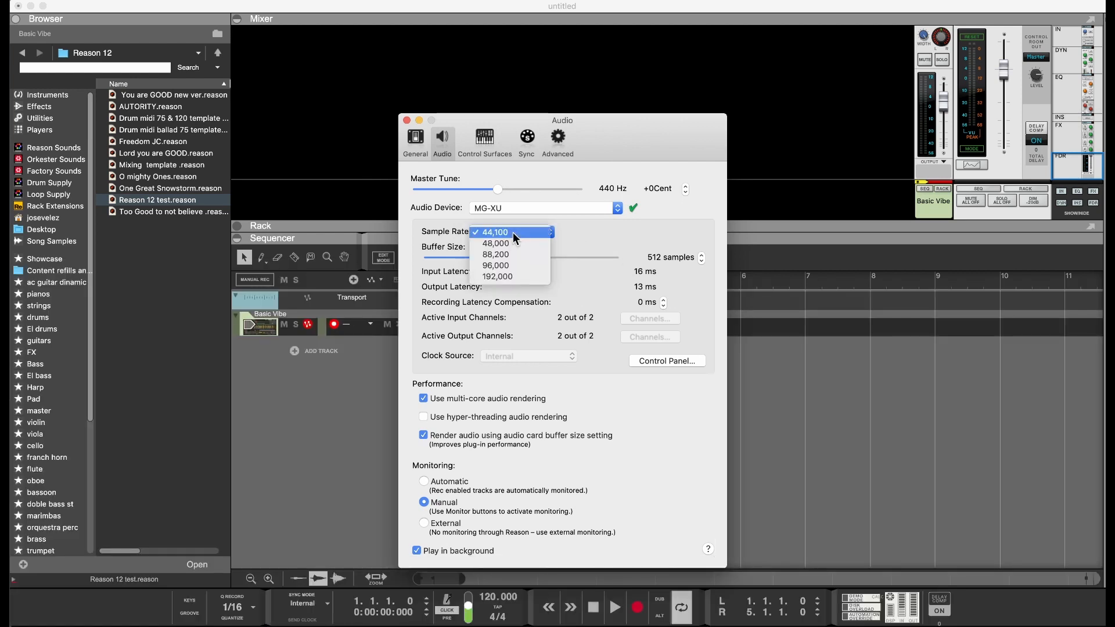
left_click(499, 234)
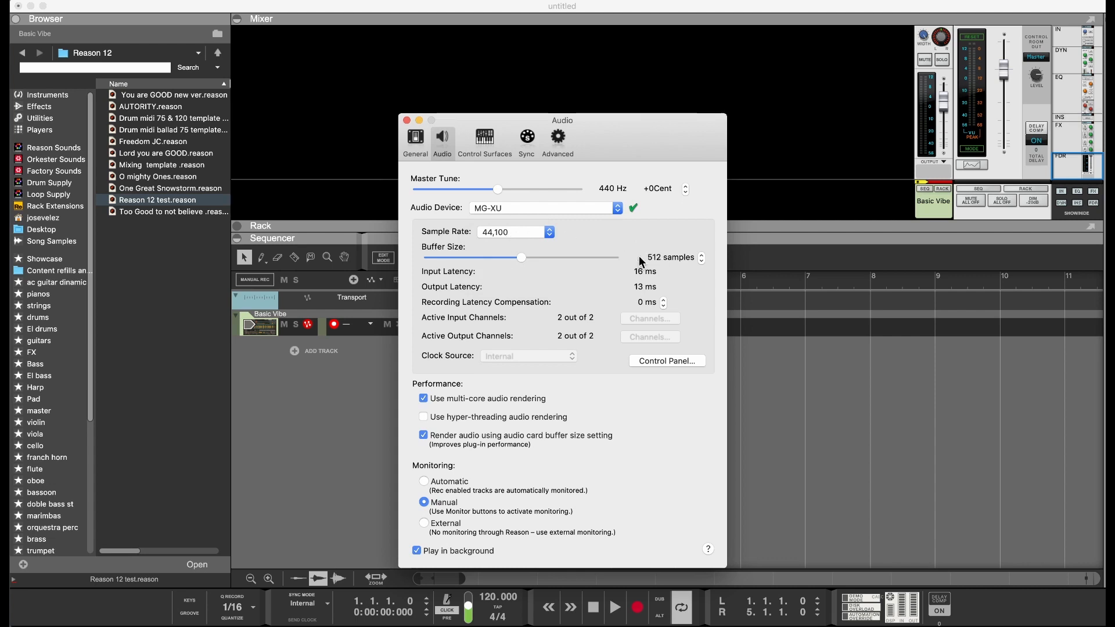
Try a buffer size of 4,096 samples and set it to 128 samples
left_click_drag(522, 256, 458, 256)
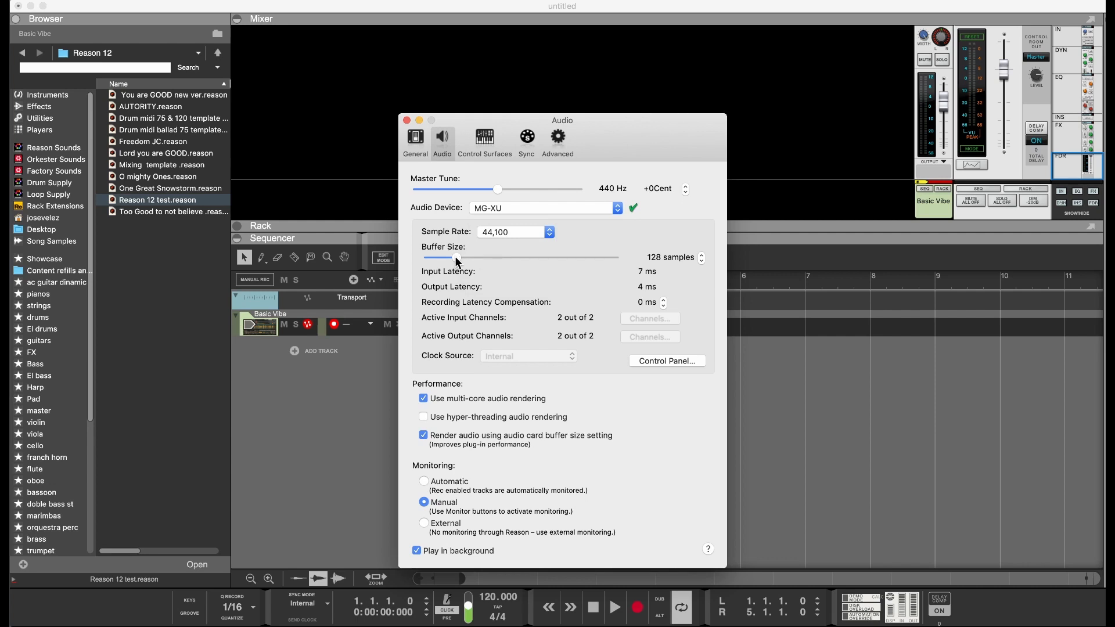
left_click_drag(458, 256, 639, 258)
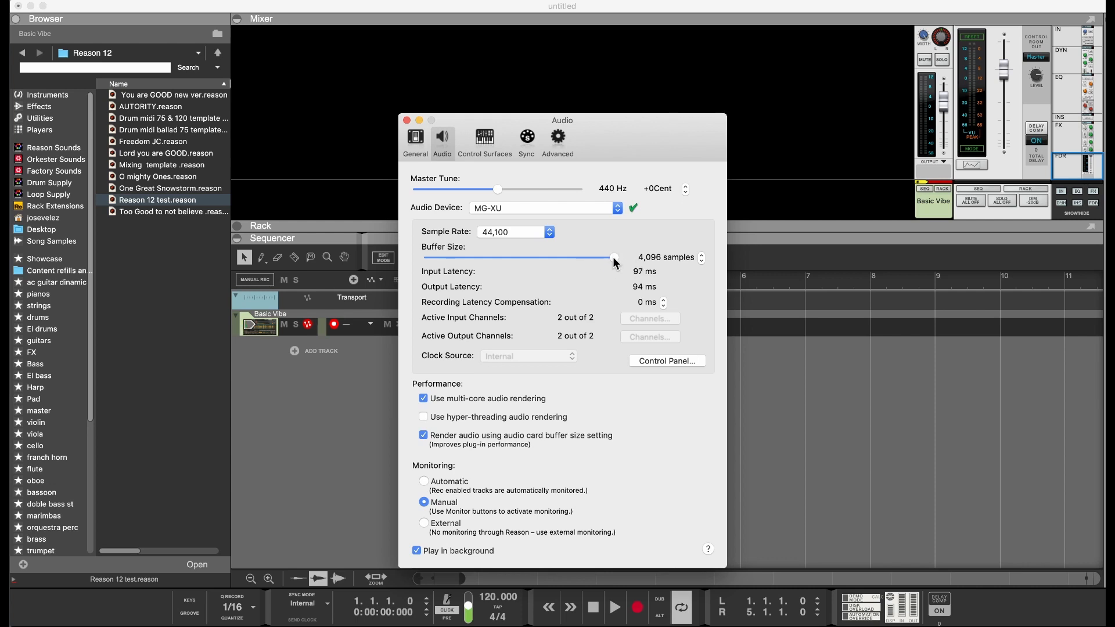
left_click_drag(589, 259, 465, 257)
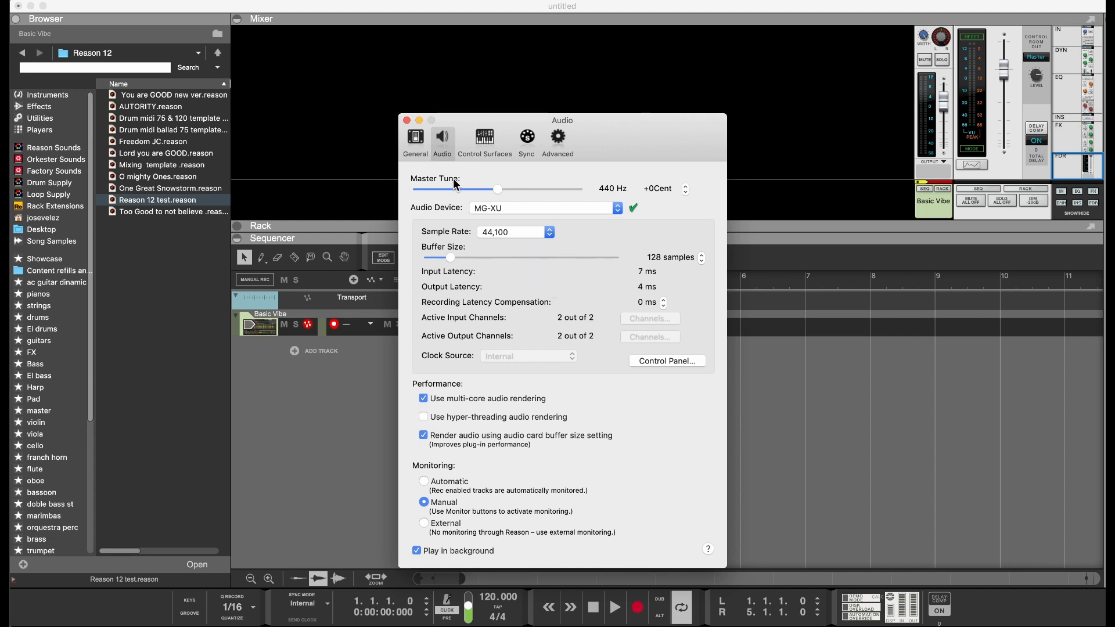
Edit the <Other> MIDI Control Keyboard in the control surface settings and assign iConnectMIDI2+ iCM2 USB 2.1 as its MIDI input
left_click(487, 138)
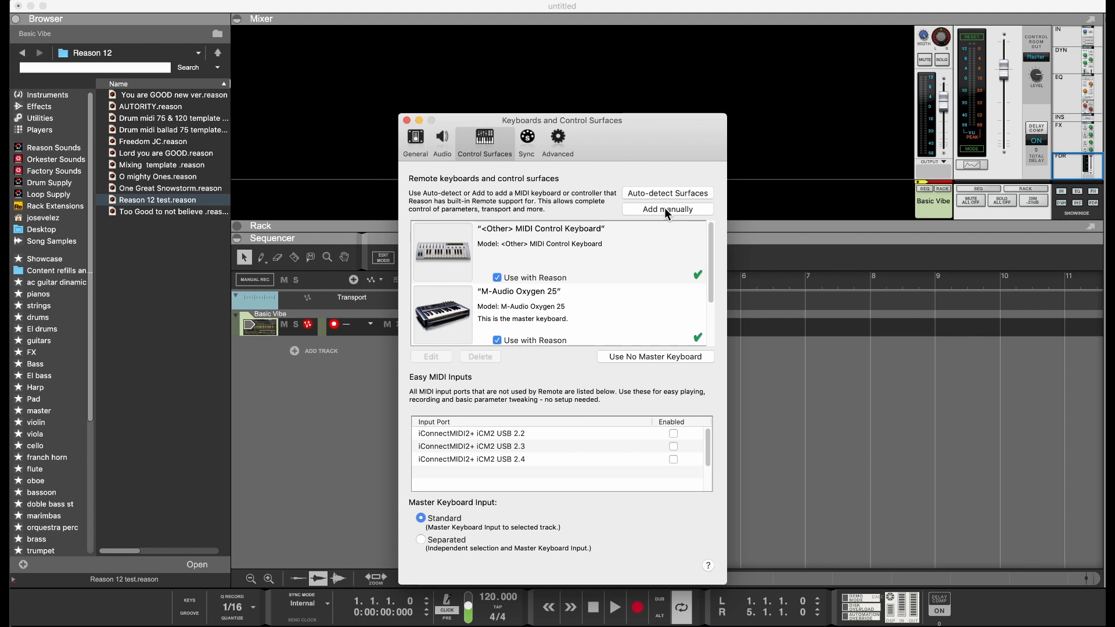
left_click(646, 236)
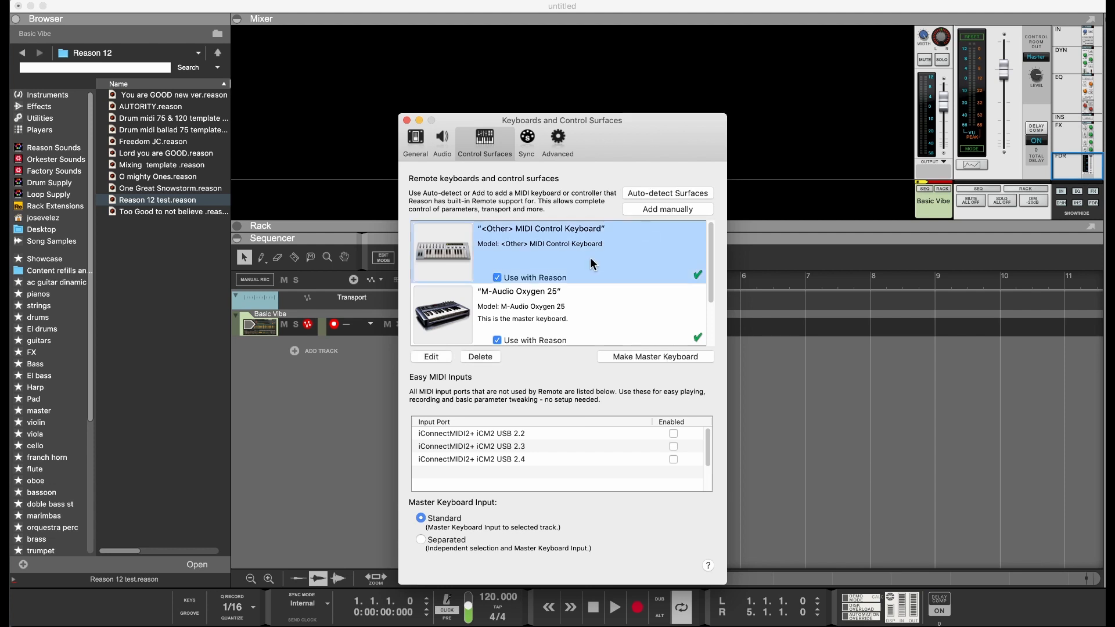
double_click(640, 246)
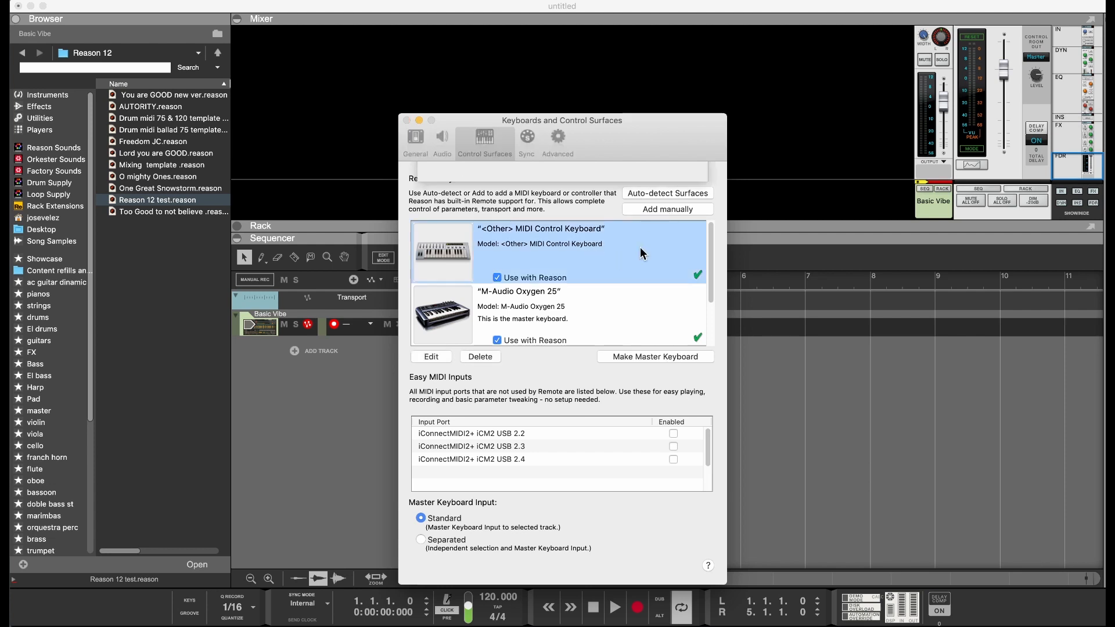
left_click(608, 317)
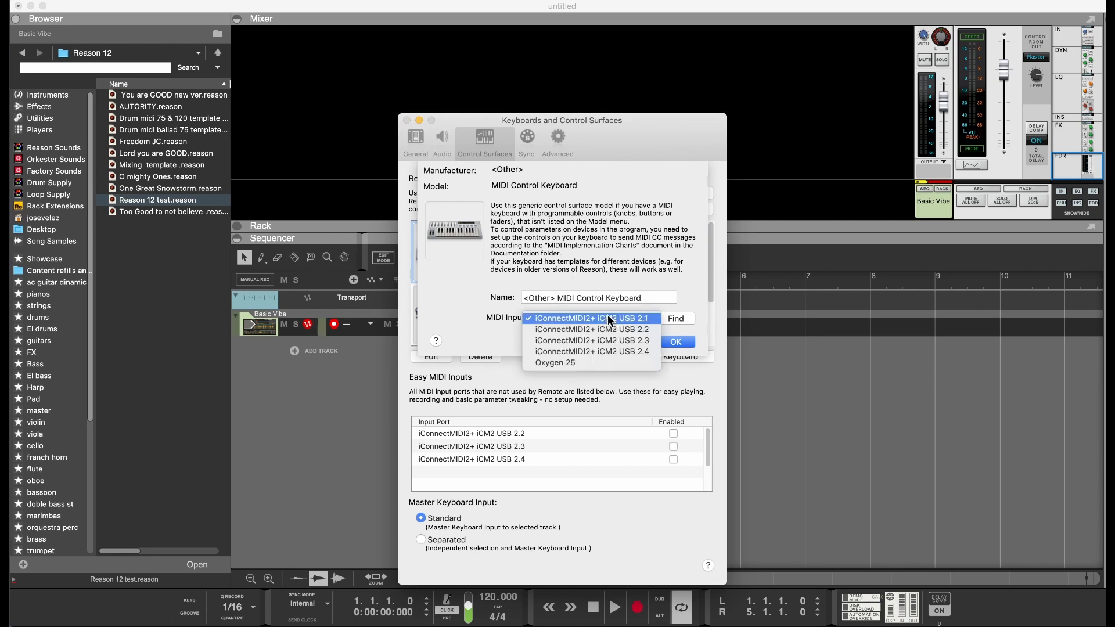
left_click(577, 318)
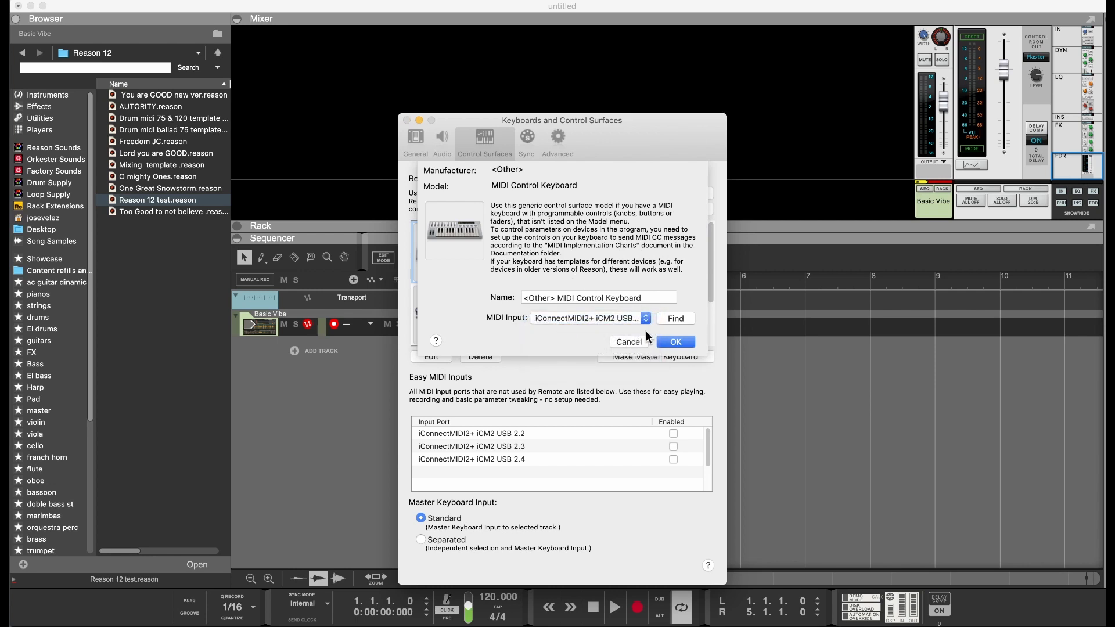
left_click(674, 342)
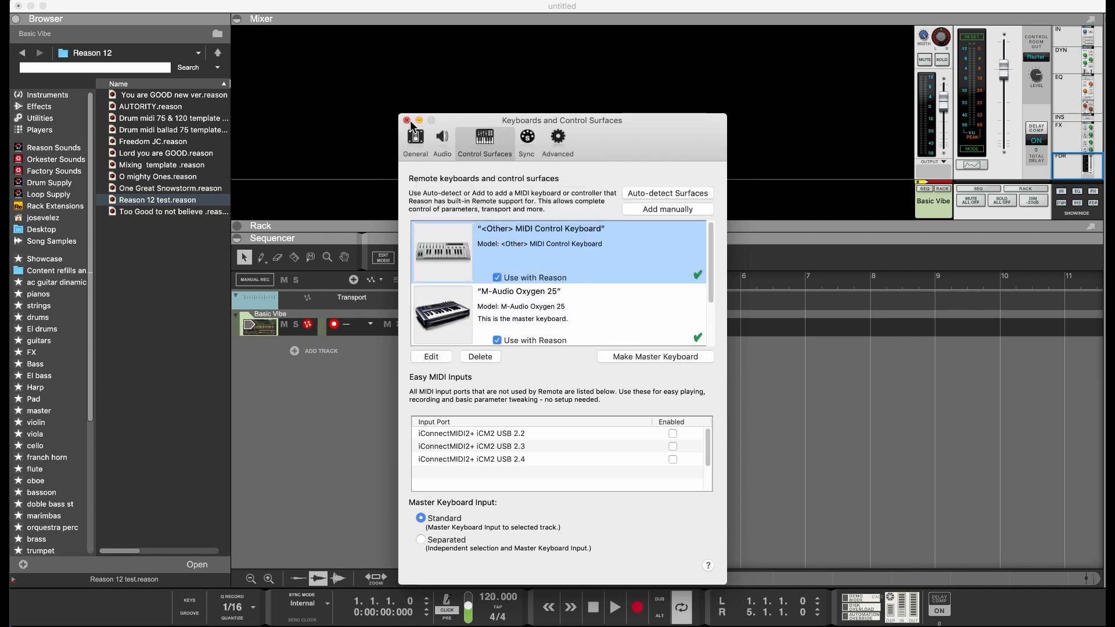
Review the sync settings and the advanced settings with the VST plugin folders, and close the preferences
left_click(527, 141)
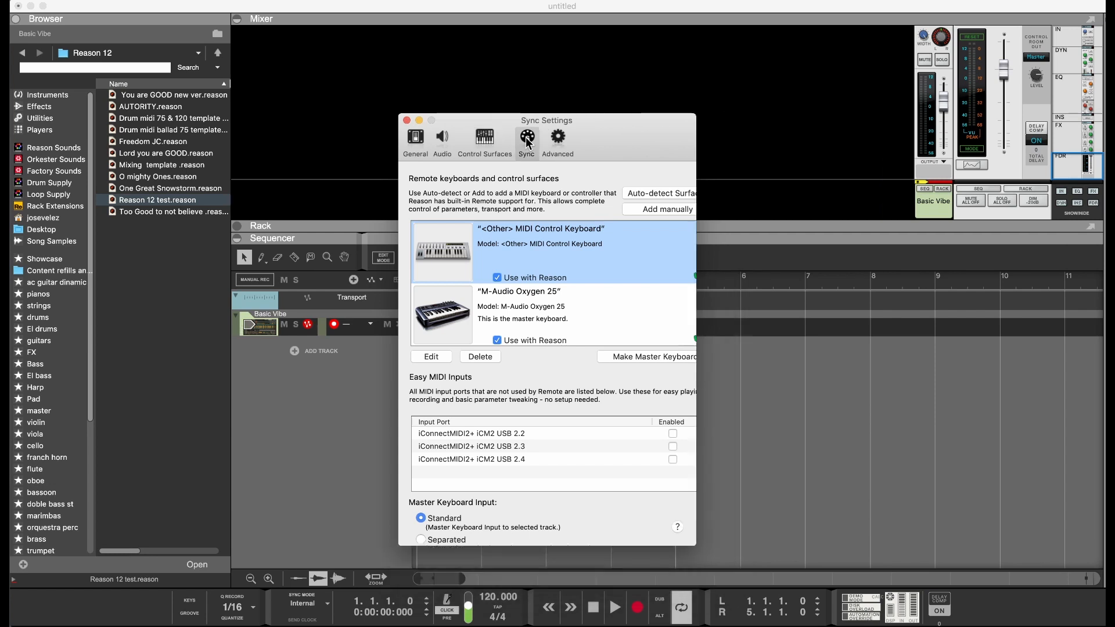
left_click(560, 141)
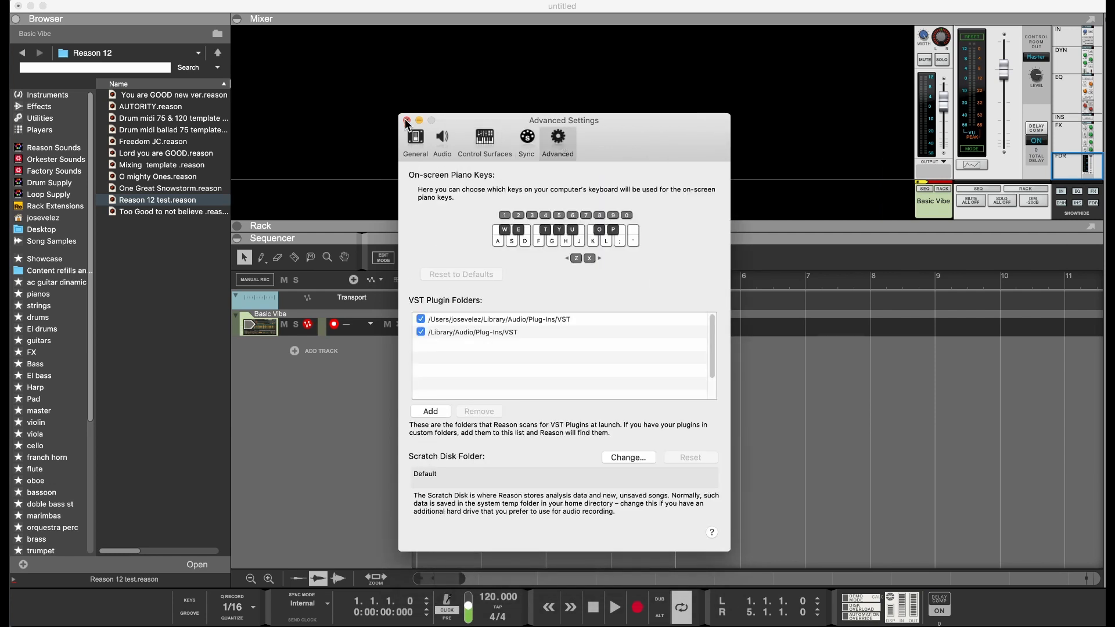
left_click(406, 121)
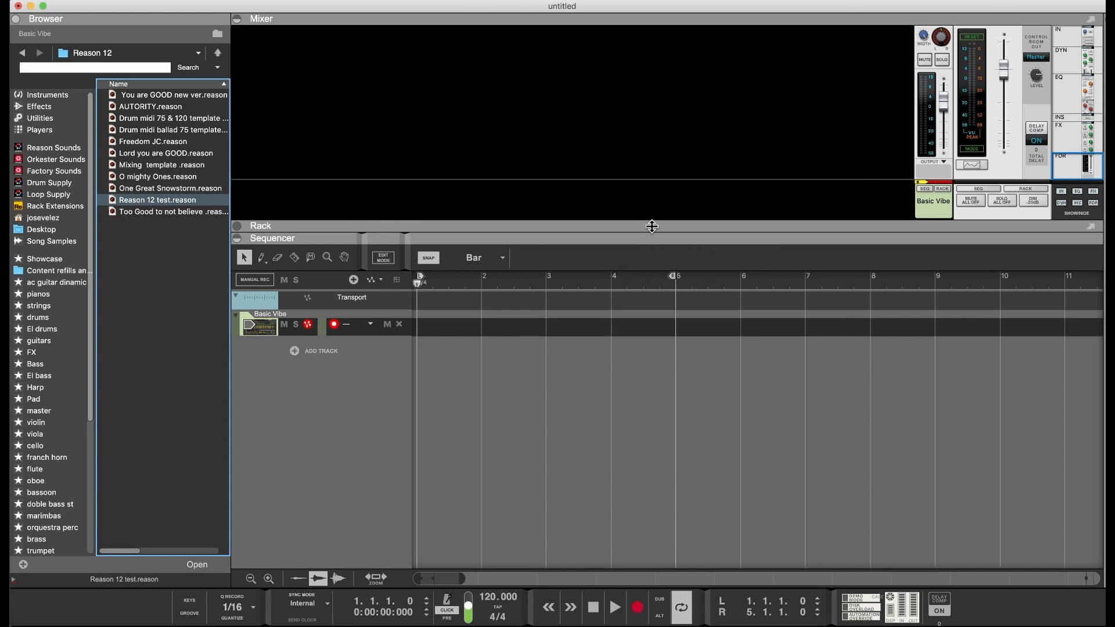
Show the mixer and rack, and enlarge the sequencer area so that all three share the window
key("F5")
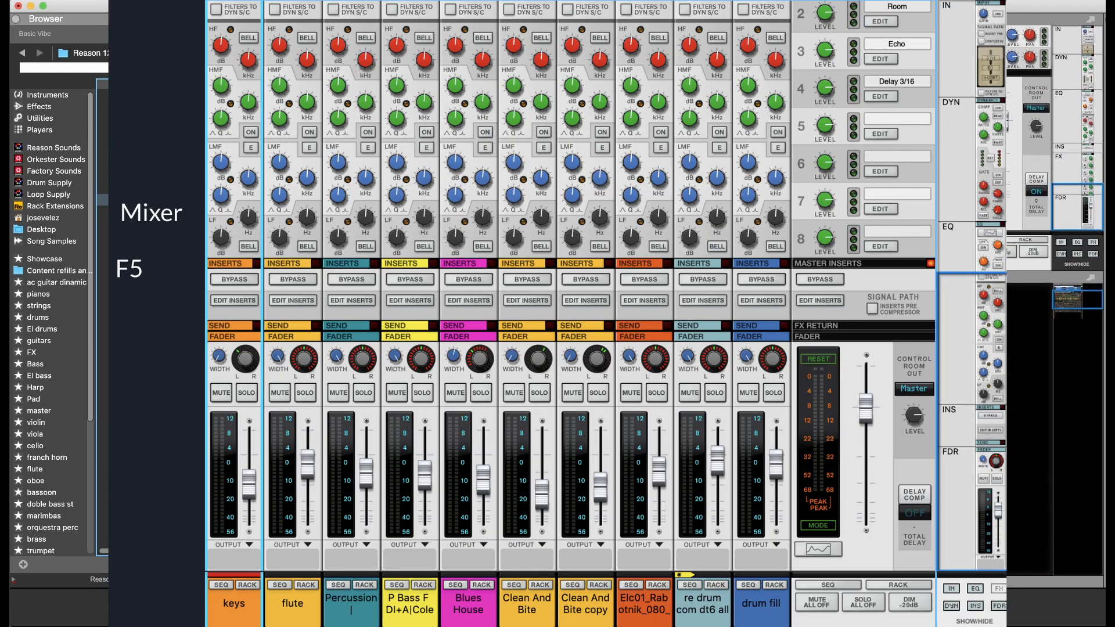
key("F5")
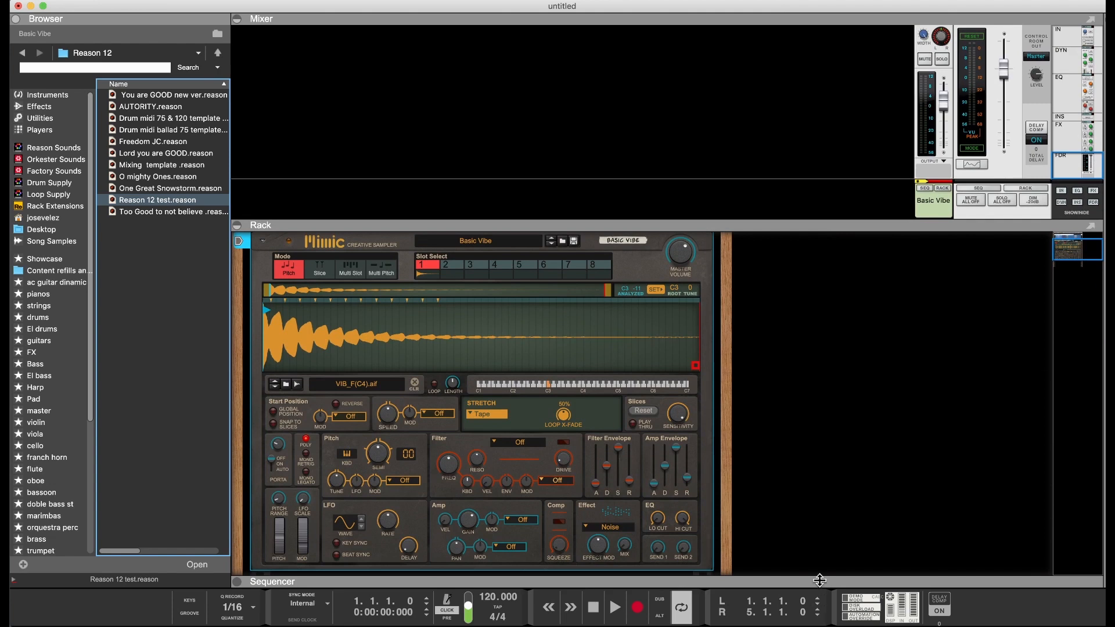
left_click_drag(822, 583, 822, 491)
scroll(571, 409, "up", 4)
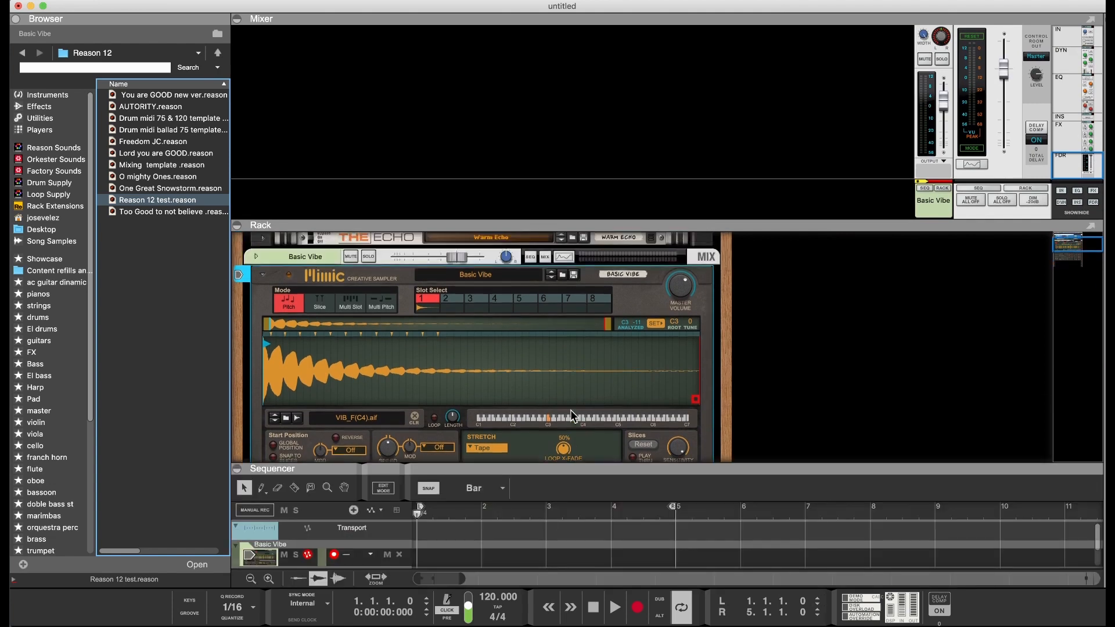
key("F6")
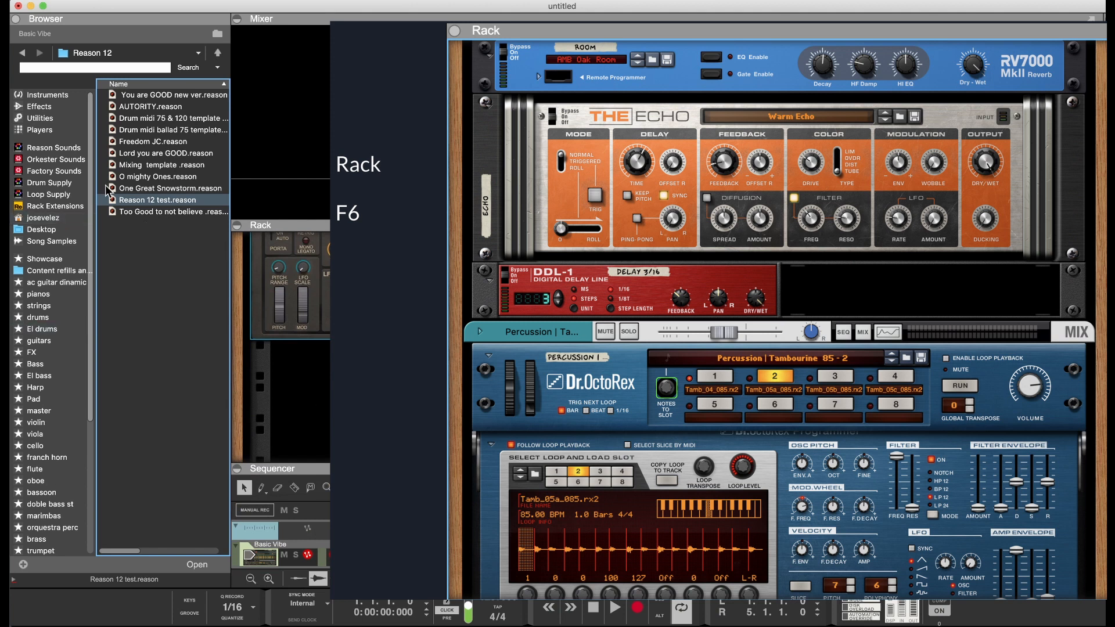
Enlarge the sequencer area and add a Kong Drum Designer track to it from the built-in instruments
left_click(47, 95)
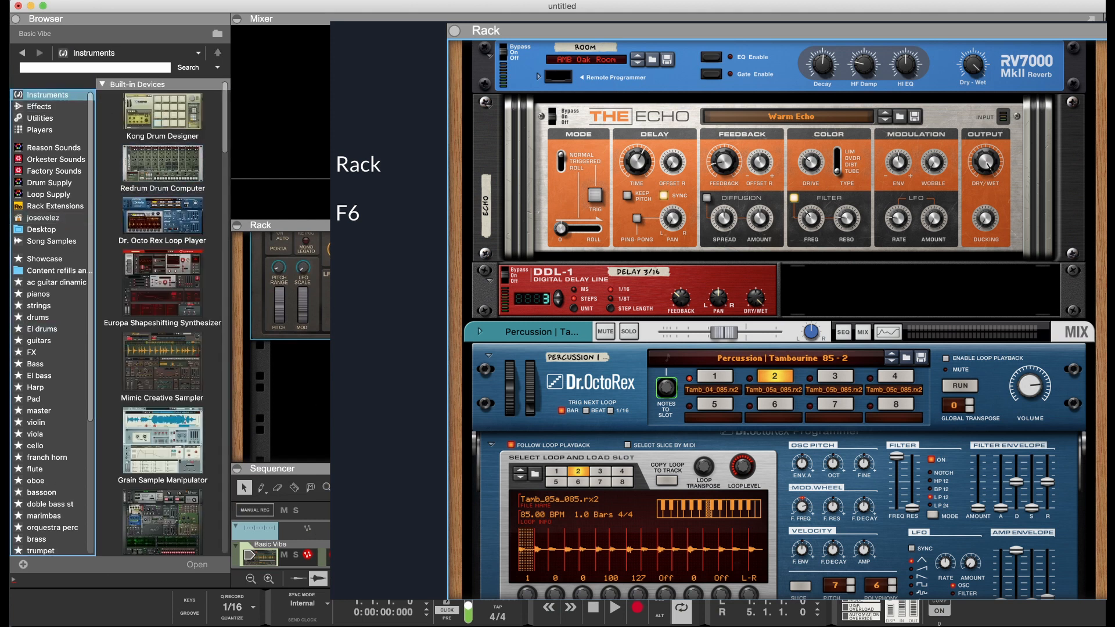
key("F6")
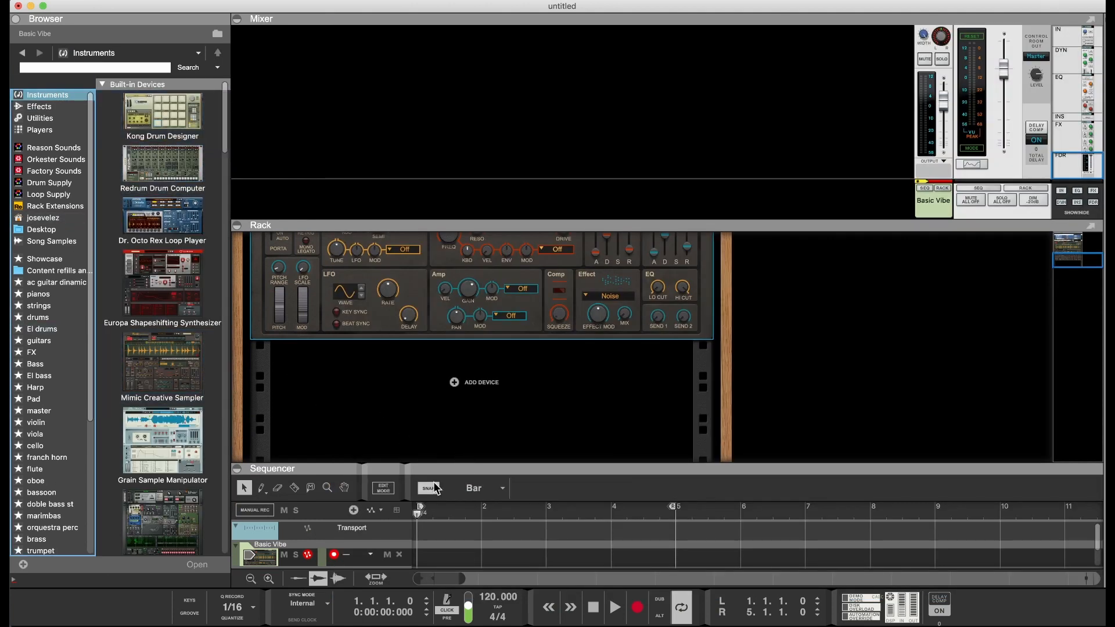
left_click_drag(547, 466, 539, 252)
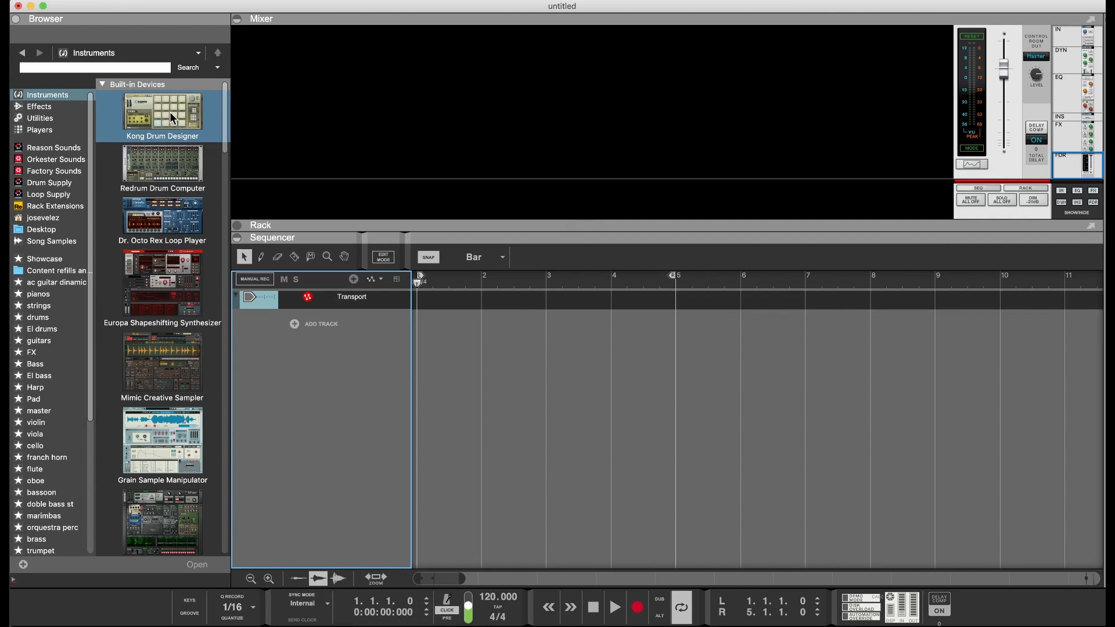
left_click_drag(170, 111, 336, 340)
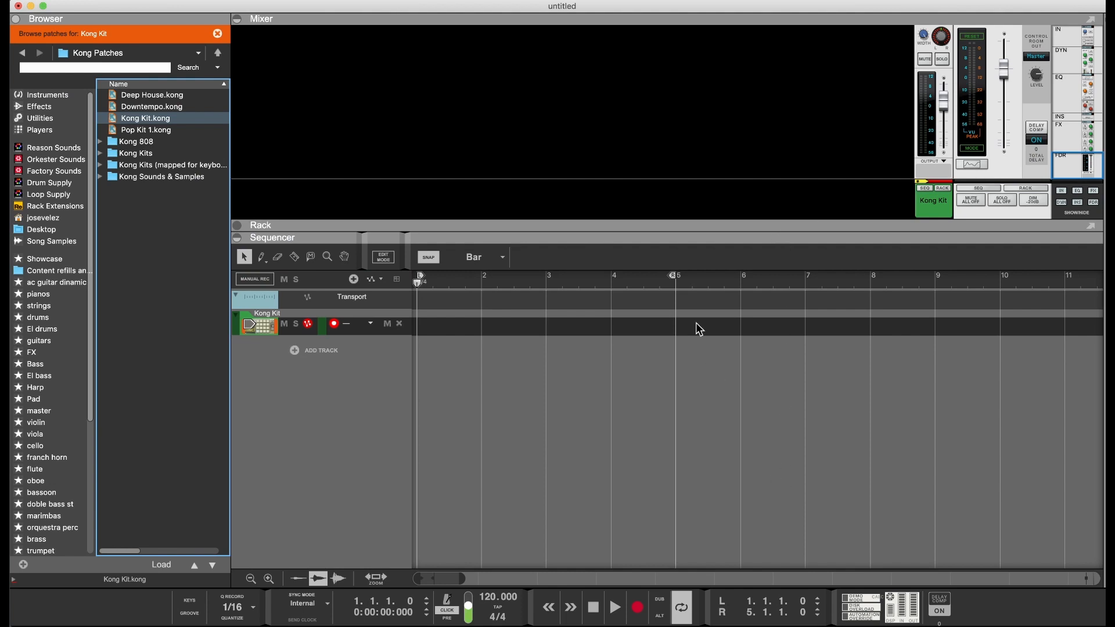
Show the Kong device in the rack, play its drum pad 1 and fold the rack away
left_click(685, 243)
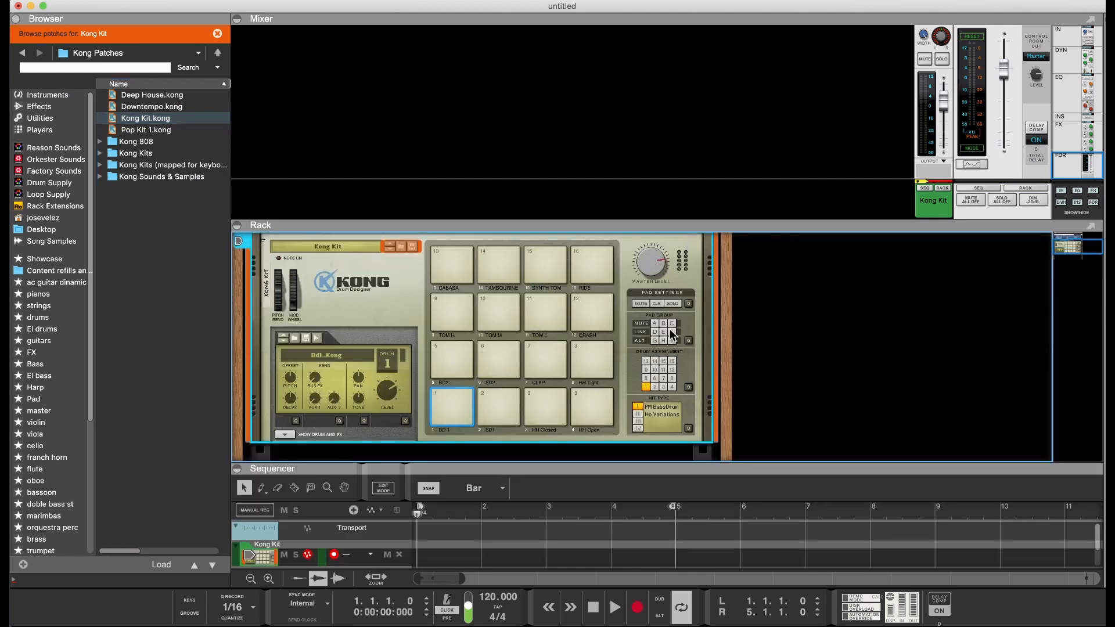
left_click(449, 413)
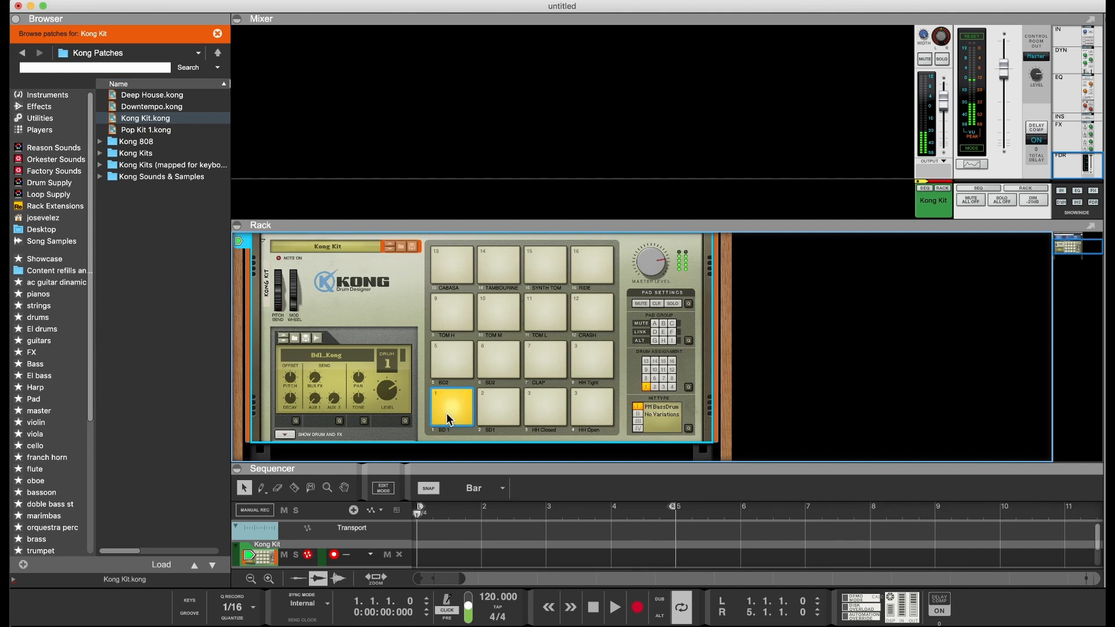
left_click(237, 225)
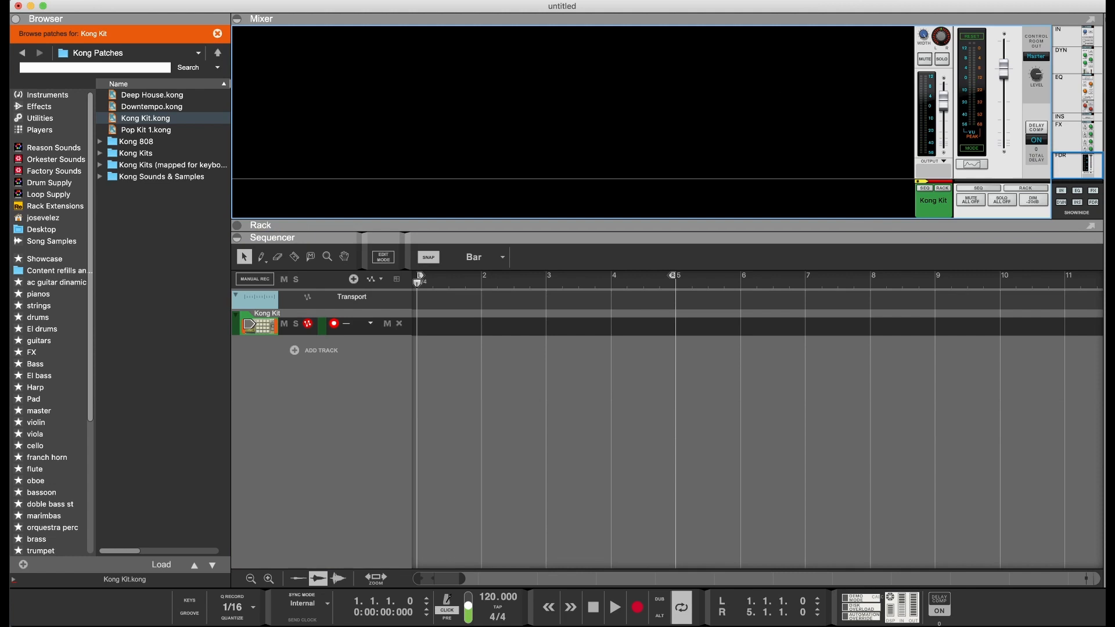
Detach the mixer into its own window, shrink and reposition that window, and close it to reattach the mixer
left_click(1091, 23)
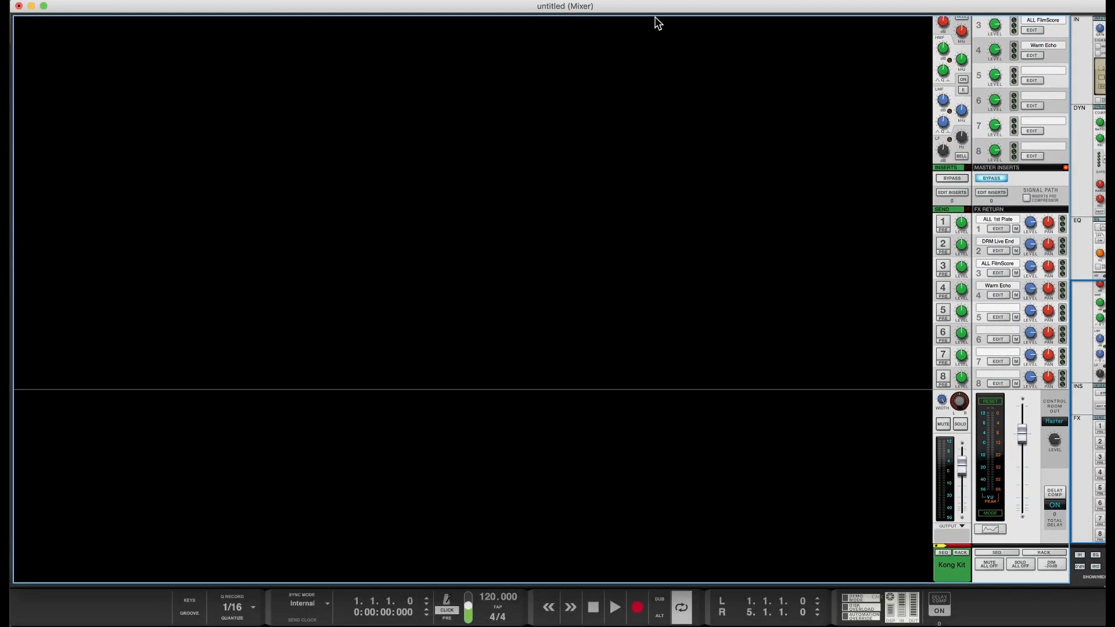
left_click_drag(655, 11, 1051, 15)
left_click_drag(1114, 2, 812, 18)
left_click_drag(681, 23, 571, 3)
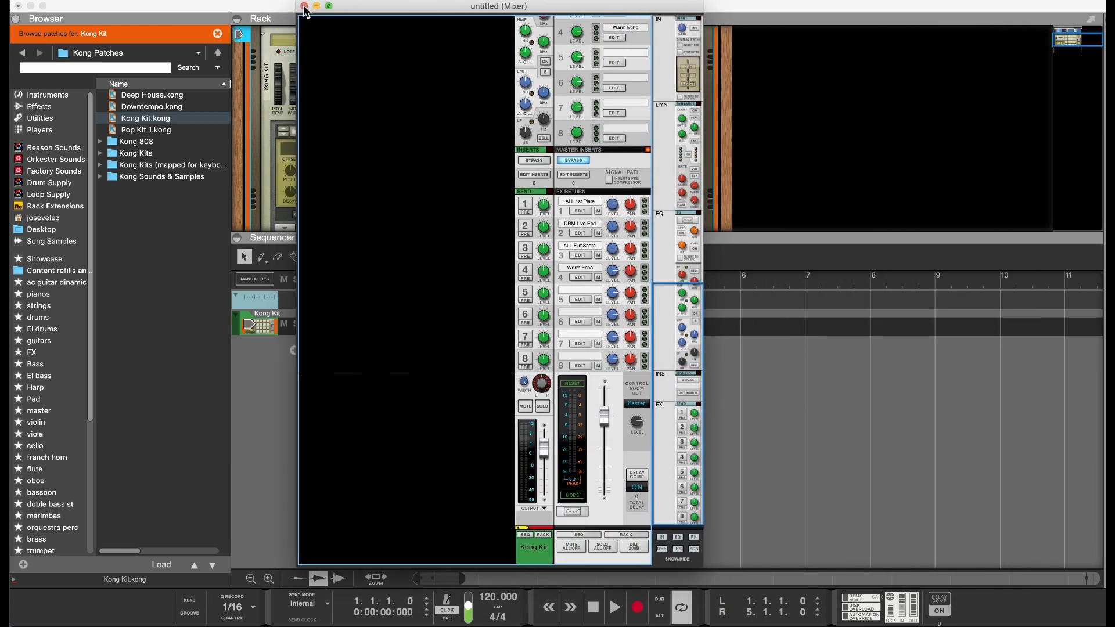
left_click(302, 5)
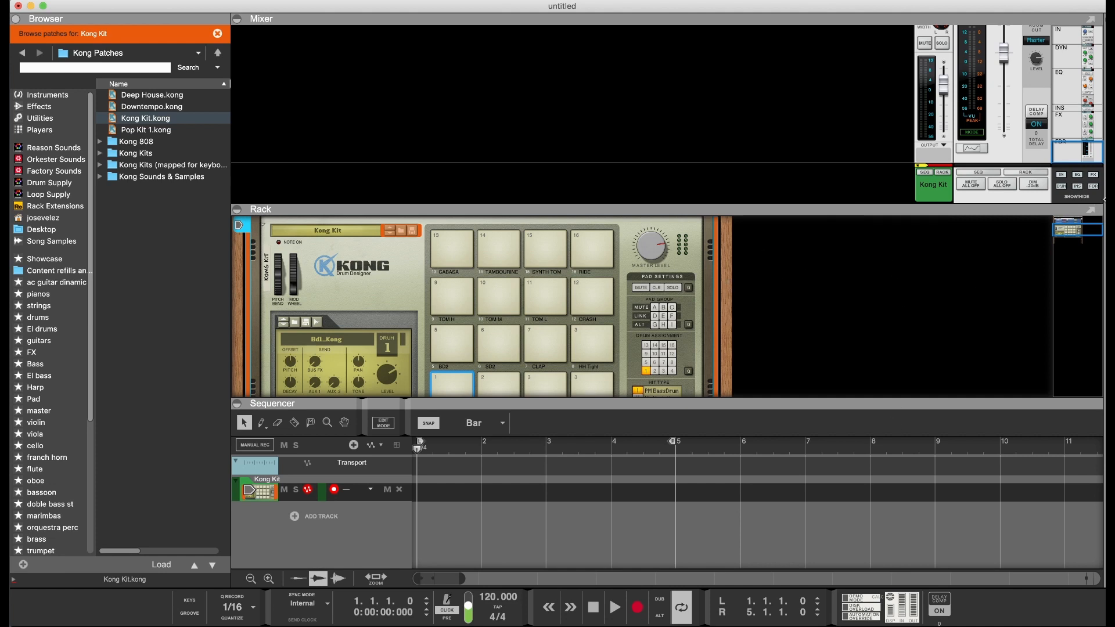
Shrink the rack area in favour of the sequencer and enlarge it partway again
left_click_drag(947, 405, 890, 279)
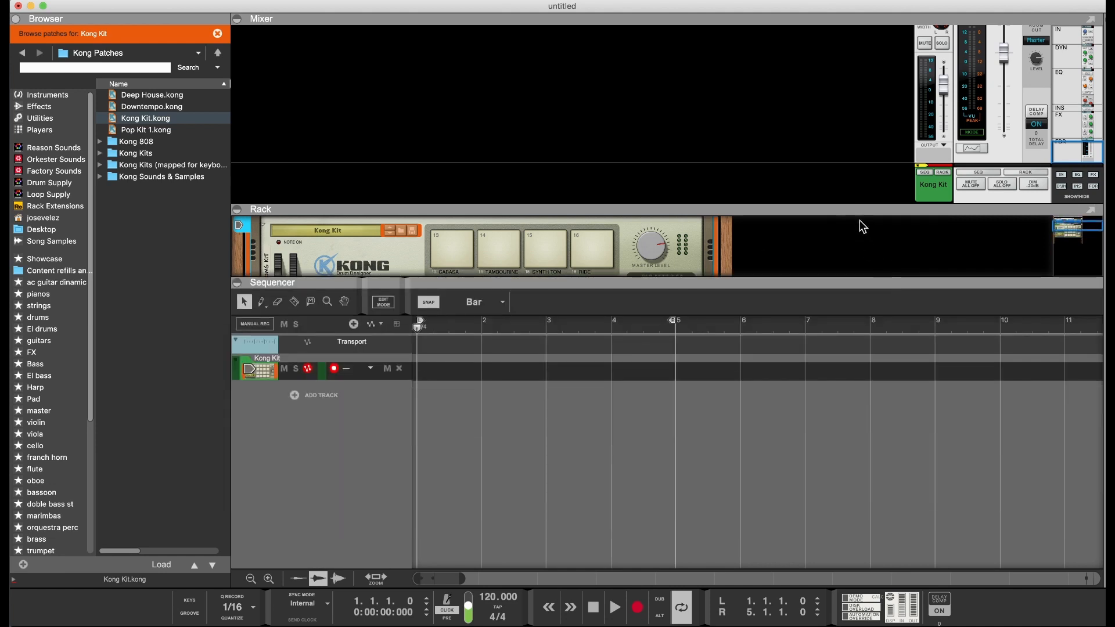
left_click_drag(861, 208, 876, 225)
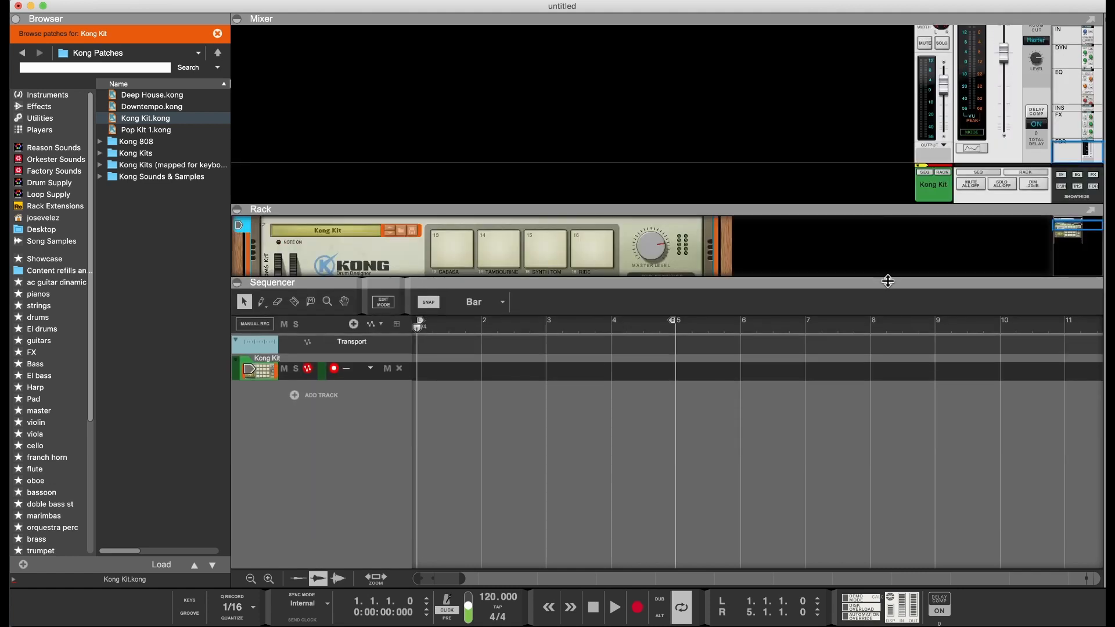
left_click_drag(883, 280, 897, 365)
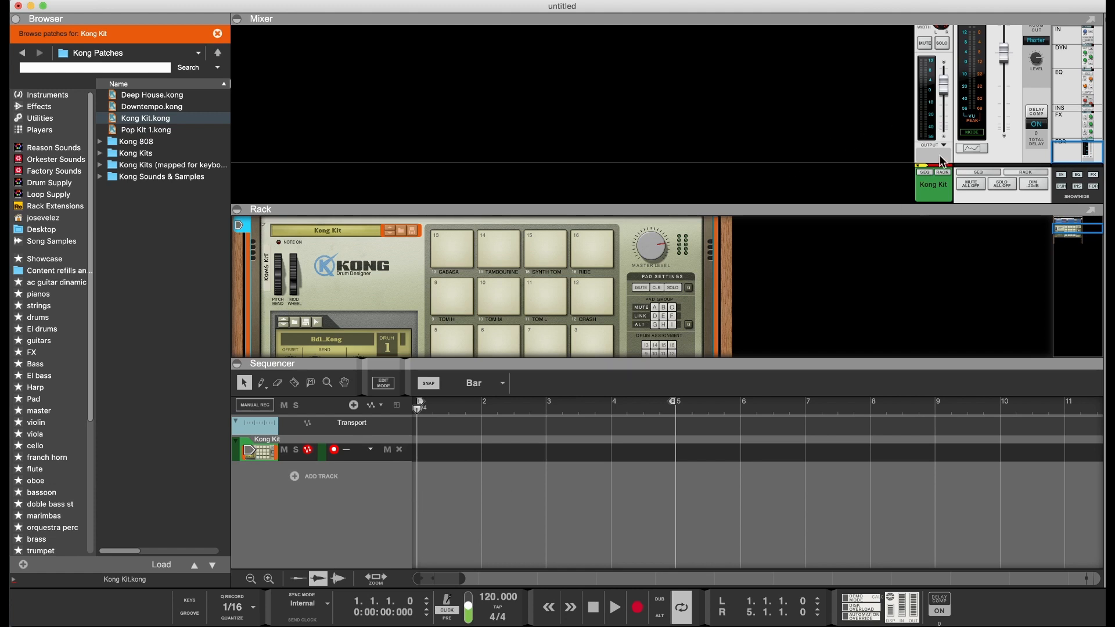
Look through the Kong Kit channel strip in the mixer, from the fader up past the sends, inserts and EQ
scroll(930, 116, "up", 8)
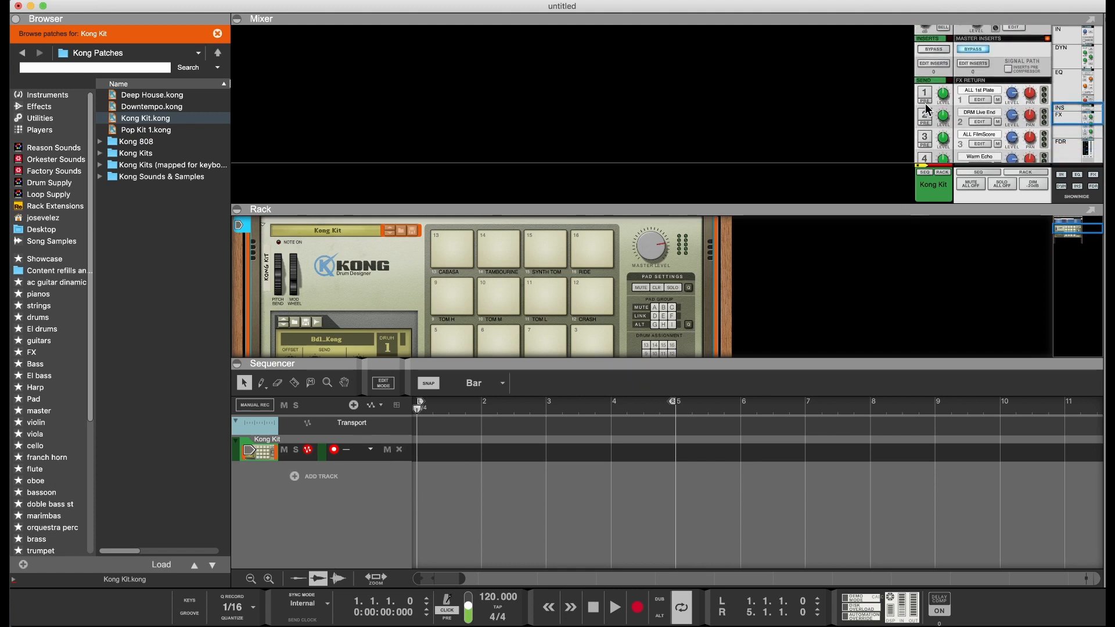
scroll(928, 109, "up", 8)
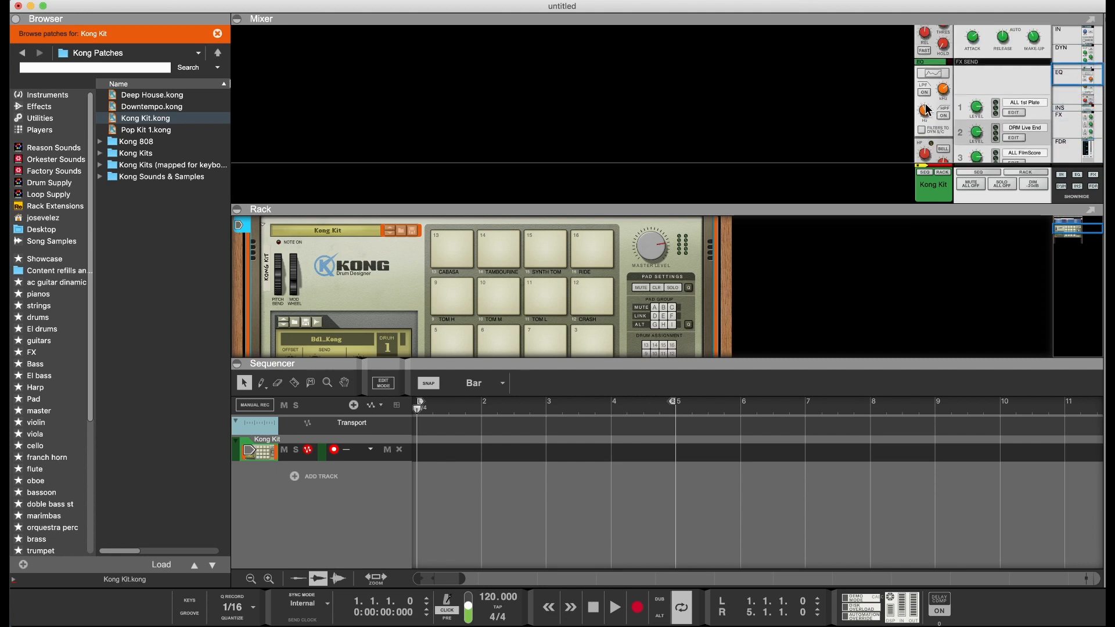
scroll(927, 108, "up", 4)
scroll(928, 108, "down", 20)
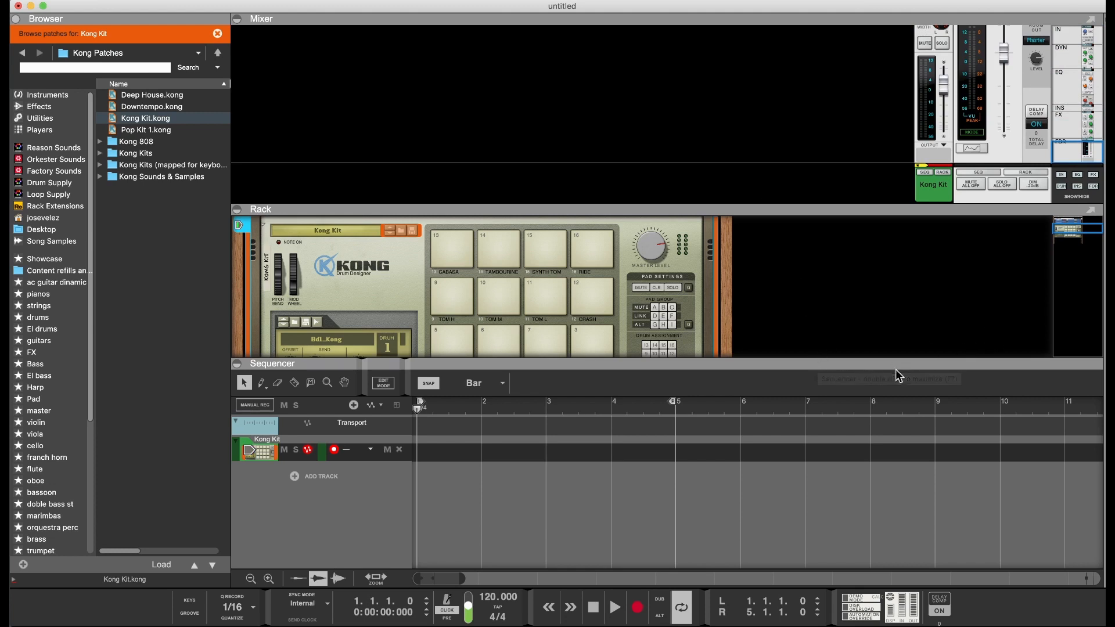
Fold the rack away to enlarge the sequencer and set the loop locators to bars 2 and 6
left_click_drag(899, 364, 904, 231)
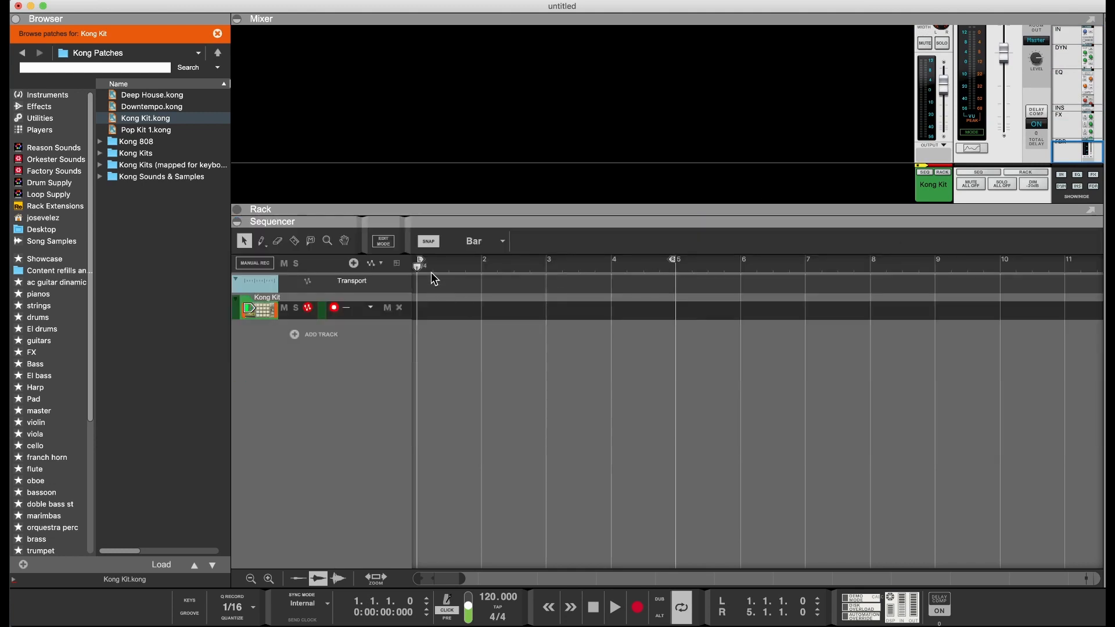
left_click_drag(421, 264, 483, 263)
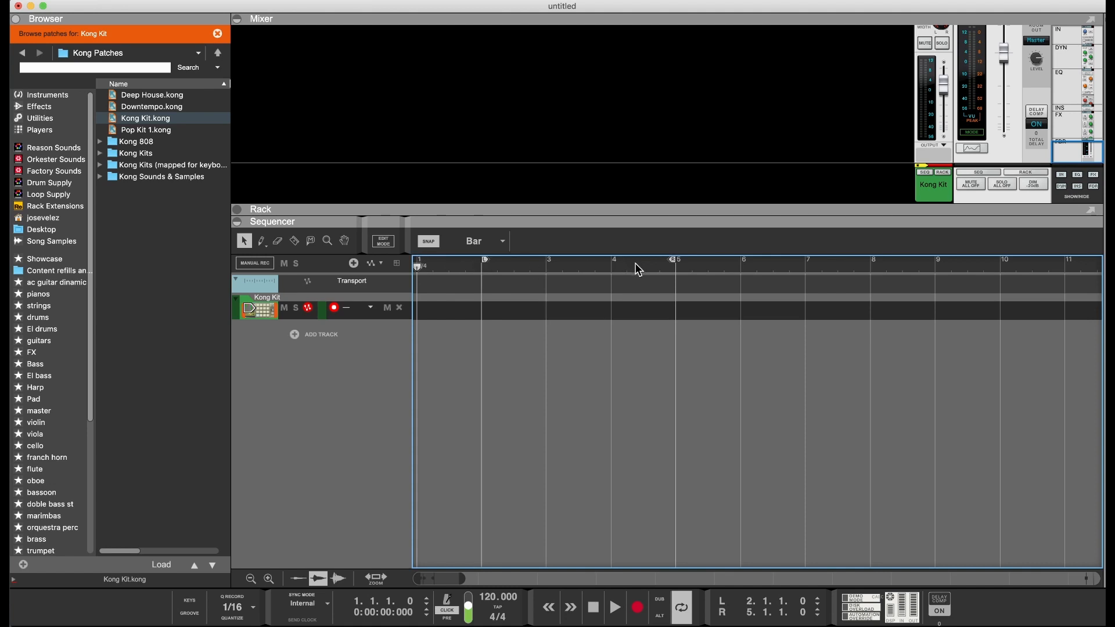
left_click_drag(674, 264, 733, 262)
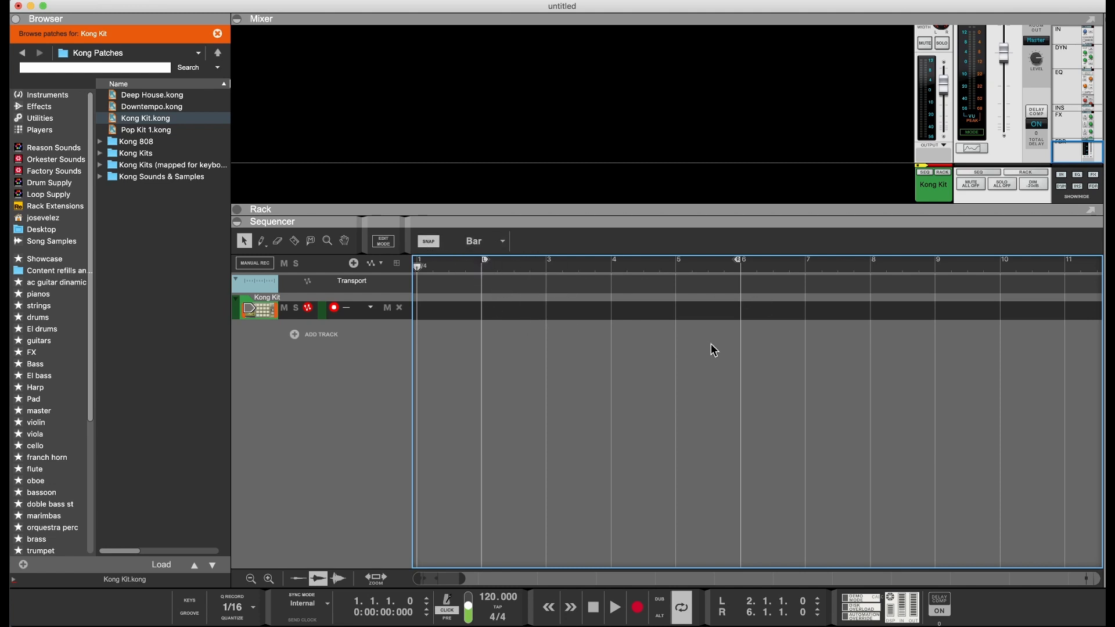
Try sequencer snap values of 1/2 and 1/4, and set the snap value back to Bar
left_click(493, 243)
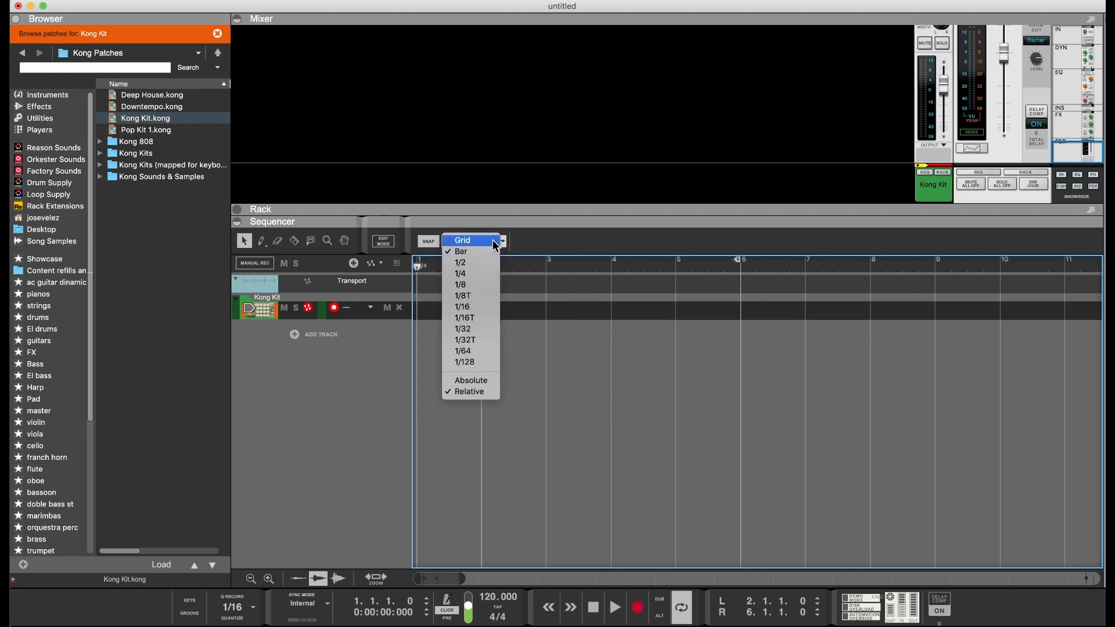
left_click(493, 253)
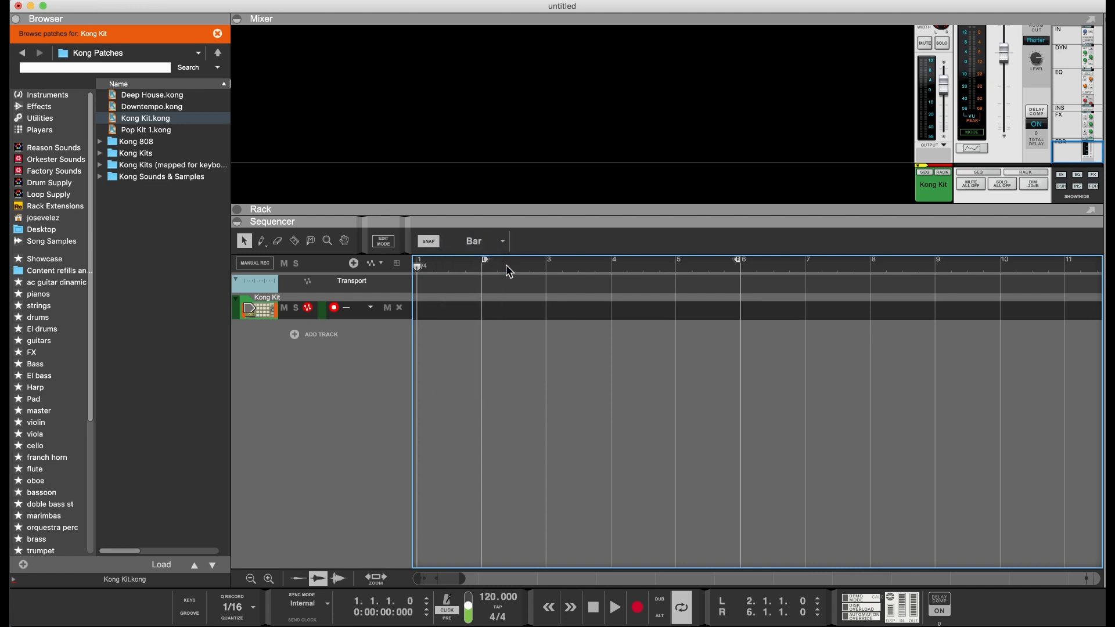
left_click(493, 242)
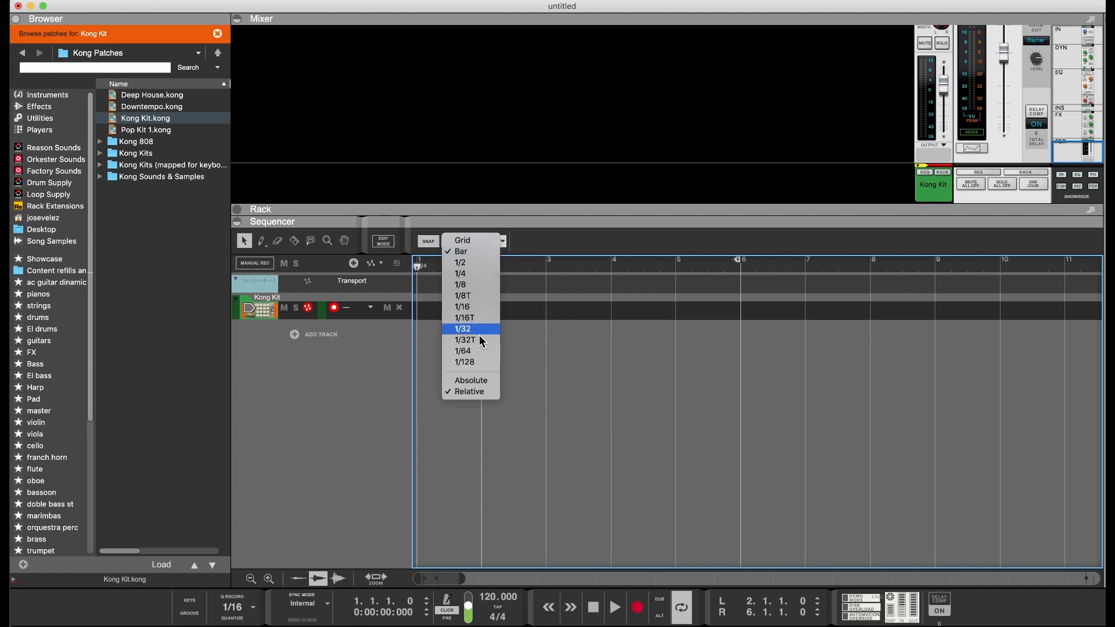
left_click(481, 264)
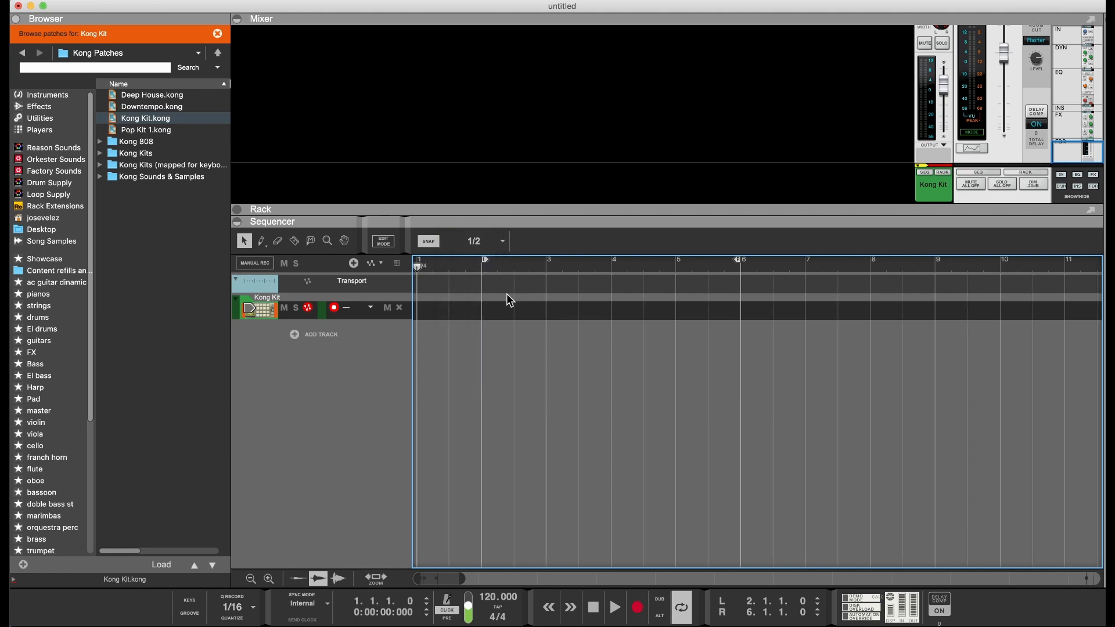
left_click(498, 242)
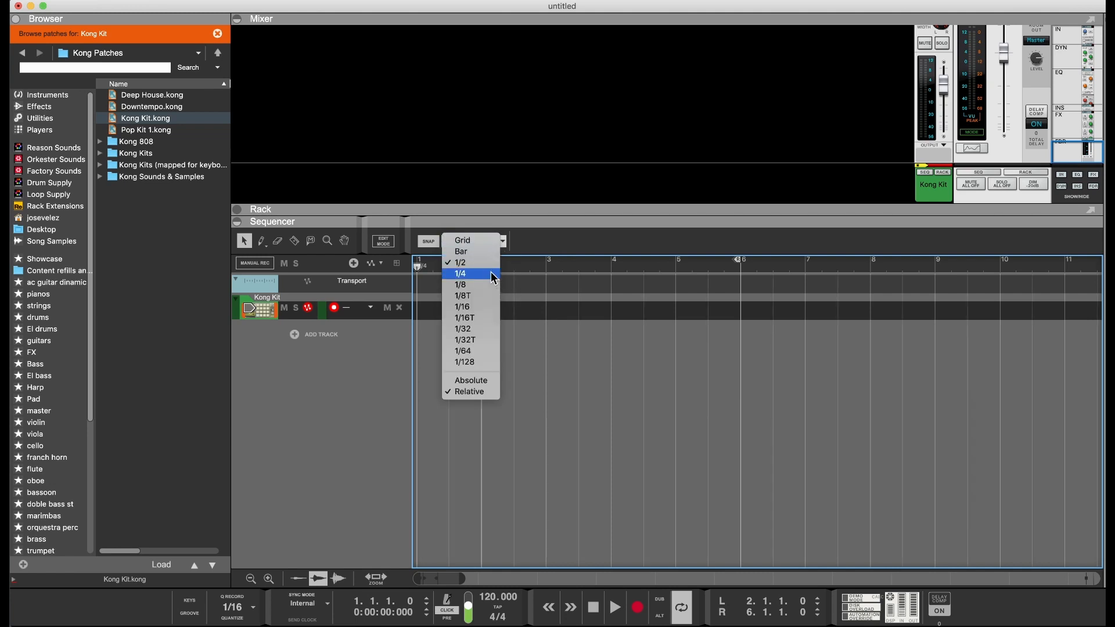
left_click(495, 274)
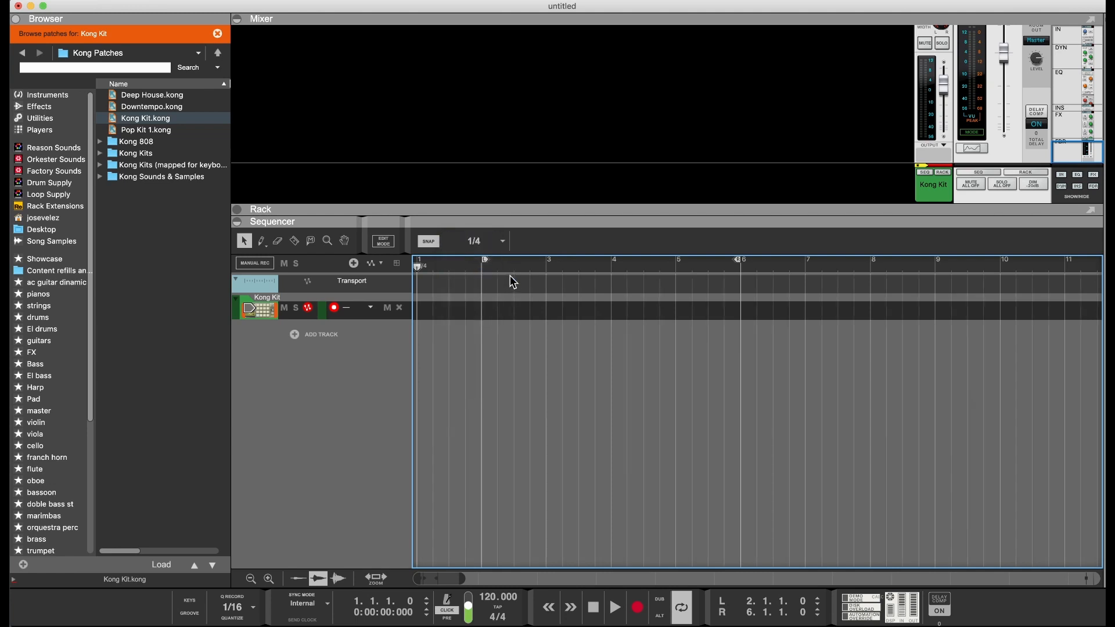
left_click(494, 242)
left_click(472, 249)
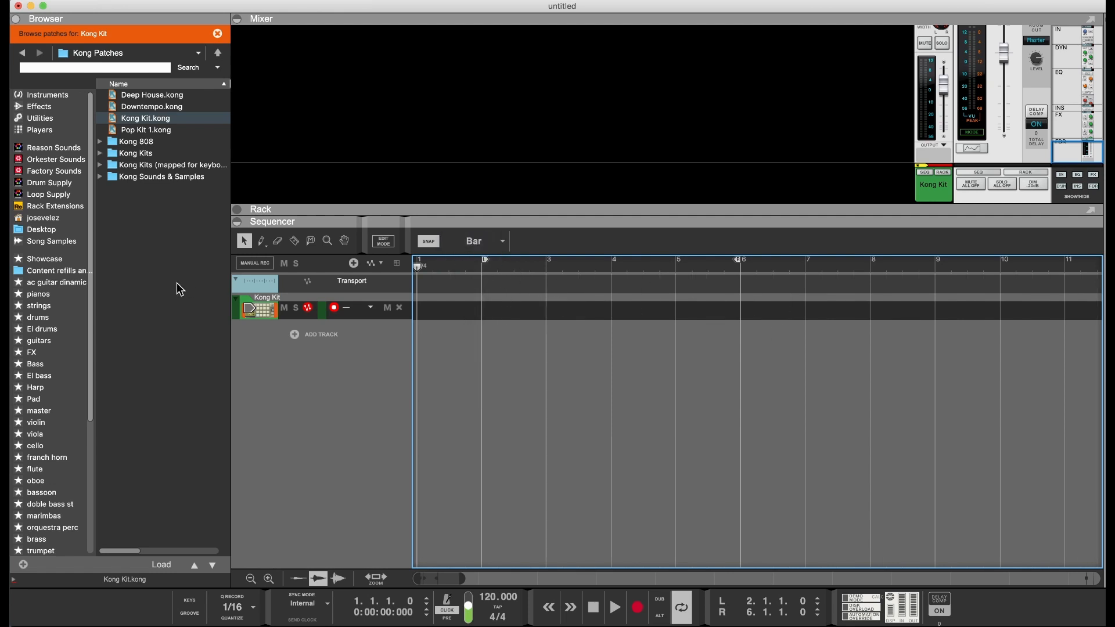
Try out the sequencer's Pencil and Eraser tools without editing any clip
left_click(260, 241)
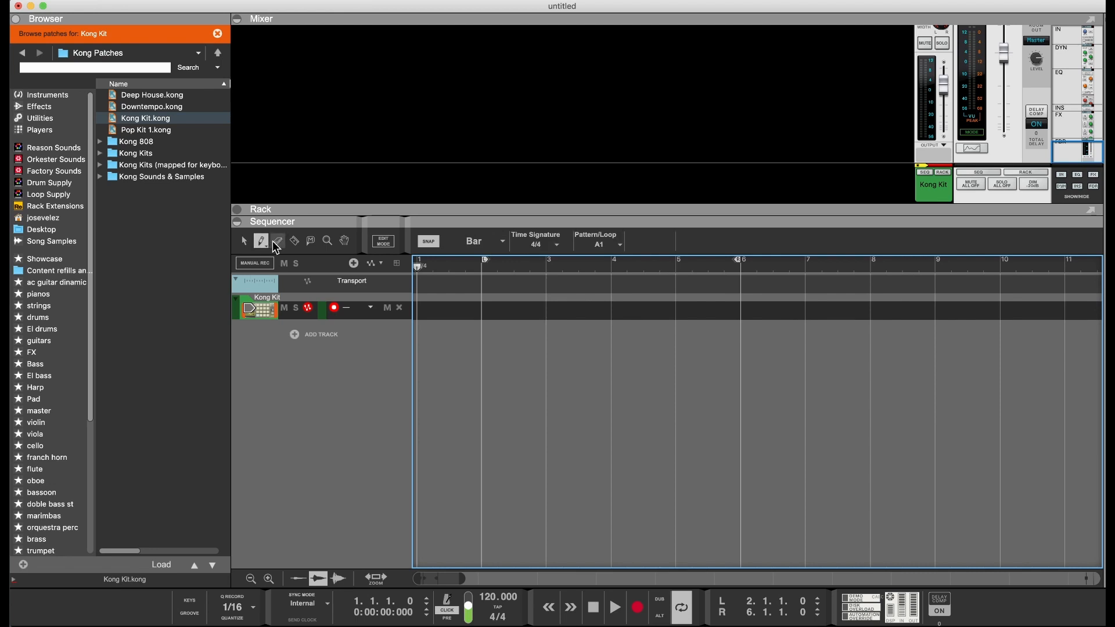
left_click(278, 242)
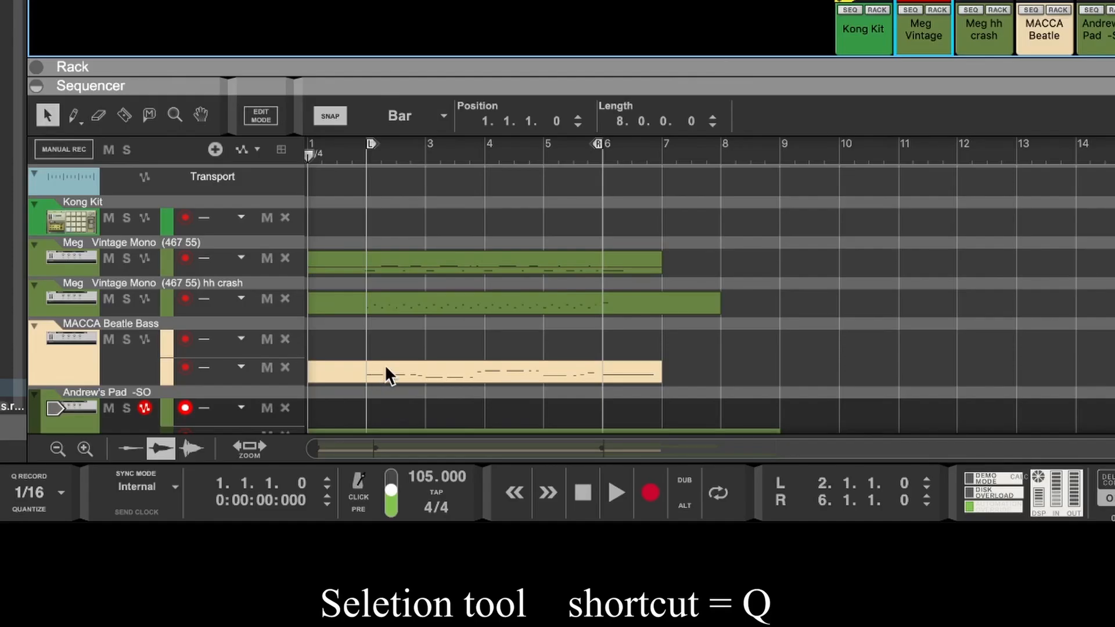
key("w")
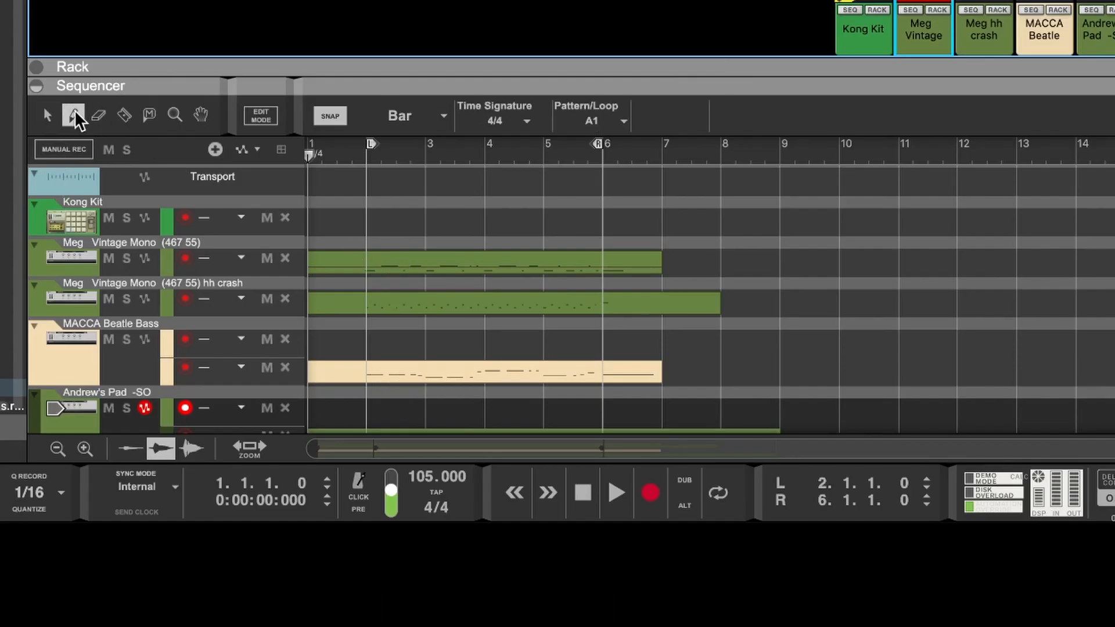
left_click(99, 116)
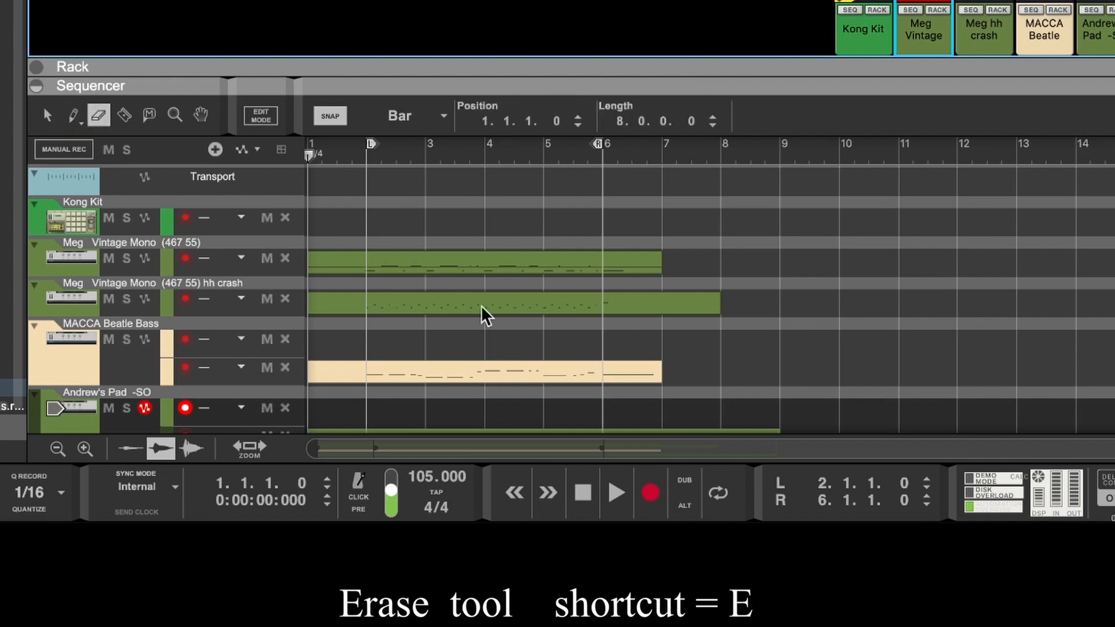
Split the Meg Vintage Mono (467 55) clip at bars 4, 3 and 5 with the Razor tool
key("r")
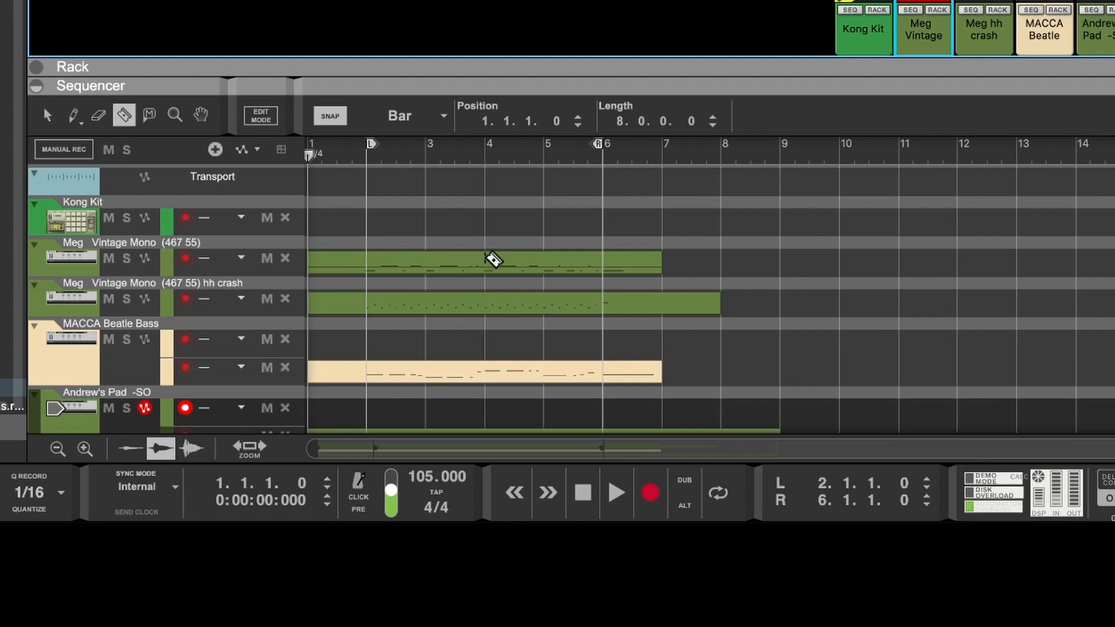
left_click(488, 261)
left_click(434, 258)
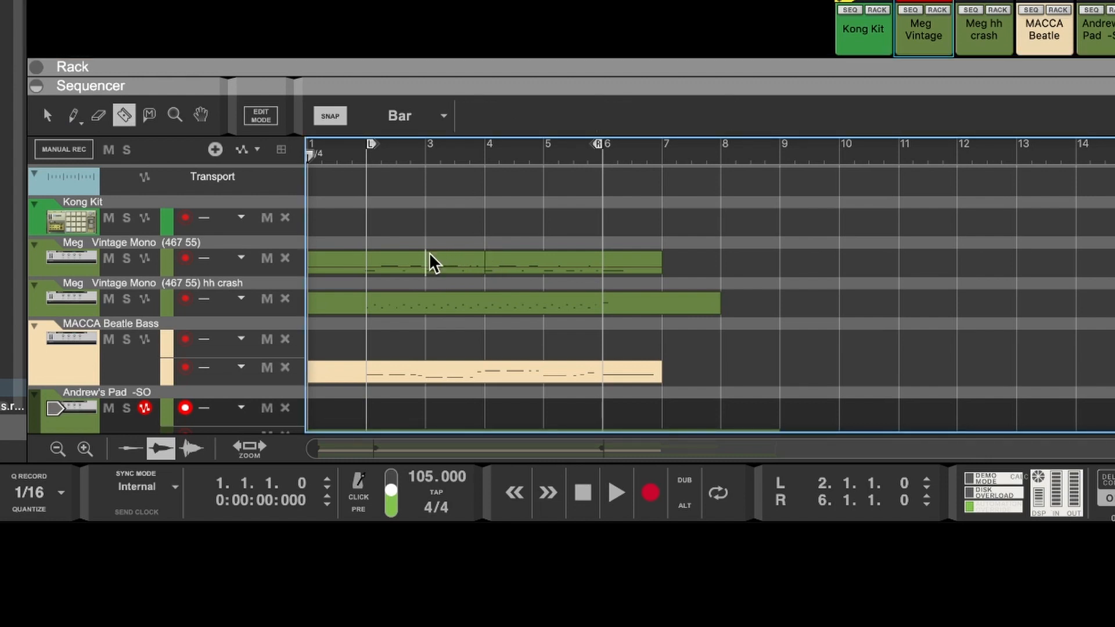
left_click(549, 263)
Move the one-bar clip piece from bar 3 to bar 7, try it on the hh crash track and undo that last move
left_click(47, 115)
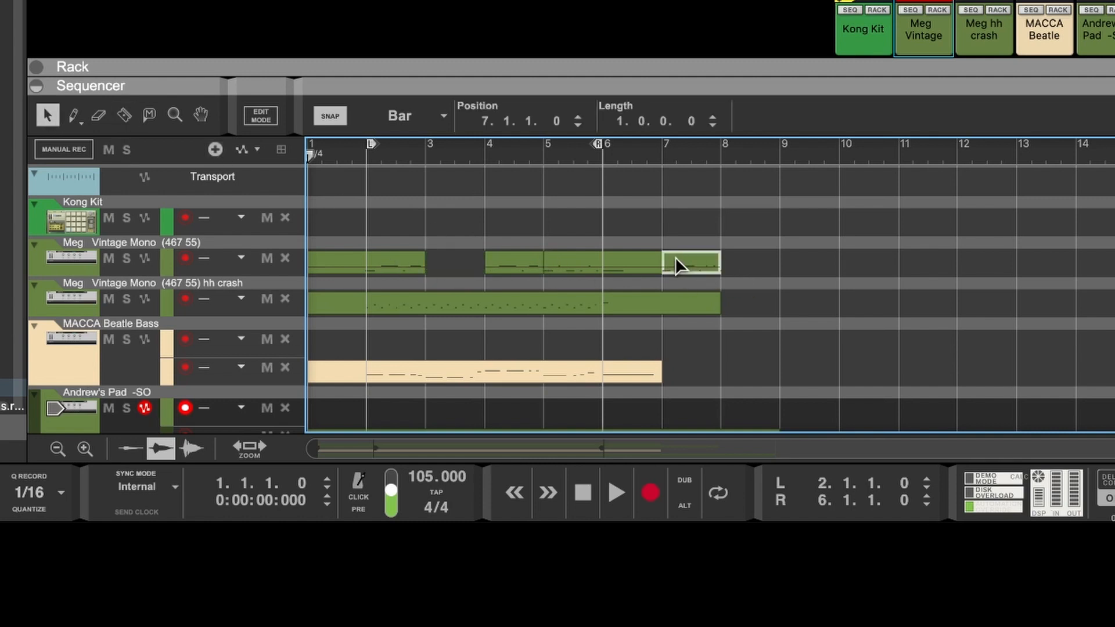
mouse_move(675, 257)
left_mouse_down()
mouse_move(457, 251)
mouse_move(683, 278)
left_mouse_up()
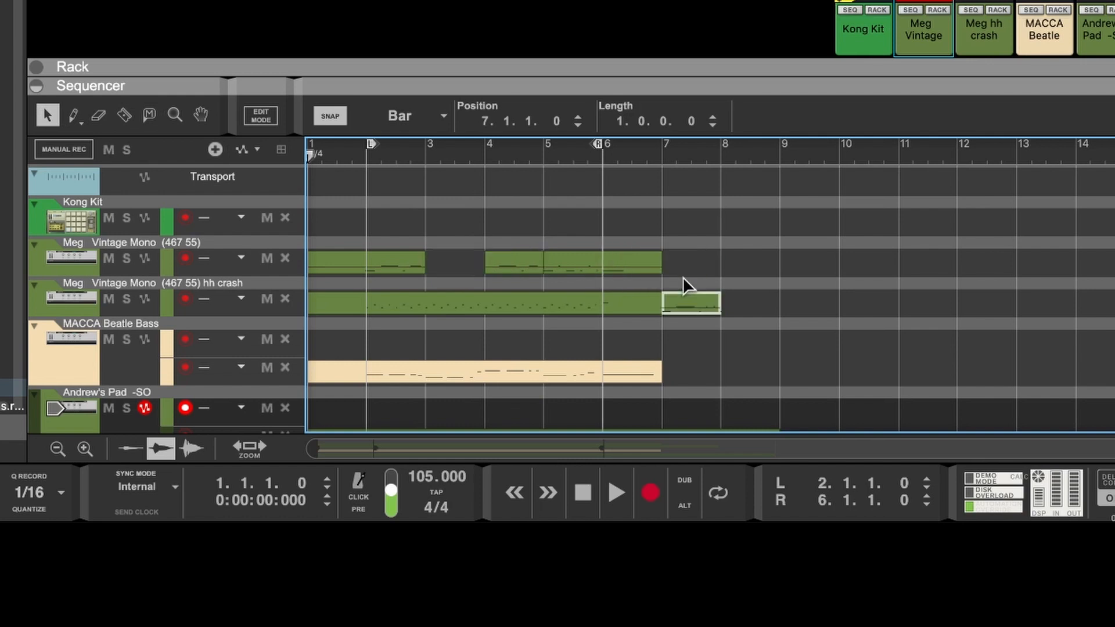
key("ctrl+z")
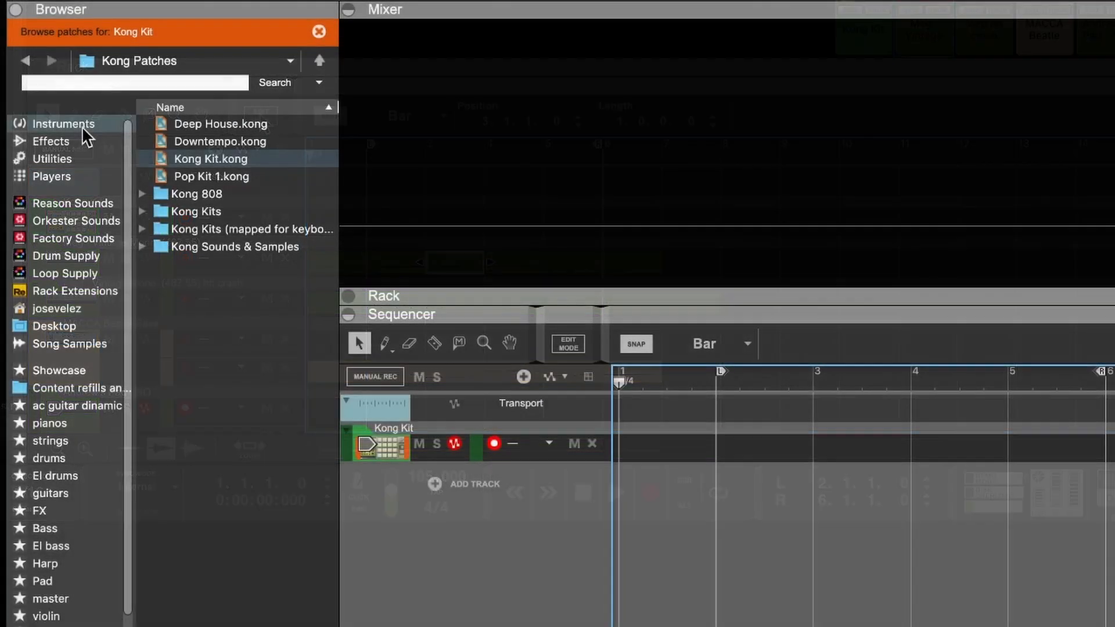
Look through the browser's built-in devices in the Instruments, Effects, Utilities and Players categories
left_click(82, 127)
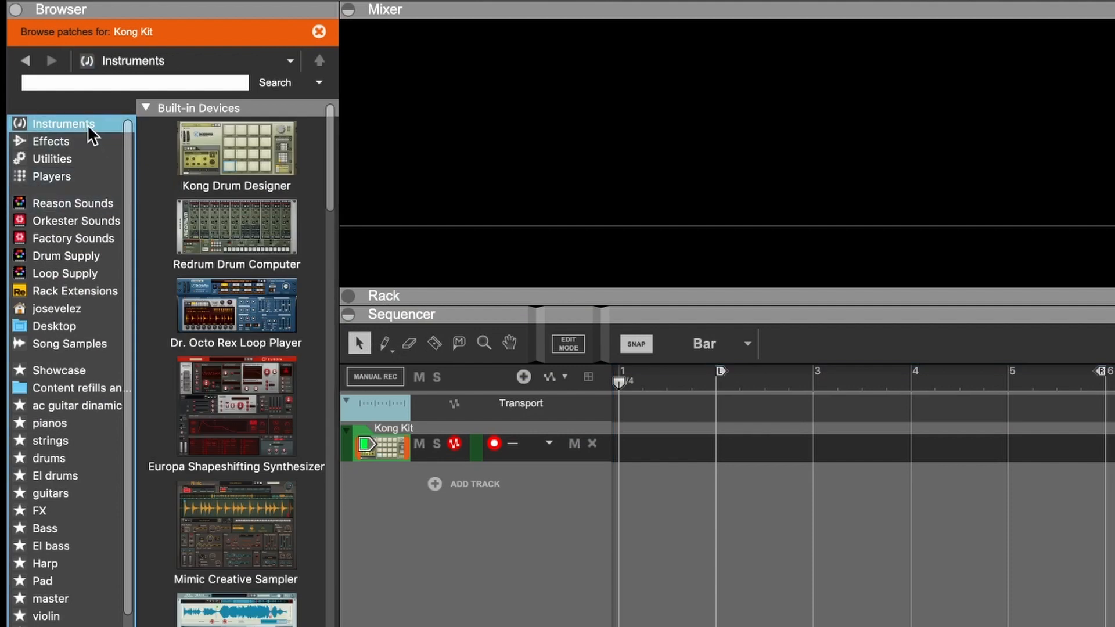
left_click(242, 128)
scroll(255, 418, "down", 2)
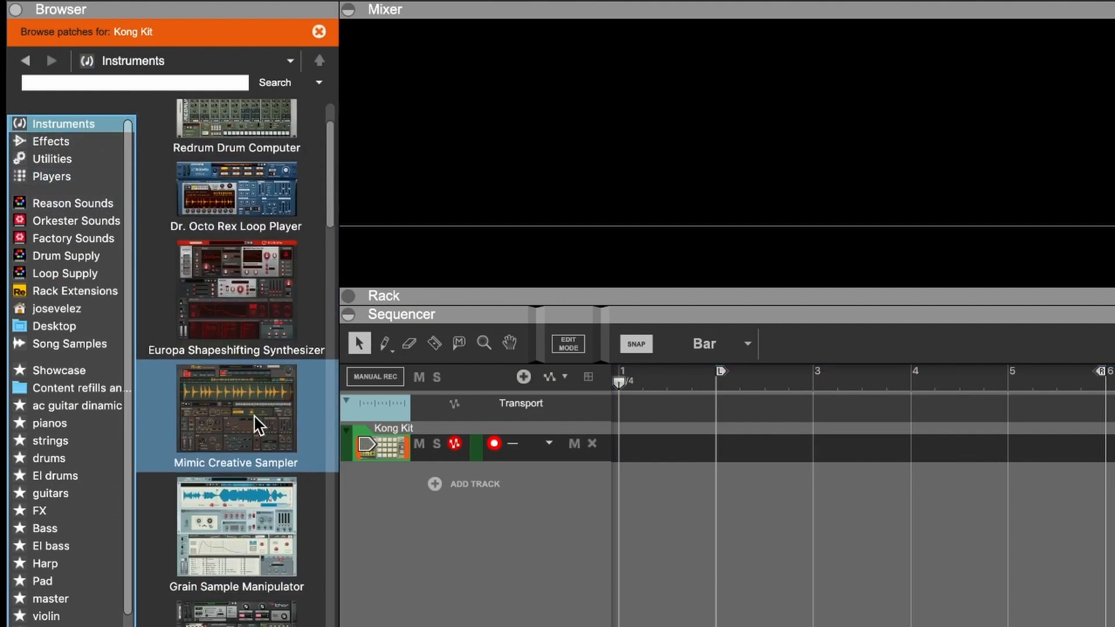
left_click(68, 141)
scroll(225, 248, "down", 3)
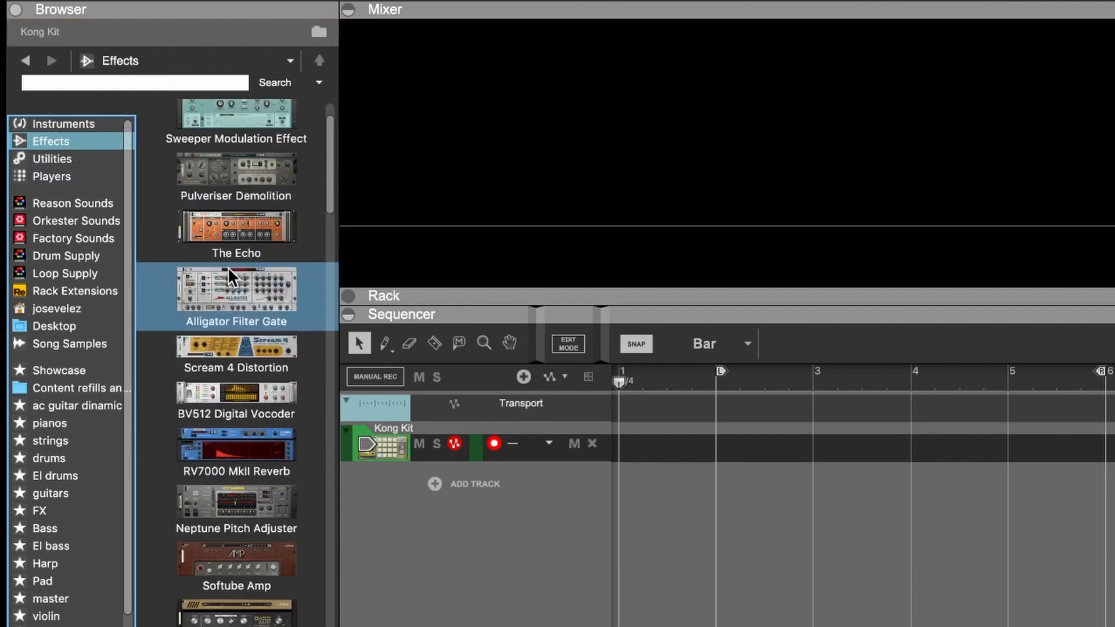
scroll(228, 267, "up", 3)
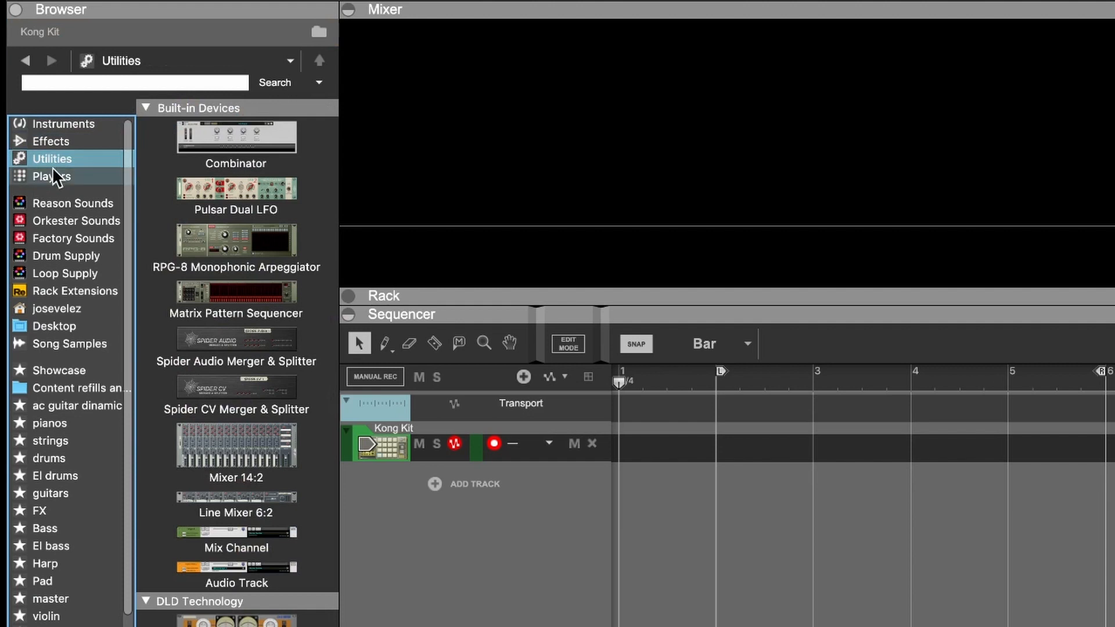
left_click(242, 186)
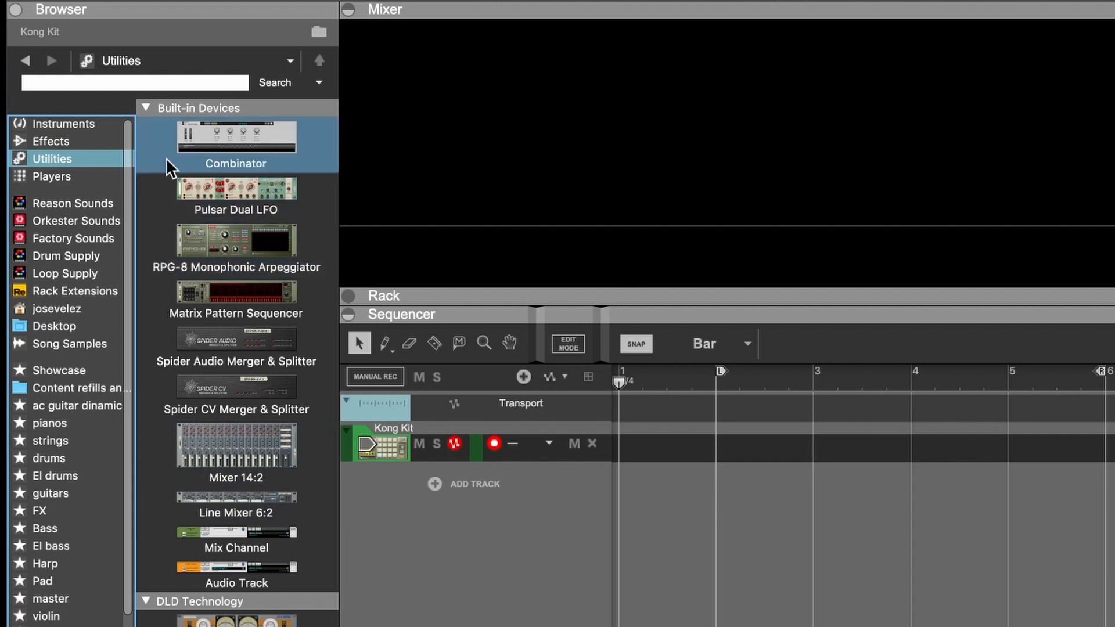
left_click(57, 177)
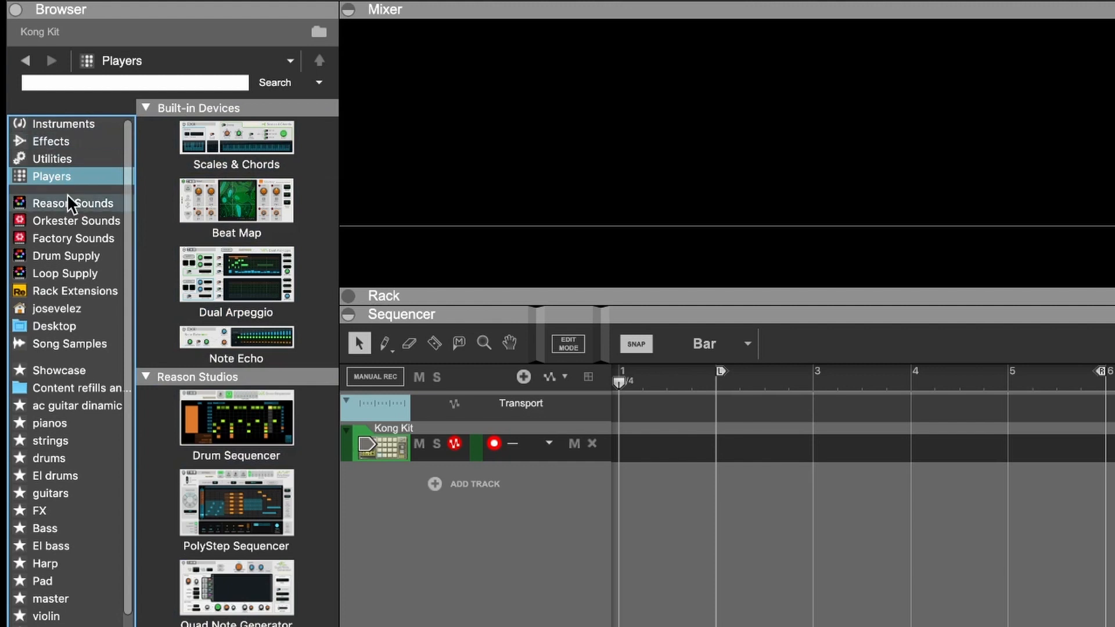
View the folders of the Reason Sounds, Drum Supply and Loop Supply sound banks
left_click(48, 202)
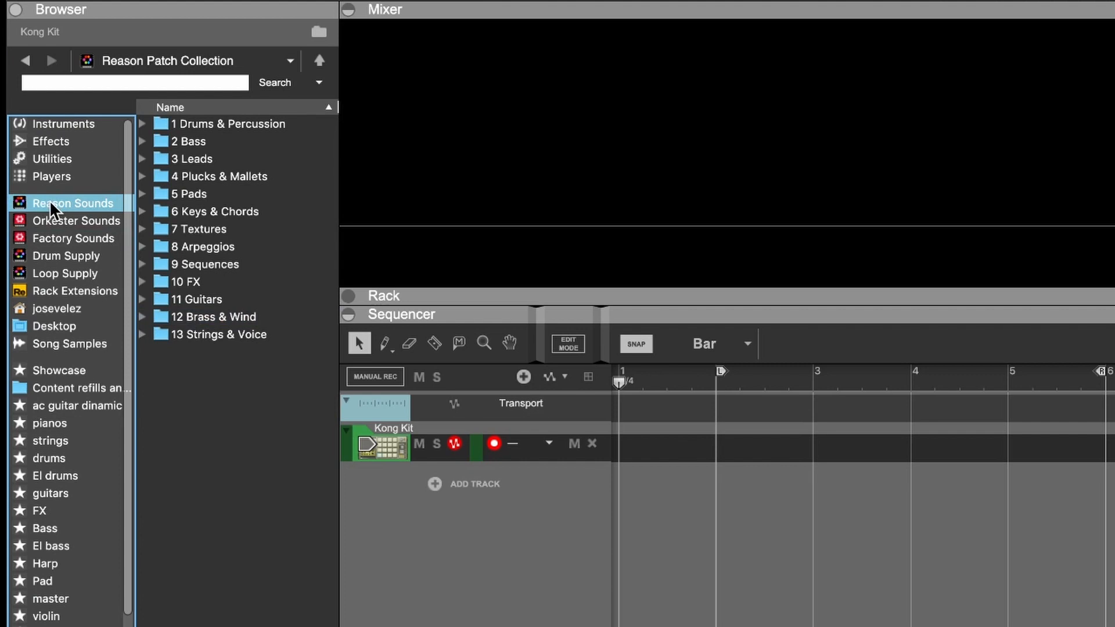
left_click(78, 254)
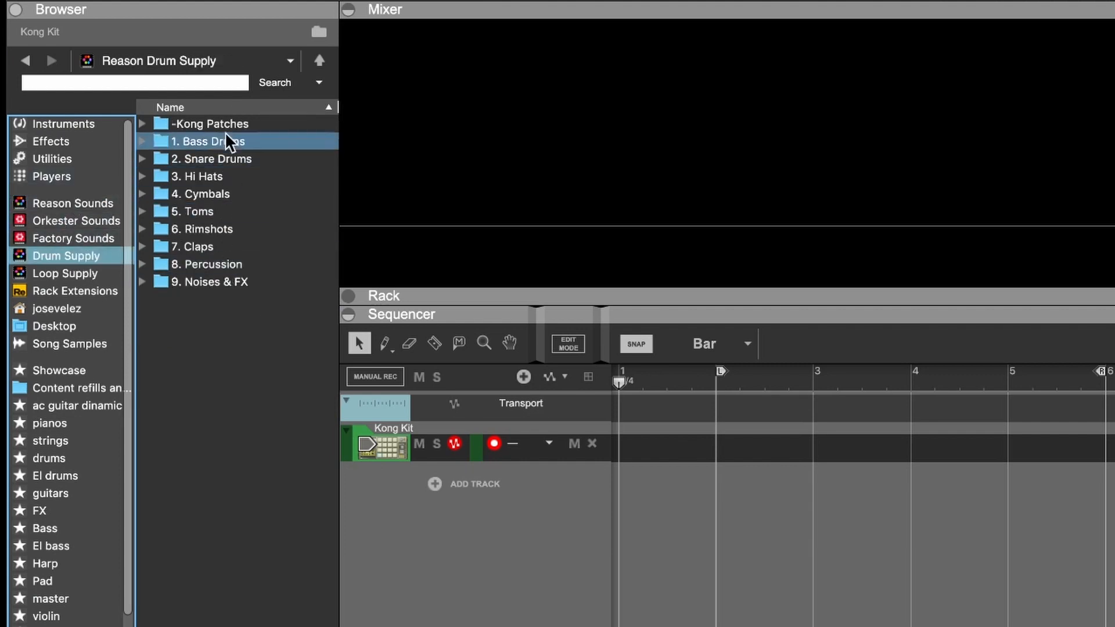
left_click(71, 272)
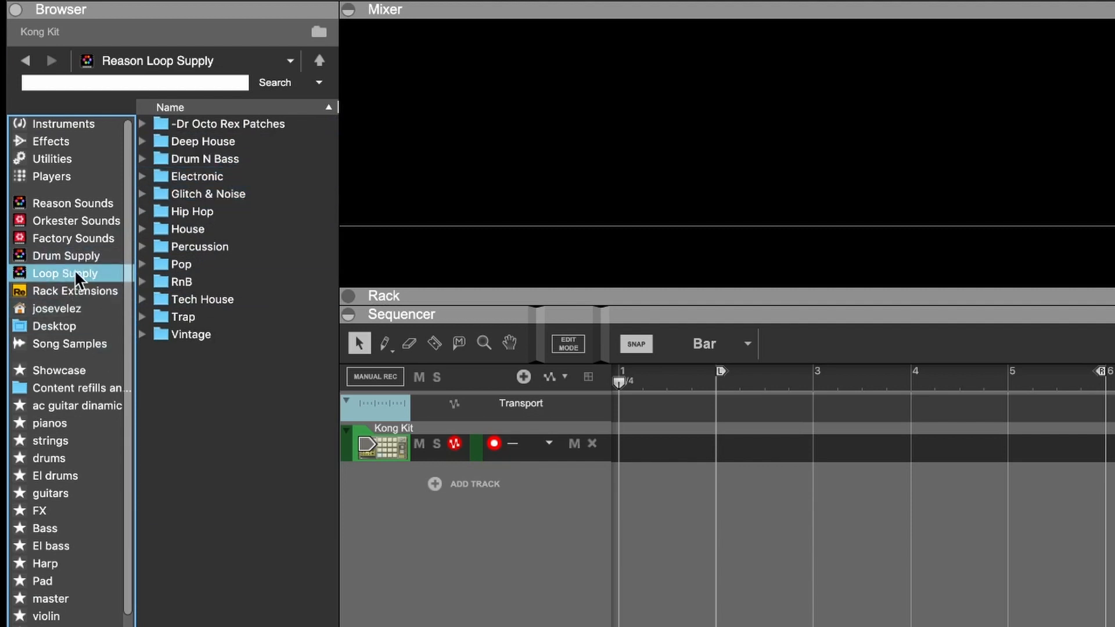
Add the Meg Vintage Mono patch from Reason Sounds > 1 Drums & Percussion > Drum Kits > Acoustic as a new track below Kong Kit
left_click(72, 203)
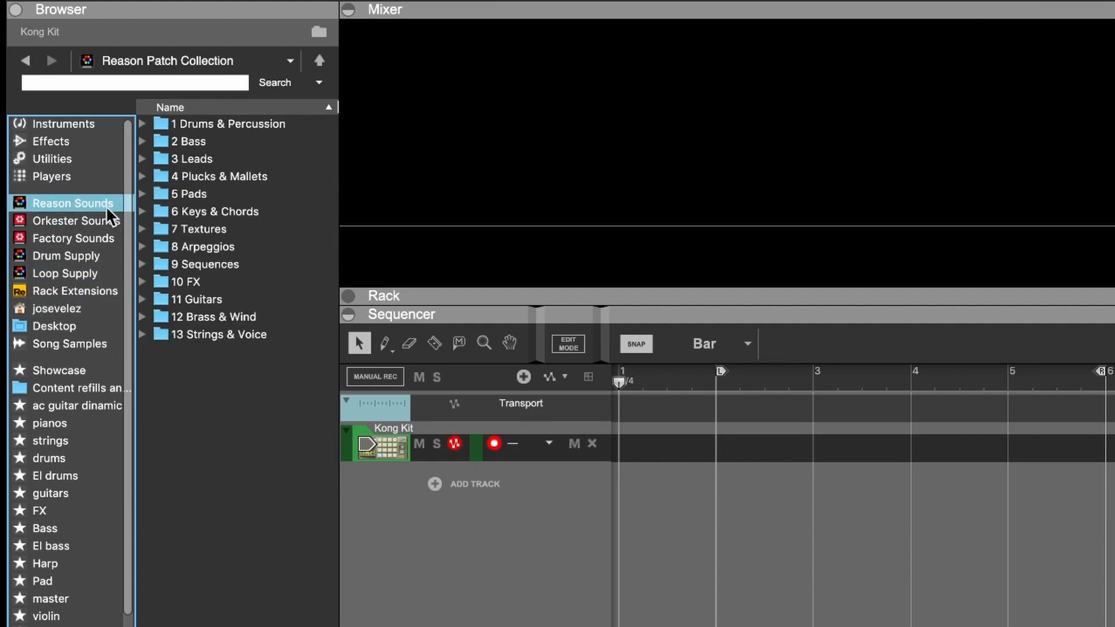
left_click(142, 124)
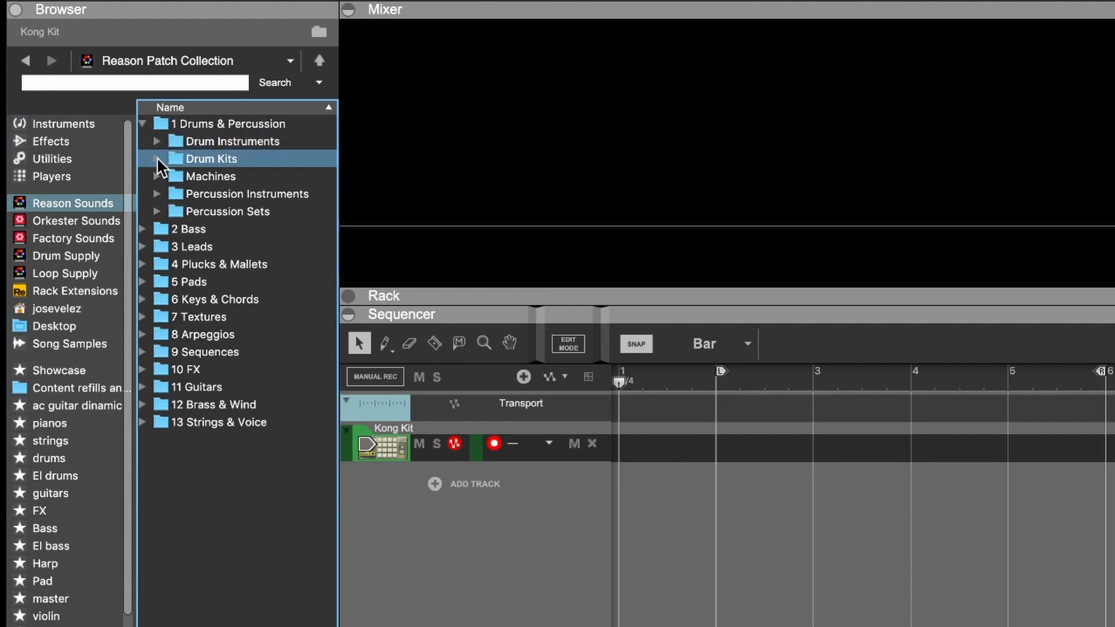
left_click(157, 158)
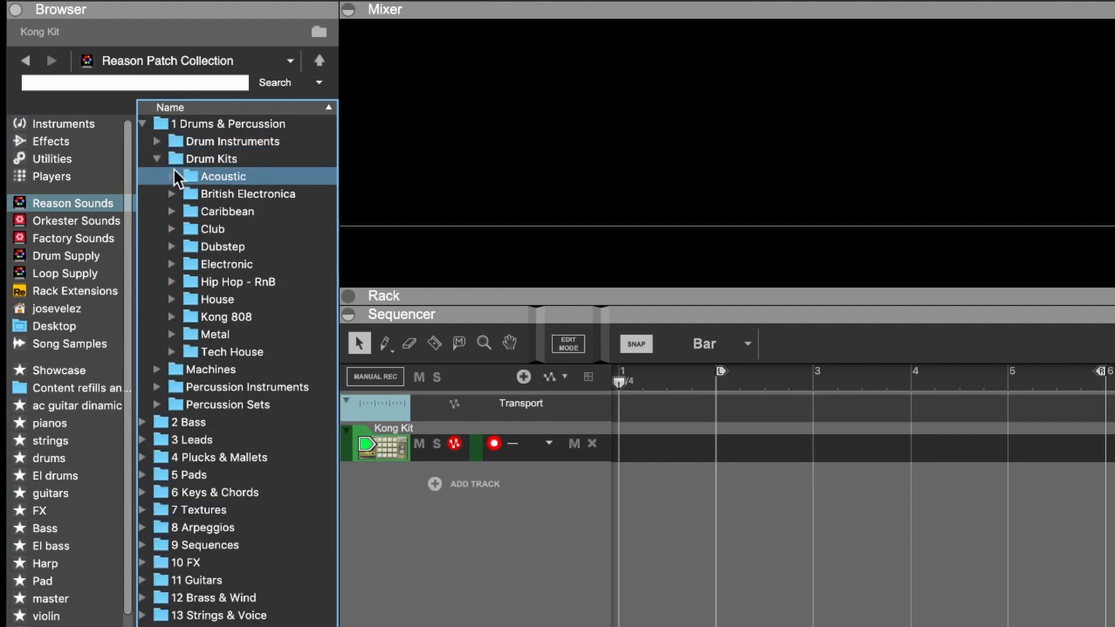
left_click(173, 174)
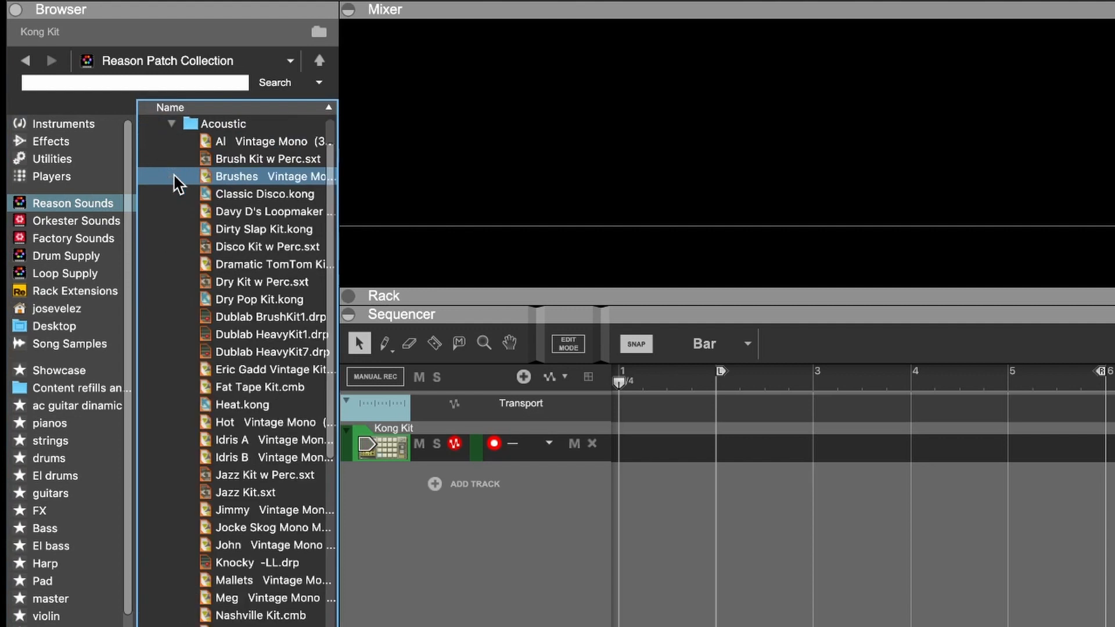
scroll(233, 183, "down", 5)
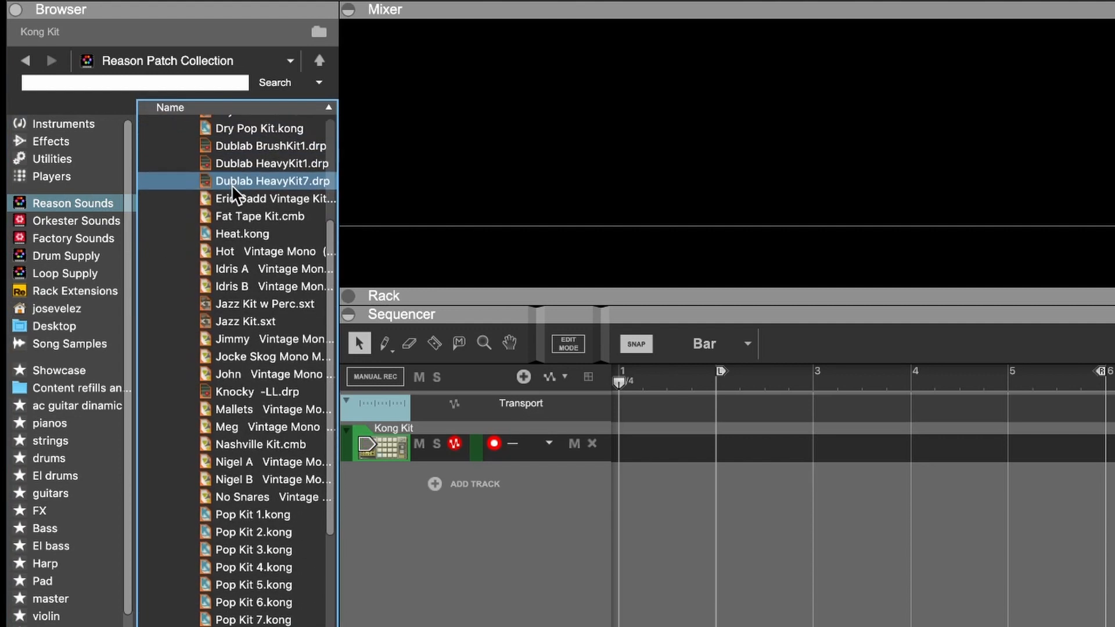
left_click(235, 432)
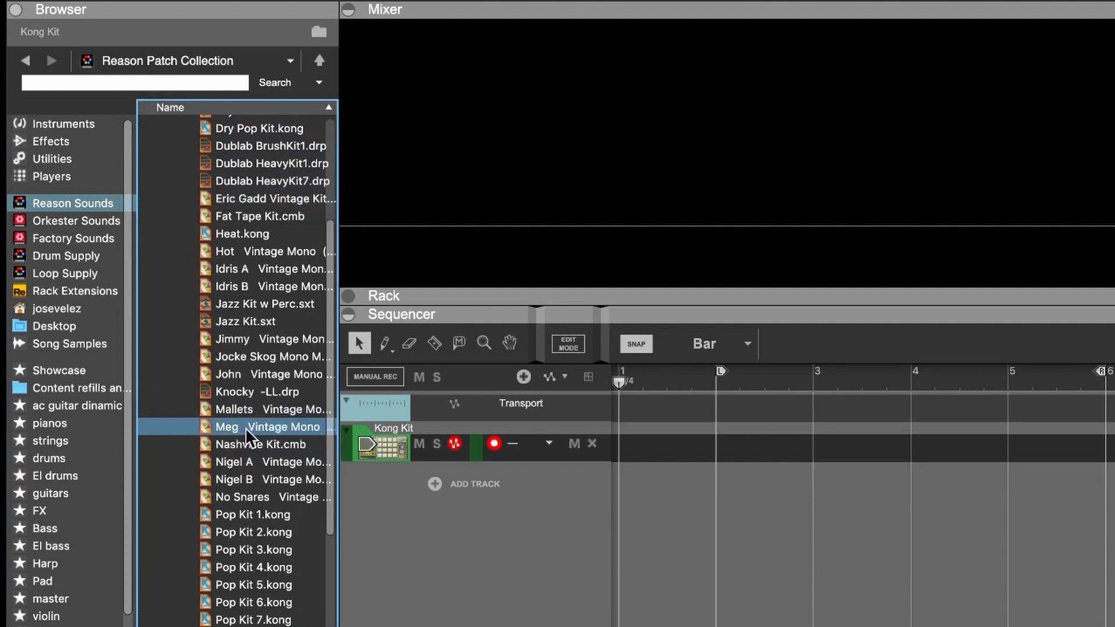
left_click_drag(234, 424, 424, 477)
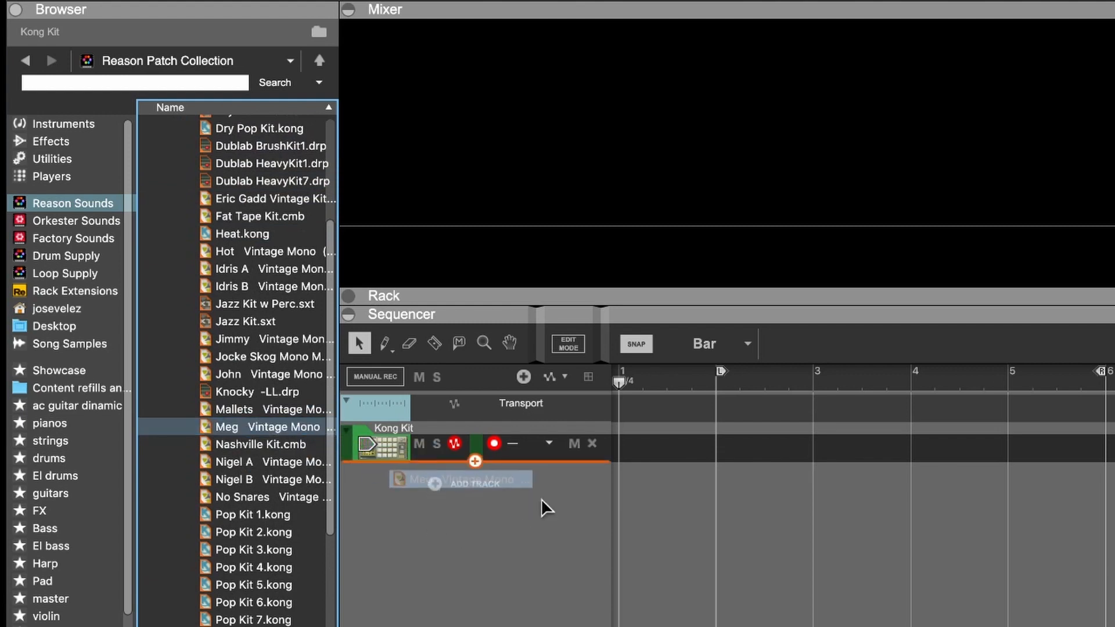
left_click_drag(542, 498, 540, 499)
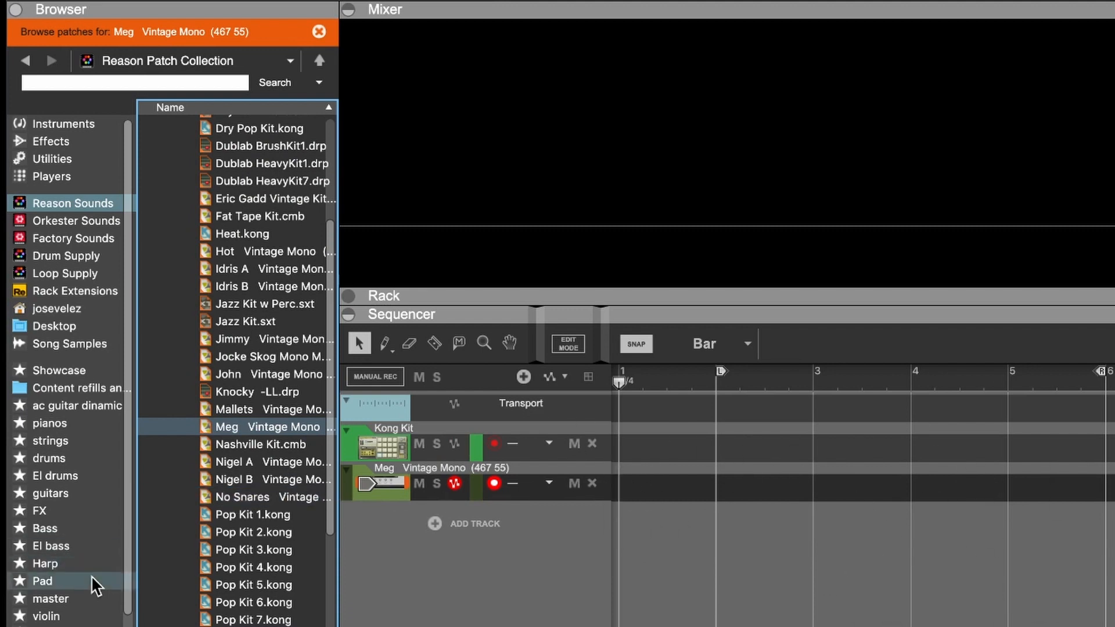
Create a new favorites list named "drums" in the browser
scroll(95, 586, "down", 5)
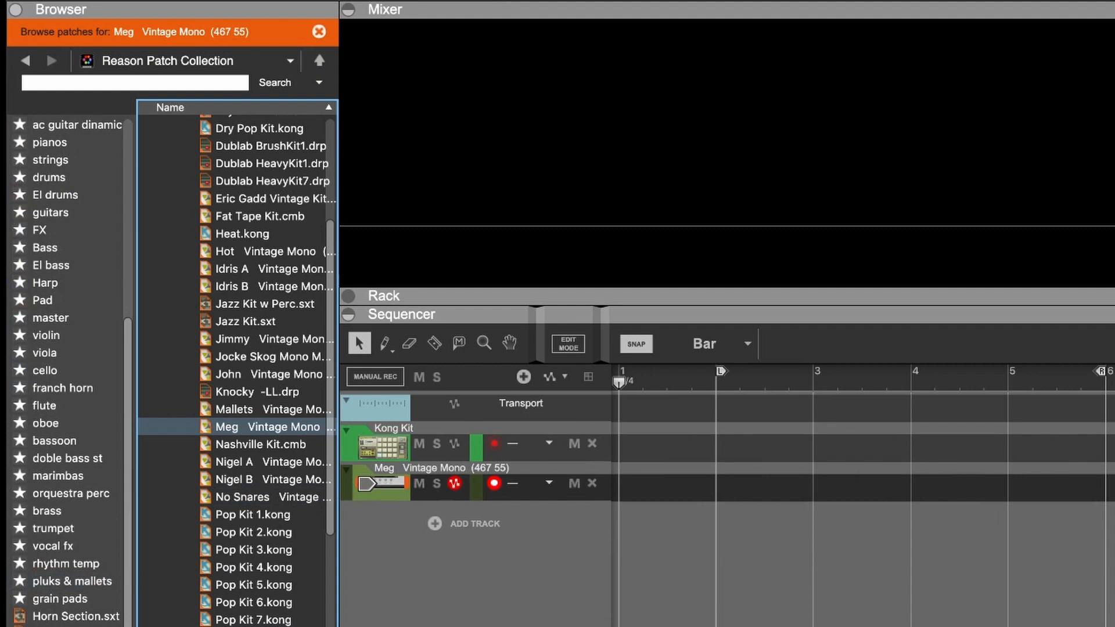
scroll(68, 605, "up", 5)
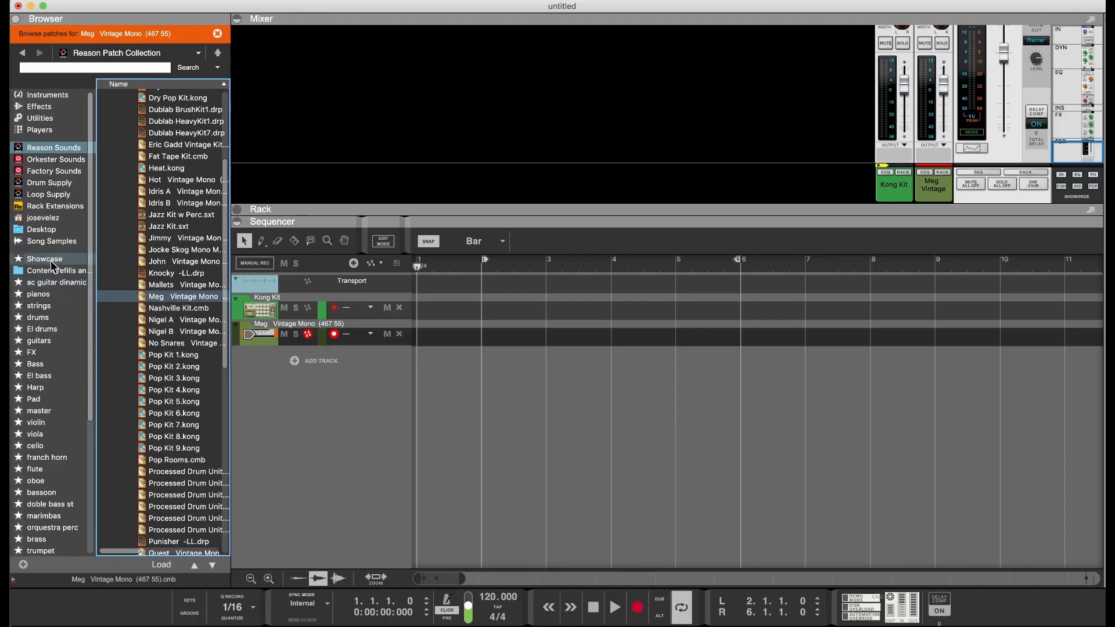
scroll(50, 495, "down", 4)
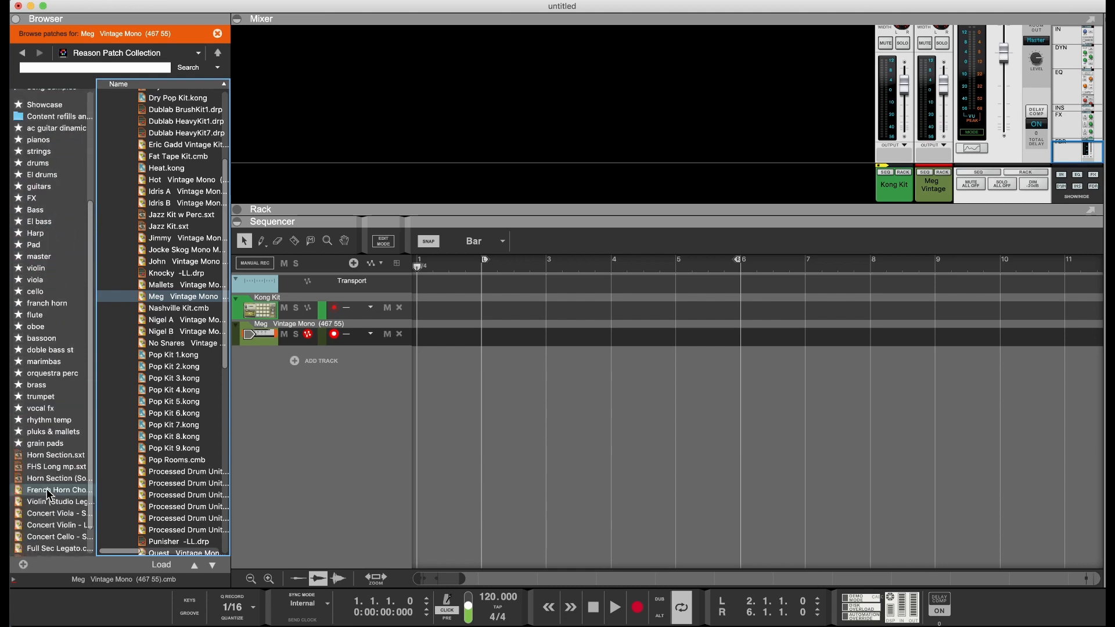
left_click(23, 565)
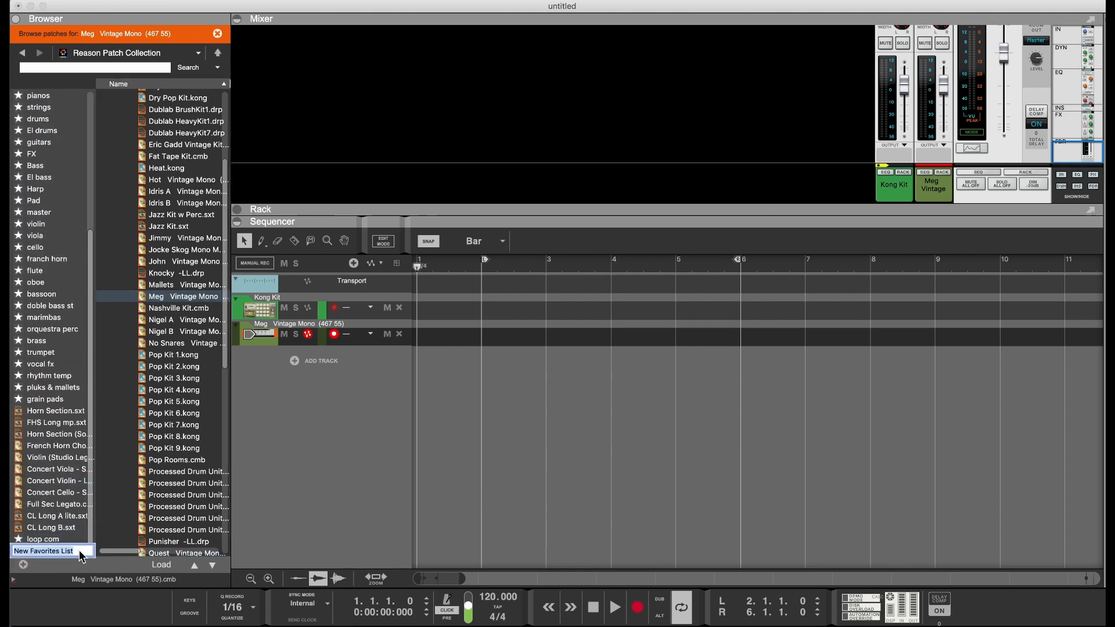
type("drums")
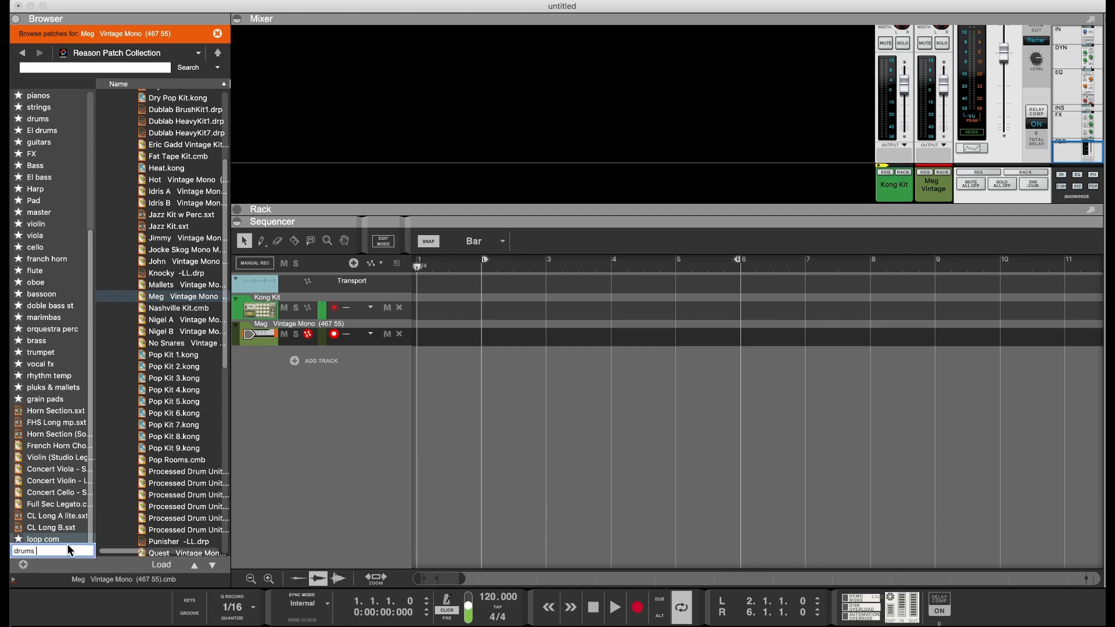
key("Return")
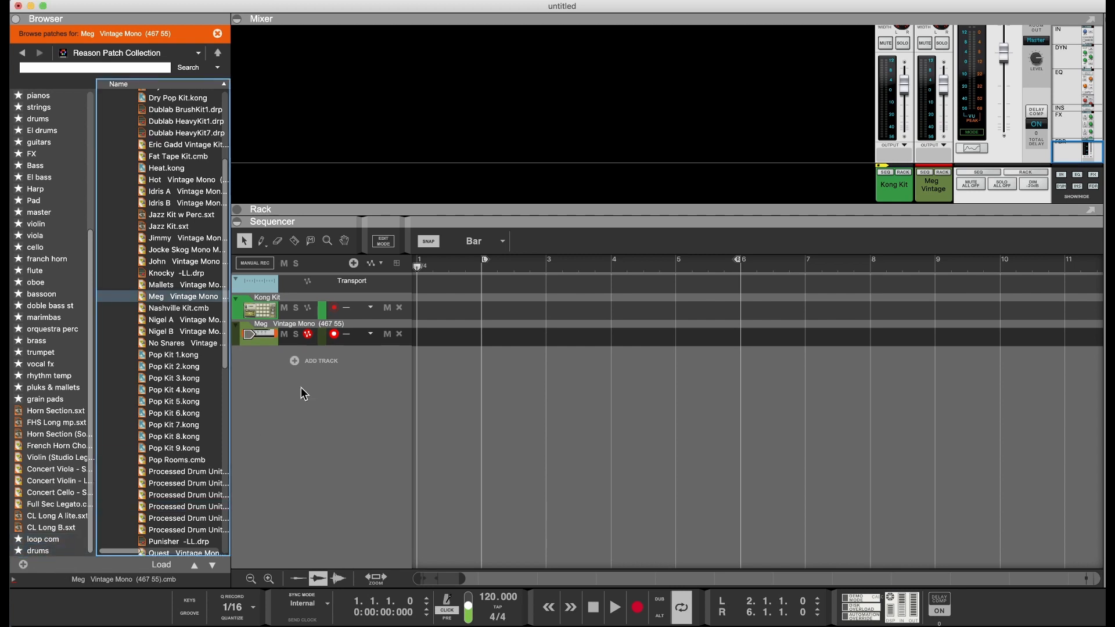
Add the Meg Vintage Mono patch to the new drums favorites list and open that list
left_click(169, 299)
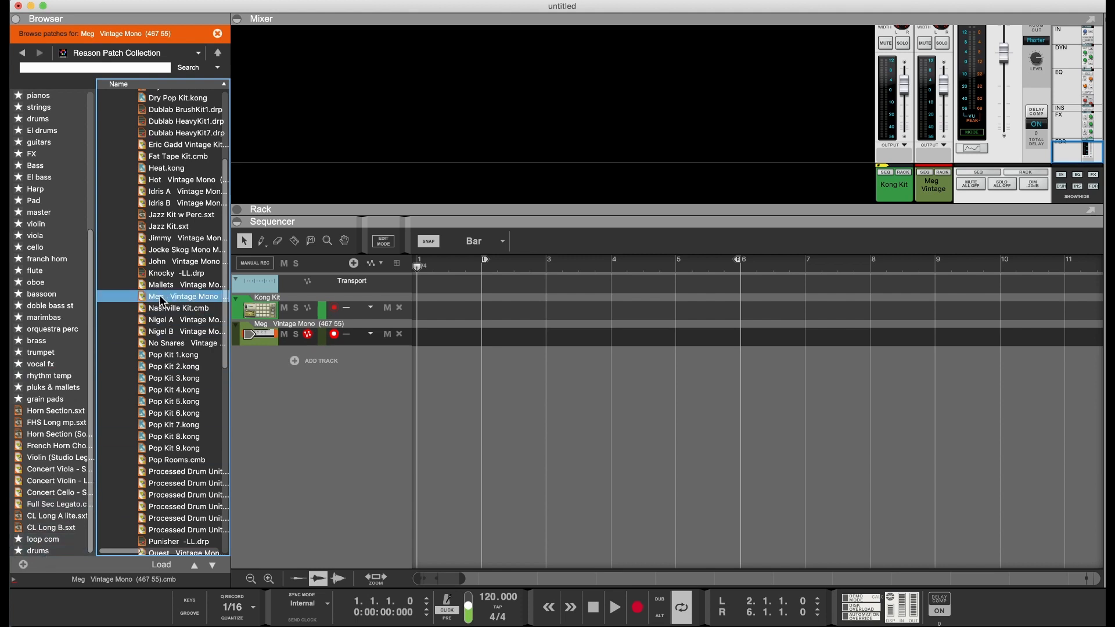
left_click_drag(162, 301, 41, 556)
left_click(38, 552)
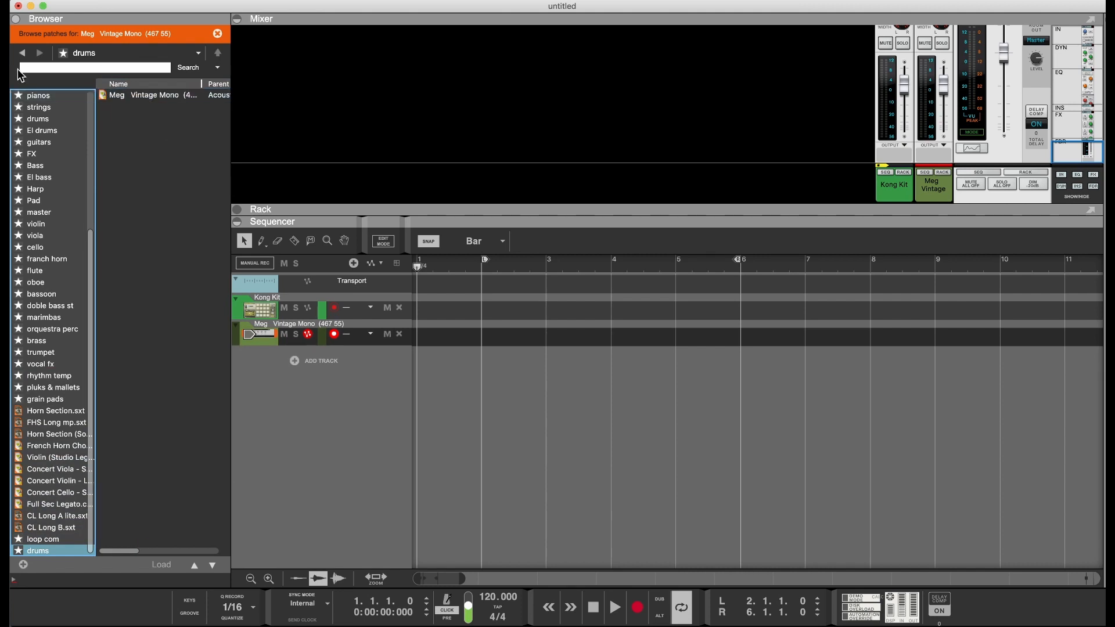
Return to the Reason Patch Collection and collapse its Drum Kits and 1 Drums & Percussion folders
left_click(24, 53)
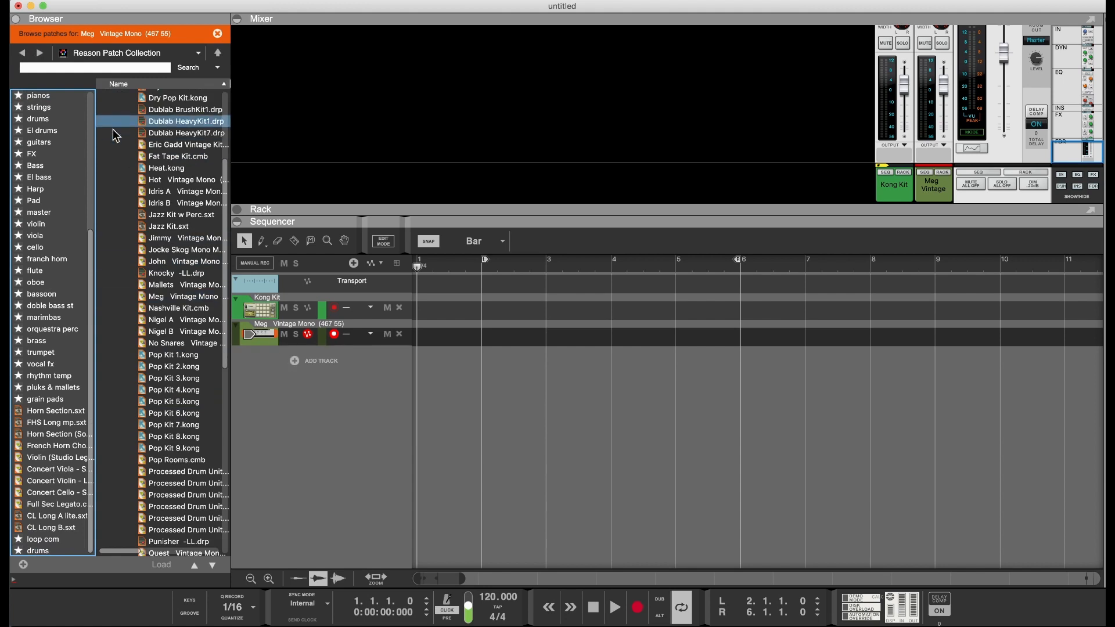
scroll(113, 215, "up", 5)
scroll(72, 149, "up", 1)
left_click(129, 119)
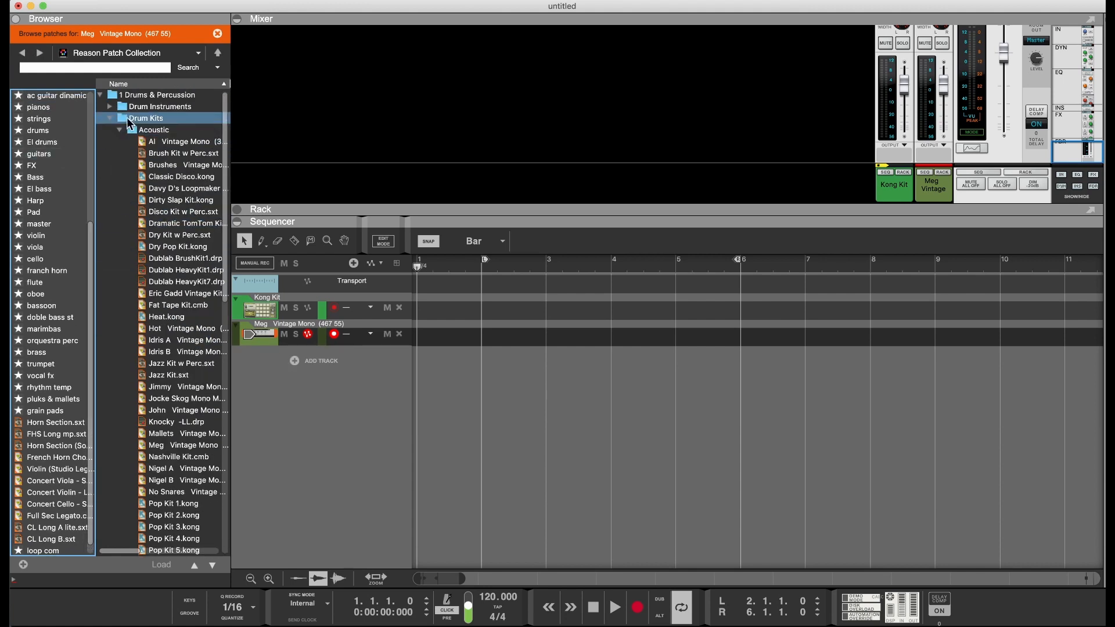
left_click(111, 118)
left_click(100, 95)
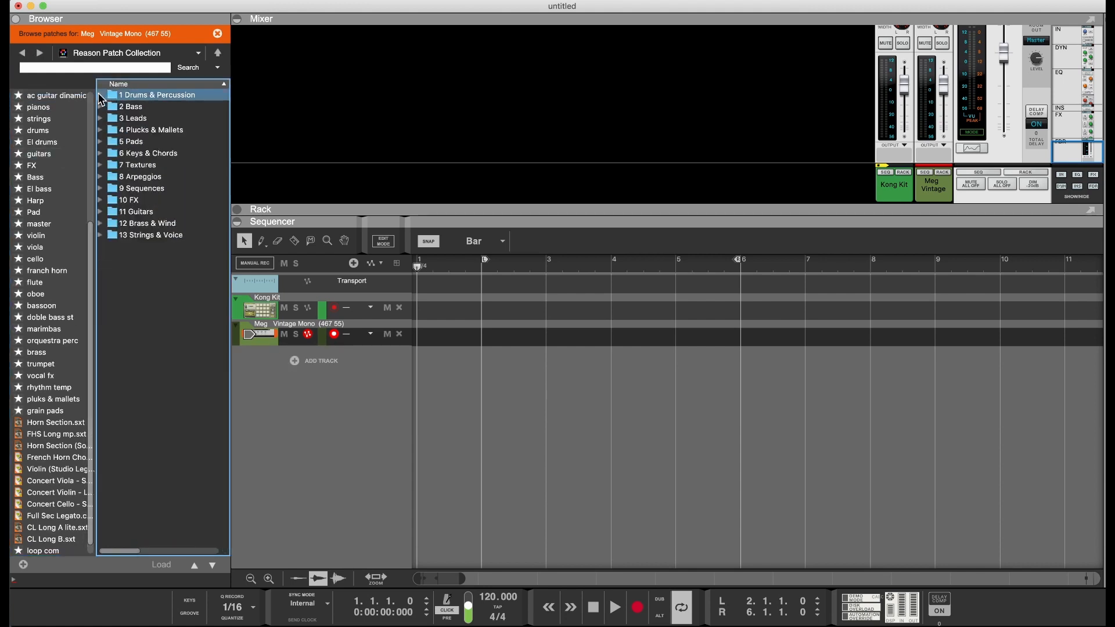
Look at the contents of the Orkester Sounds, Drum Supply and Loop Supply banks
scroll(56, 116, "down", 1)
scroll(57, 119, "up", 5)
left_click(53, 171)
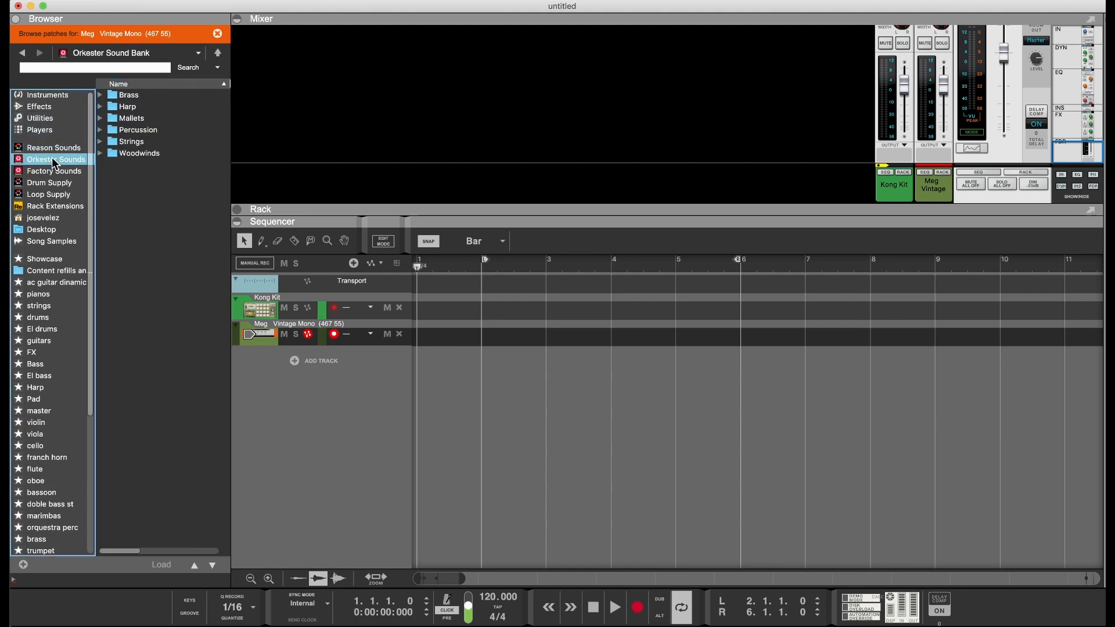
left_click(49, 182)
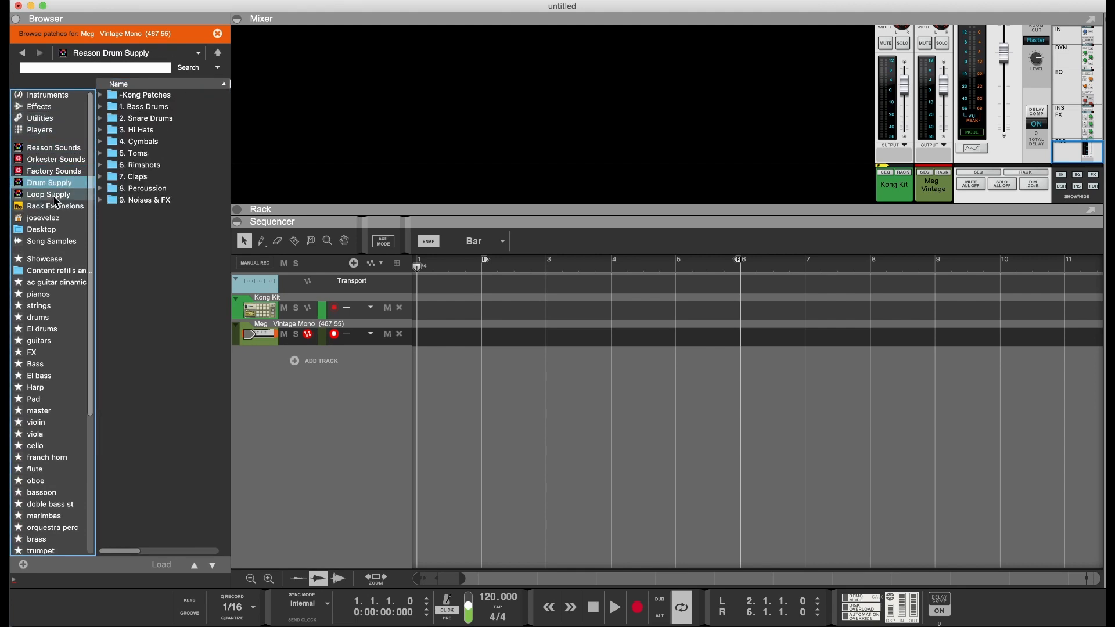
left_click(49, 194)
Reopen Reason Sounds and expand the 2 Bass folder to view its subfolders
left_click(52, 148)
left_click(102, 108)
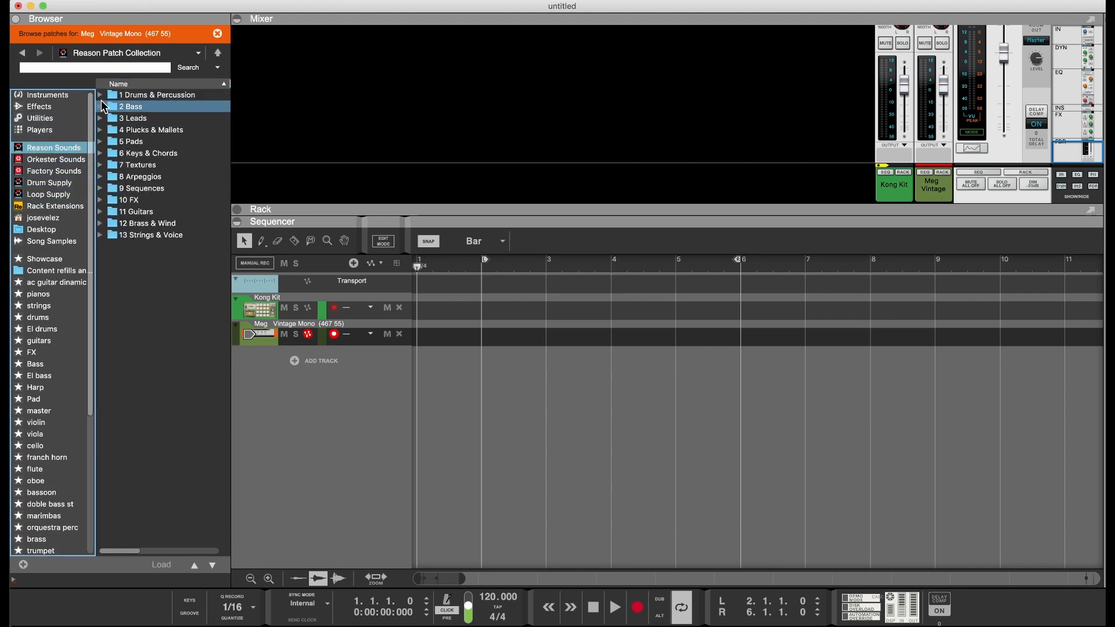
left_click(101, 107)
left_click(113, 97)
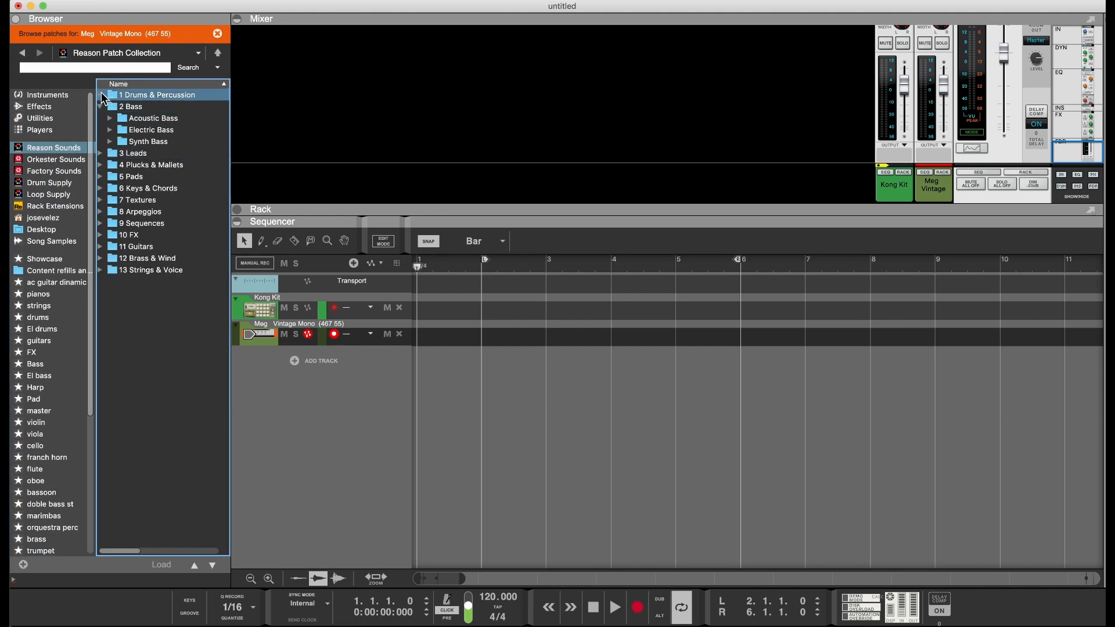
left_click(102, 95)
left_click(102, 96)
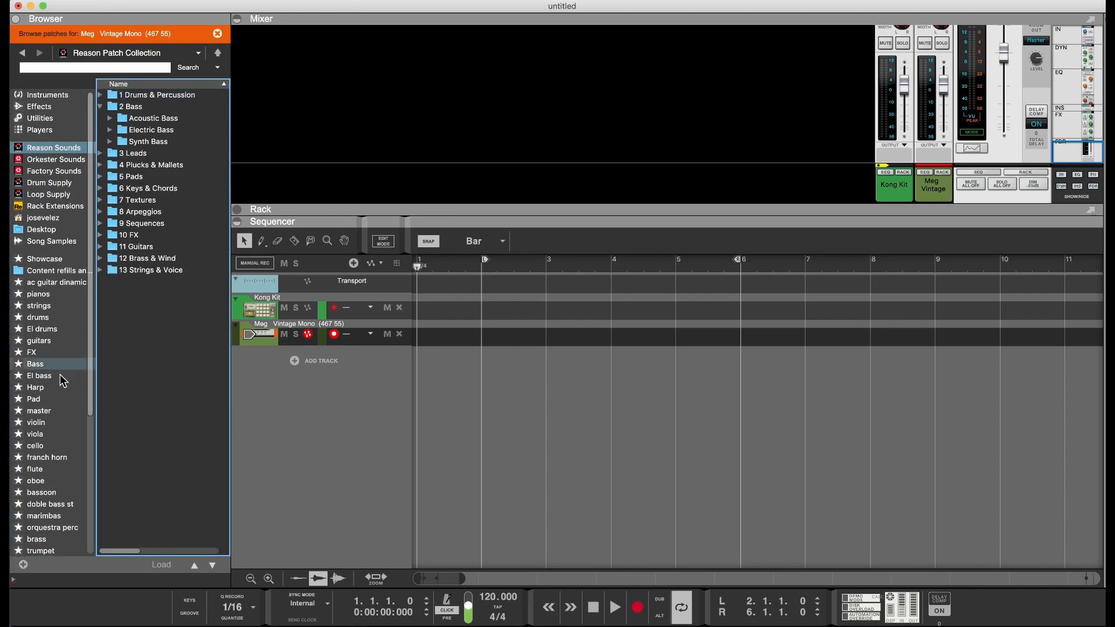
scroll(65, 336, "down", 3)
scroll(65, 340, "up", 3)
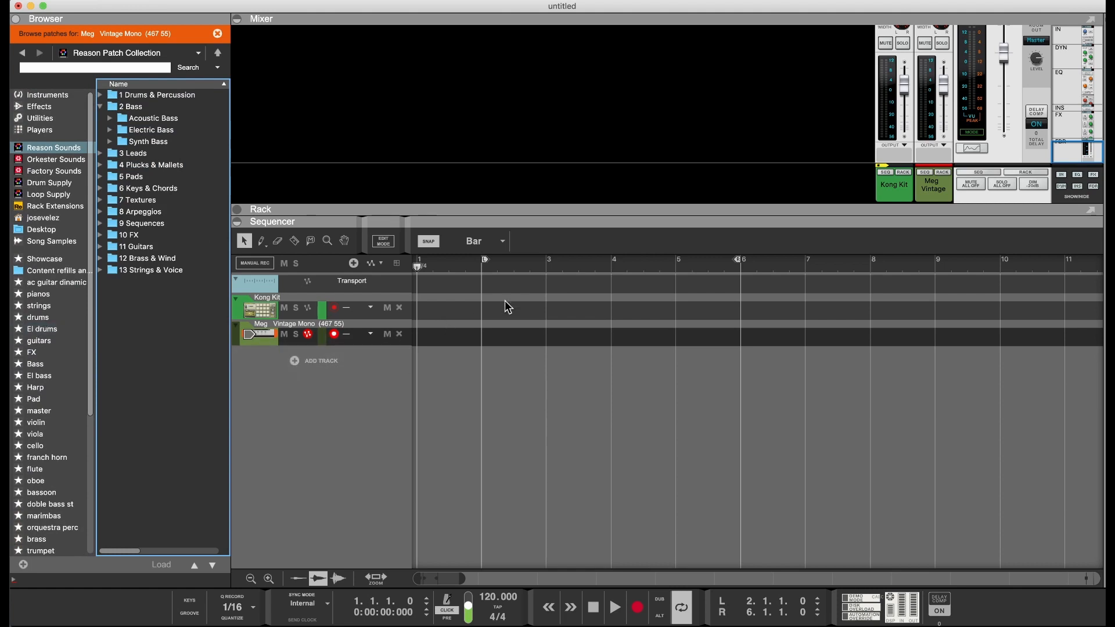
left_click(420, 270)
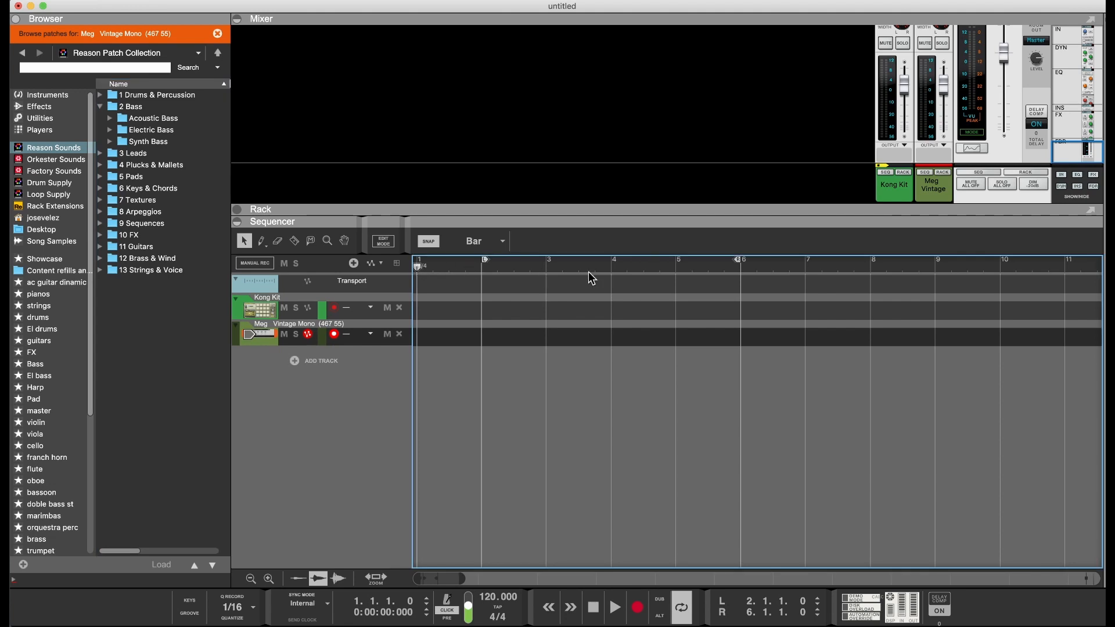
Set the song tempo to 105 BPM
double_click(487, 598)
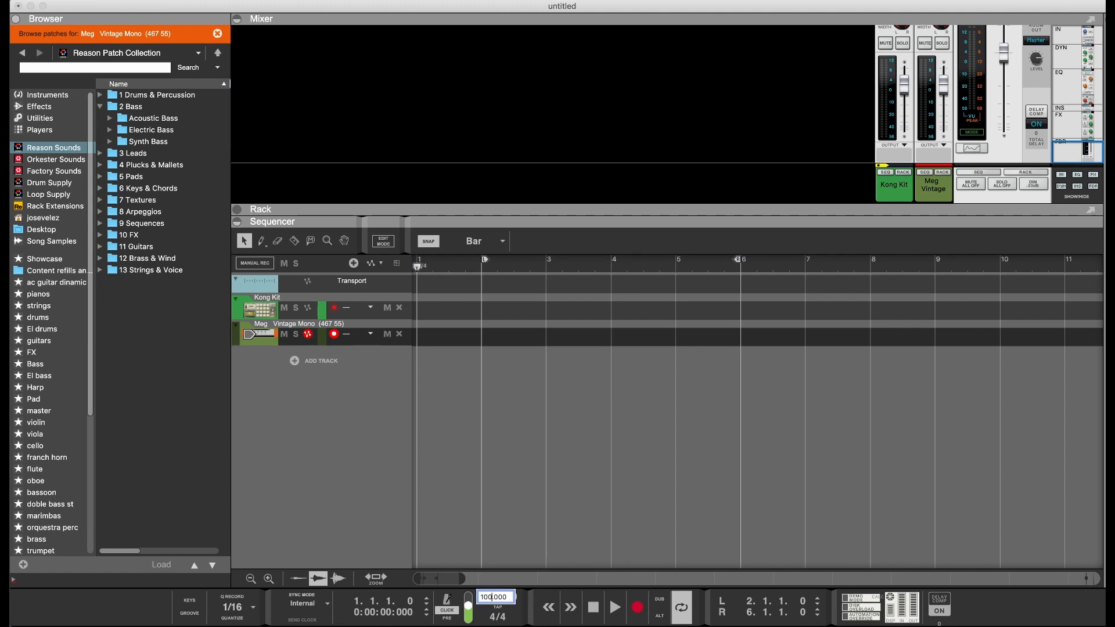
key("Return")
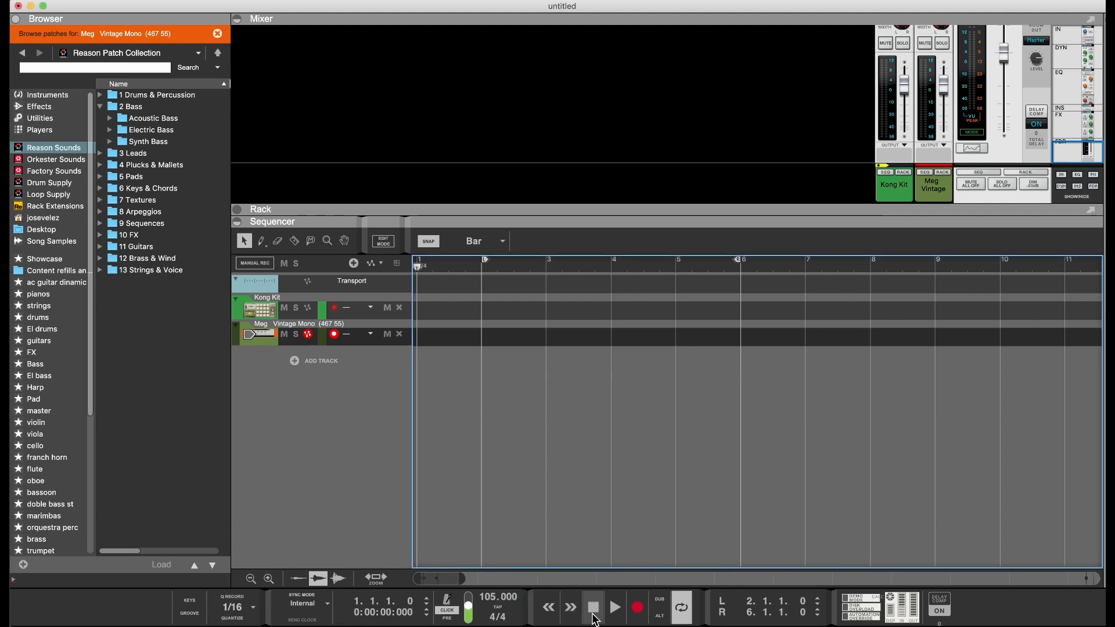
left_click(294, 340)
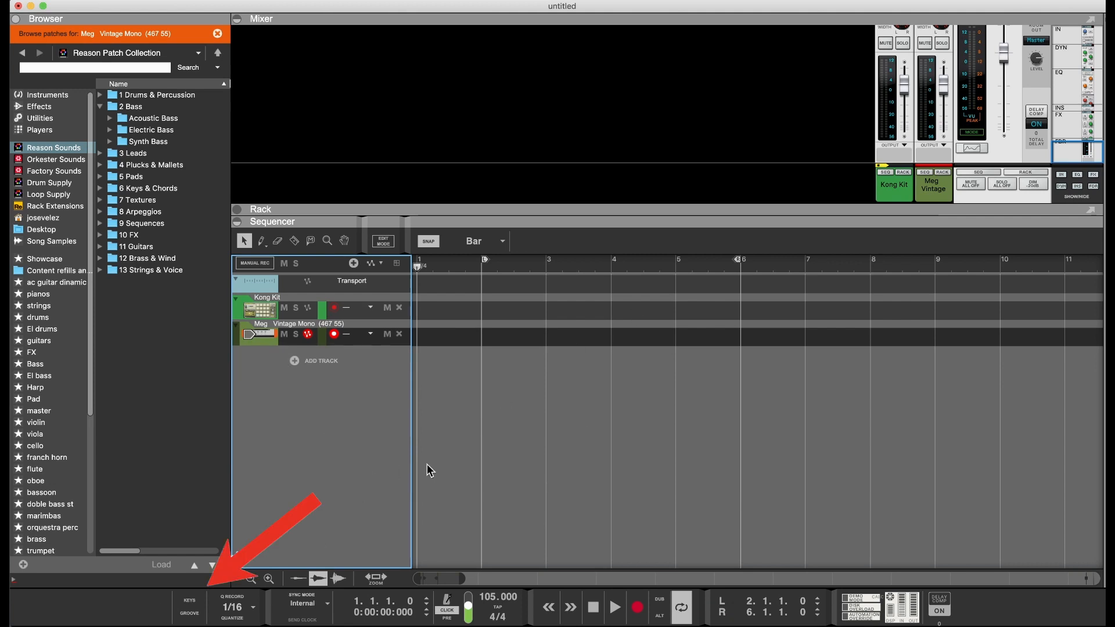
Show the On-screen Piano Keys, look at the Mouse keyboard mode and return to Computer Keys mode
left_click(192, 600)
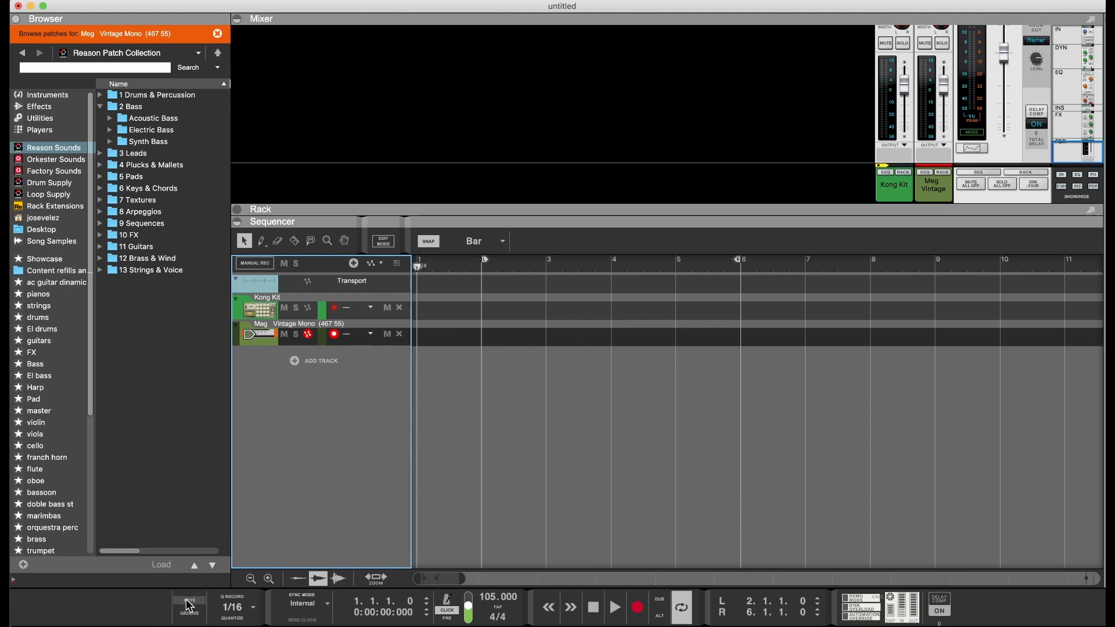
left_click(189, 604)
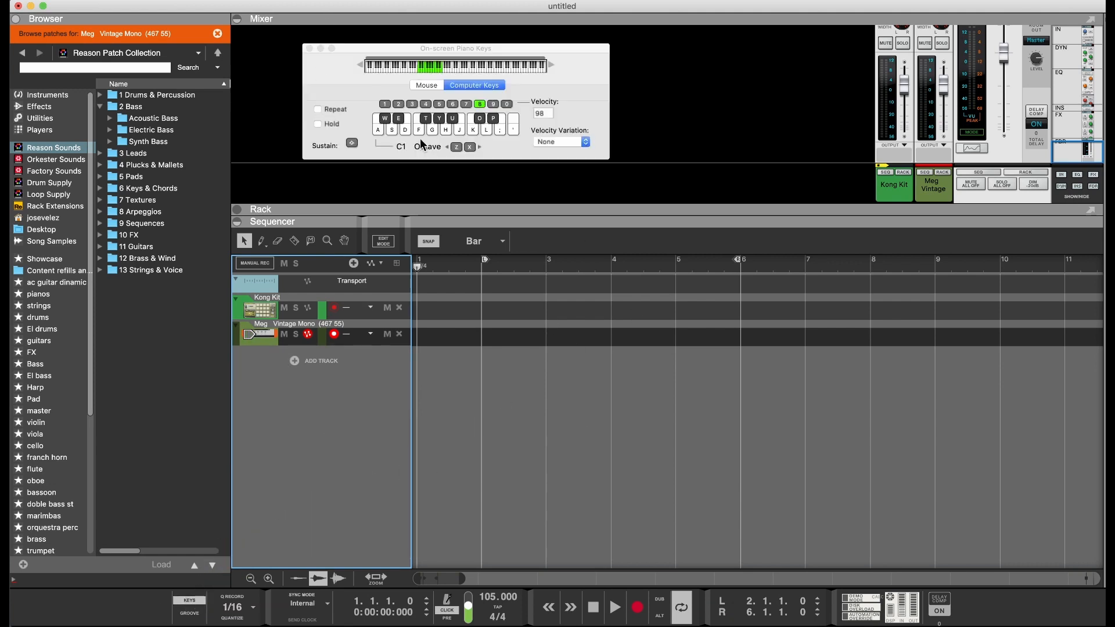
left_click(428, 85)
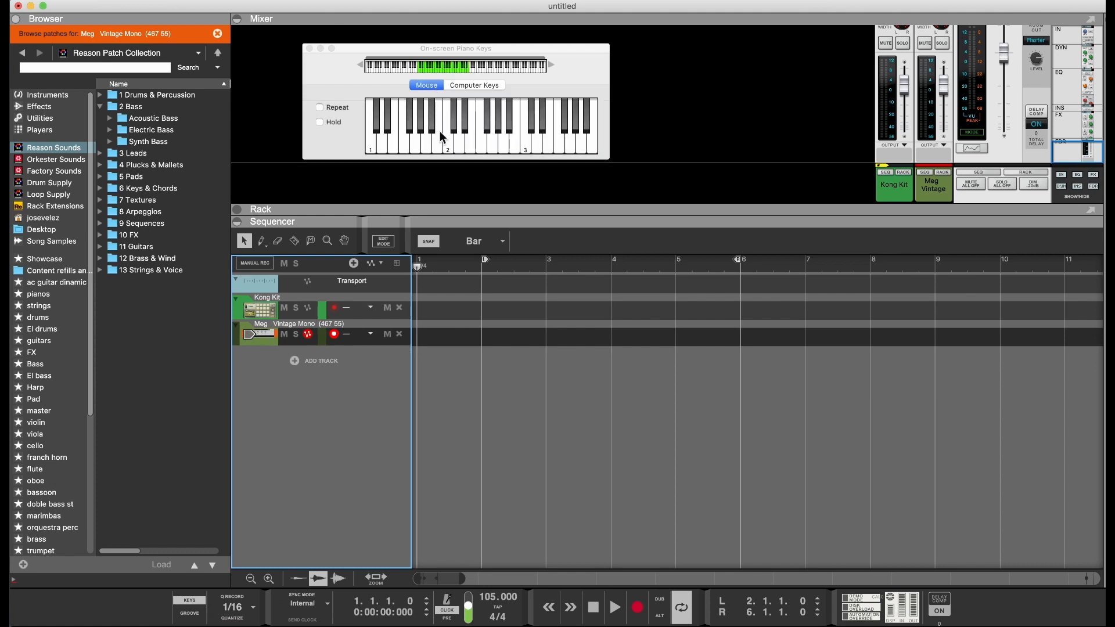
left_click(482, 84)
Try several octave ranges, set the on-screen keys to C1 and play test notes on the Meg Vintage Mono track
left_click(465, 68)
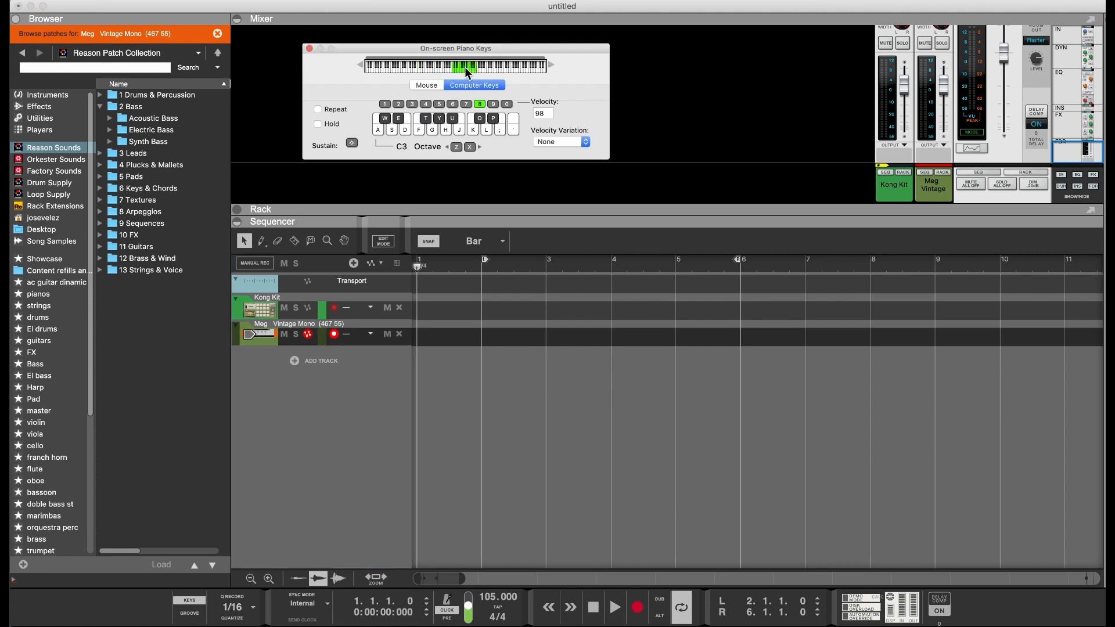
left_click(406, 68)
left_click(380, 130)
key("z")
key("z")
left_click(430, 67)
key("a")
key("a")
key("d")
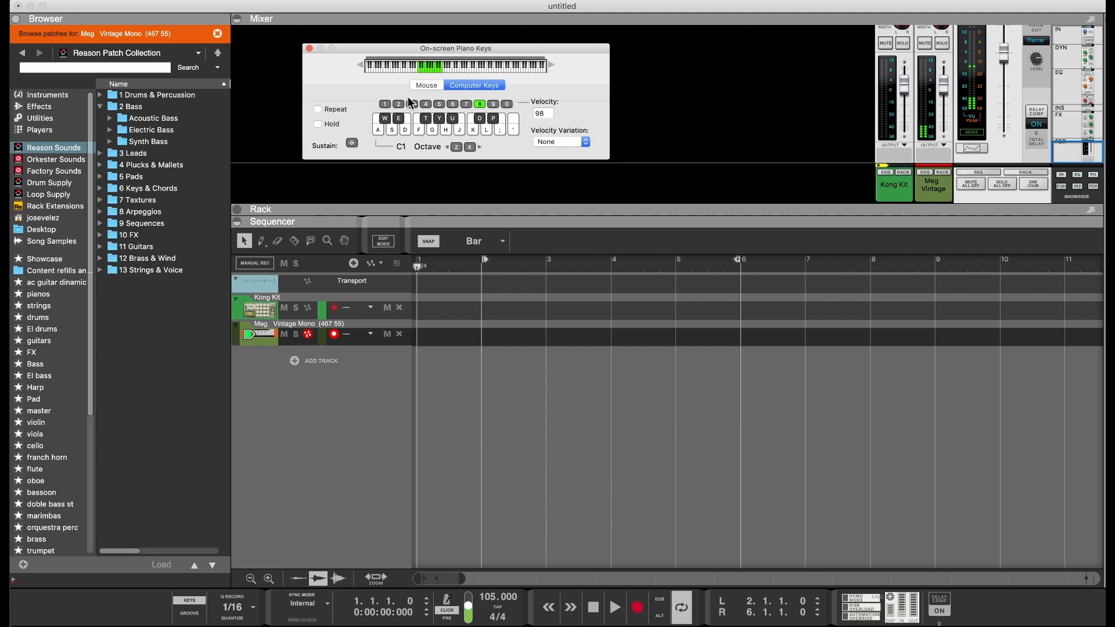
Set the on-screen keys' velocity to 120 and play a few notes to hear it
left_click(546, 115)
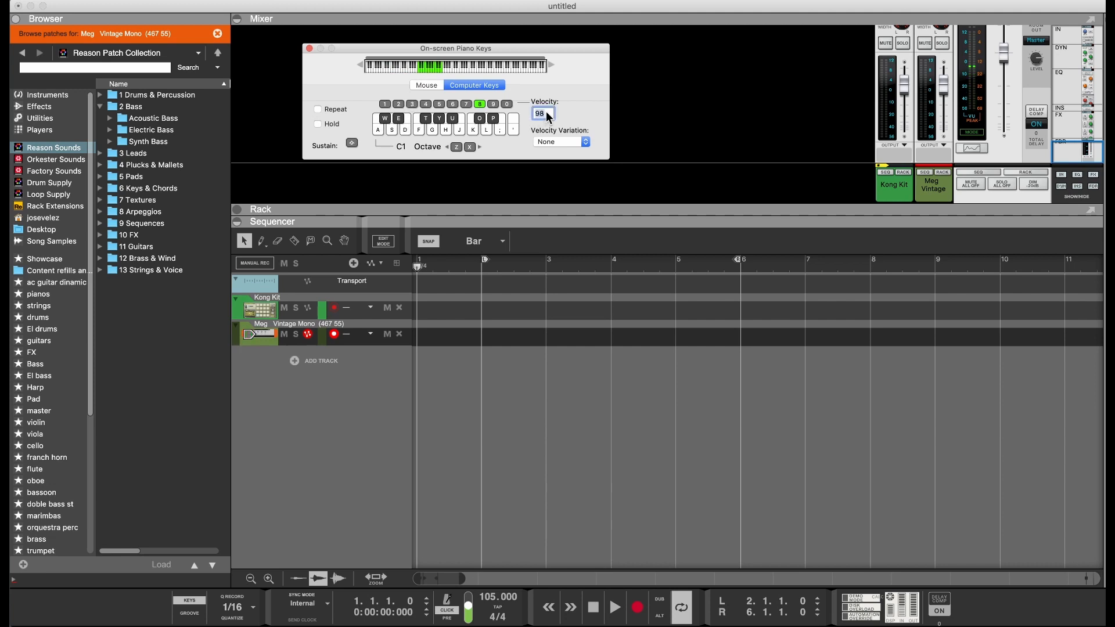
type("120")
key("Return")
key("a")
key("d")
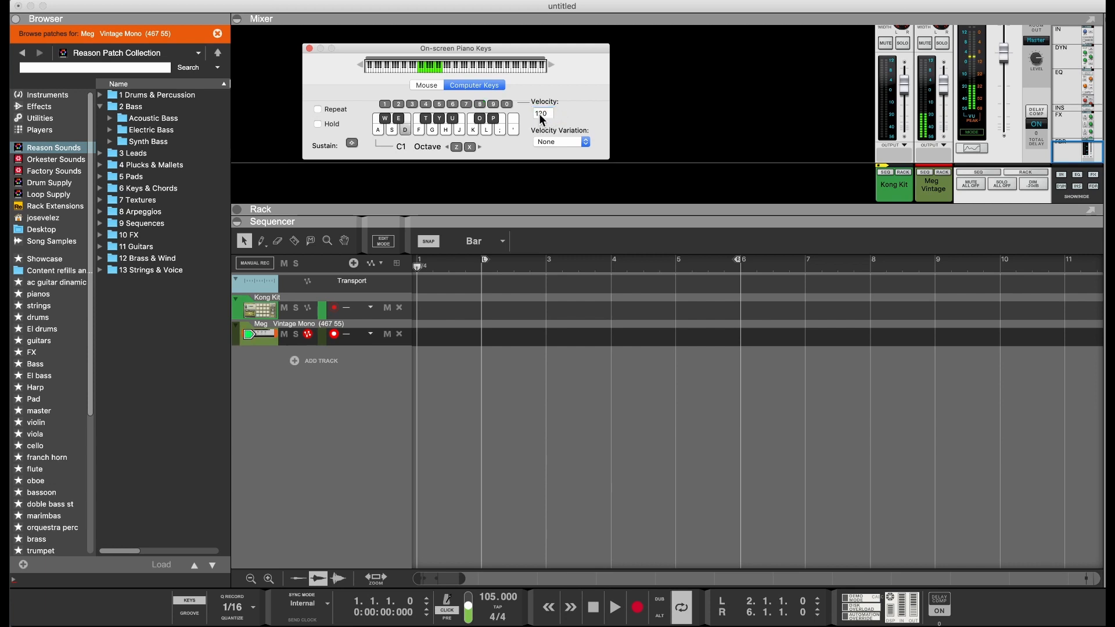
key("a")
Raise the Meg Vintage mixer channel's level to about 7.90 dB and play notes to check it
left_click_drag(944, 86, 944, 77)
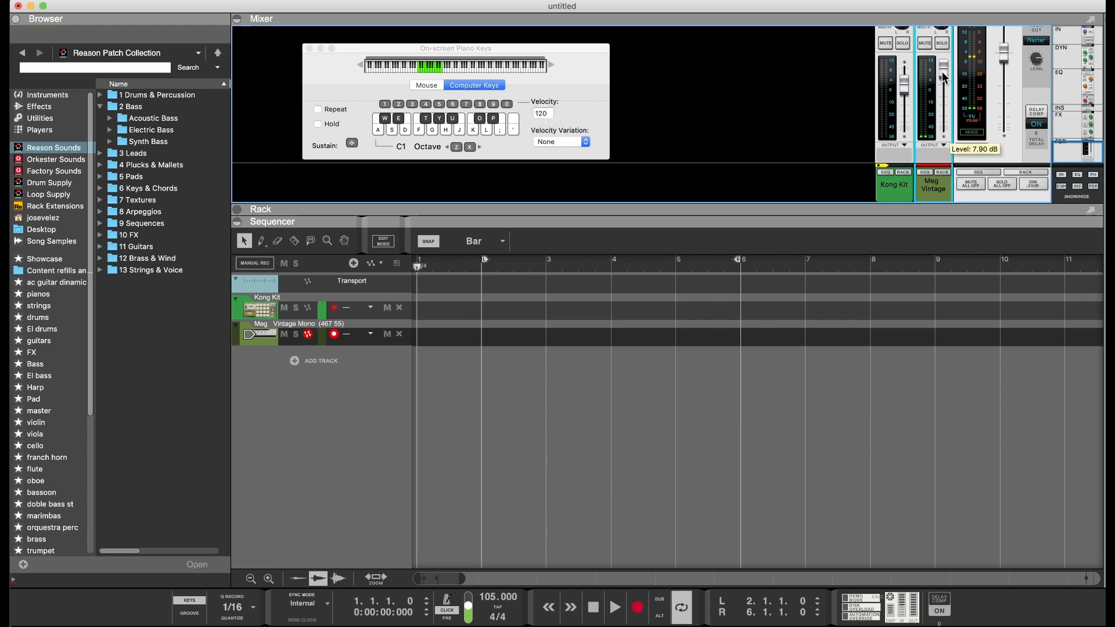
key("d")
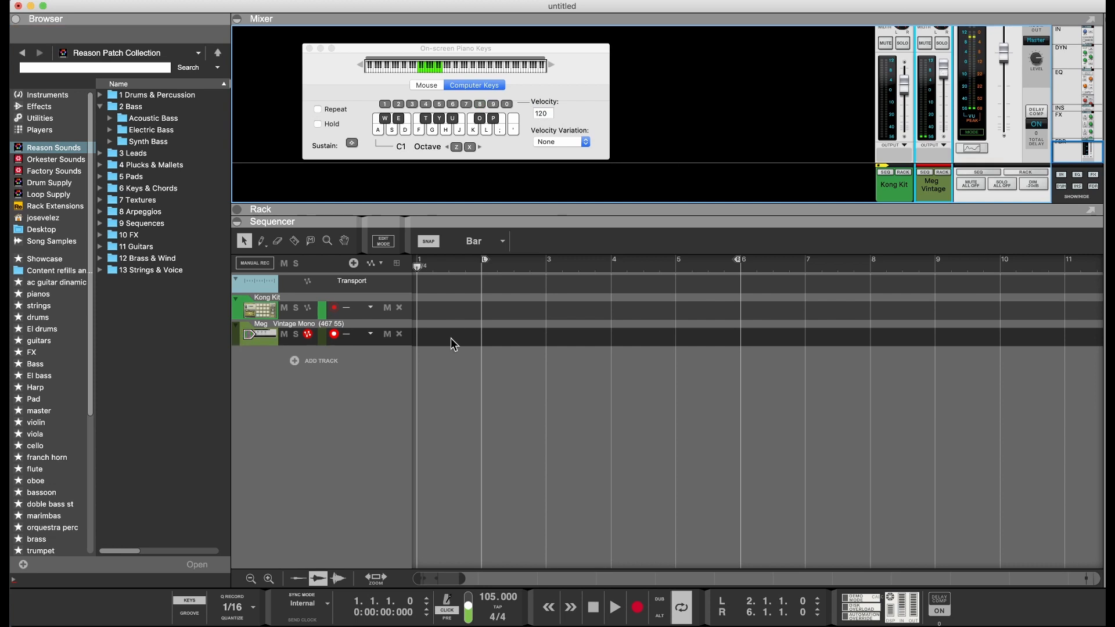
key("a")
key("d")
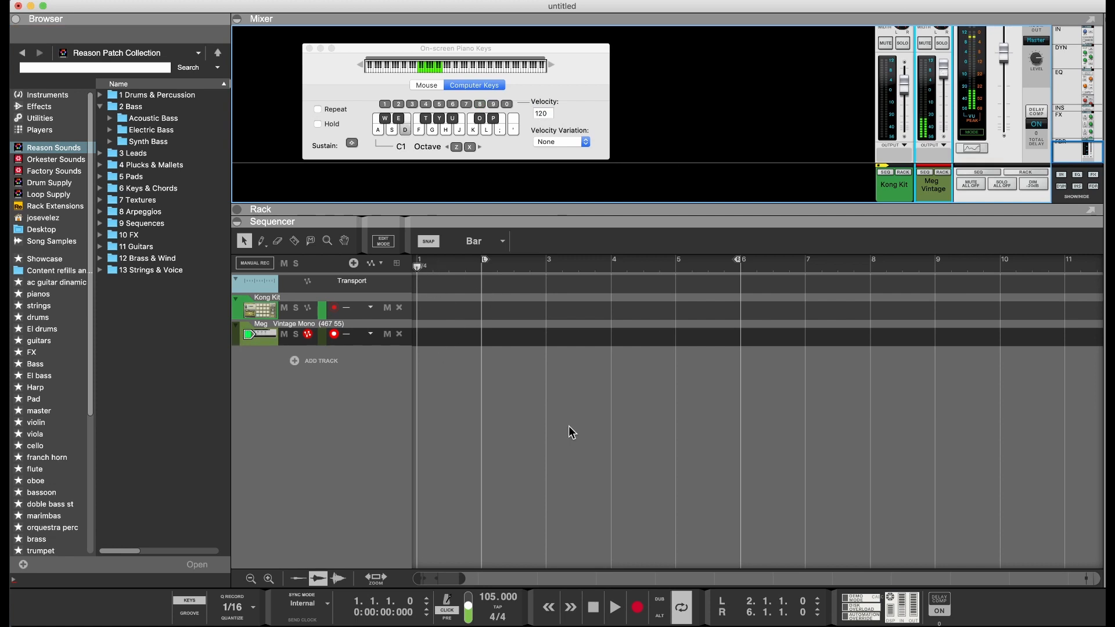
Turn loop playback off and start a test recording from bar 1
left_click(591, 608)
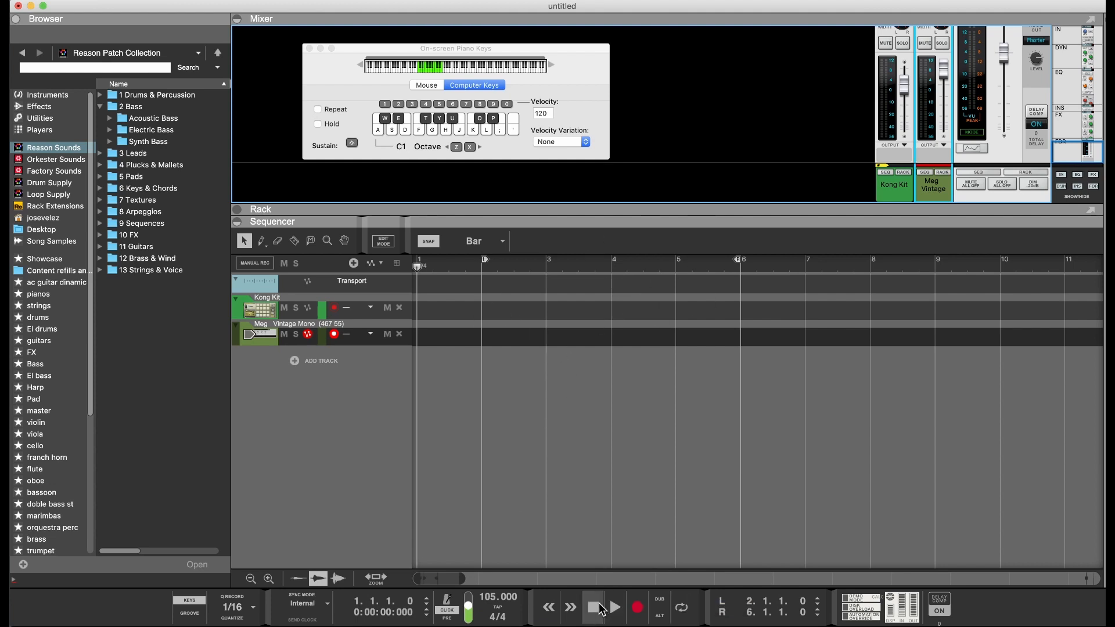
left_click(682, 609)
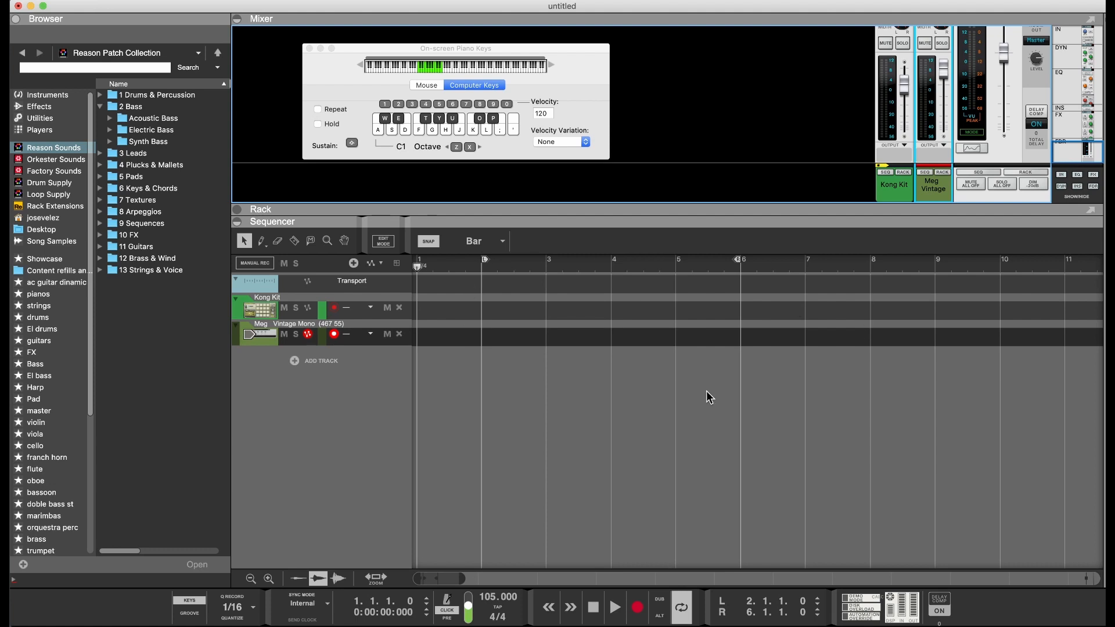
left_click(681, 608)
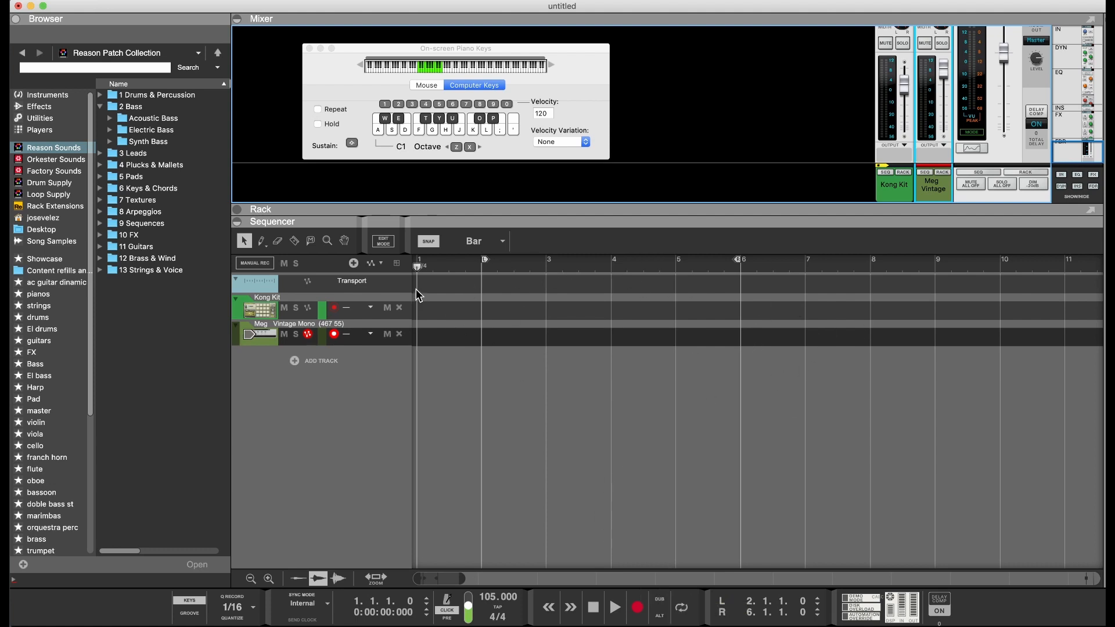
left_click(637, 608)
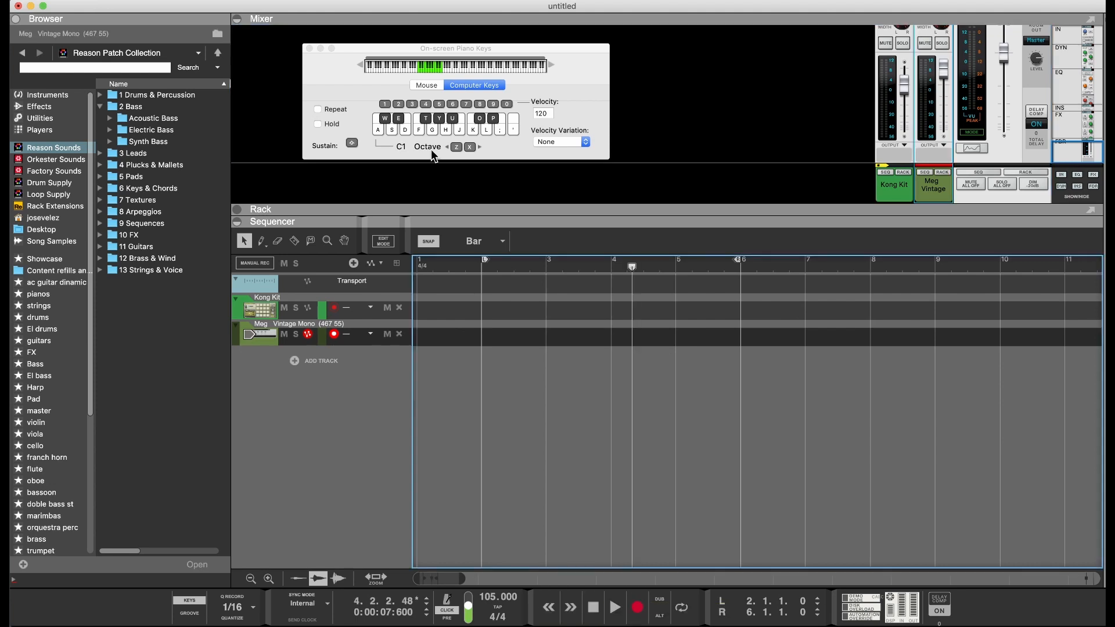
Play test notes on the Meg Vintage Mono track with the computer keys, and close the On-screen Piano Keys
key("a")
key("a")
key("a")
key("a")
key("d")
key("a")
left_click(310, 50)
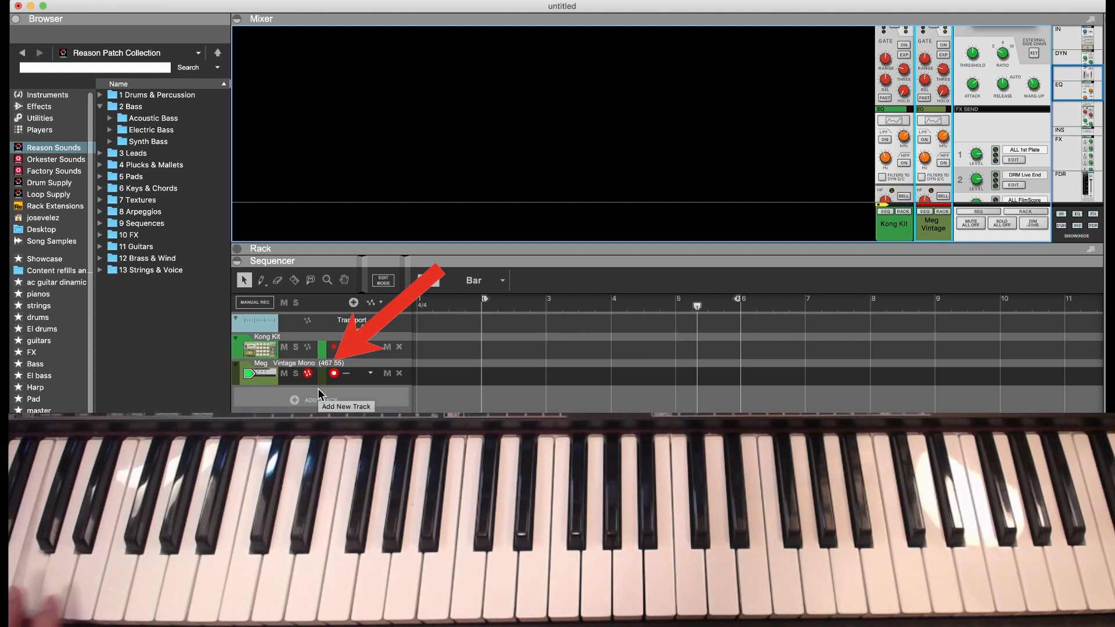
Record a performance of about six bars on the Meg Vintage Mono track, starting from bar 1
scroll(870, 151, "down", 10)
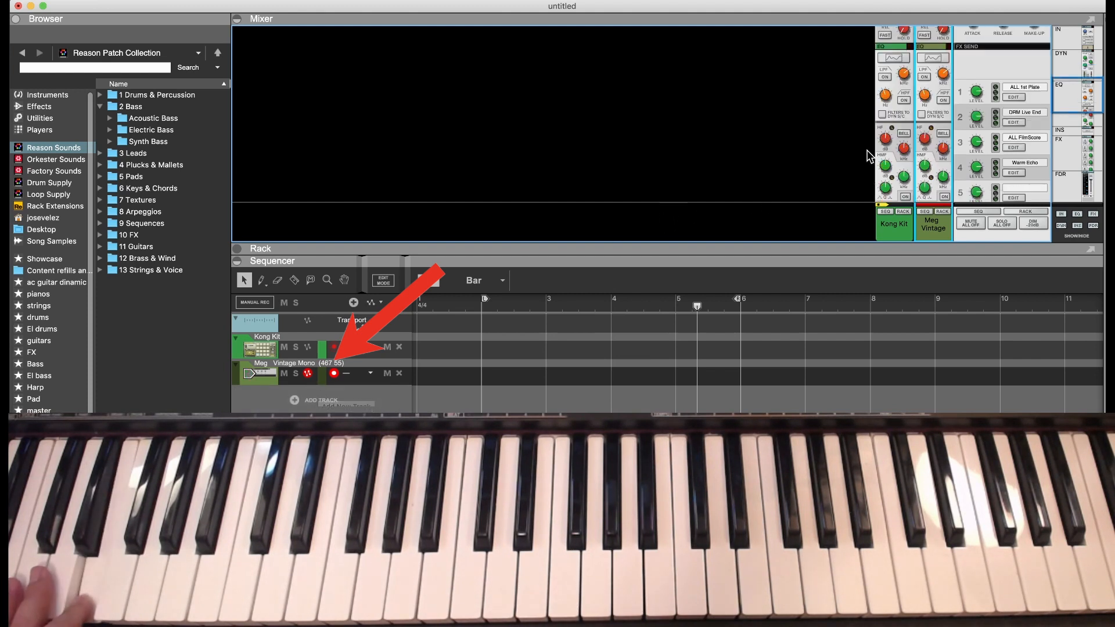
scroll(869, 156, "down", 3)
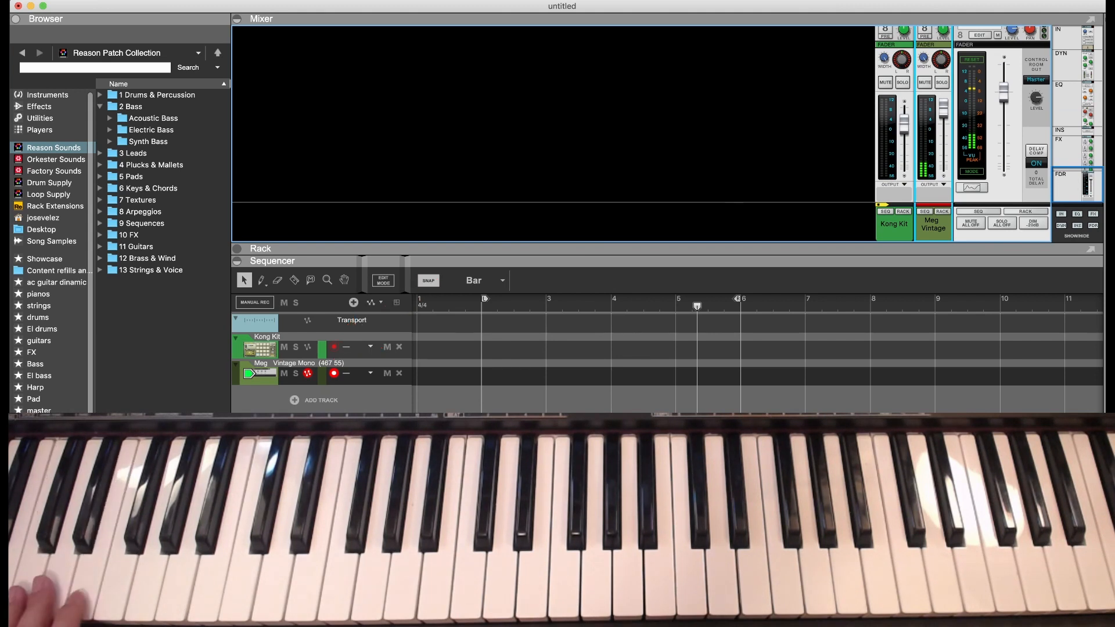
key("shift+Return")
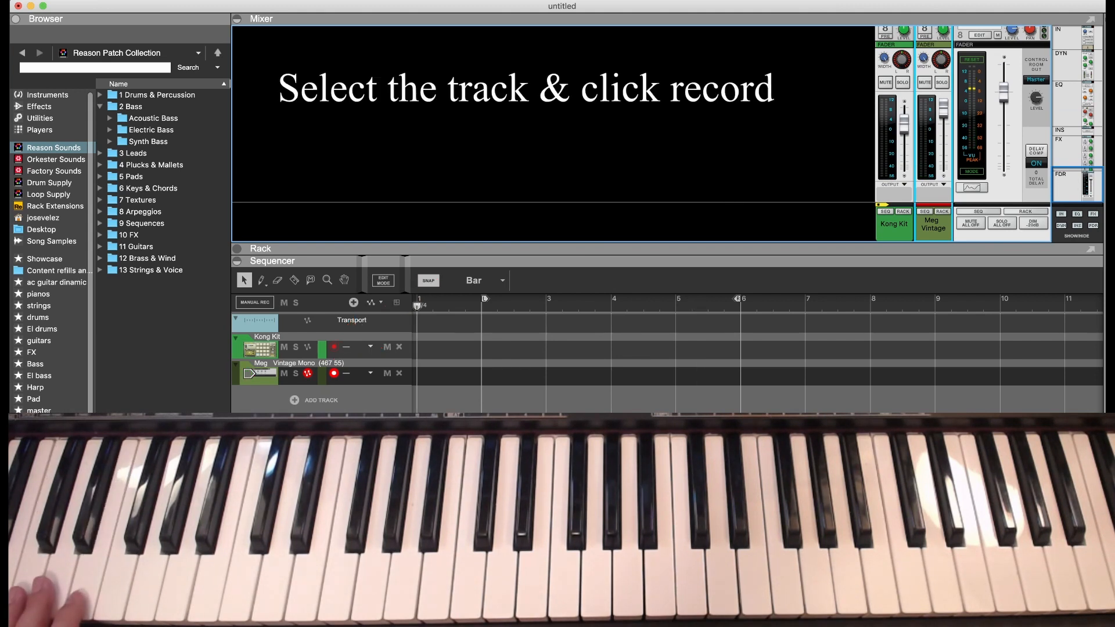
key("super+Return")
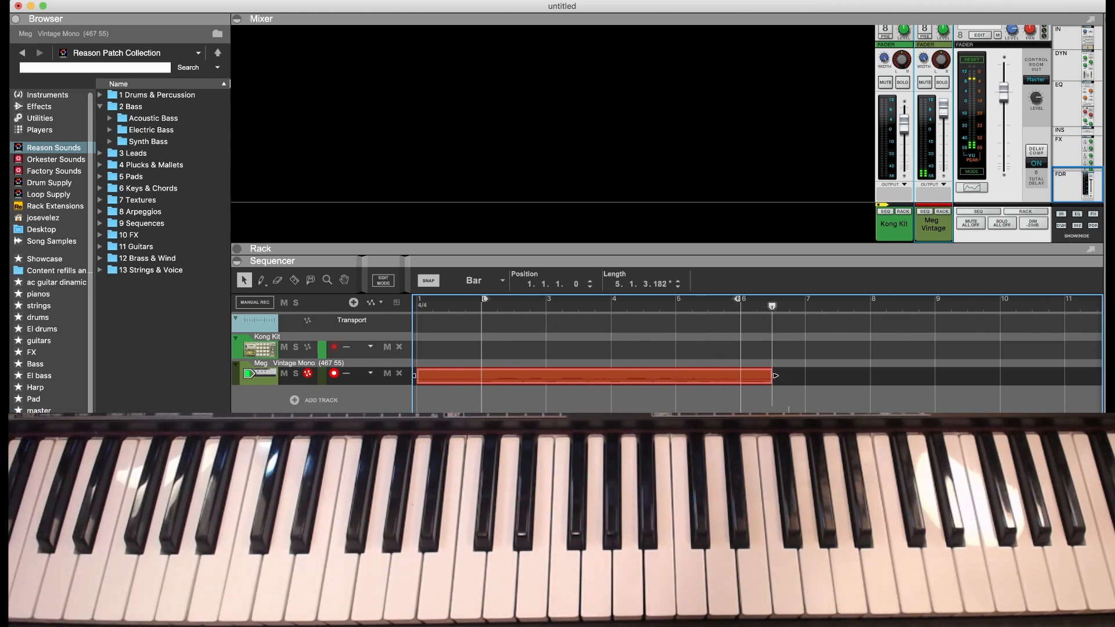
key("space")
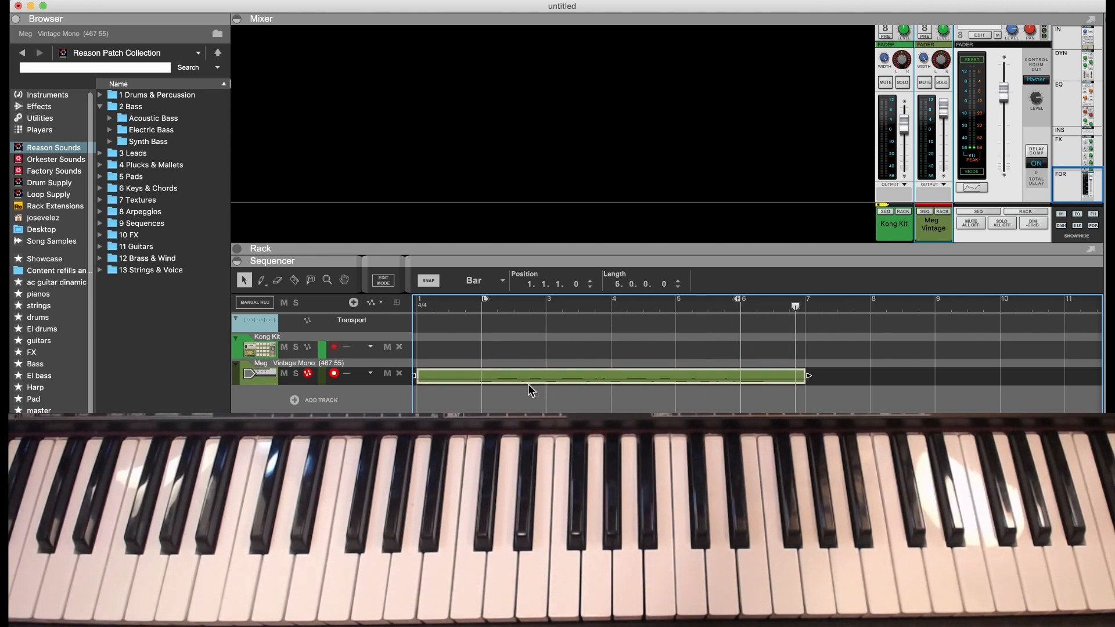
Duplicate the Meg Vintage Mono track together with its device by copying and pasting it
right_click(267, 384)
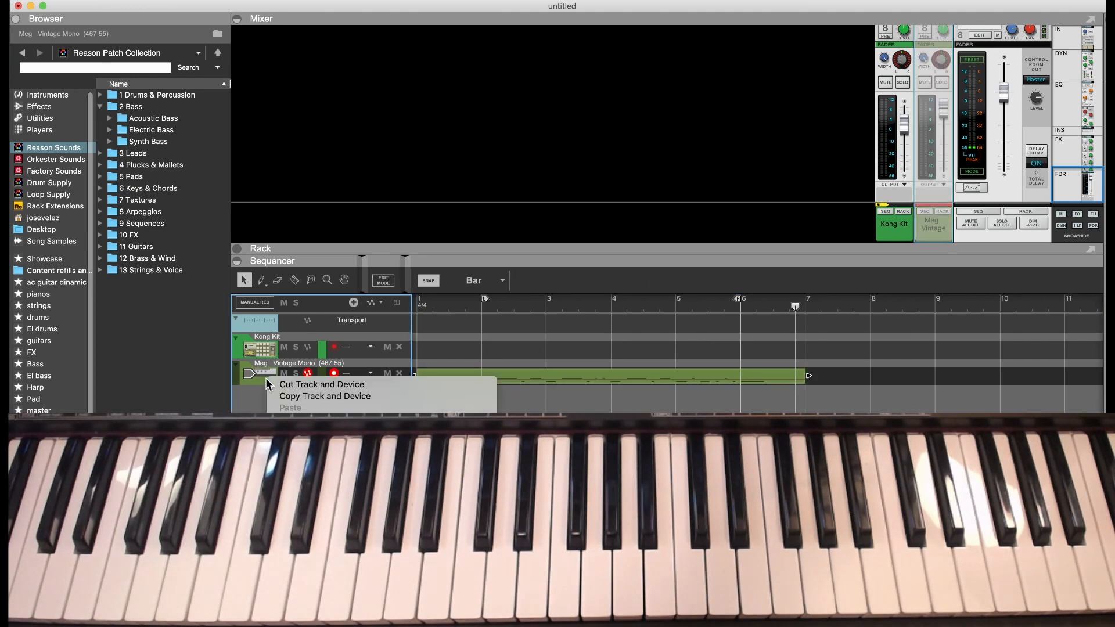
left_click(308, 396)
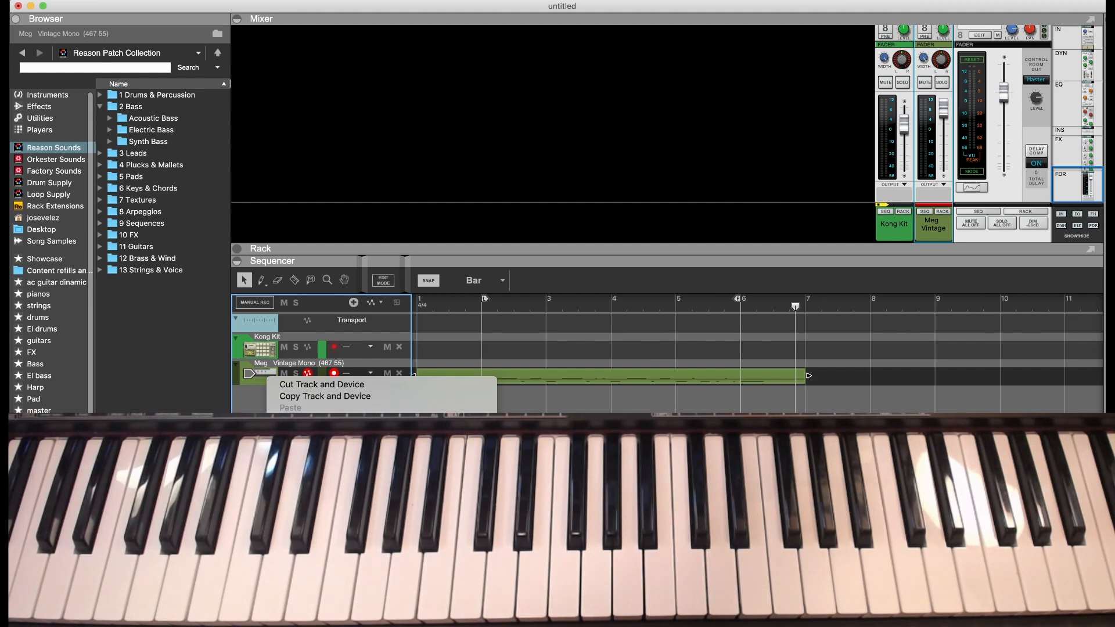
key("Escape")
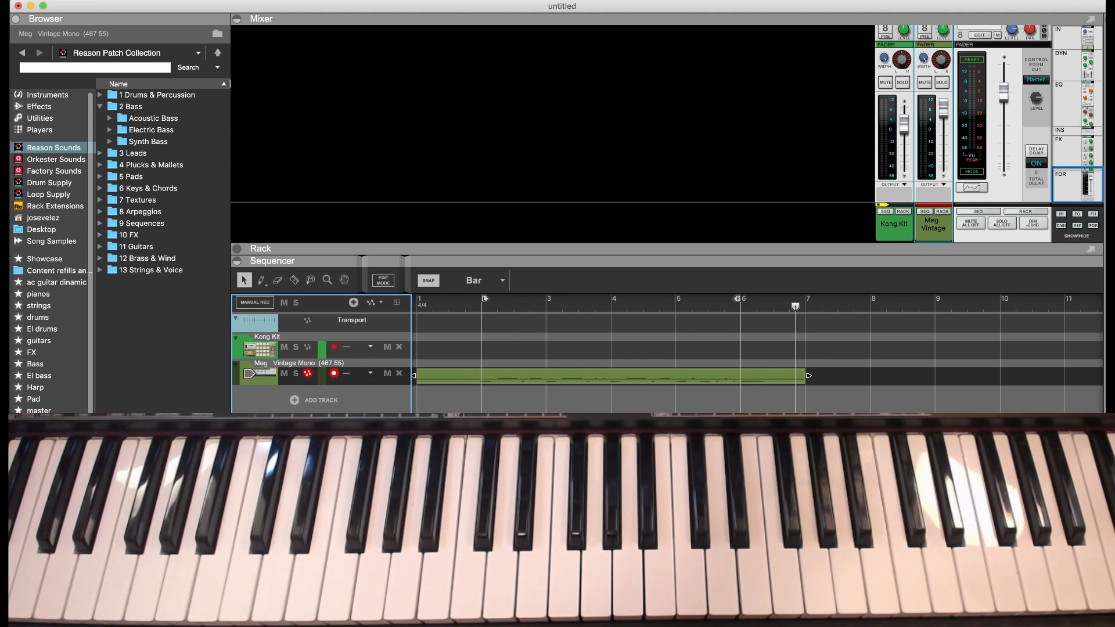
key("super+v")
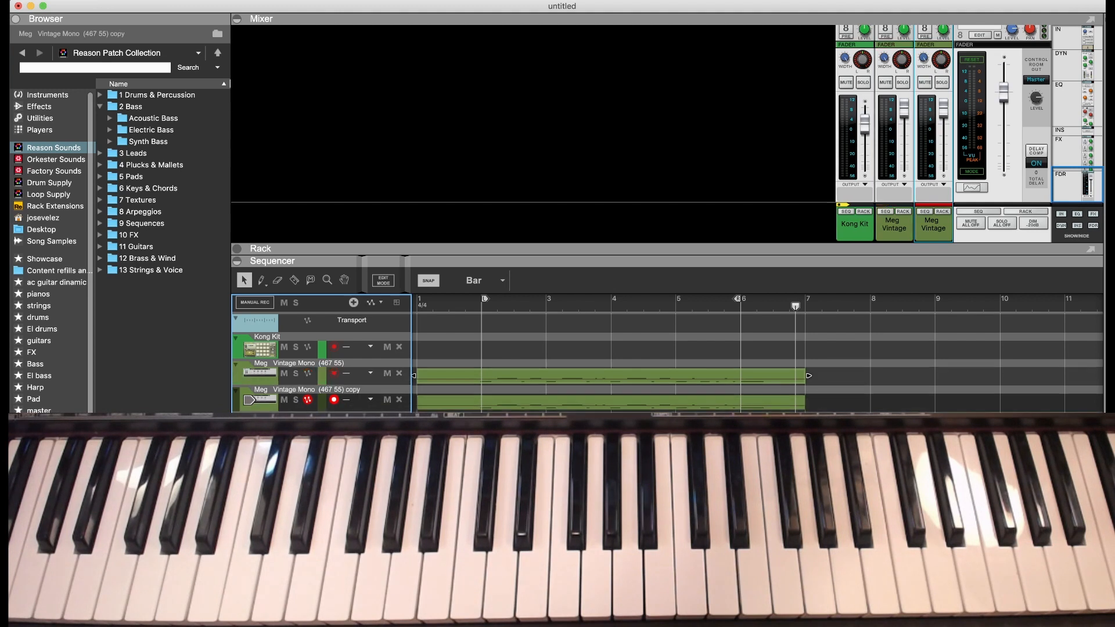
Rename the copied track "Meg Vintage Mono (467 55) hh crash" and delete its clip
double_click(356, 393)
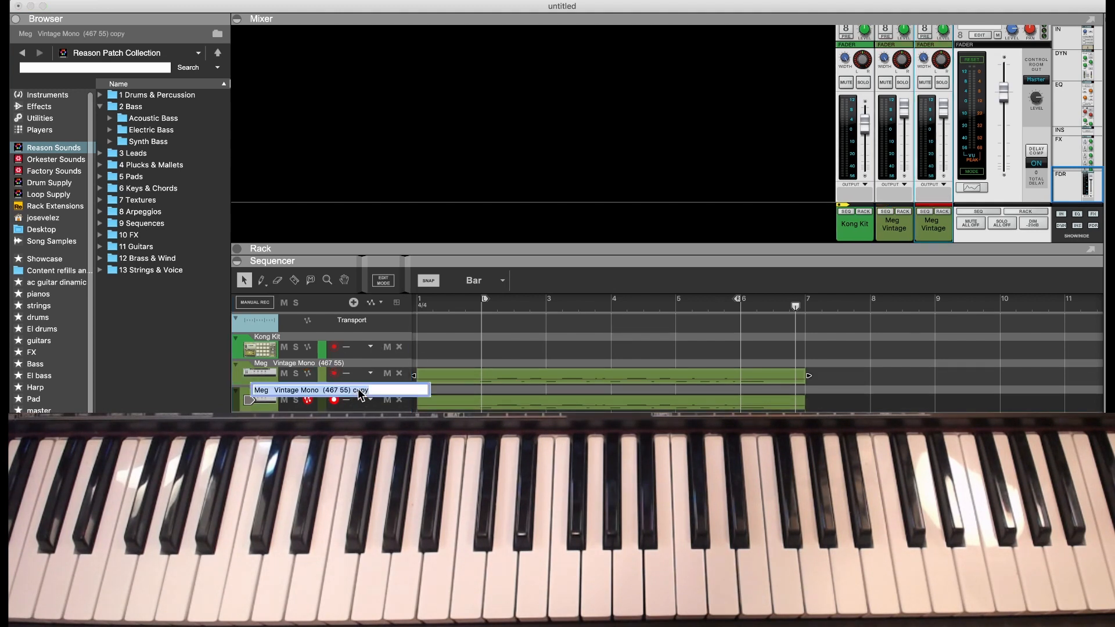
left_click(375, 388)
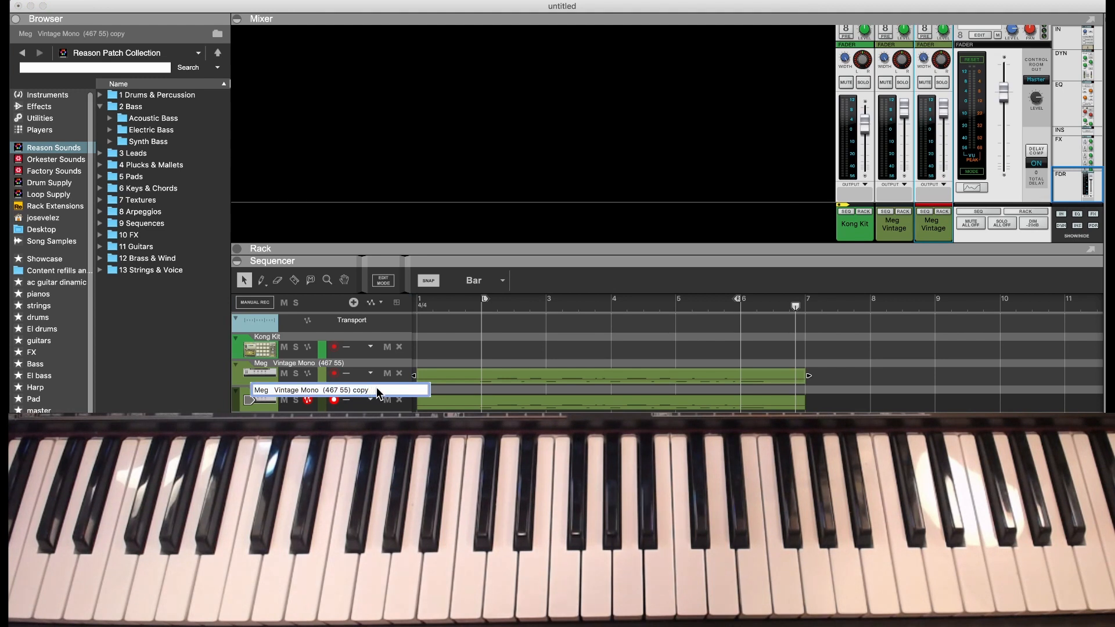
key("BackSpace")
key("BackSpace")
key("BackSpace")
key("BackSpace")
type("hh crash")
left_click(522, 406)
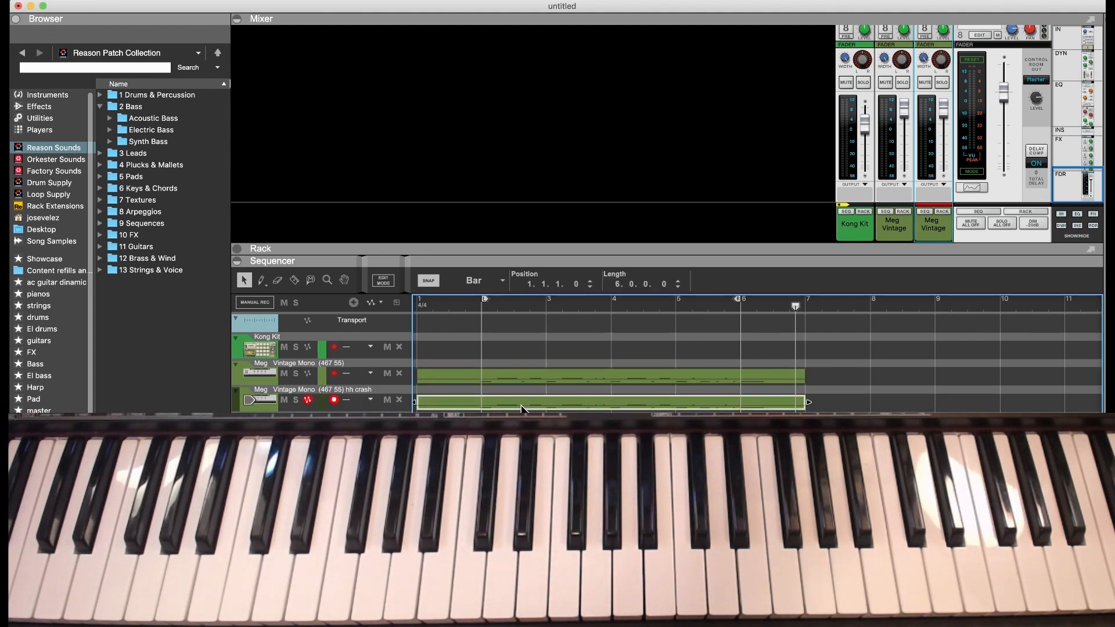
key("Delete")
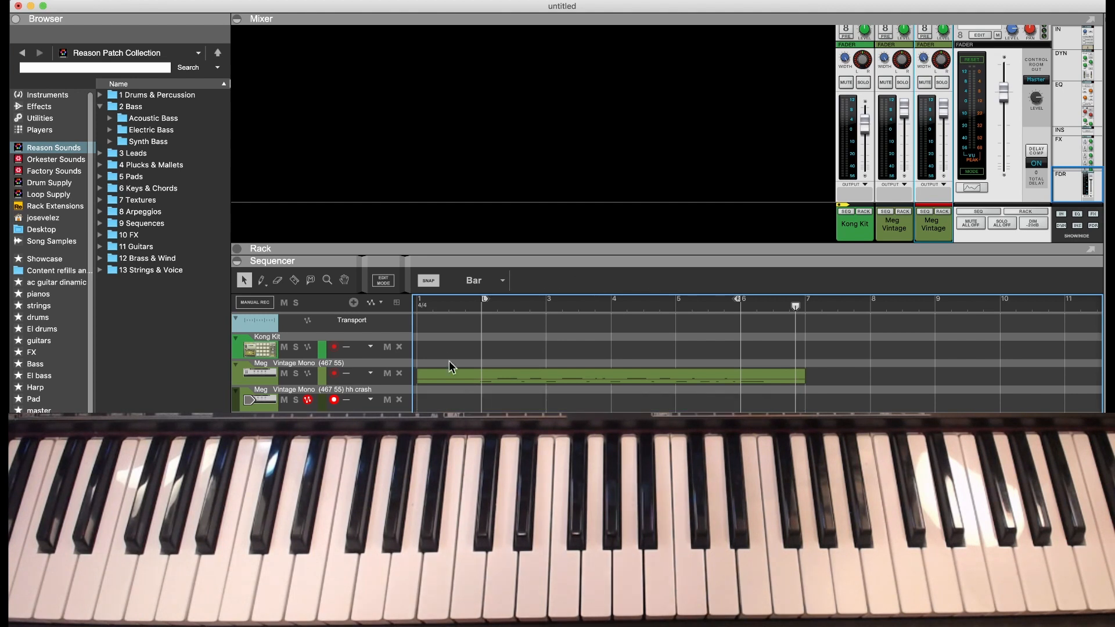
Return the playhead to bar 1 and move the song's end marker to bar 17
left_click(419, 304)
key("g")
key("g")
key("g")
key("g")
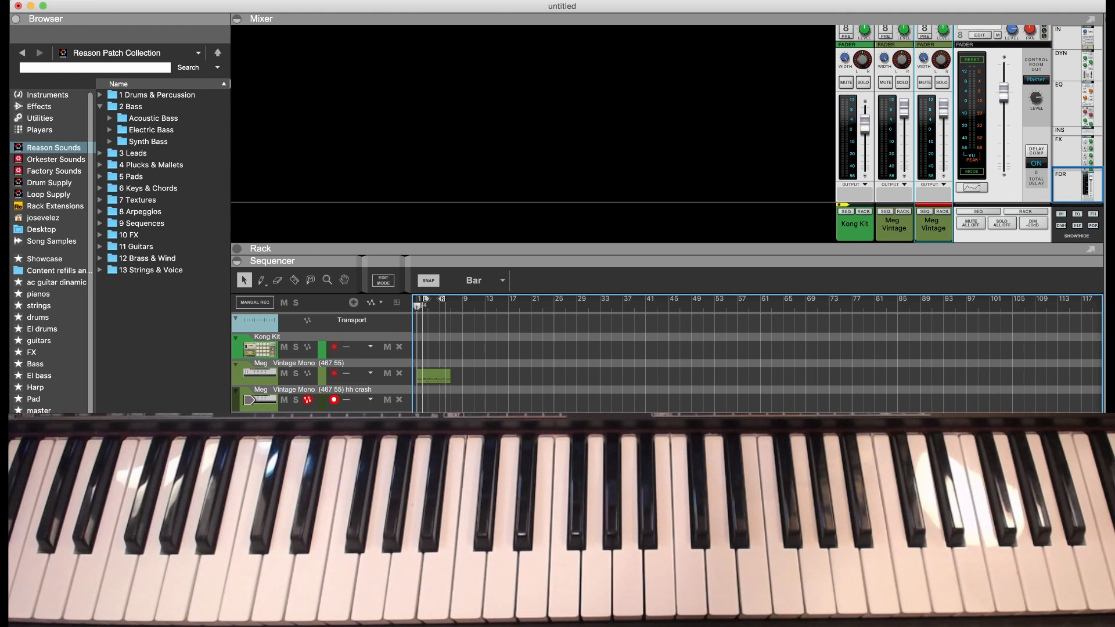
key("g")
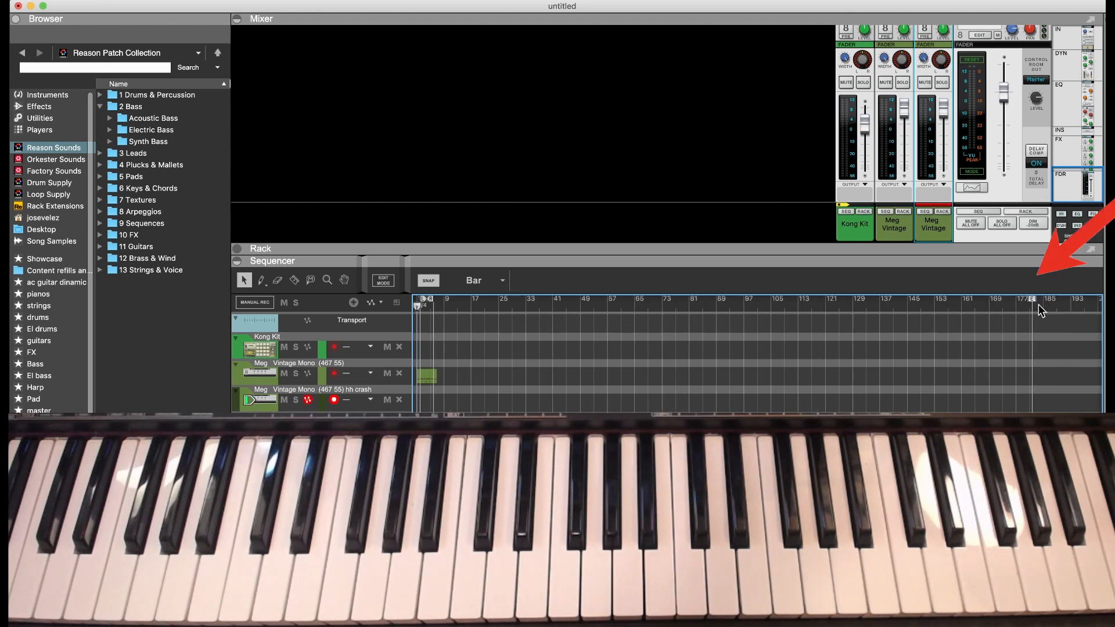
left_click_drag(1034, 302, 473, 333)
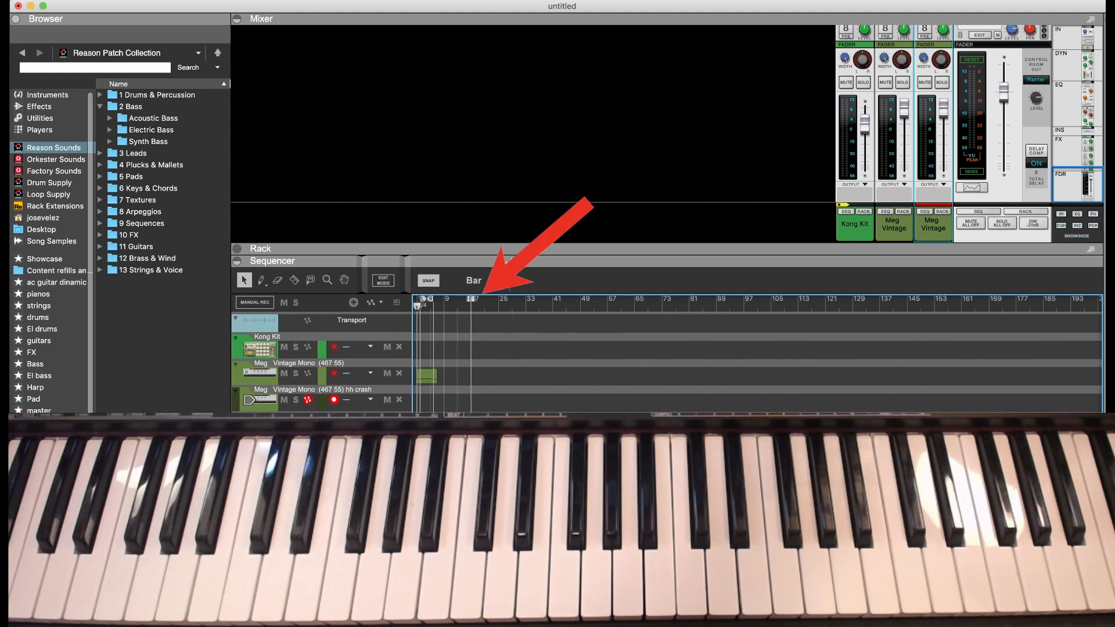
key("h")
key("h")
key("h")
key("h")
key("h")
key("h")
key("h")
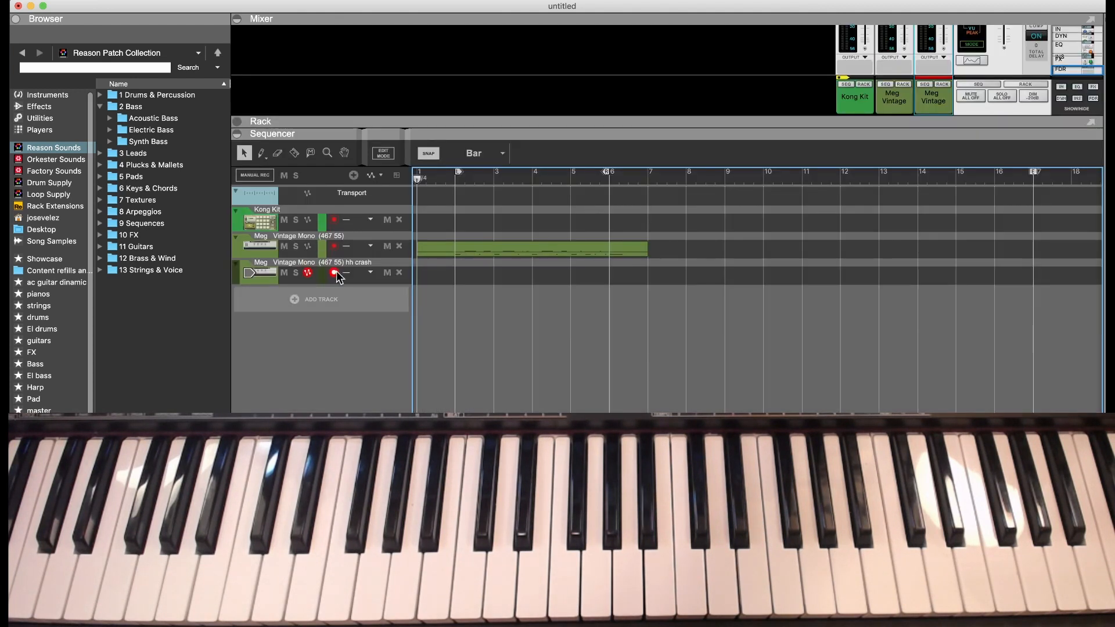
Arm the "Meg Vintage Mono (467 55) hh crash" track and record a performance of about seven bars from bar 1
left_click(335, 274)
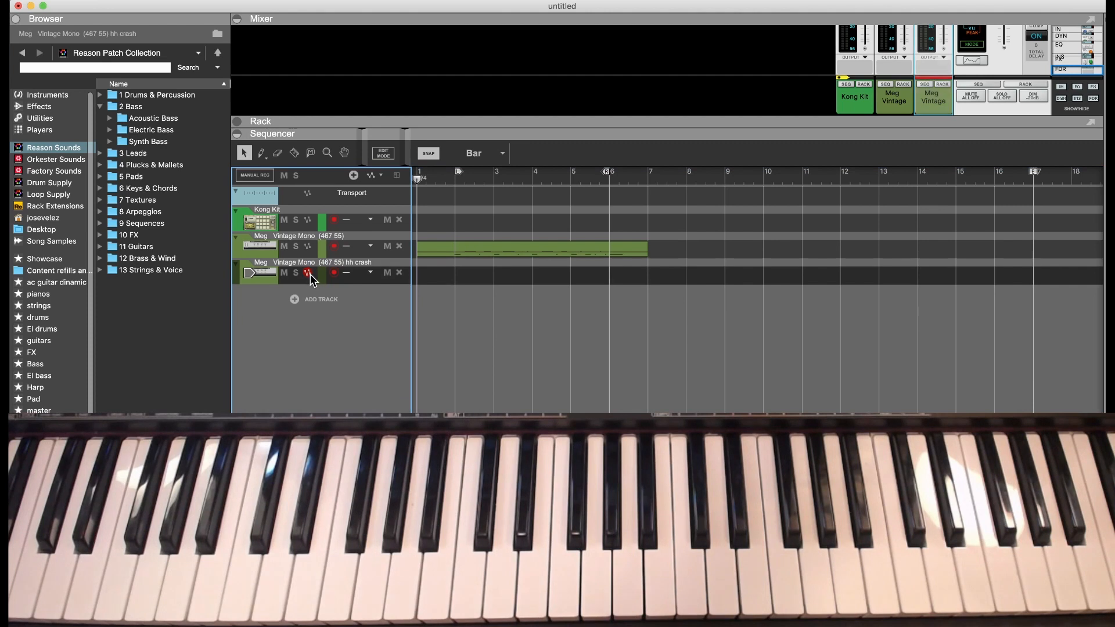
left_click(334, 274)
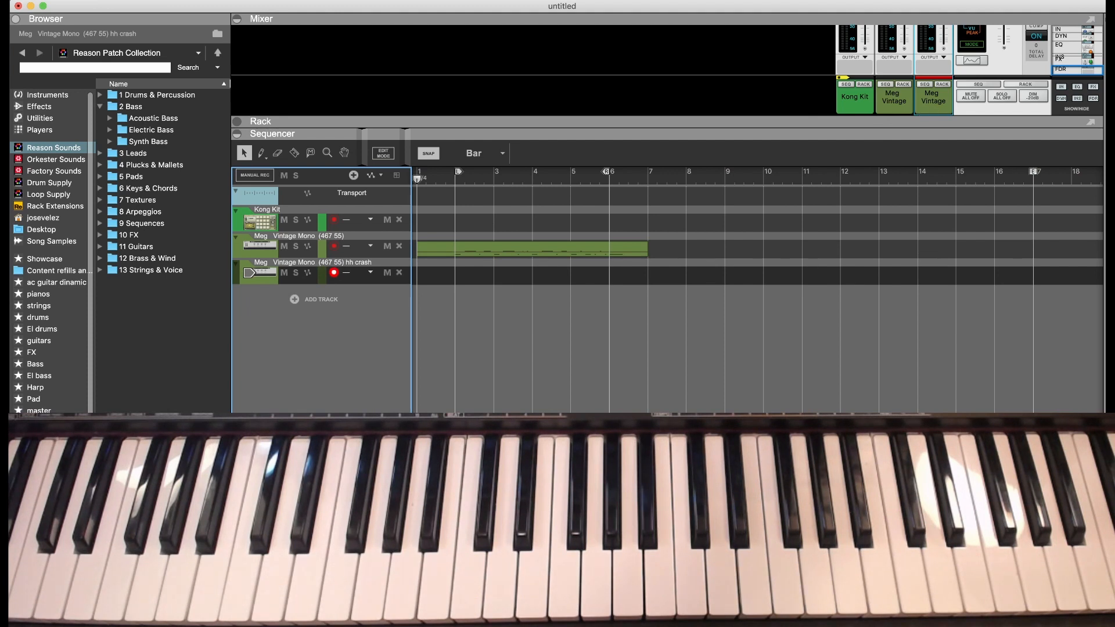
key("super+Return")
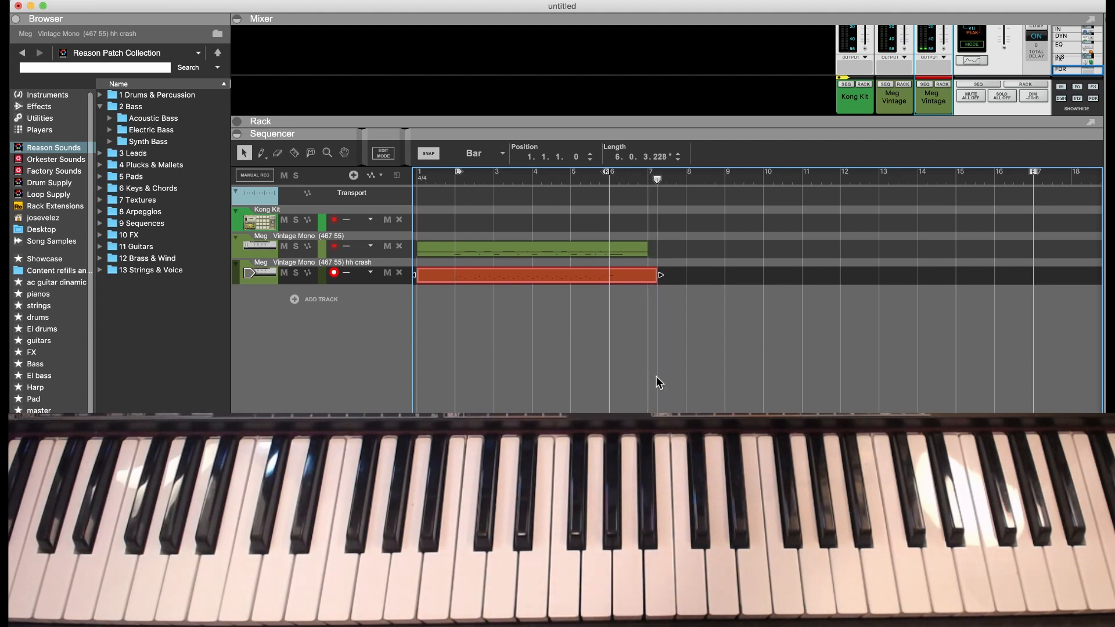
key("space")
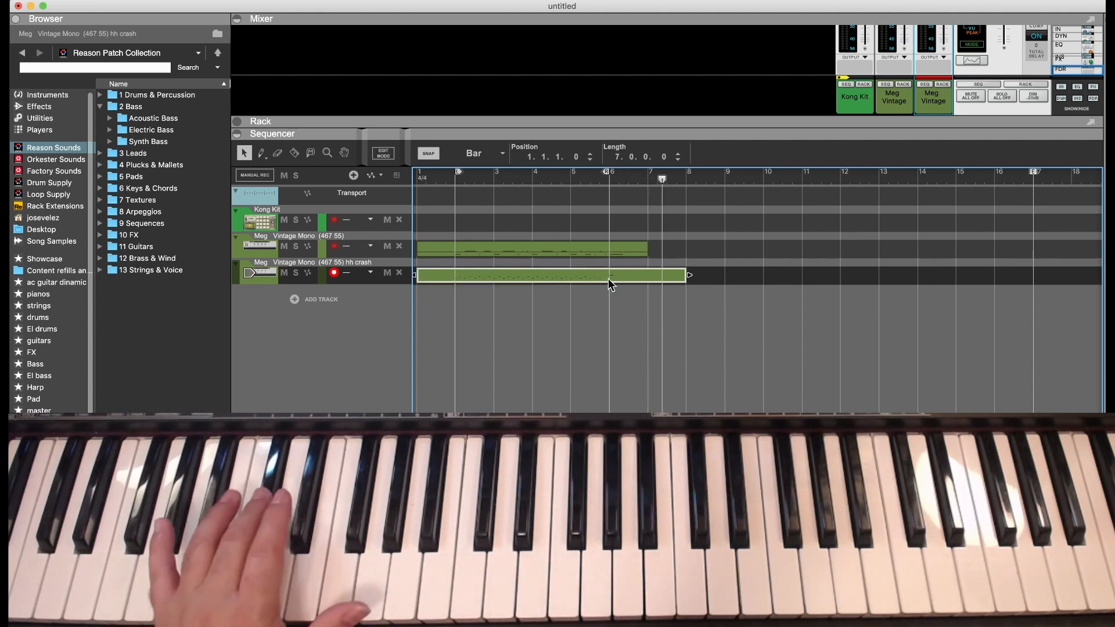
Open the newly recorded hh crash clip for editing and examine how its notes line up with the grid
double_click(608, 278)
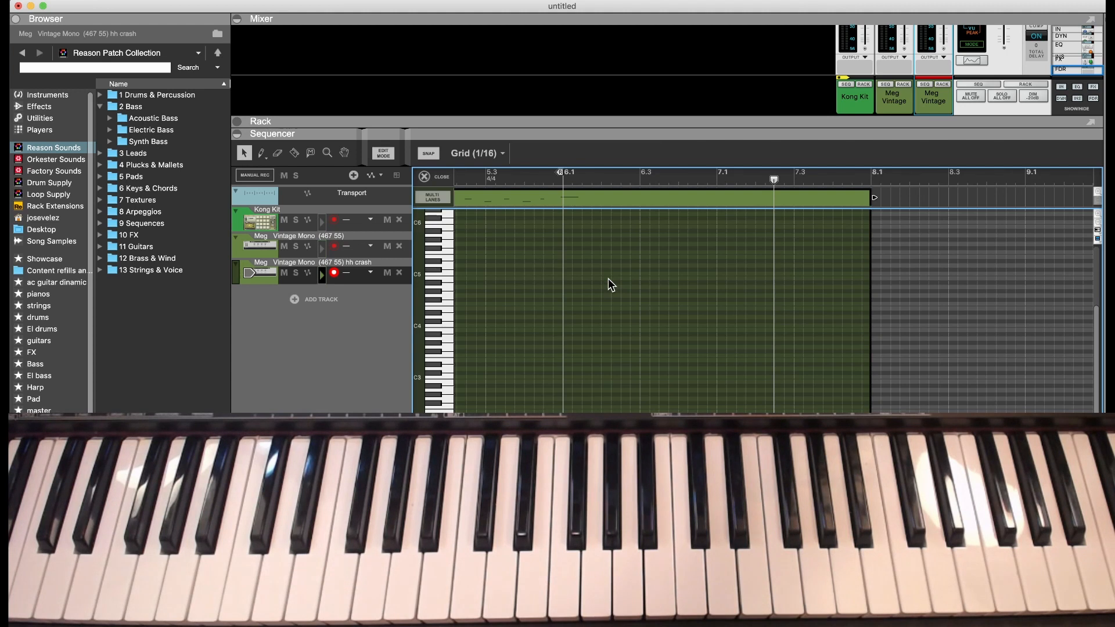
left_click(424, 176)
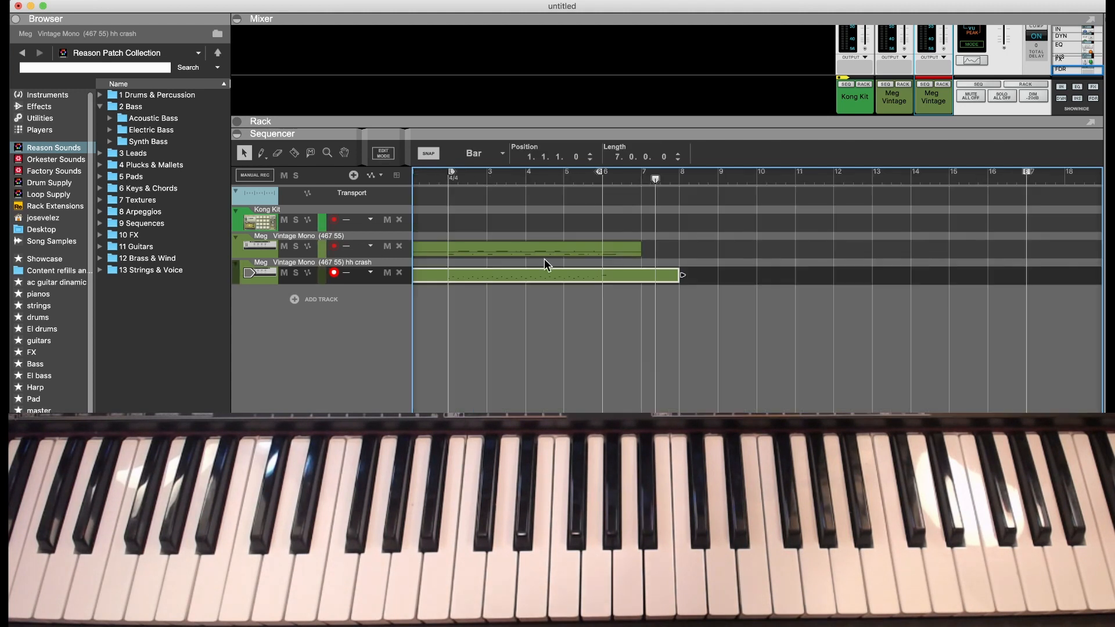
double_click(552, 276)
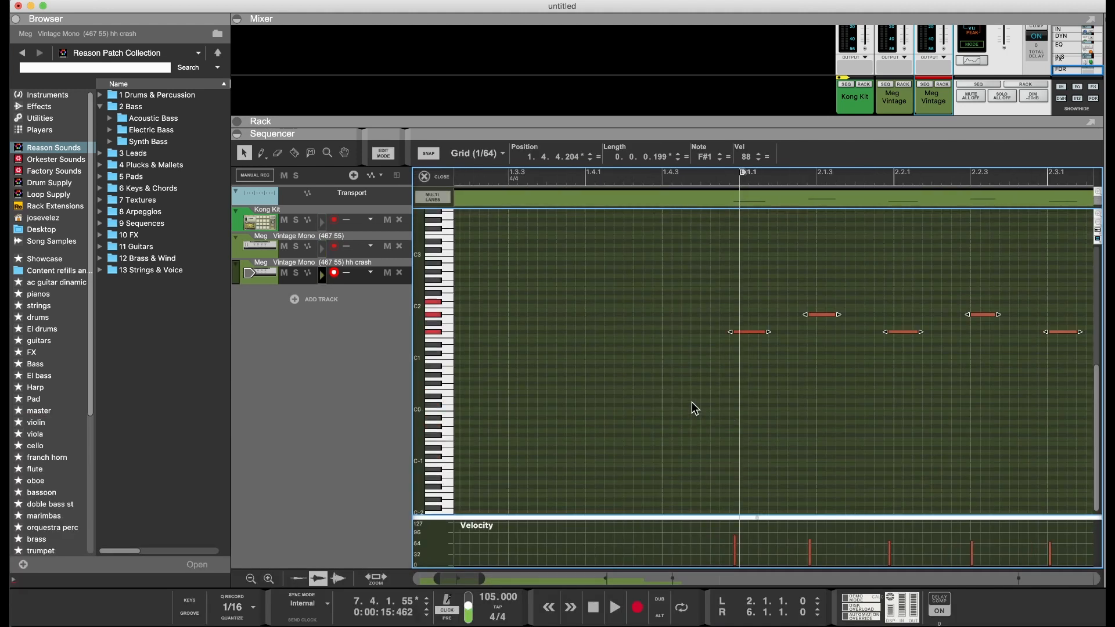
scroll(685, 355, "right", 3)
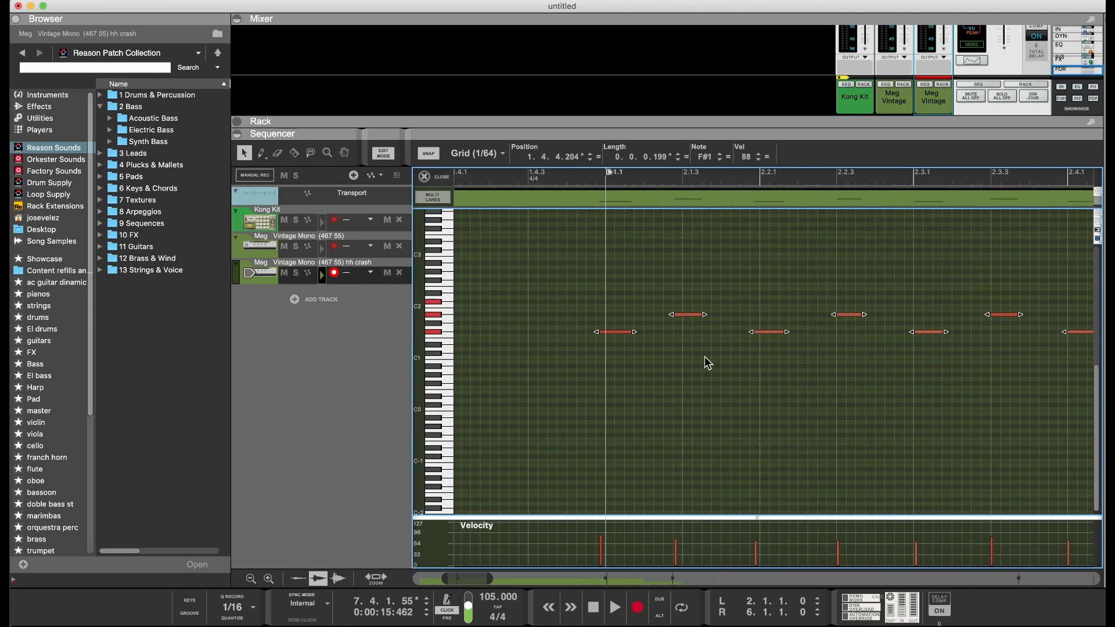
left_click(424, 176)
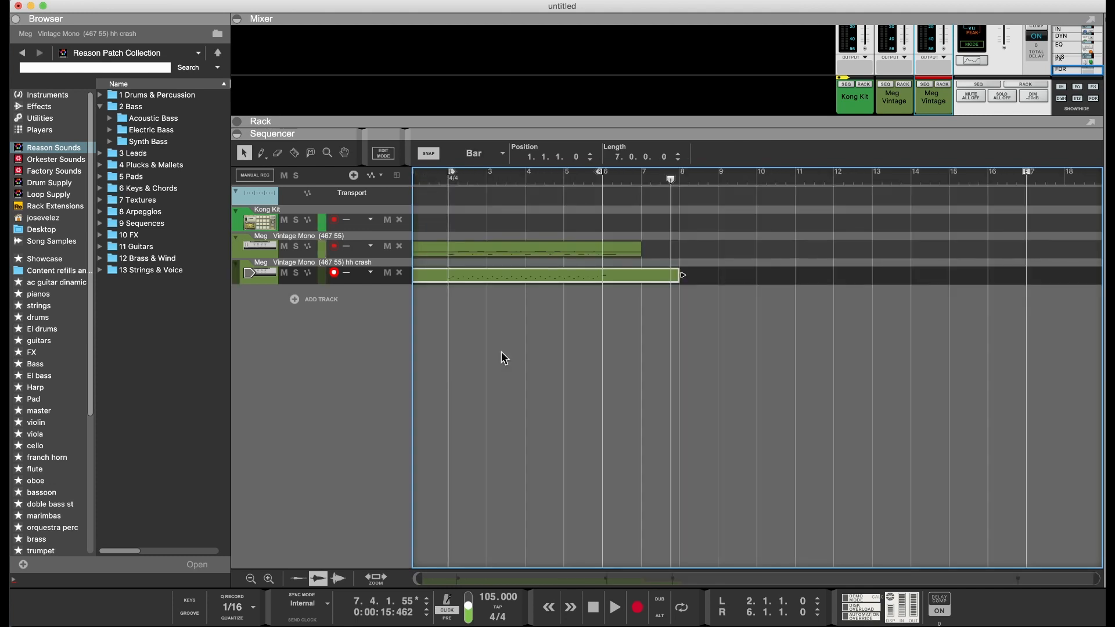
double_click(483, 276)
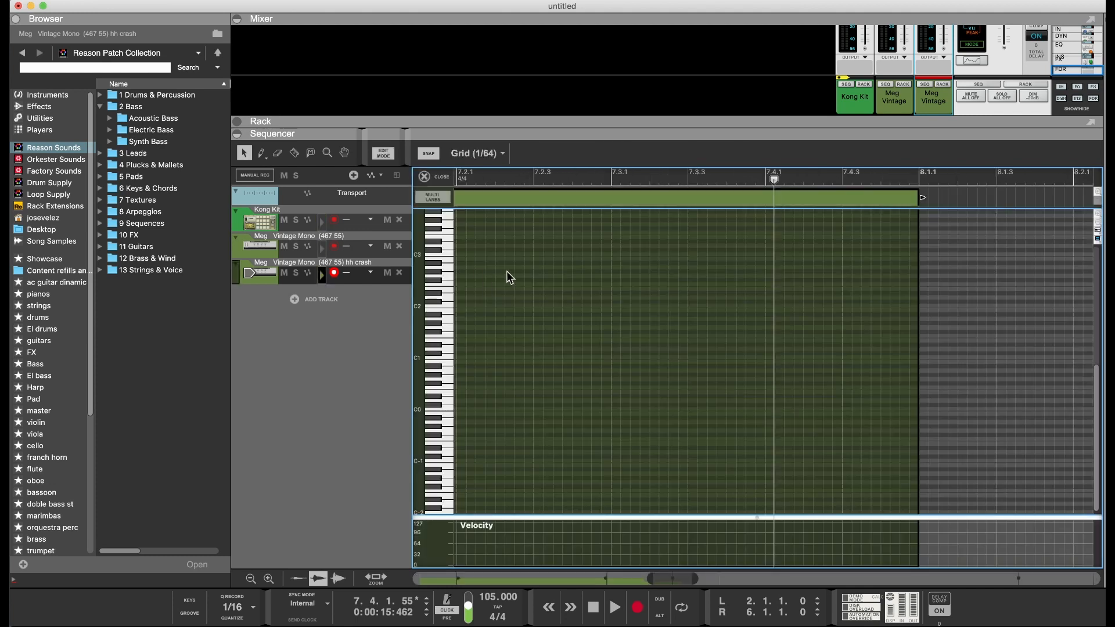
scroll(551, 331, "left", 15)
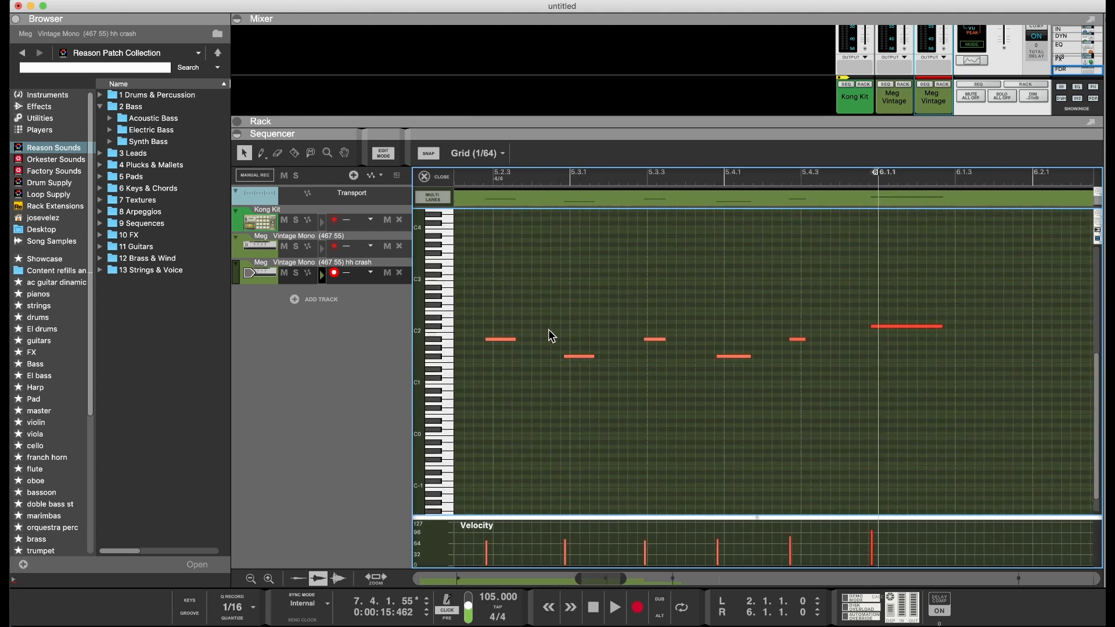
scroll(549, 329, "left", 5)
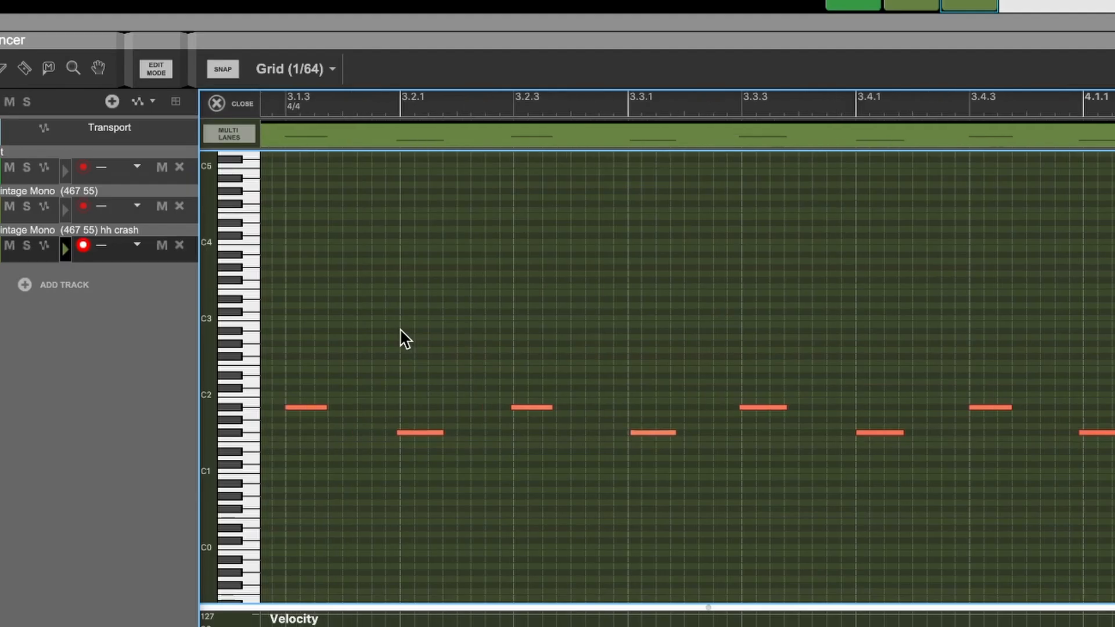
scroll(401, 330, "left", 10)
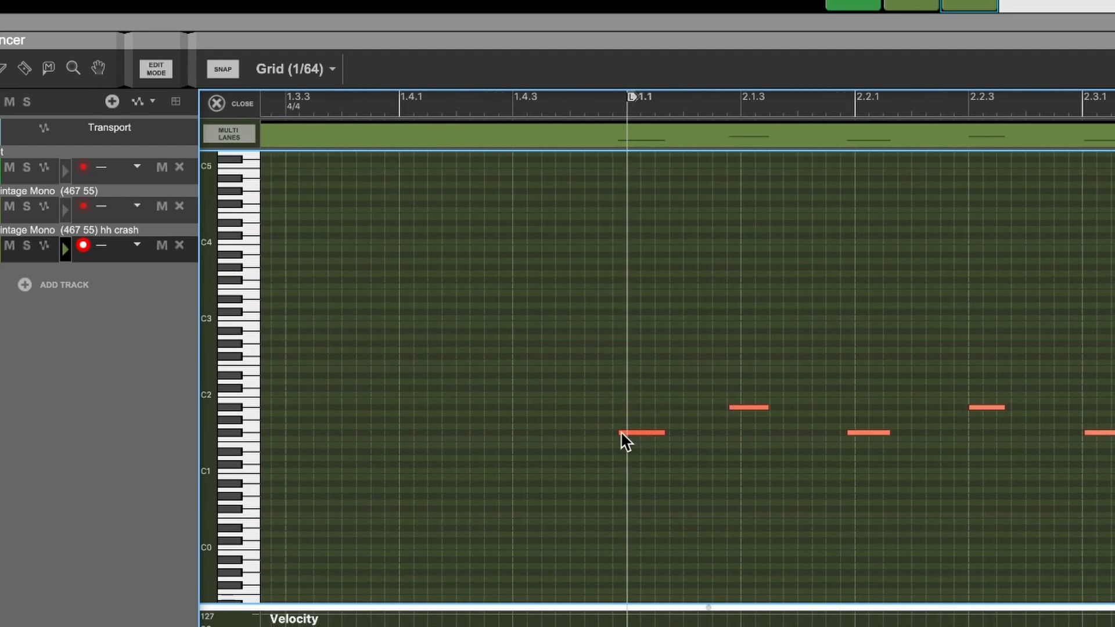
Select all the notes in the hh crash clip, beginning with the first note near bar 2
left_click(640, 431)
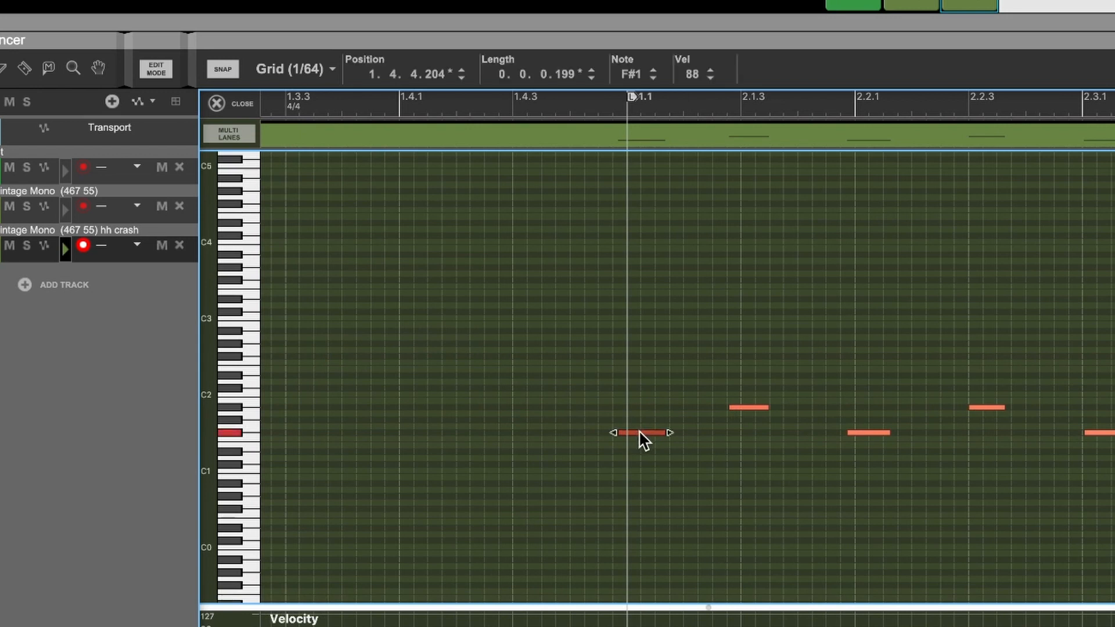
right_click(640, 431)
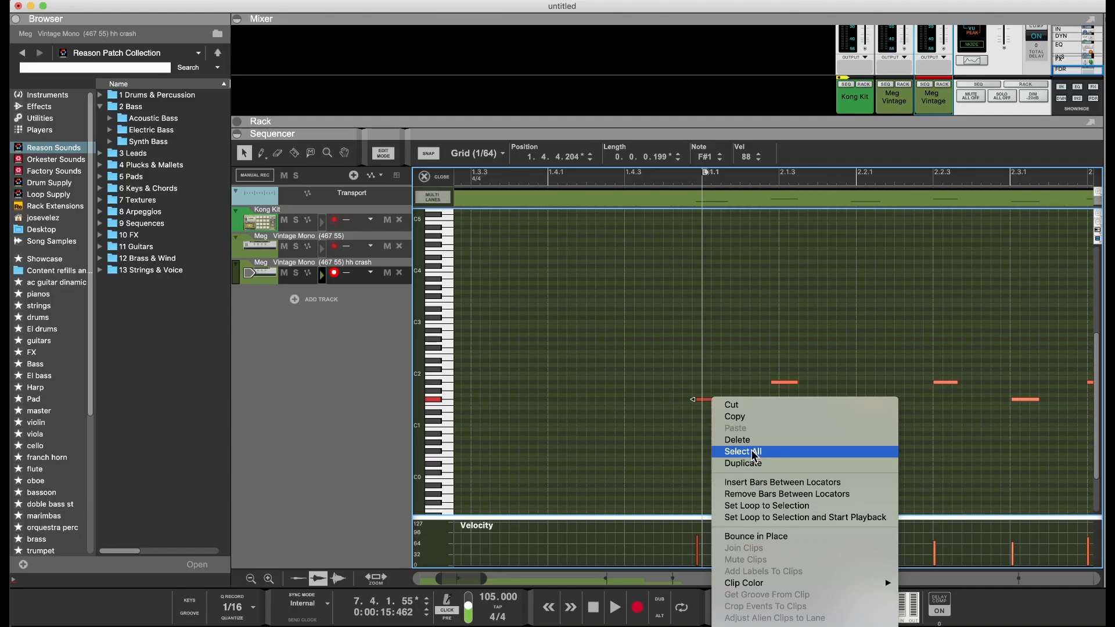
left_click(754, 453)
scroll(791, 436, "right", 6)
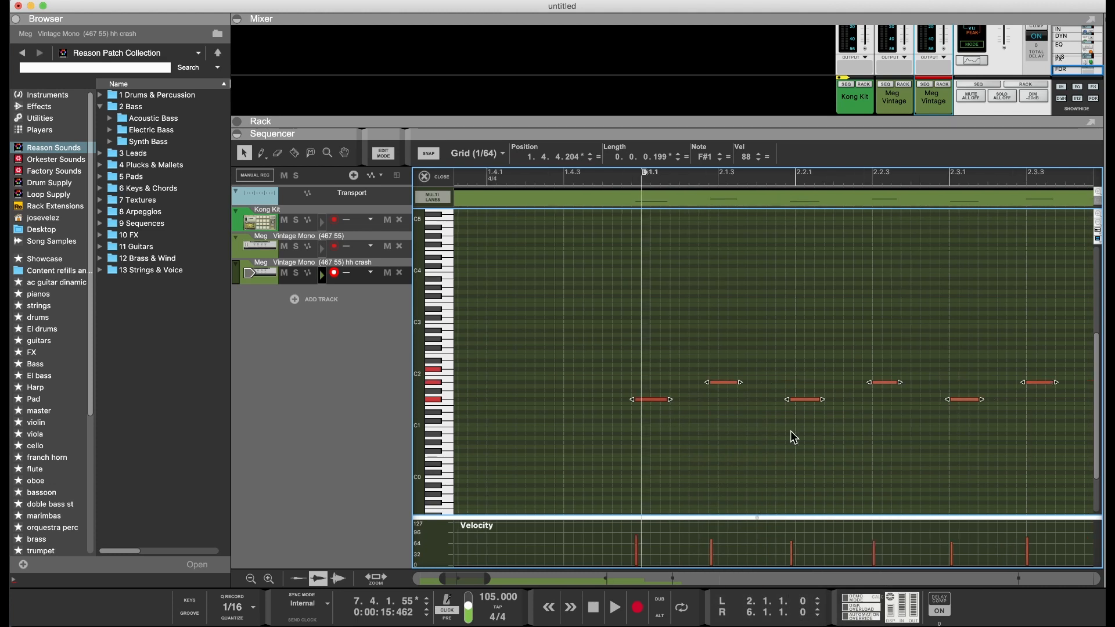
Open the quantize settings in the Tool Window, try an amount of 100%, and set it back to 90%
left_click(228, 1)
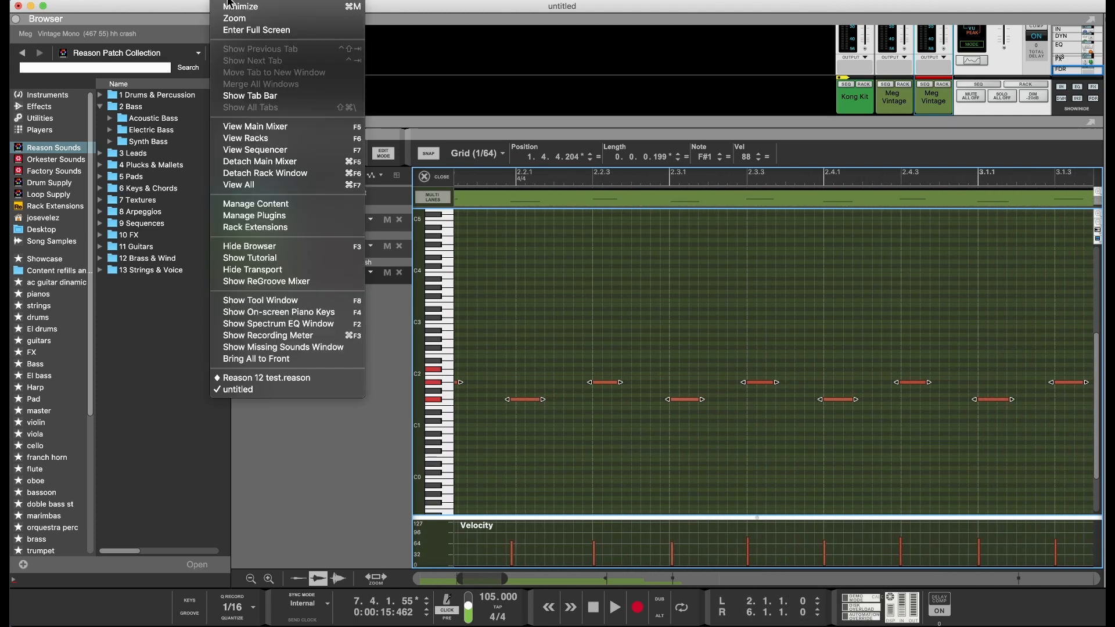
left_click(301, 301)
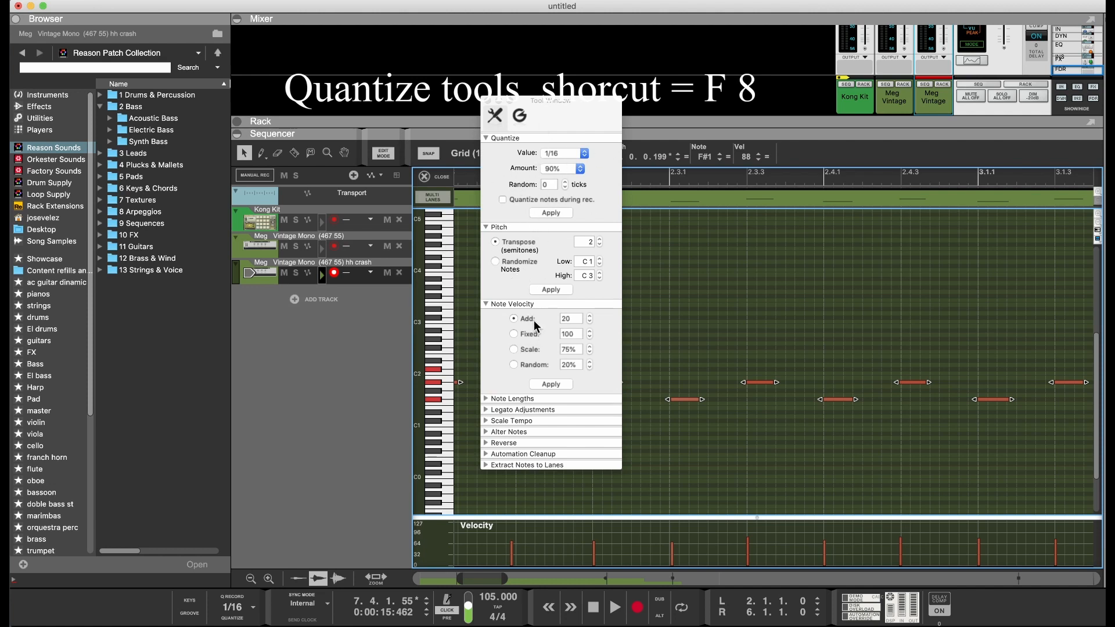
left_click(566, 171)
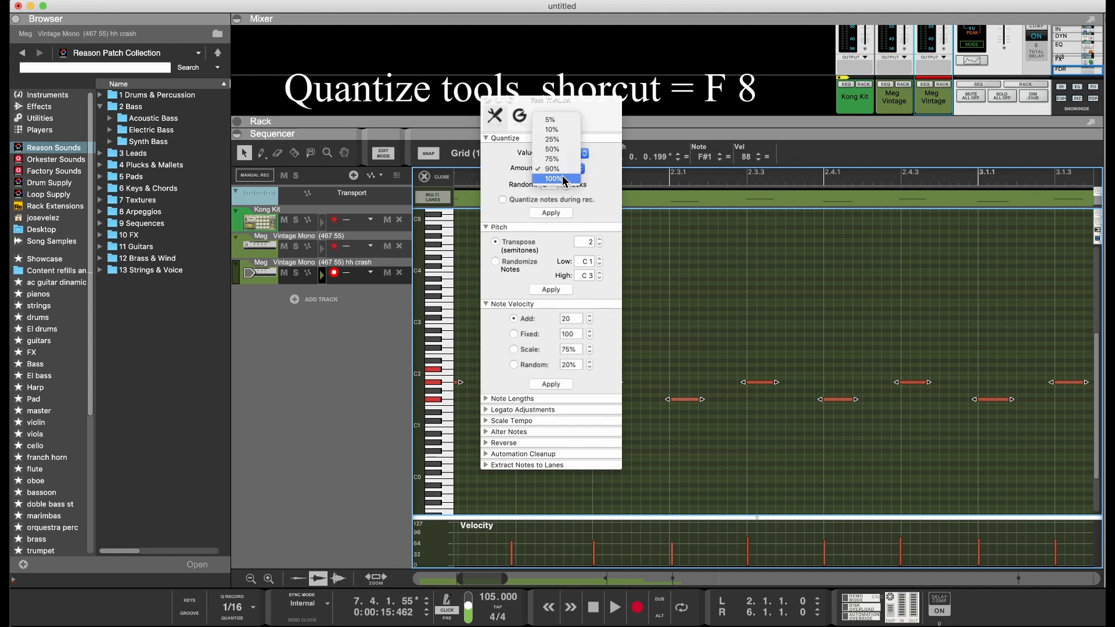
left_click(562, 176)
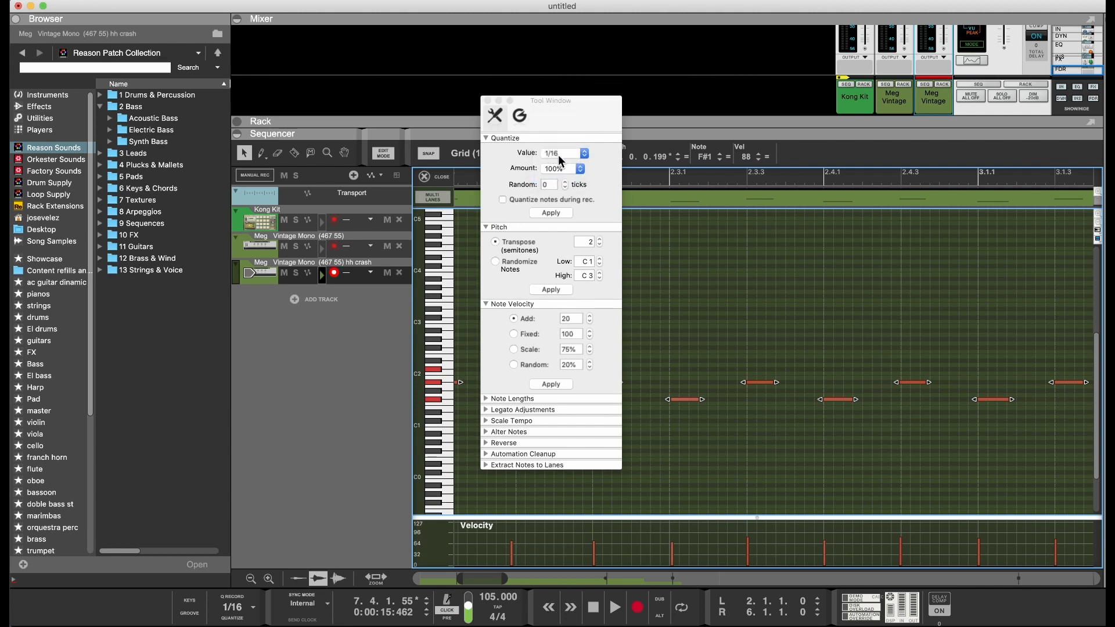
left_click(565, 167)
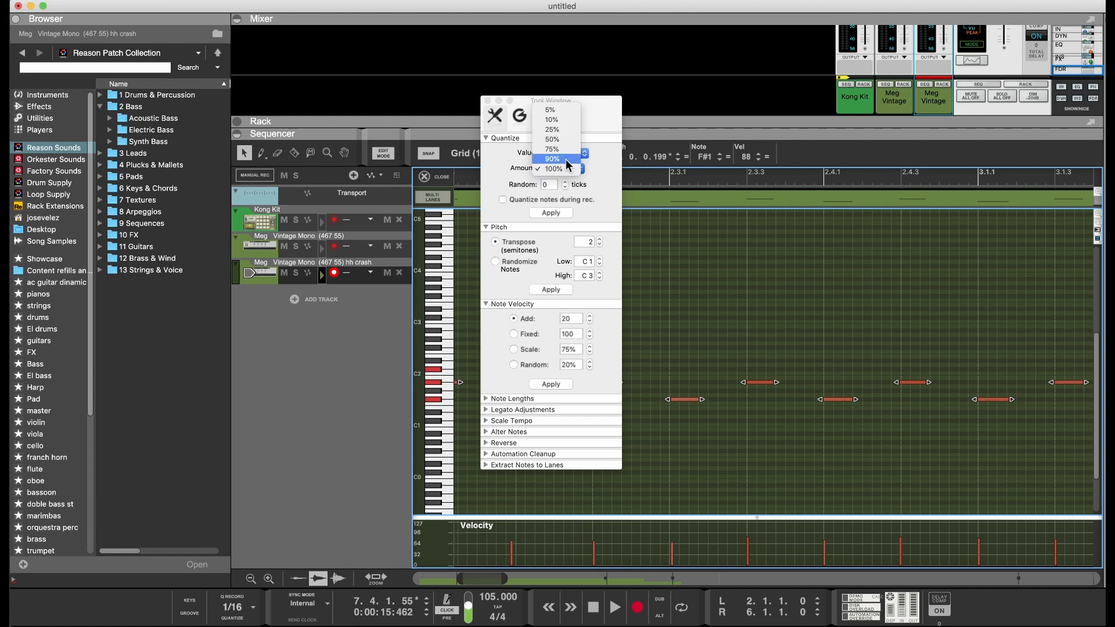
left_click(566, 159)
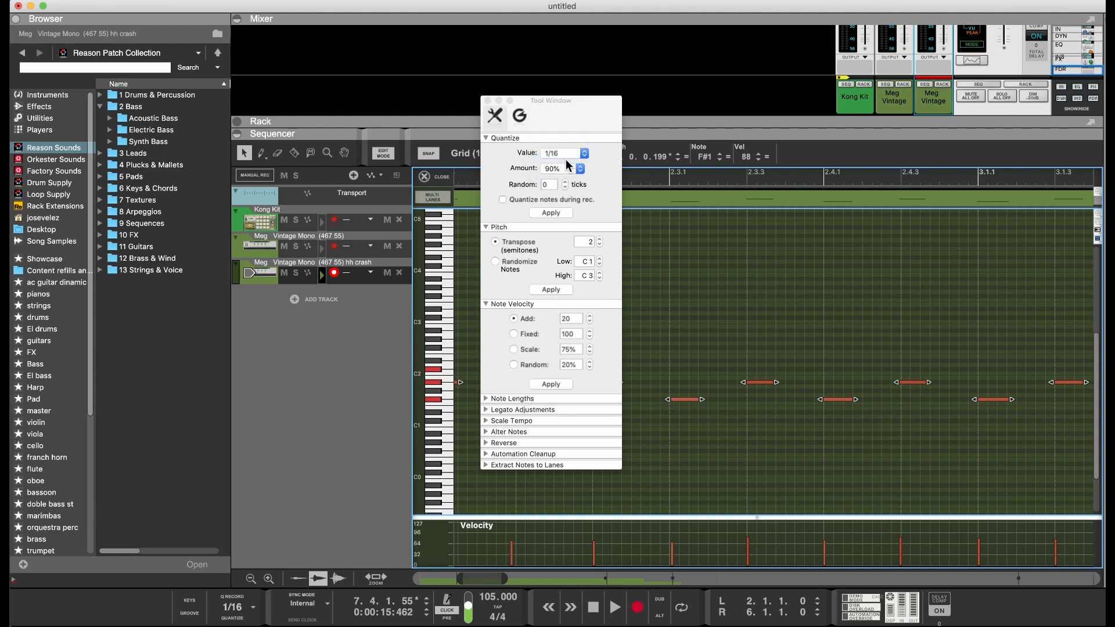
left_click(488, 101)
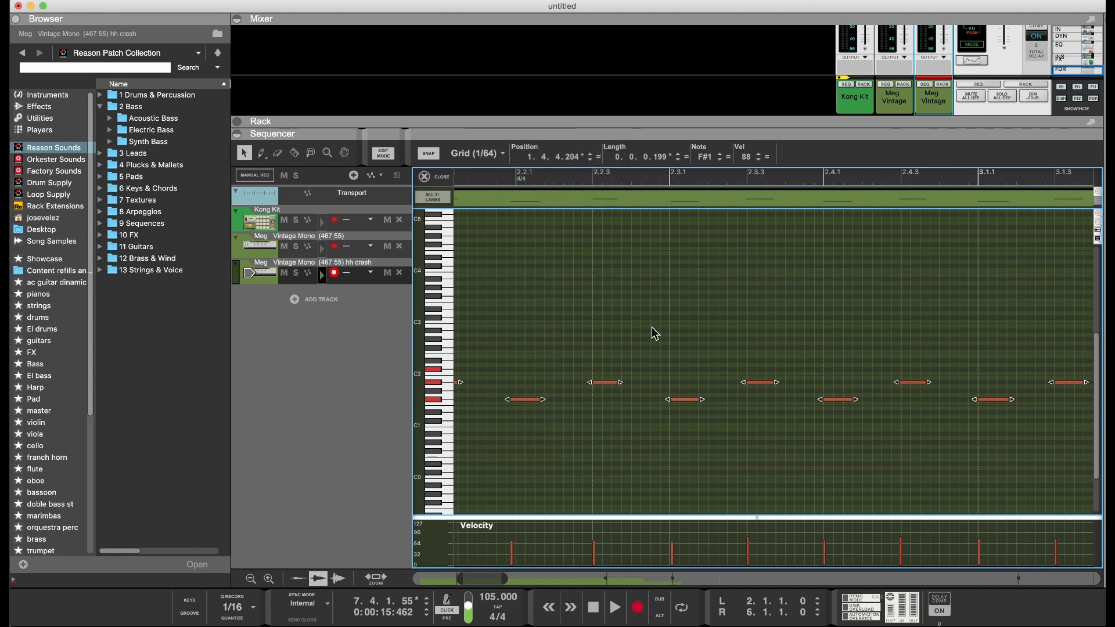
Quantize the selected hi-hat and crash notes to 1/16 with an amount of 90%
scroll(651, 326, "left", 5)
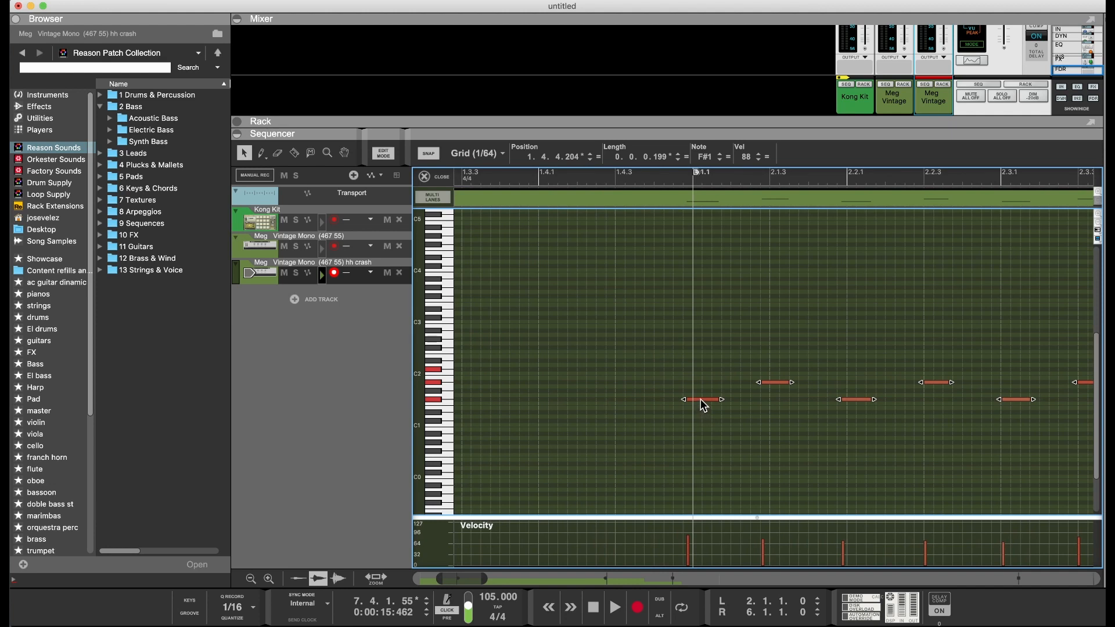
key("F8")
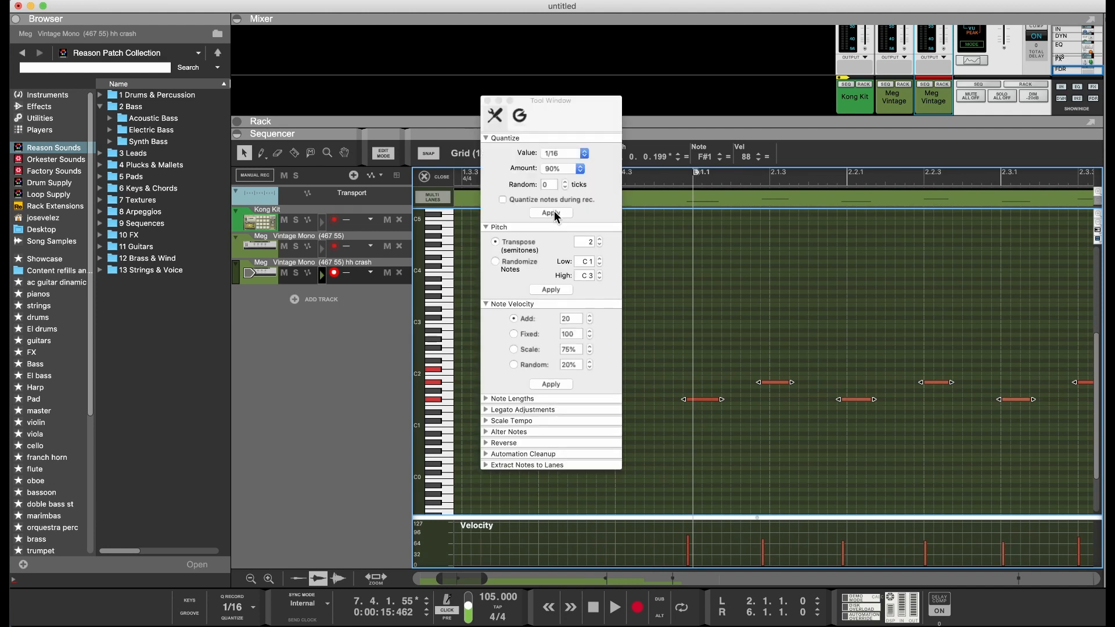
left_click(554, 212)
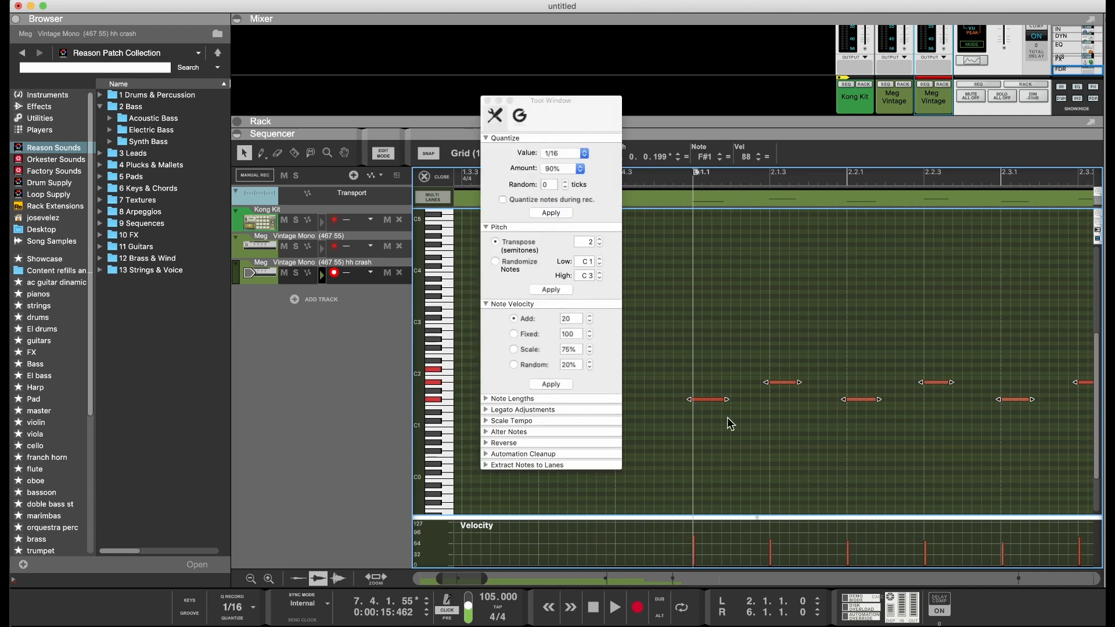
left_click(487, 102)
Play back the quantized hh crash pattern from just before bar 2 through the crash note at bar 6
scroll(785, 411, "right", 3)
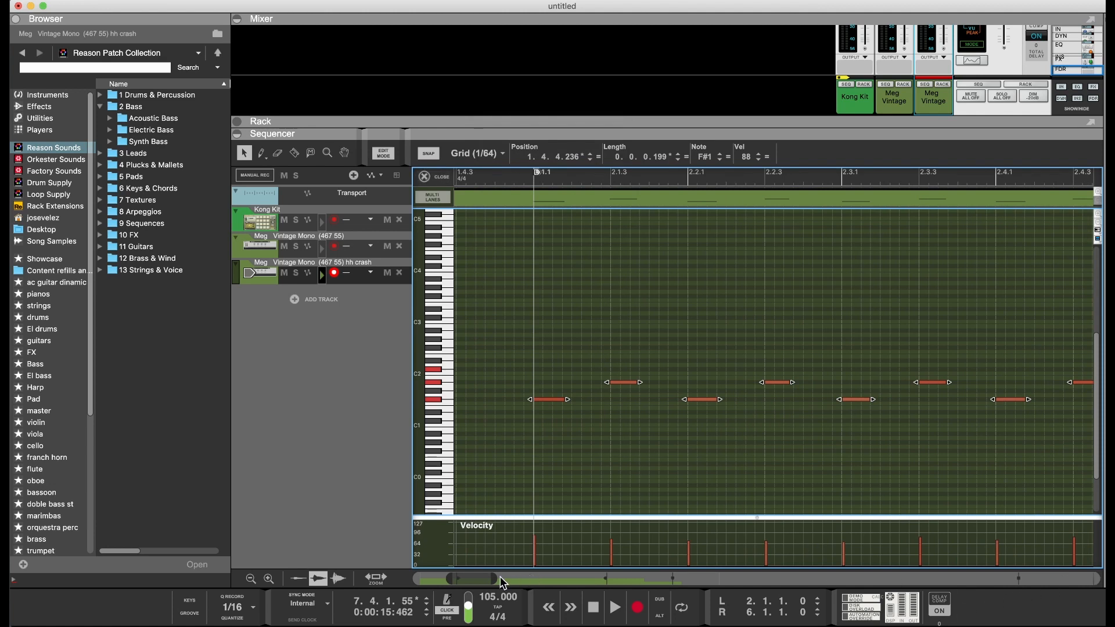
left_click_drag(496, 579, 627, 576)
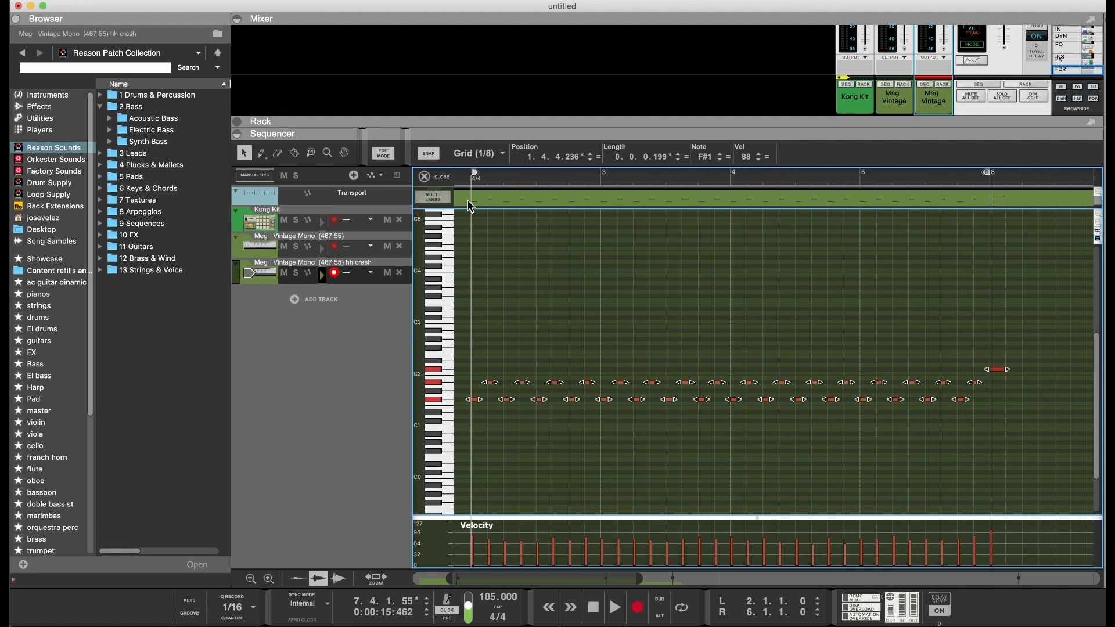
left_click(470, 179)
left_click_drag(473, 179, 453, 181)
key("space")
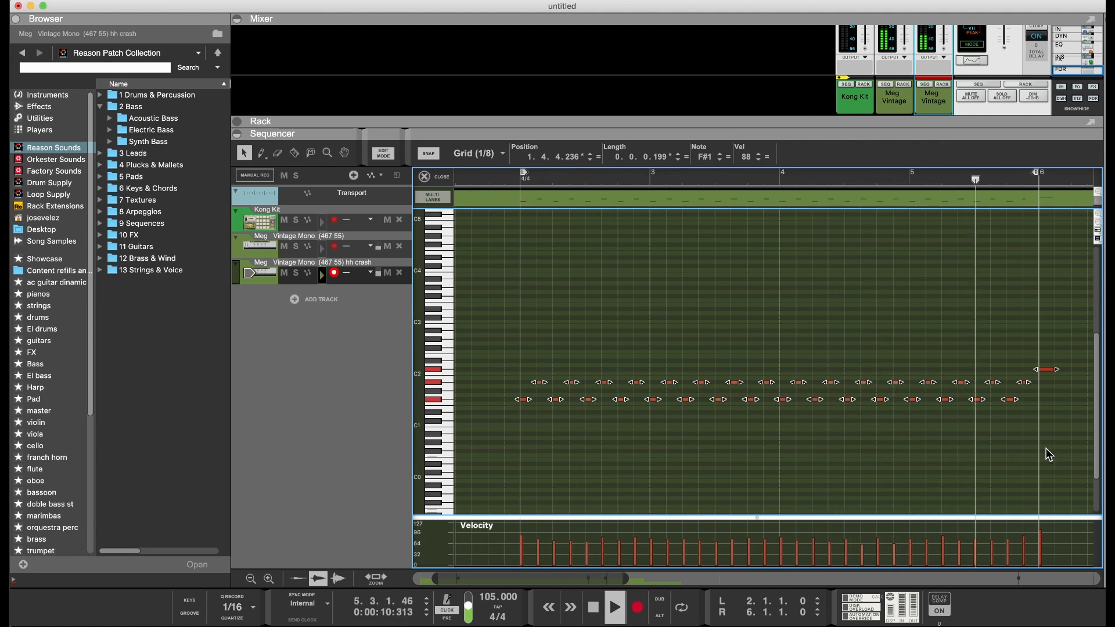
key("space")
Enlarge the velocity lane in the hh crash clip to show the velocities of bars 2 to 6
scroll(519, 388, "left", 10)
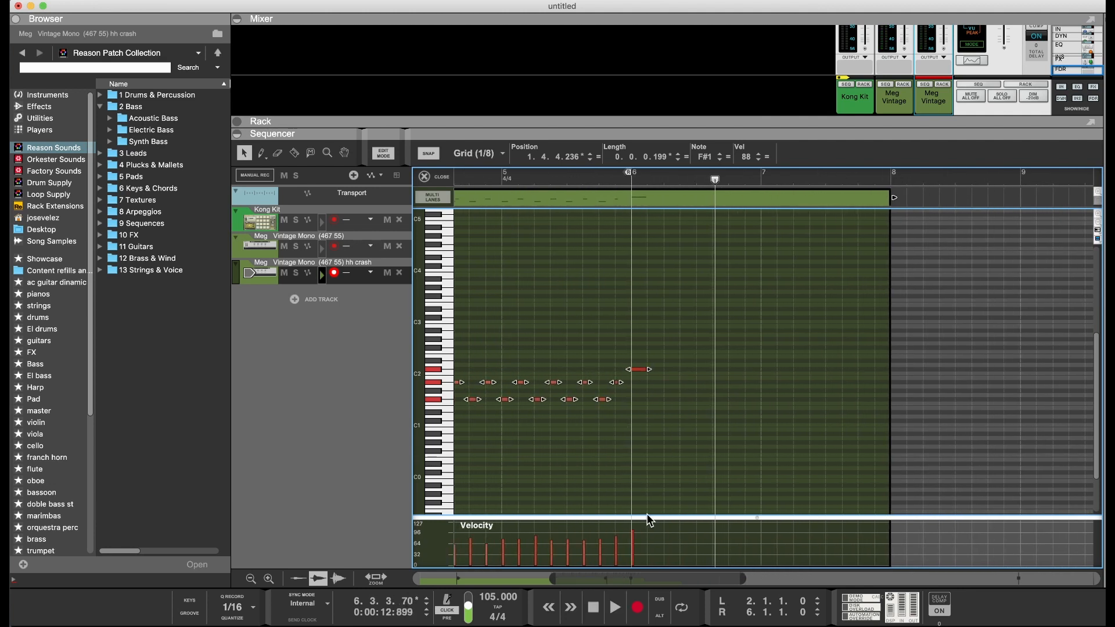
left_click_drag(649, 519, 654, 359)
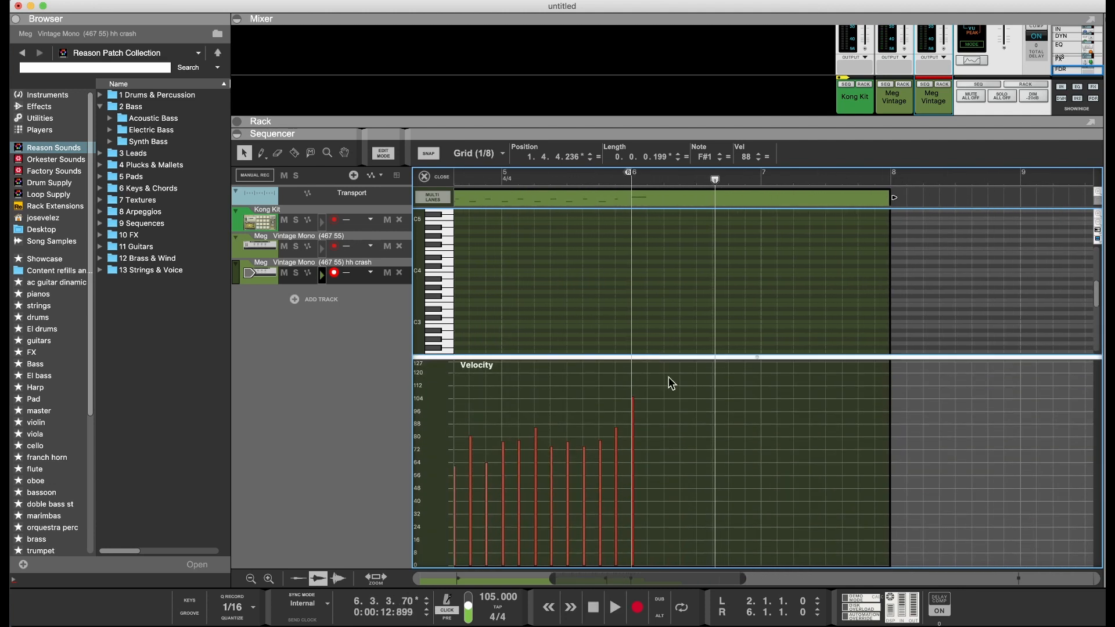
scroll(701, 438, "left", 10)
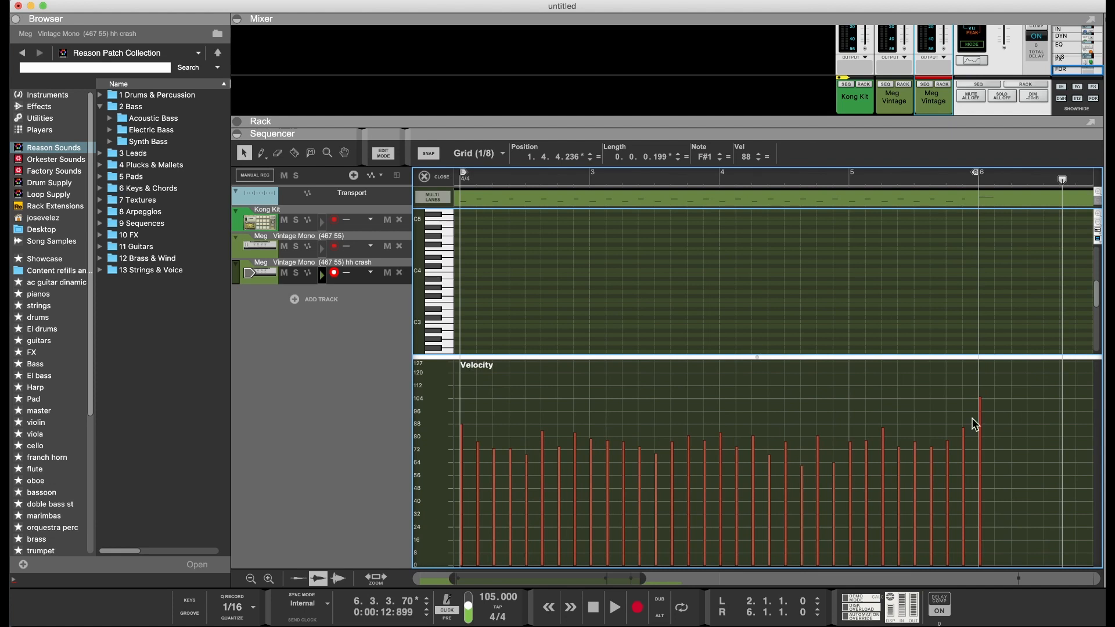
View the velocity settings of the On-screen Piano Keys in Computer Keys mode and close the window
left_click(190, 603)
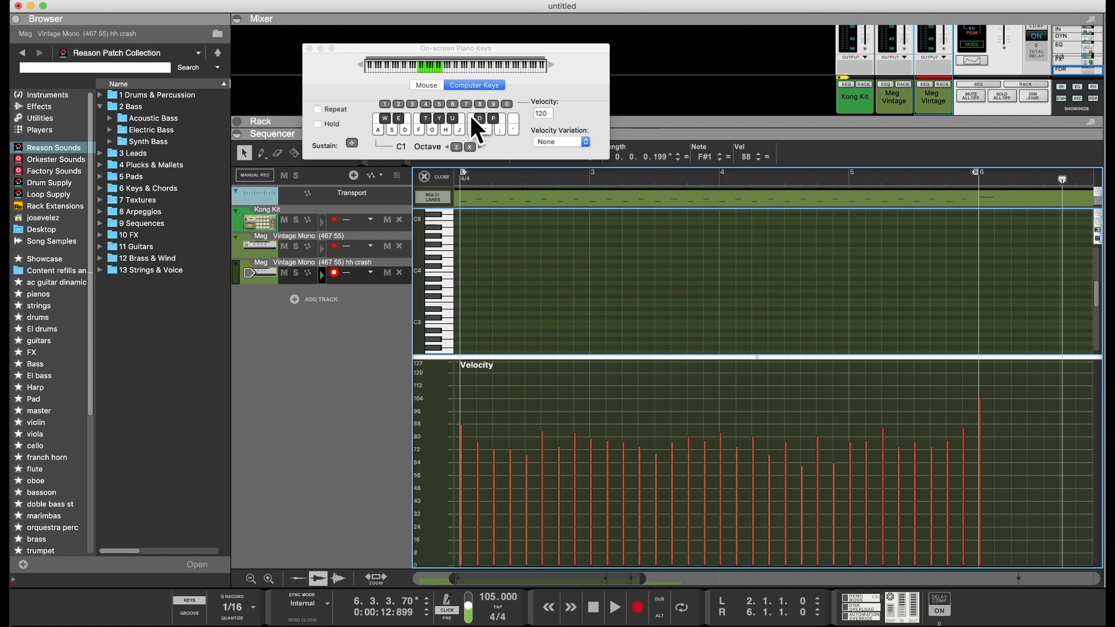
left_click(310, 50)
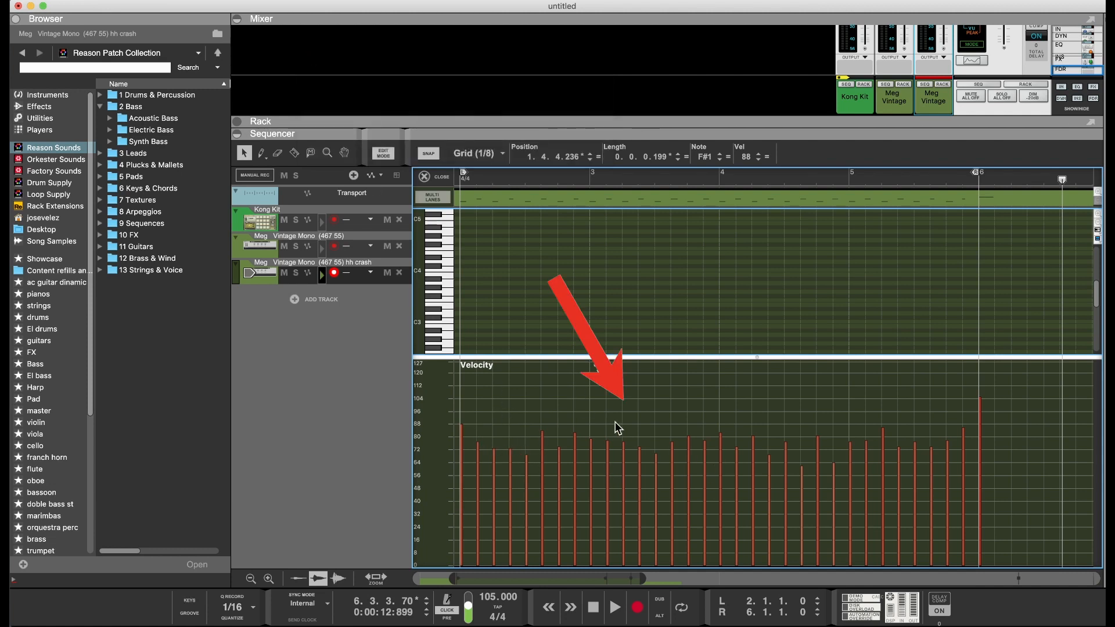
Lower the velocity of the crash note at bar 6 to about 84 with the Pencil tool
left_click(261, 154)
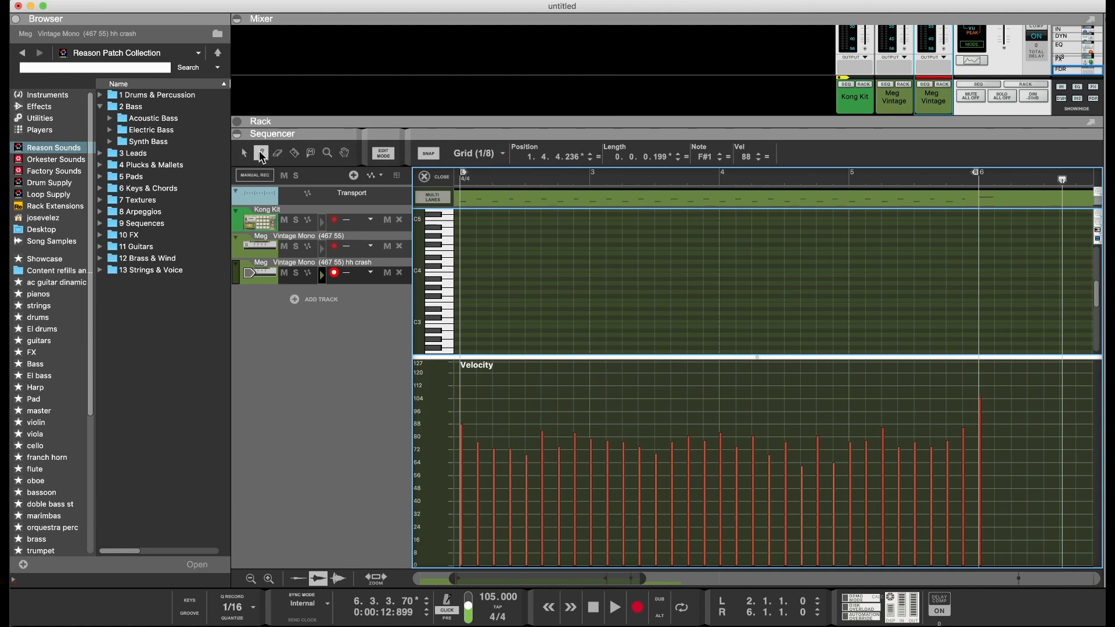
left_click(982, 426)
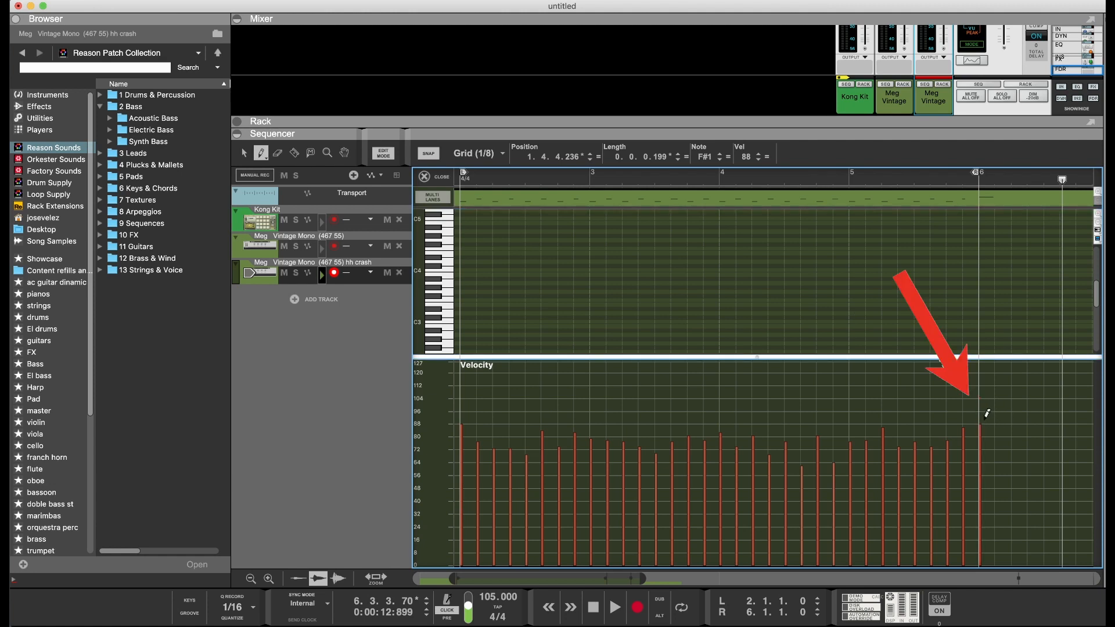
left_click(981, 386)
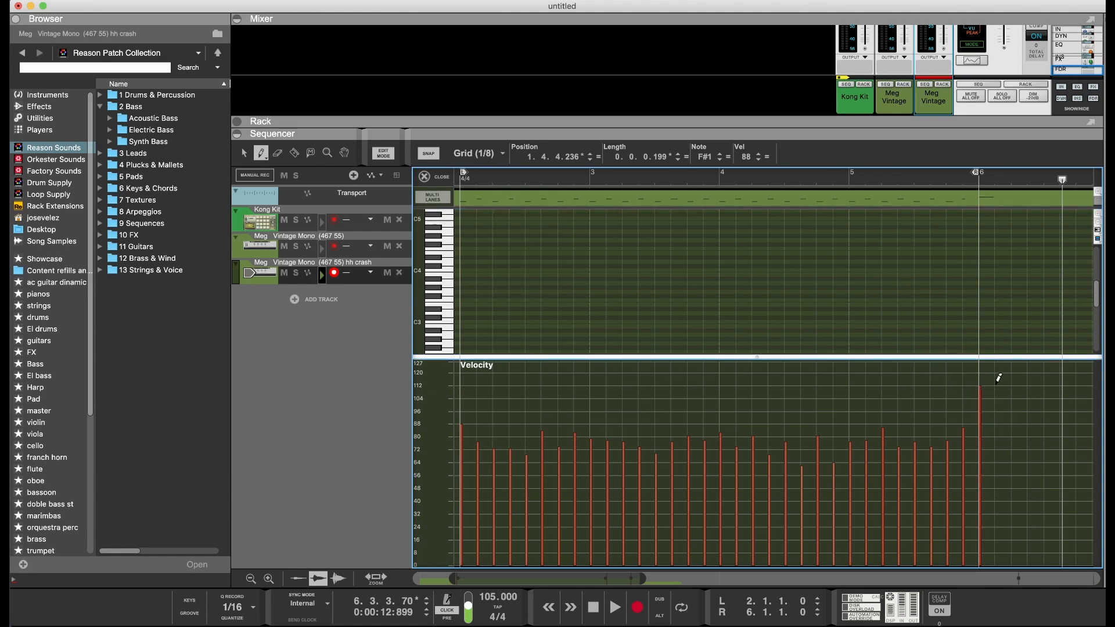
left_click(981, 425)
Play back the pattern from the middle of bar 5 past the crash note and close the hh crash clip
left_click(893, 174)
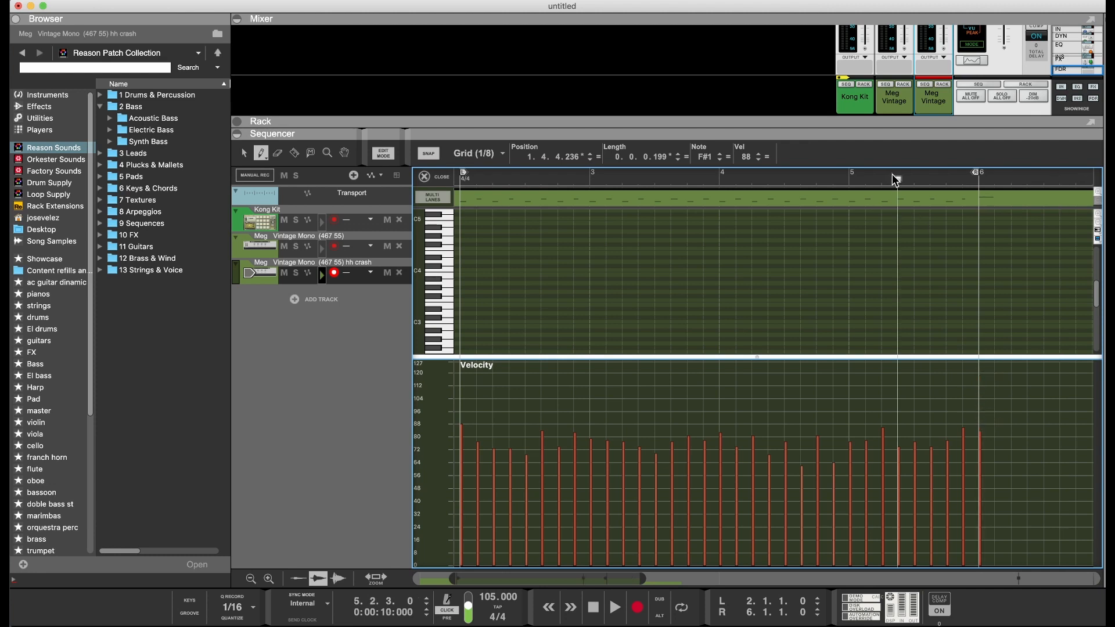
key("space")
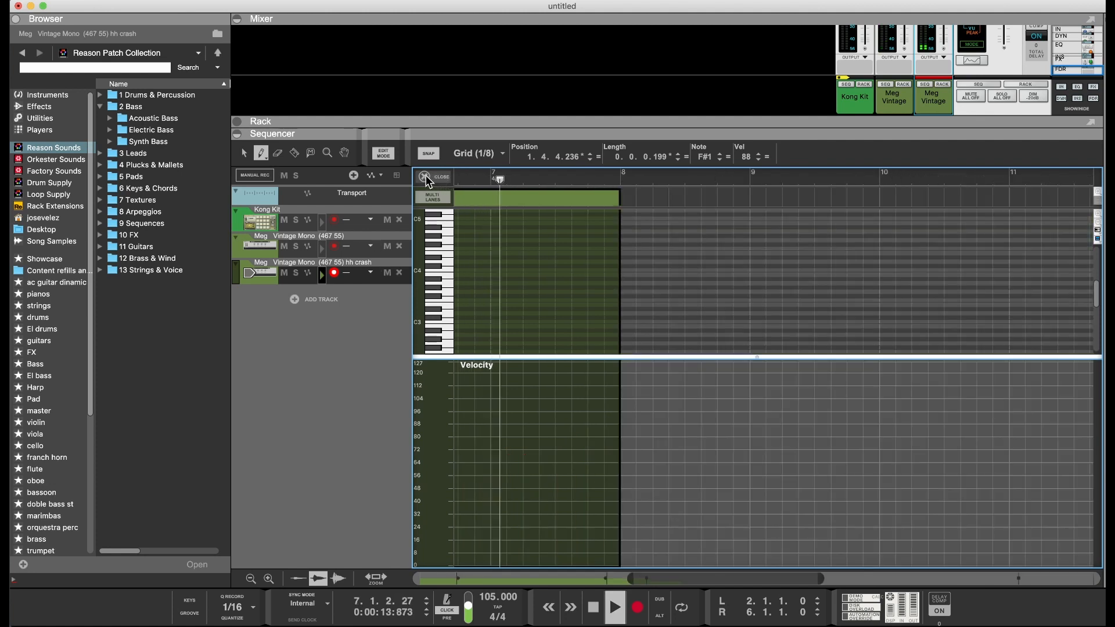
left_click(426, 176)
key("space")
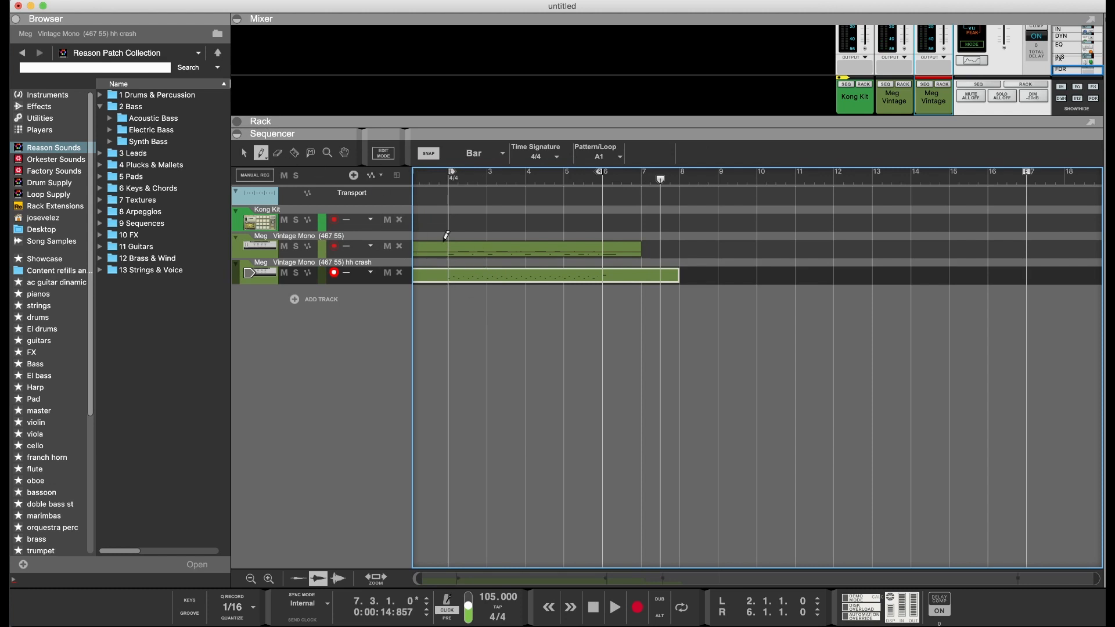
Open the Meg Vintage Mono (467 55) clip for editing and enlarge its velocity lane for the Pencil tool
left_click(244, 153)
double_click(494, 252)
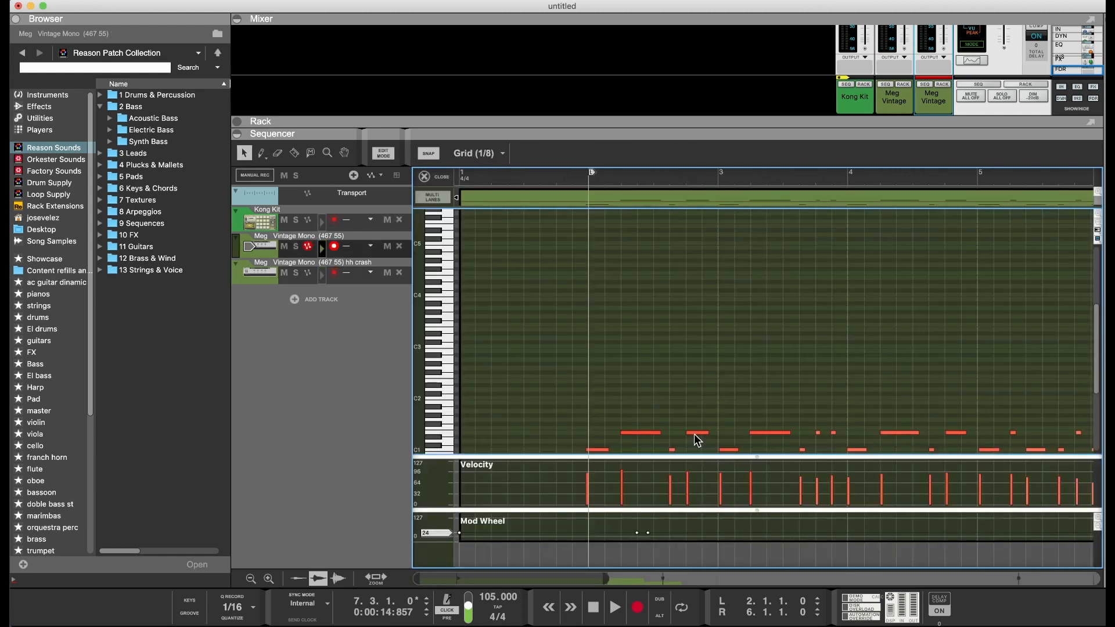
scroll(694, 418, "down", 3)
scroll(639, 360, "right", 3)
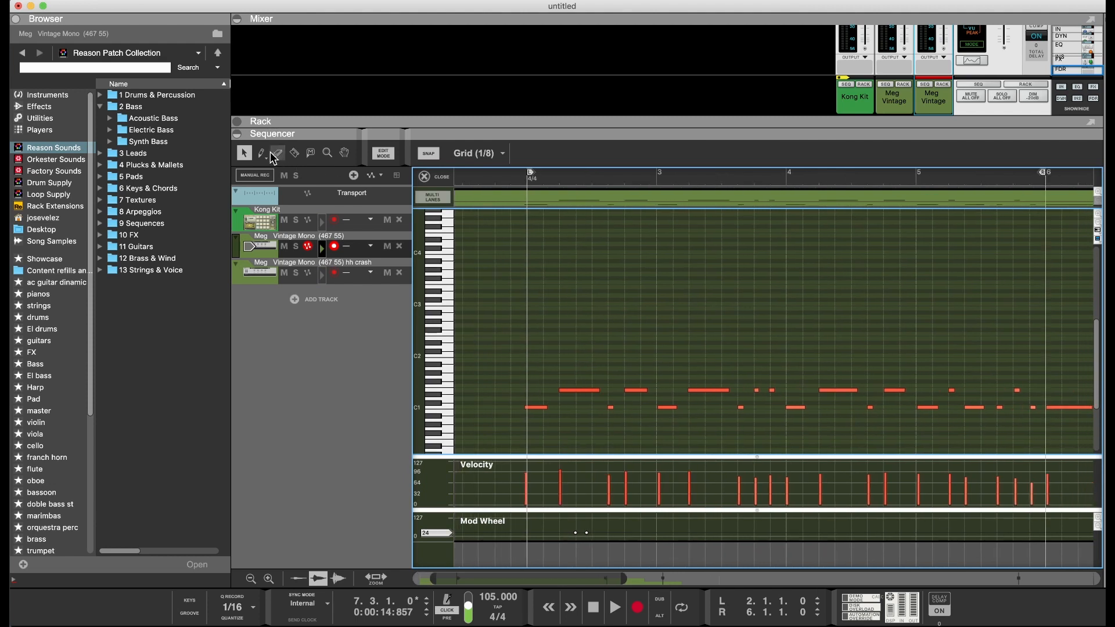
left_click(261, 153)
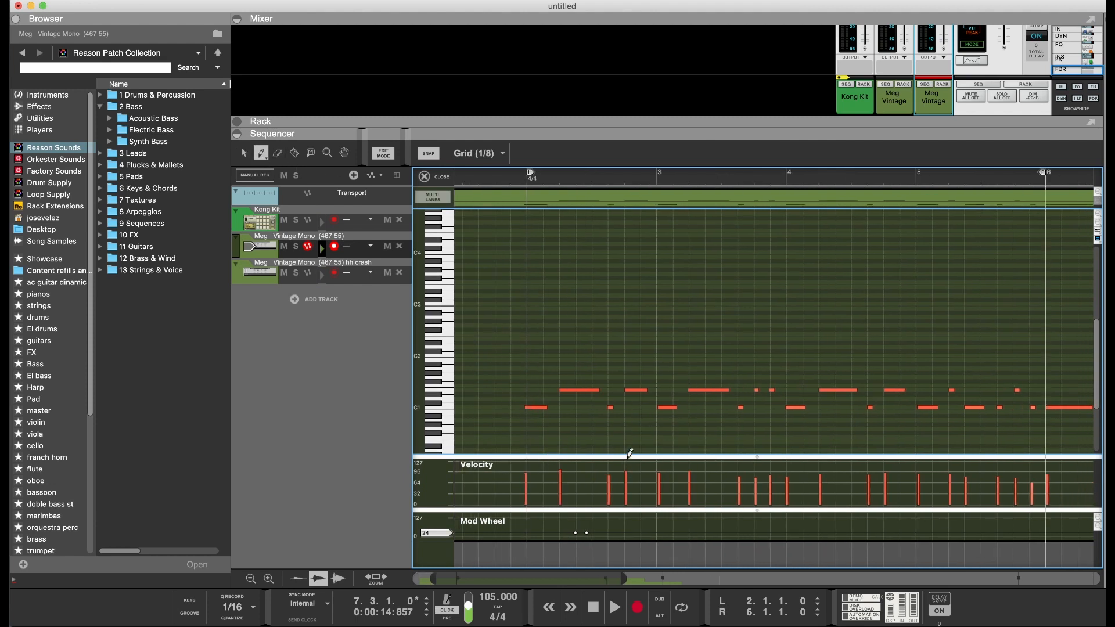
mouse_move(629, 456)
left_mouse_down()
mouse_move(646, 286)
mouse_move(647, 302)
left_mouse_up()
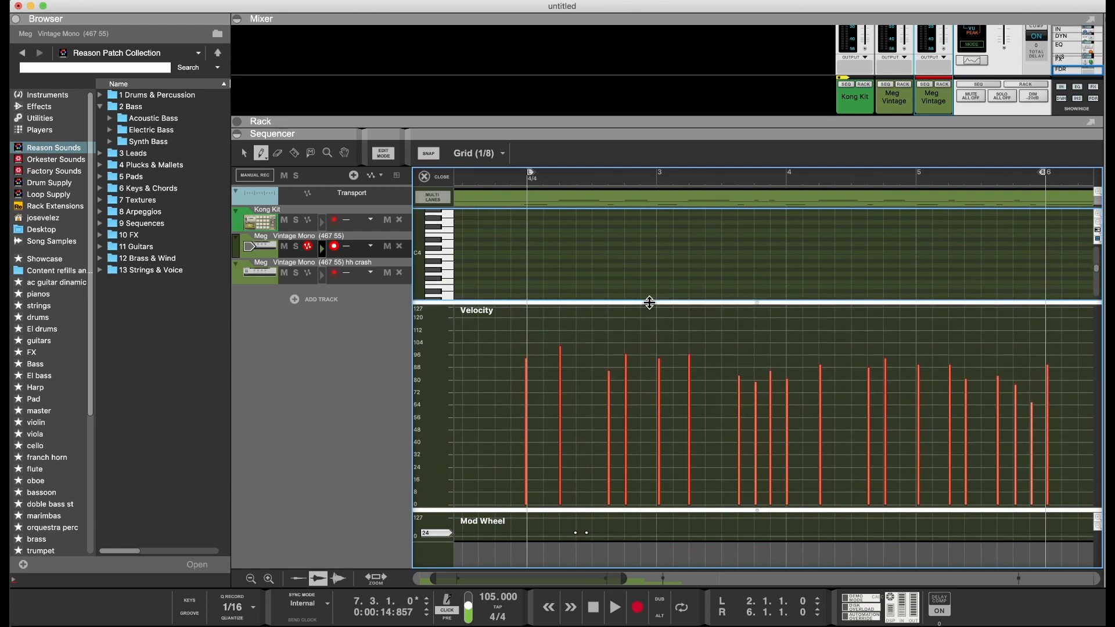
Play from just before bar 2 and raise the notes on beat 4 of bar 2 and beat 2 of bar 3 to velocity about 101
left_click(517, 180)
key("space")
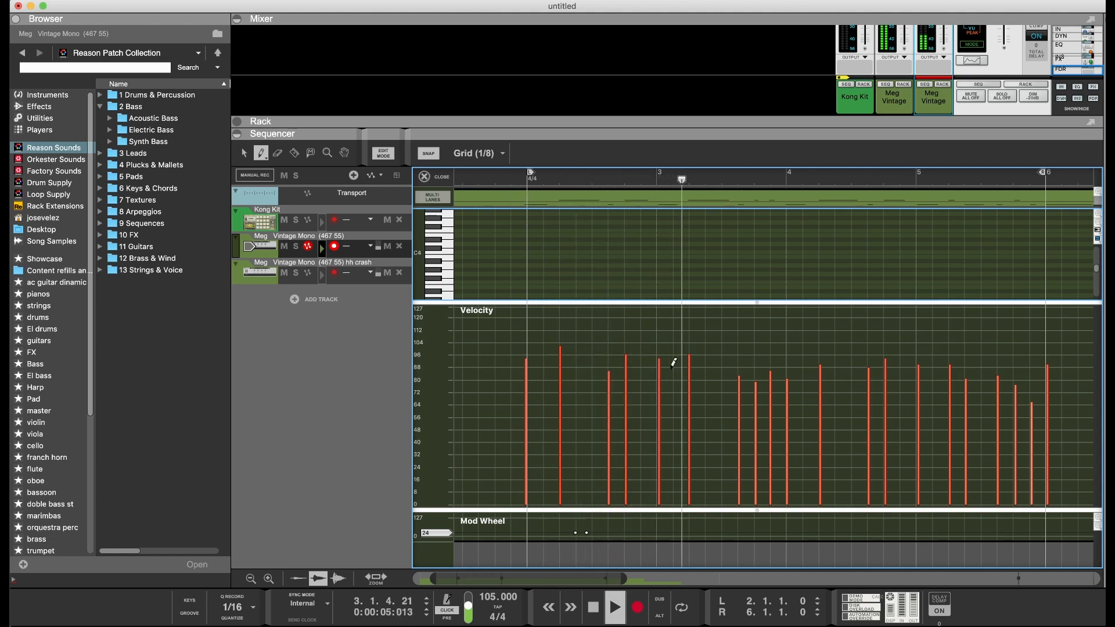
key("space")
left_click(627, 345)
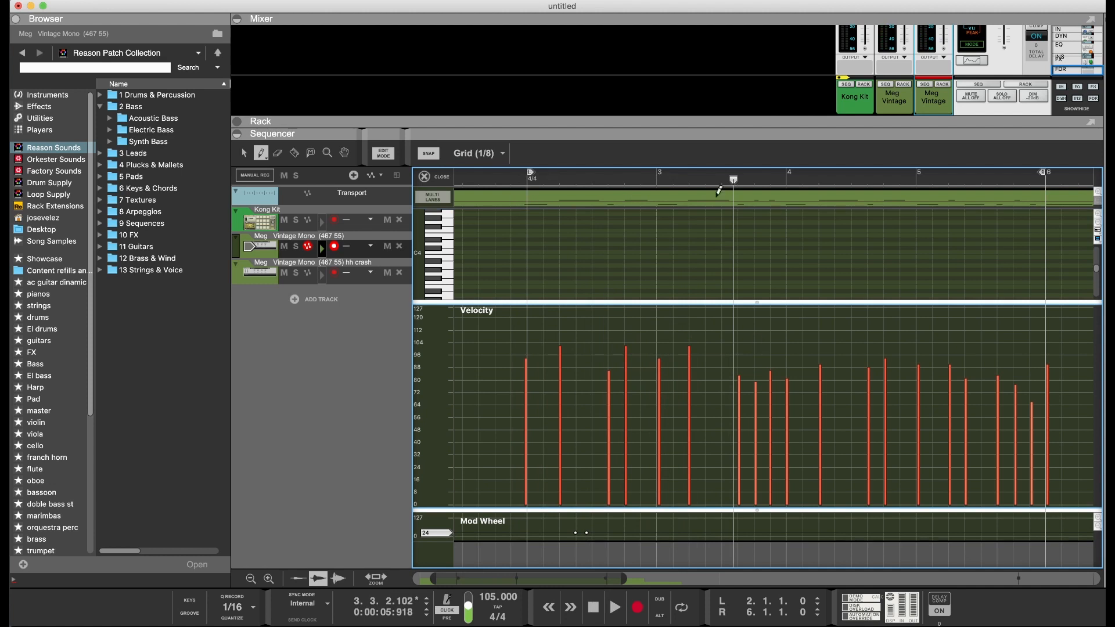
Play from the middle of bar 3 and raise the two notes on beat 4 of that bar to velocity about 91
left_click(721, 177)
key("space")
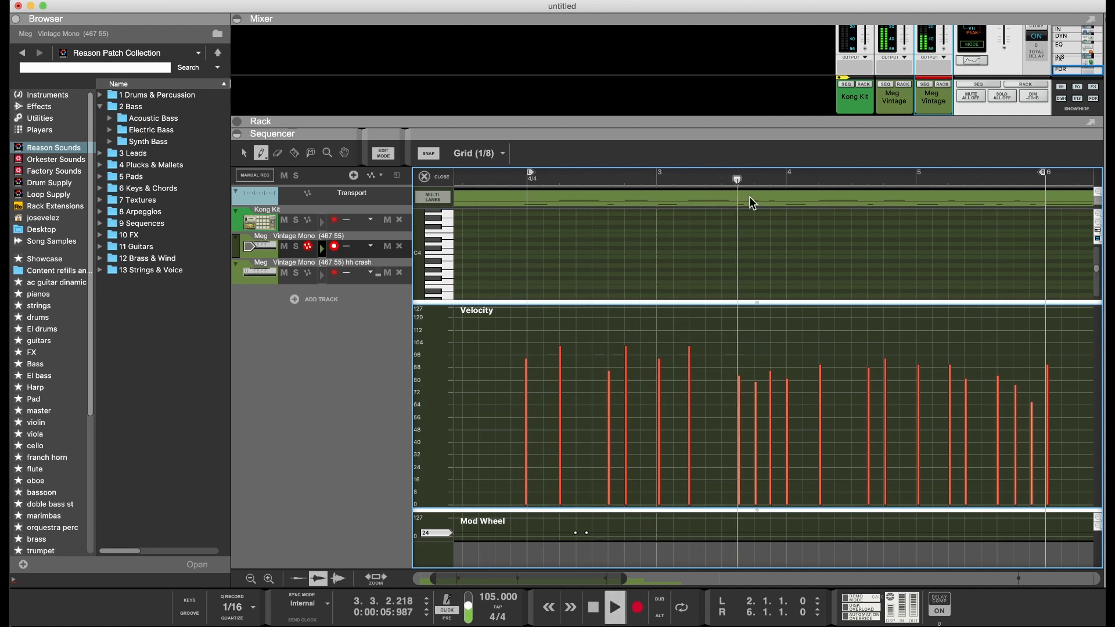
key("space")
left_click(757, 370)
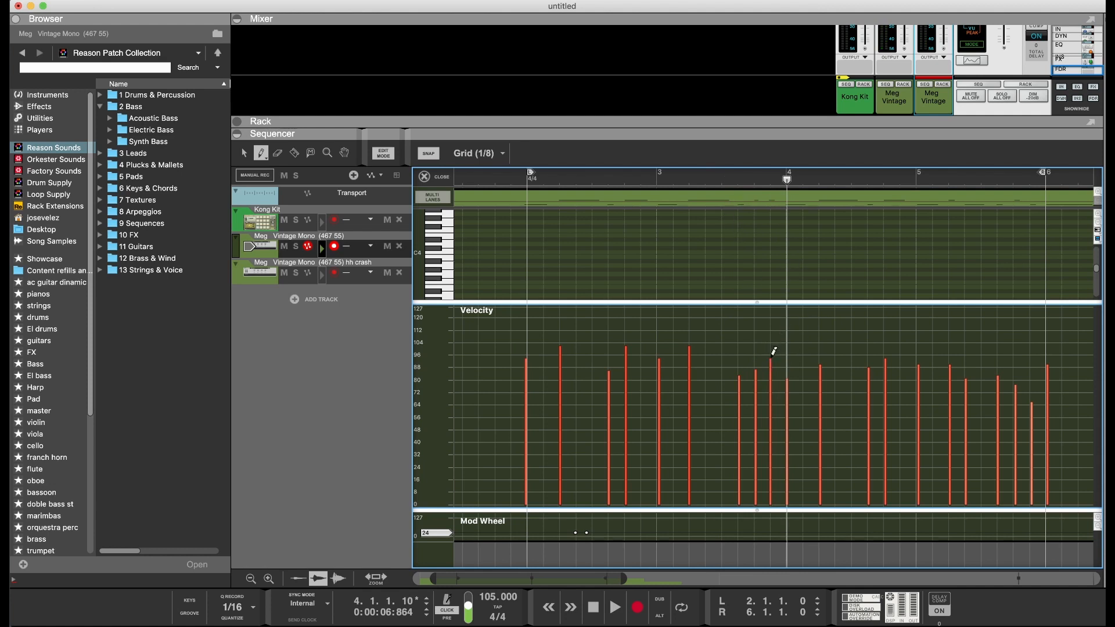
left_click(718, 183)
key("space")
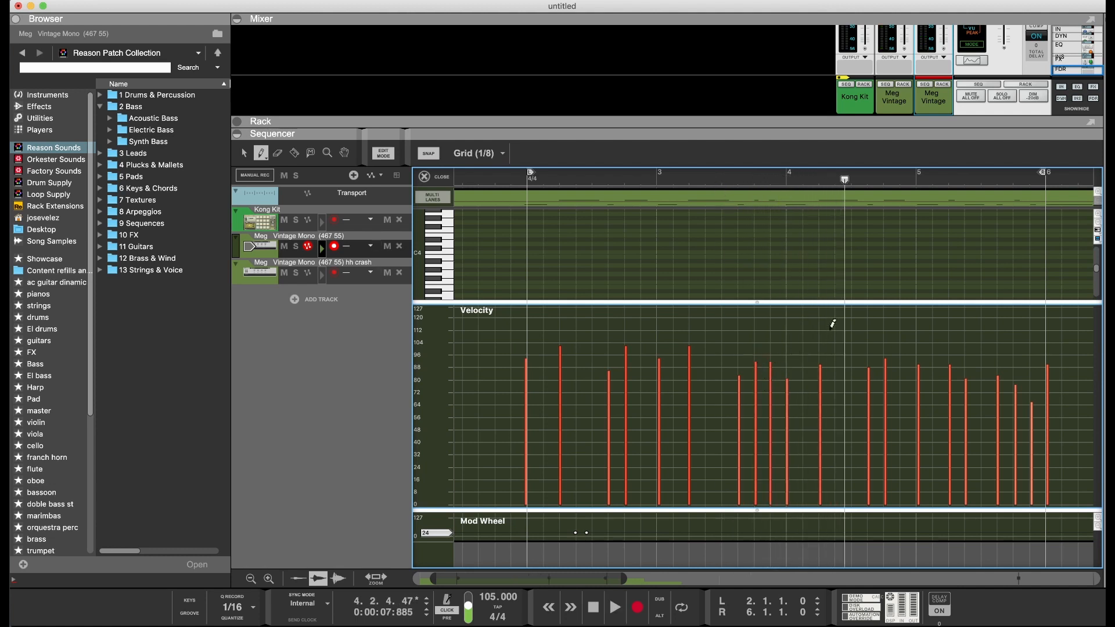
Play back the edited drums from just before bar 4 past bar 6 and close the clip
left_click(781, 180)
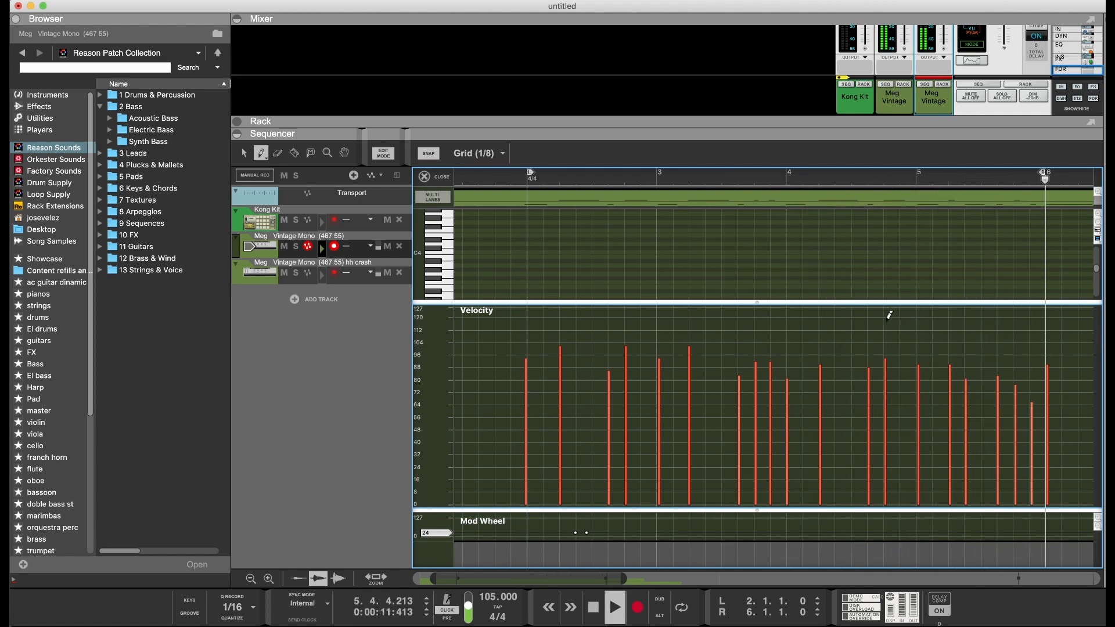
left_click(426, 175)
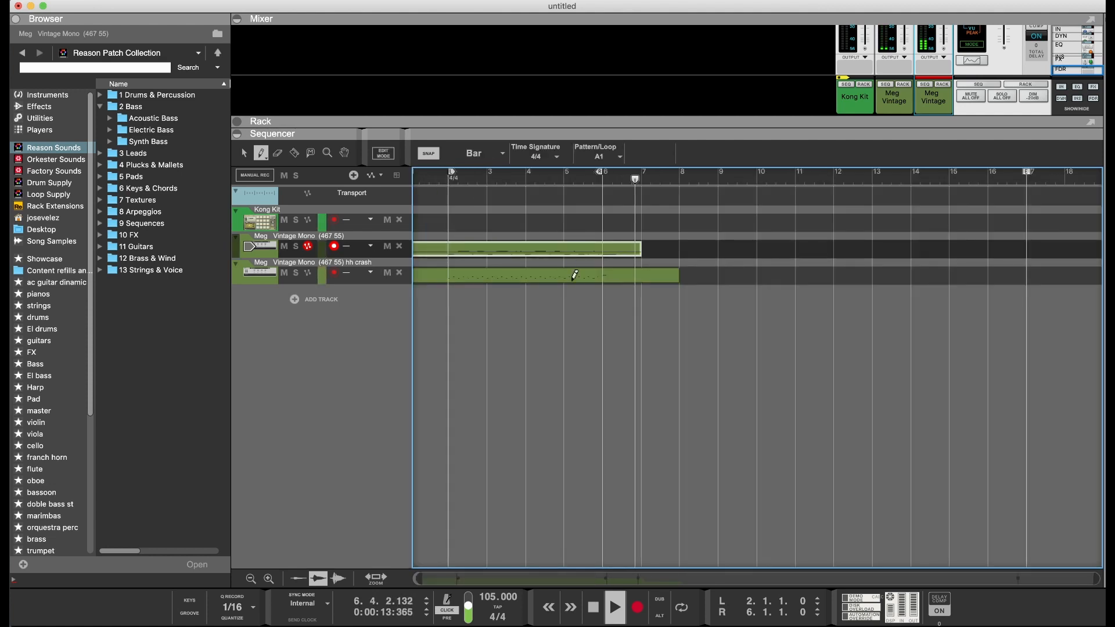
key("space")
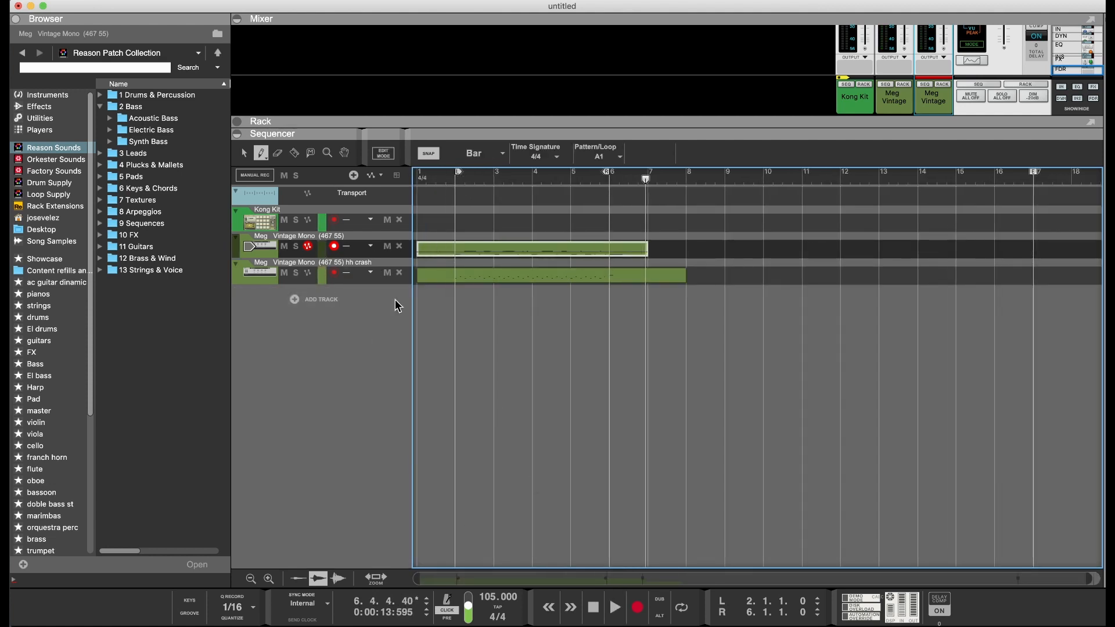
Look through the built-in instruments in the browser, from Kong Drum Designer and Redrum to Dr. Octo Rex, Europa and Mimic
left_click(100, 107)
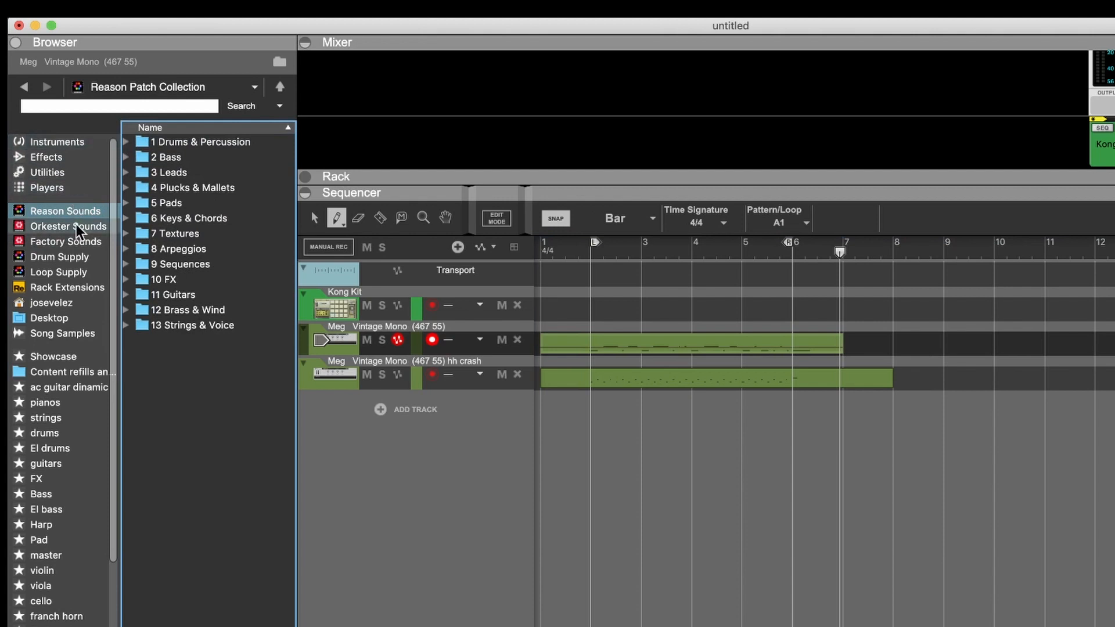
left_click(77, 145)
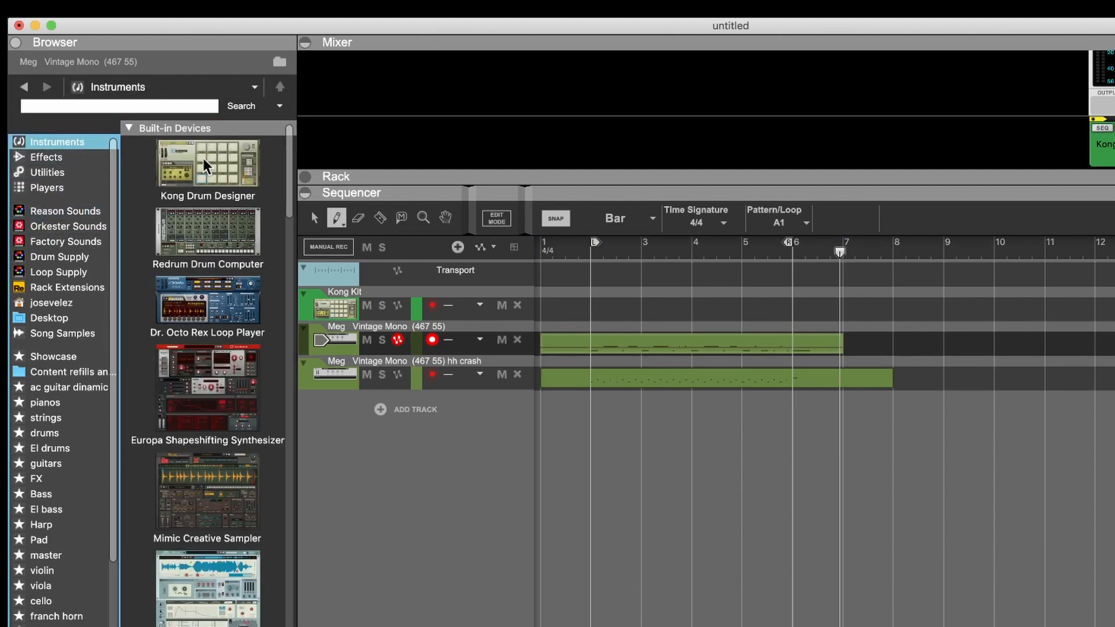
left_click(225, 165)
left_click(228, 228)
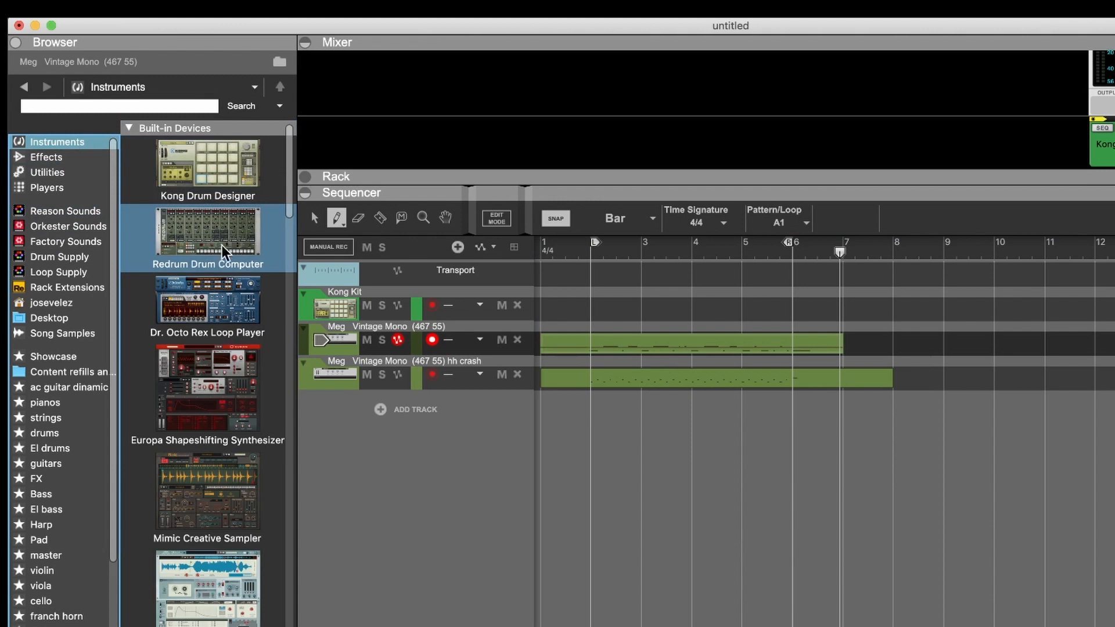
left_click(213, 322)
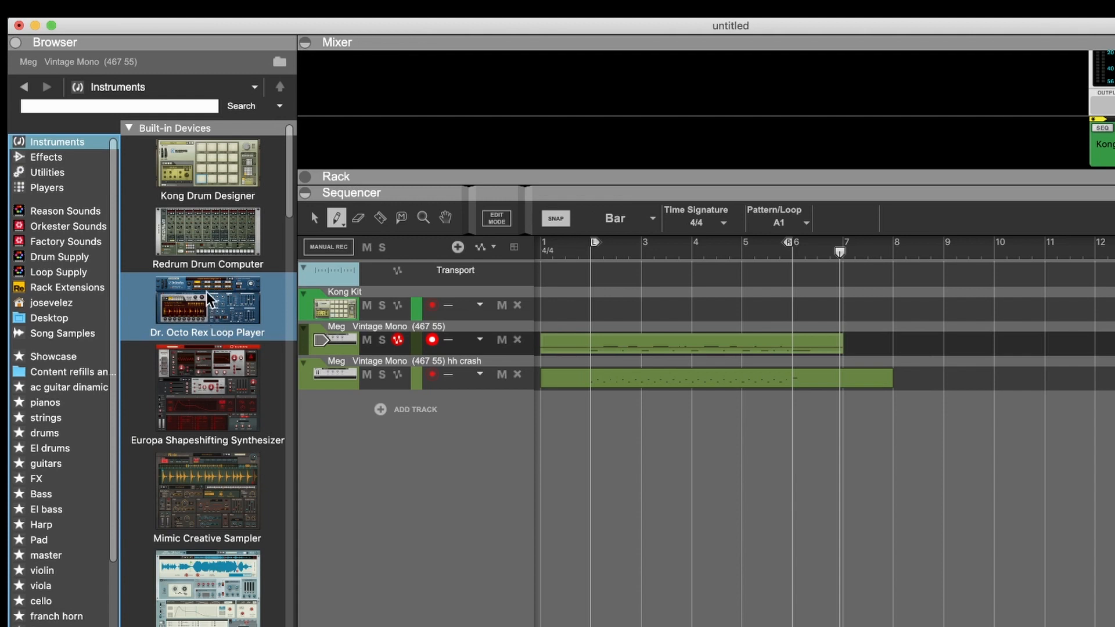
left_click(203, 395)
left_click(195, 488)
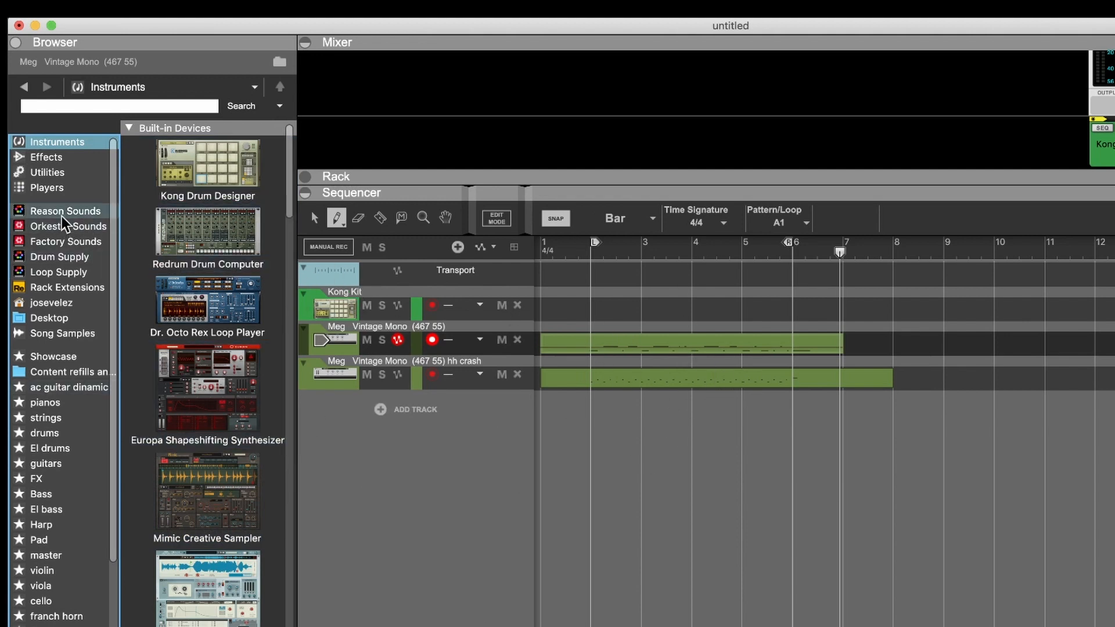
Open the Electric Bass folder under 2 Bass in the Reason Sounds patch collection
left_click(65, 211)
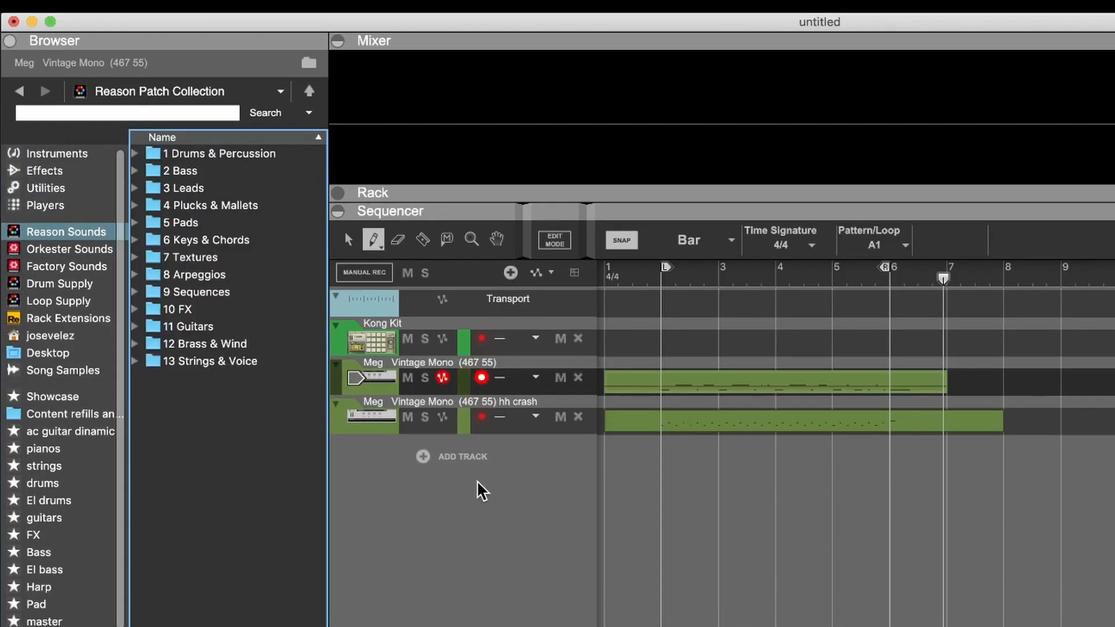
left_click(152, 156)
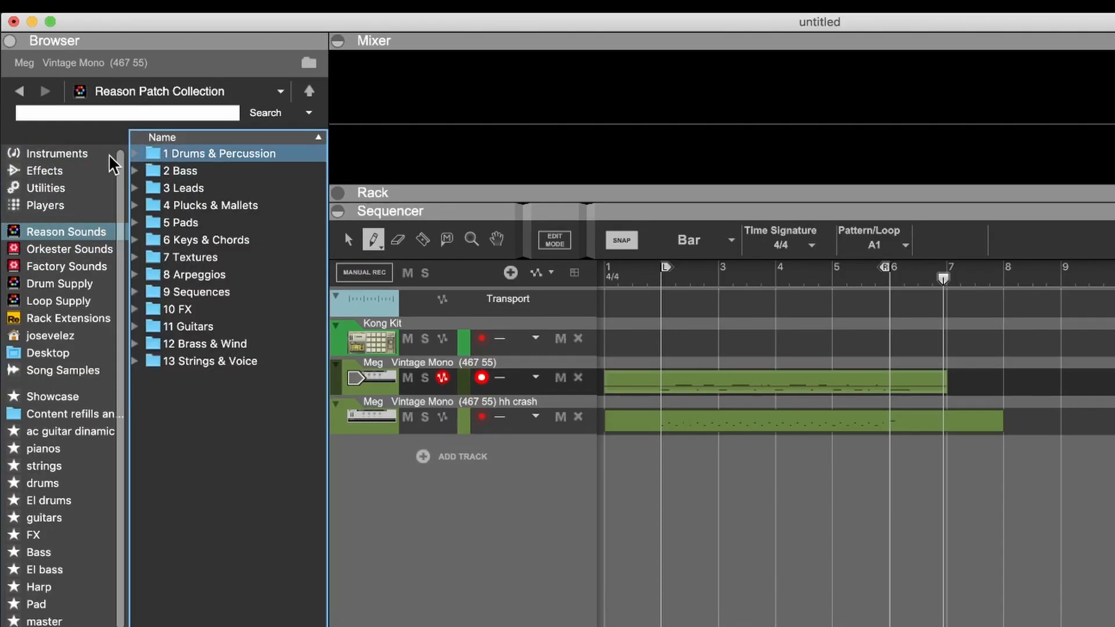
left_click(135, 169)
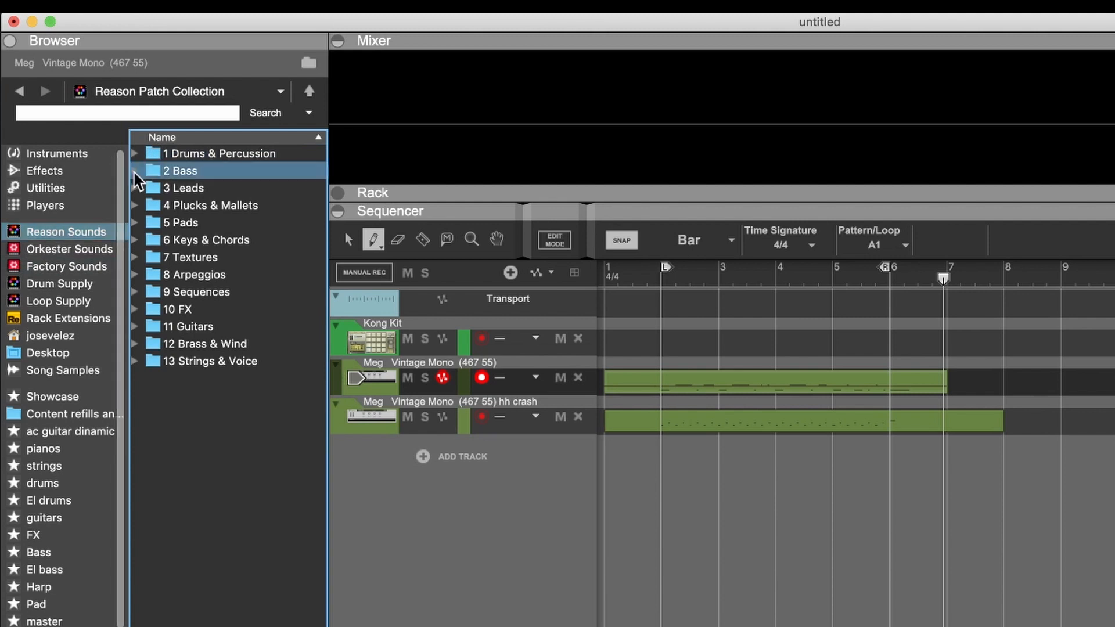
left_click(149, 185)
left_click(148, 202)
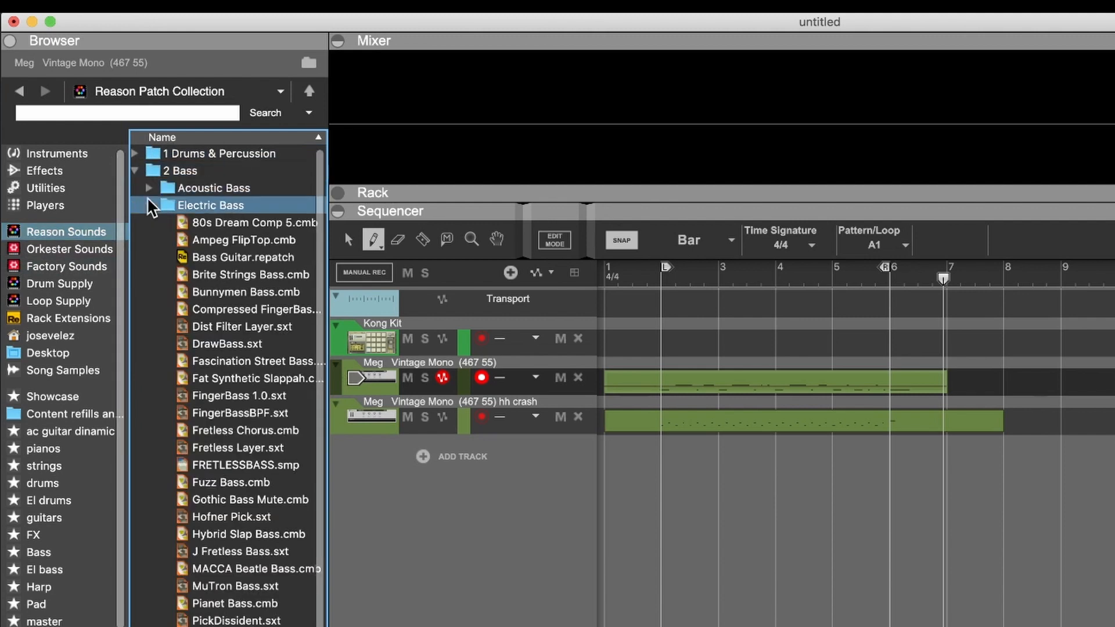
left_click(150, 205)
left_click(148, 203)
Create a new bass track below the hh crash track from the patch MACCA Beatle Bass.cmb
left_click(204, 237)
left_click(232, 430)
left_click(234, 448)
left_click(237, 581)
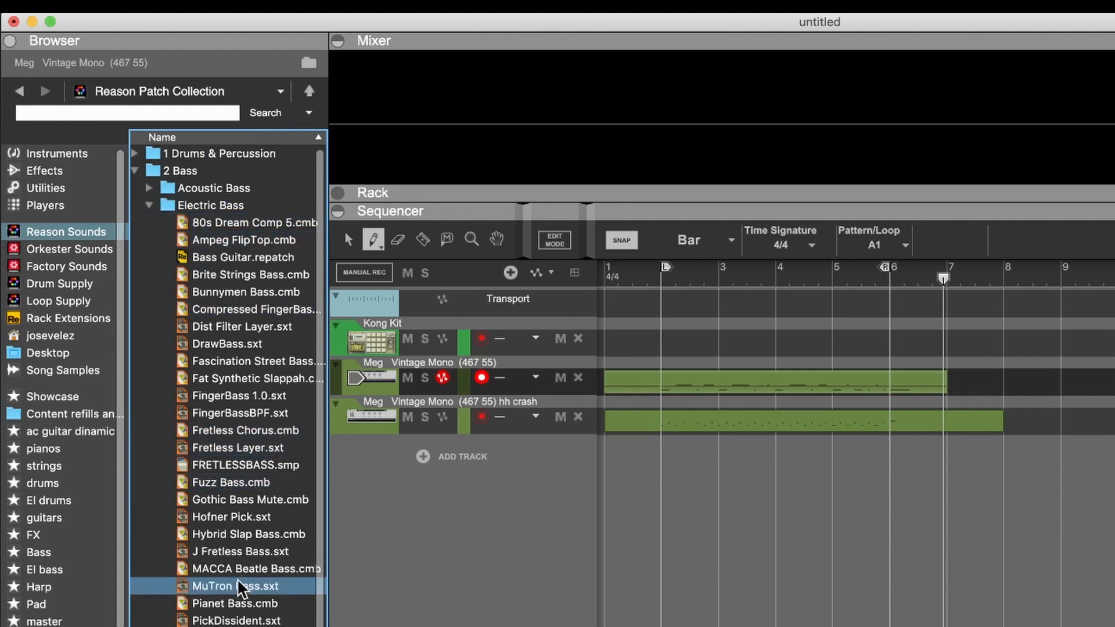
left_click(214, 567)
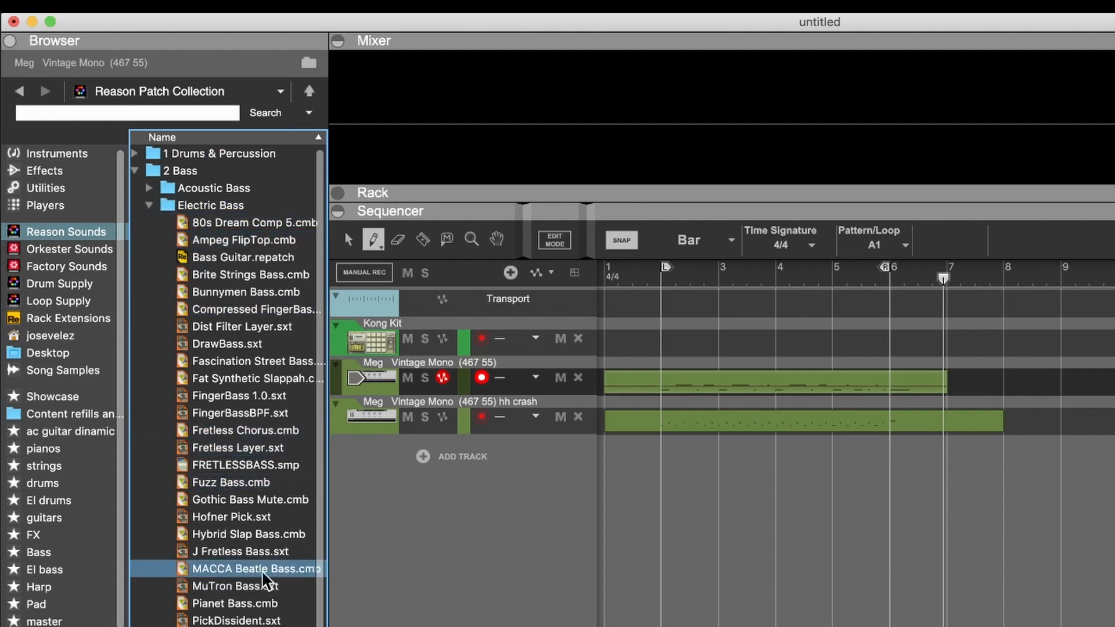
left_click_drag(218, 566, 424, 490)
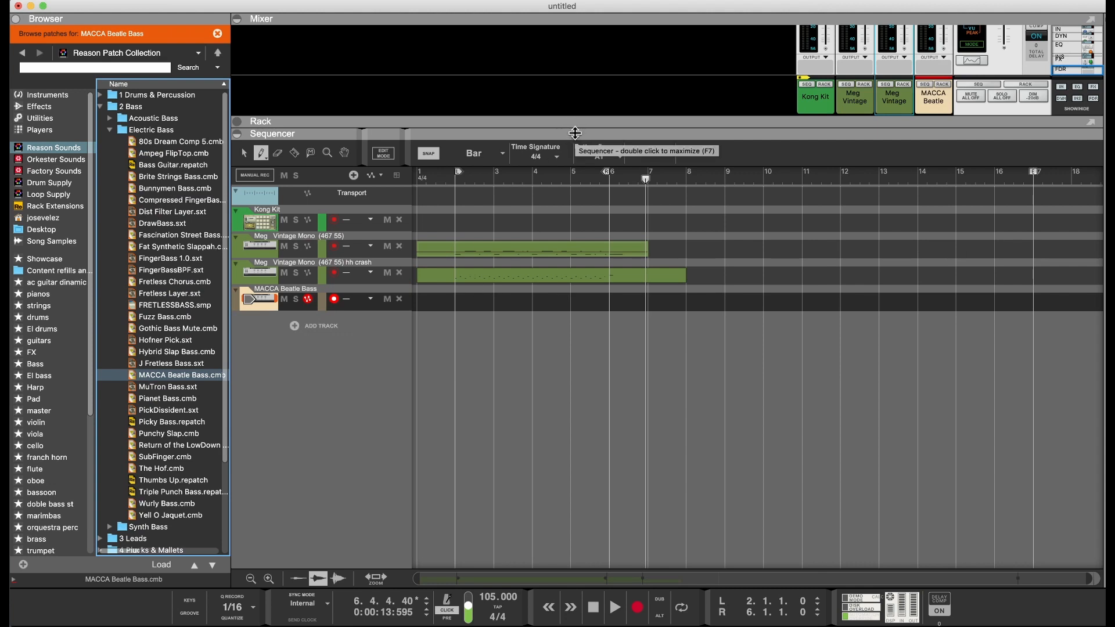
Enlarge the rack area and show all devices inside the MACCA Beatle Bass Combinator
left_click_drag(575, 133, 584, 226)
left_click_drag(587, 335, 587, 300)
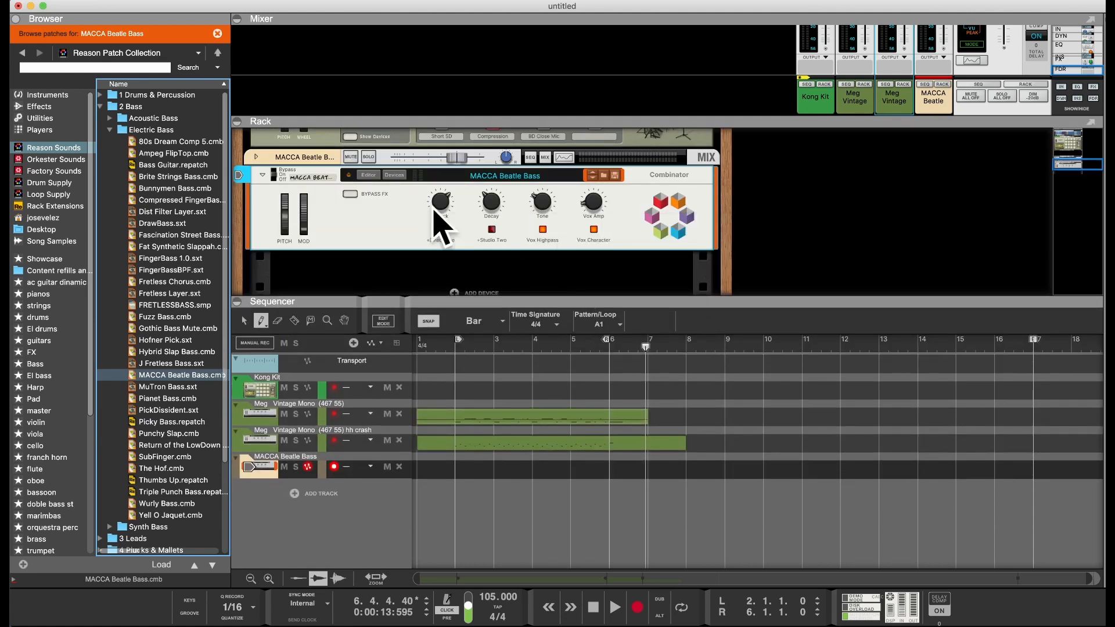
left_click(394, 175)
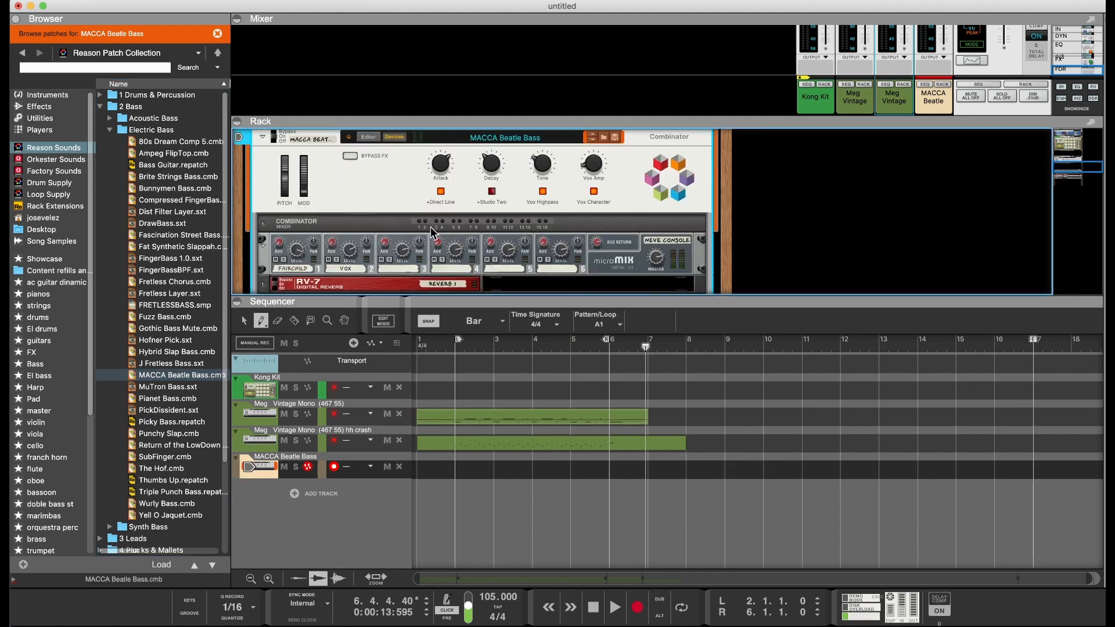
left_click_drag(538, 302, 557, 493)
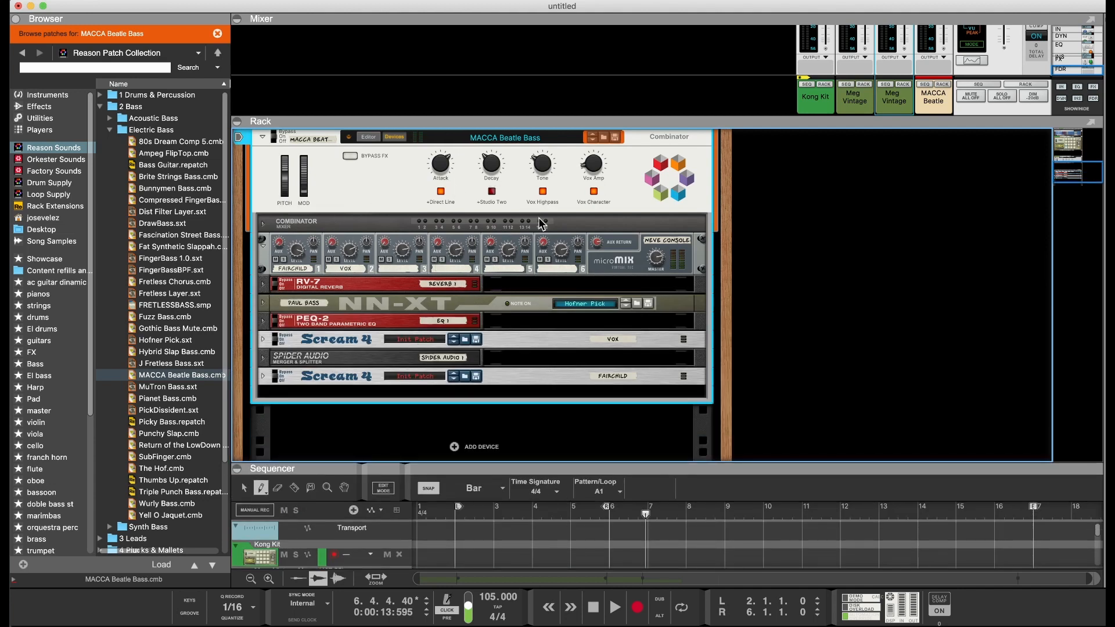
View the back of the rack and look over the MACCA Beatle Bass and Meg Vintage Mono devices
scroll(541, 224, "up", 2)
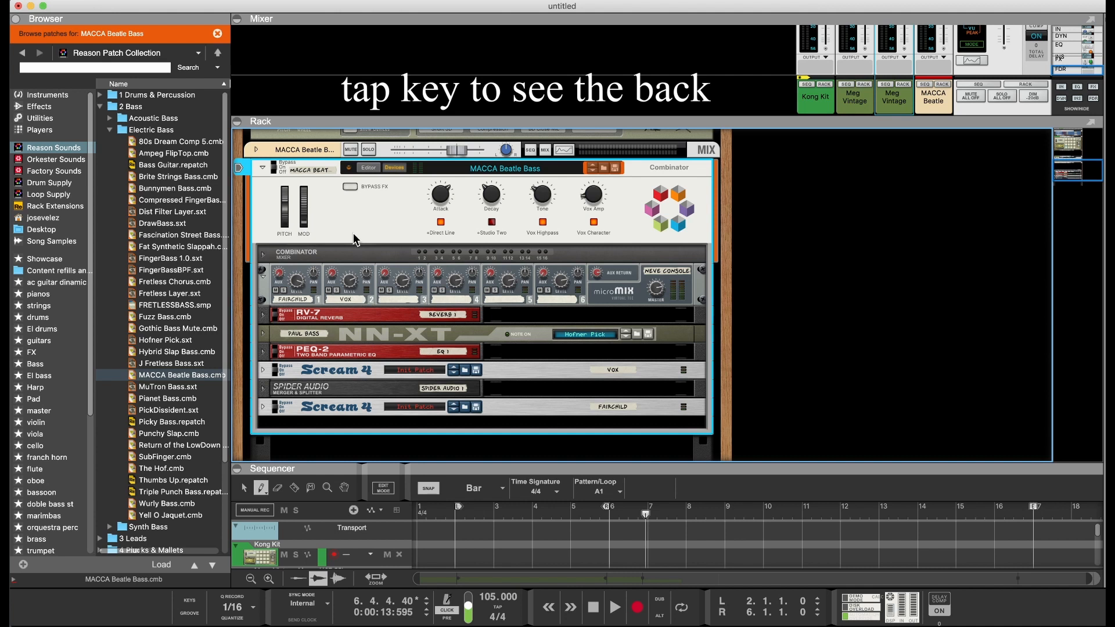
key("Tab")
scroll(384, 227, "up", 4)
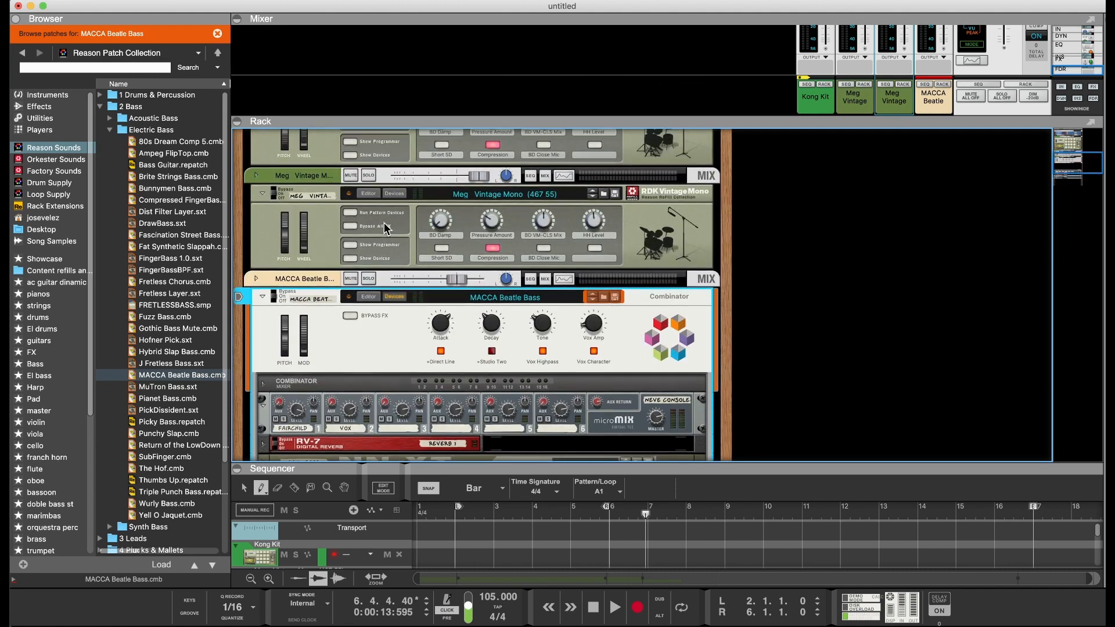
Show the devices inside the hh crash track's Meg Vintage Mono Combinator and look over its compressor, mixers, samplers and equalizers
scroll(385, 226, "up", 2)
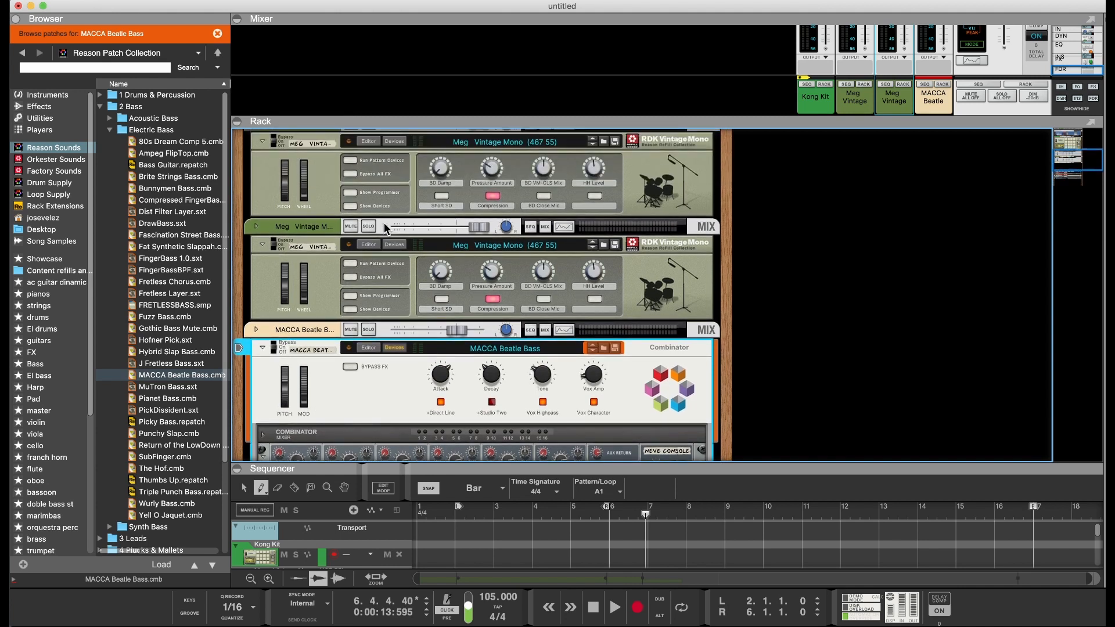
scroll(385, 225, "down", 2)
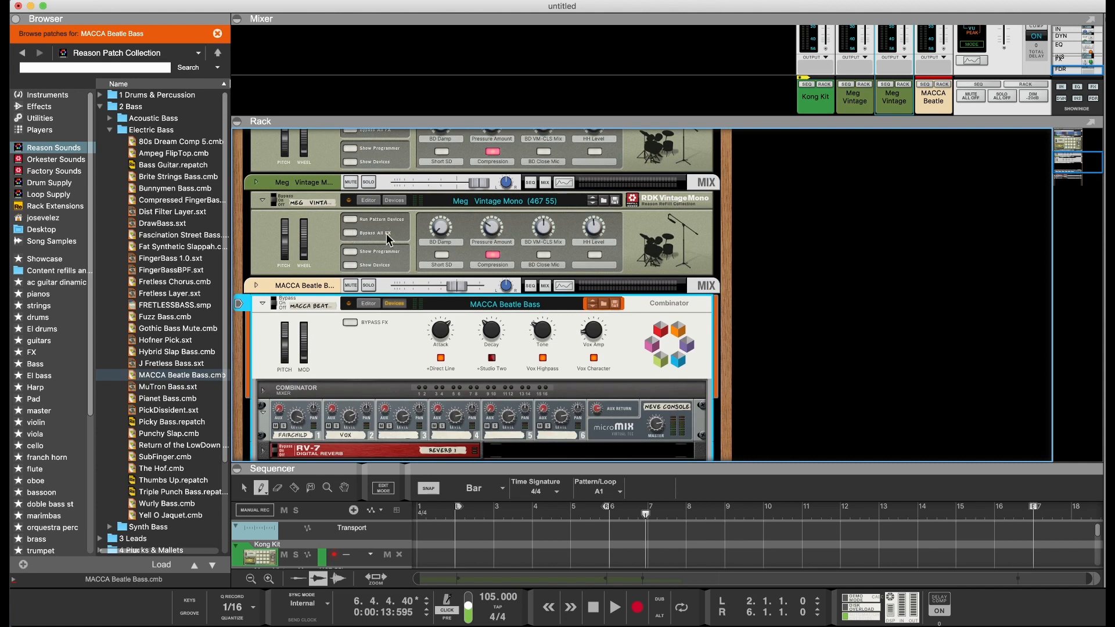
left_click(391, 200)
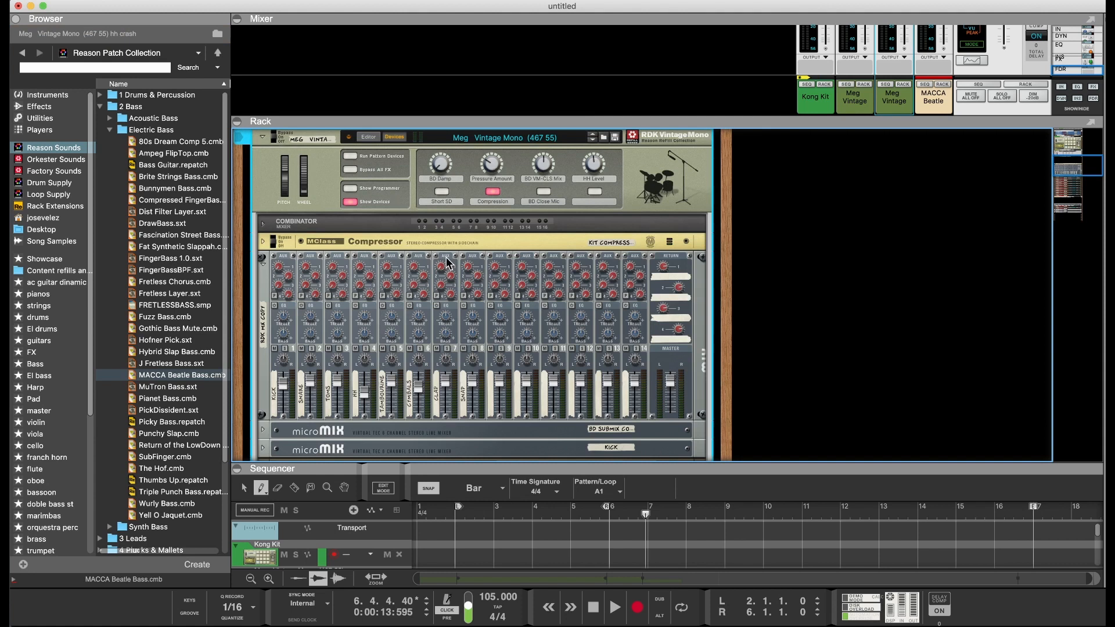
scroll(450, 263, "down", 2)
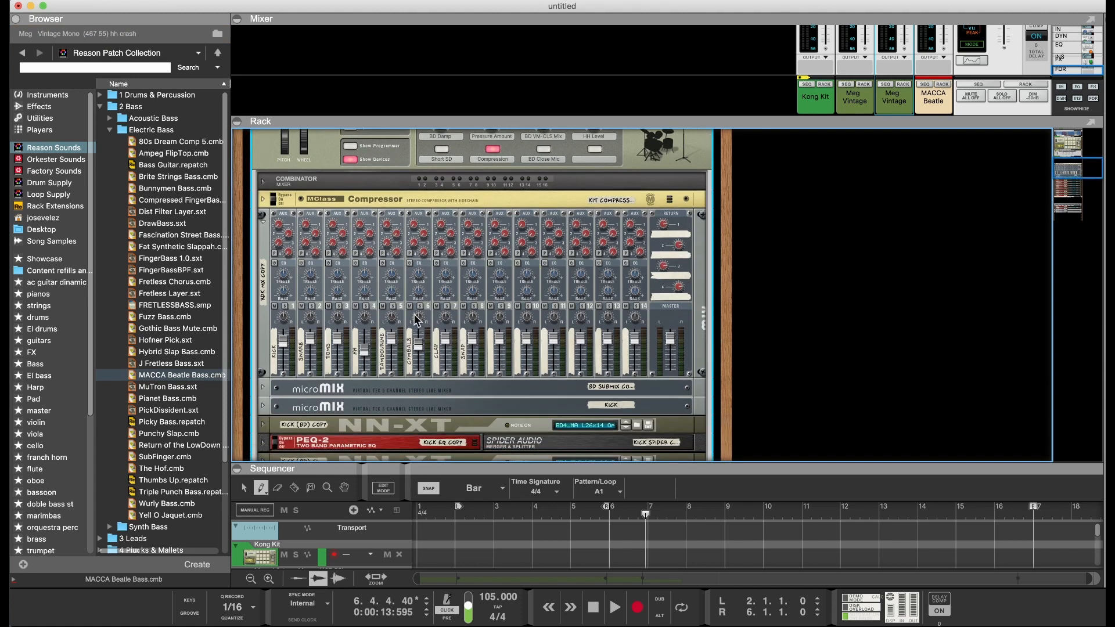
scroll(561, 279, "down", 8)
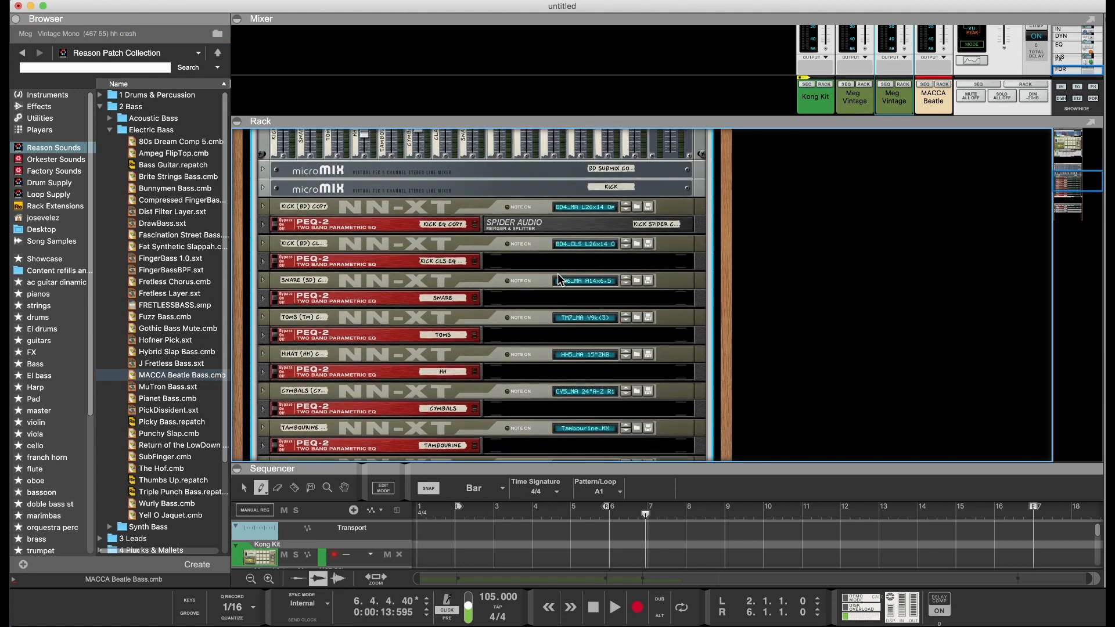
scroll(533, 263, "up", 10)
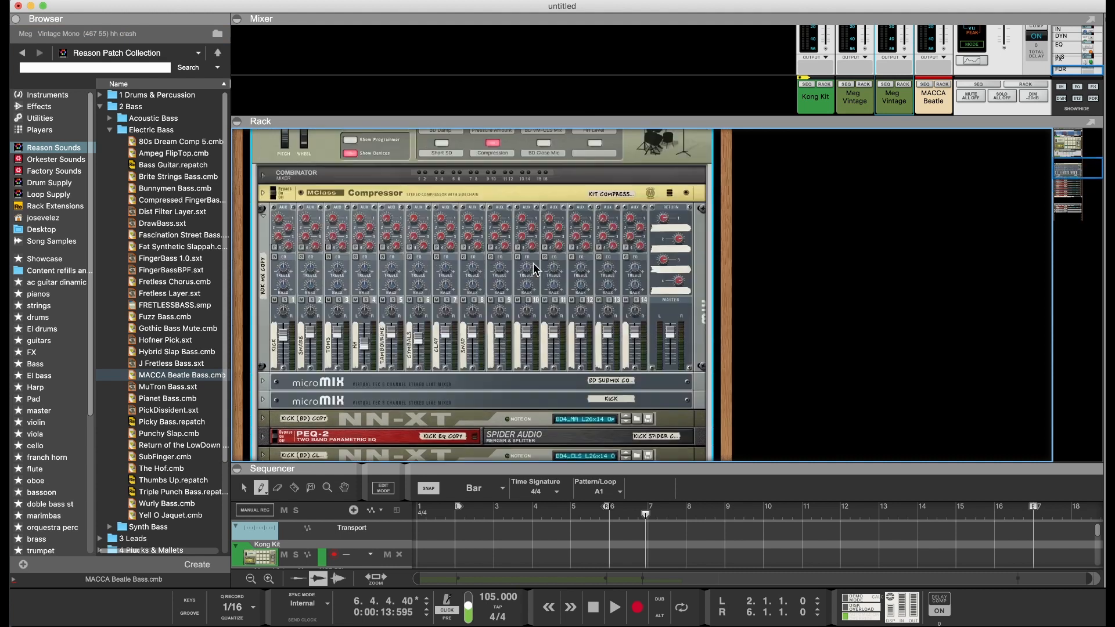
scroll(465, 308, "up", 2)
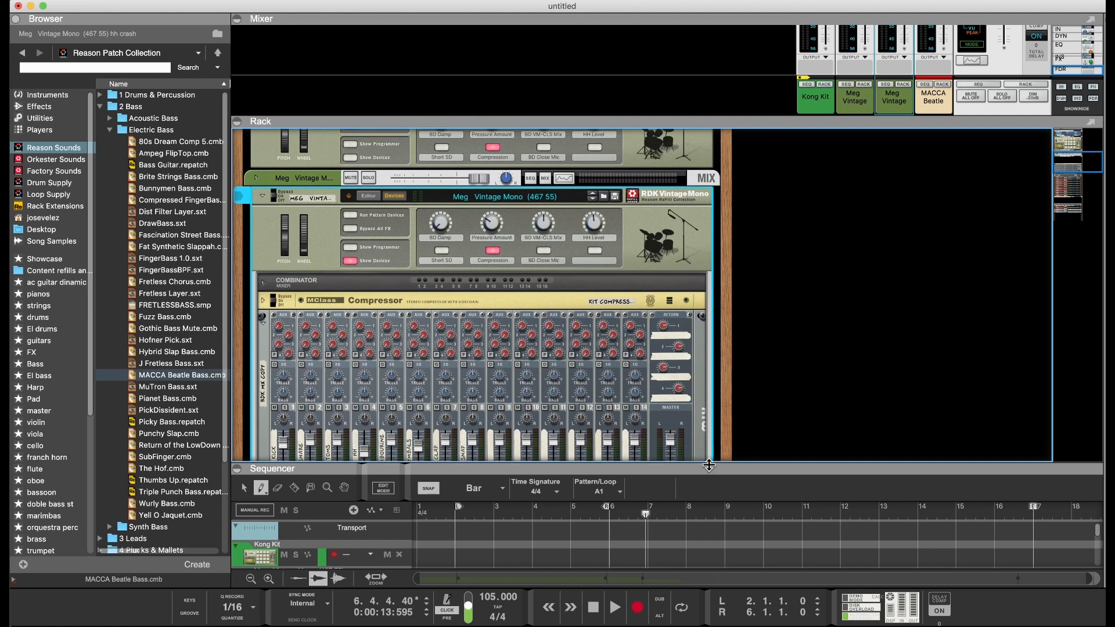
Enlarge the sequencer area and move the playhead to bar 1 for recording the bass part
left_click_drag(709, 460, 709, 305)
left_click(419, 349)
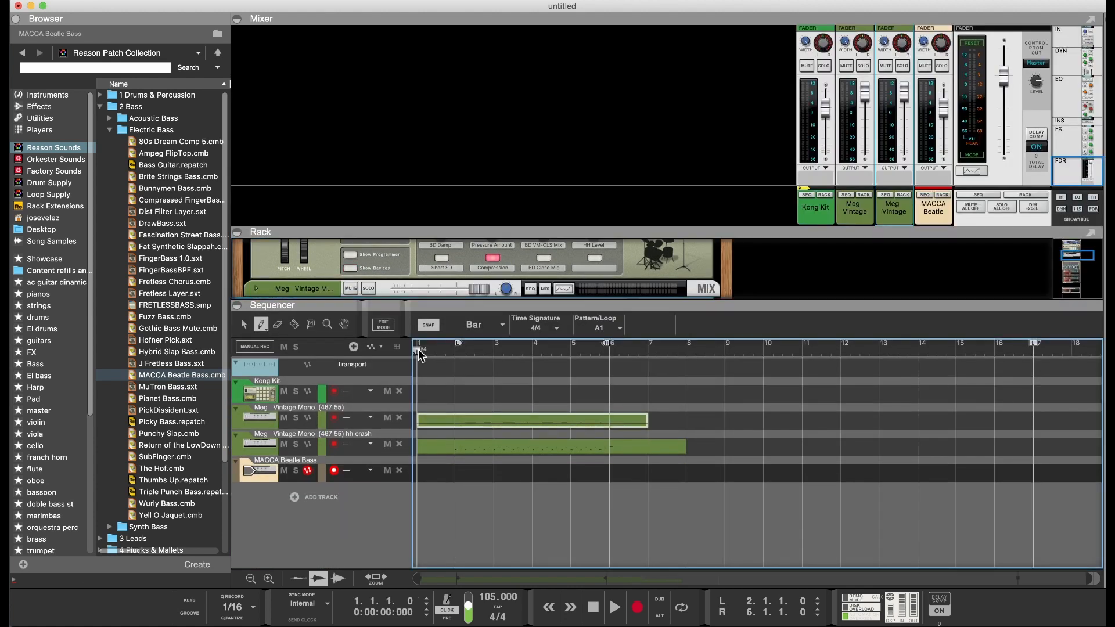
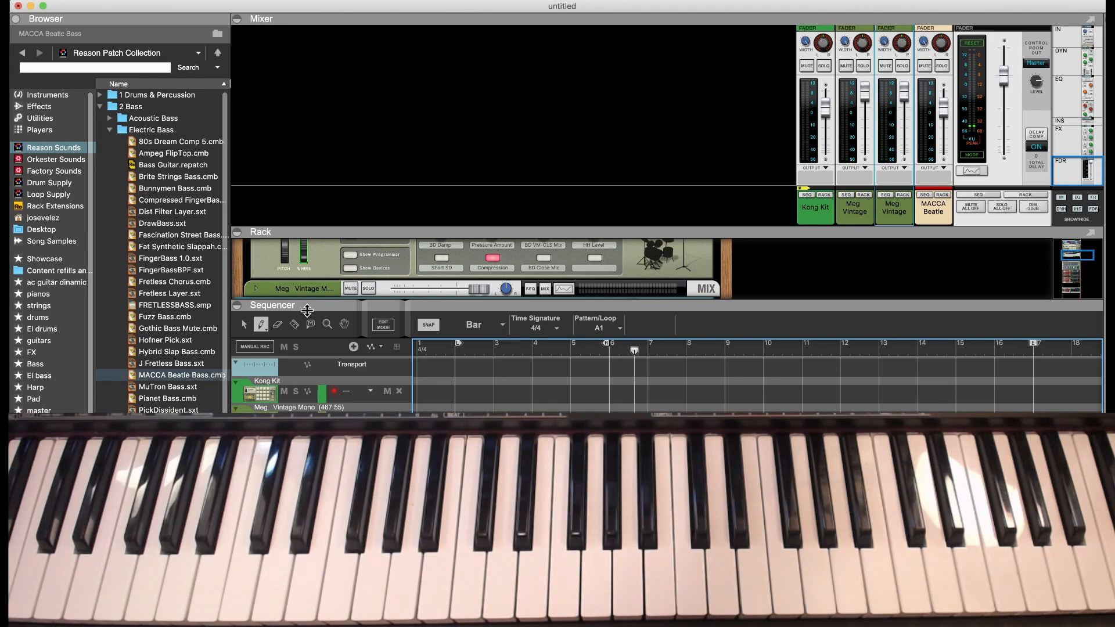
Open the recorded MACCA Beatle Bass clip and add an A1 note at 6.1.1.0 with a length of 0.3.2.0
left_click(244, 327)
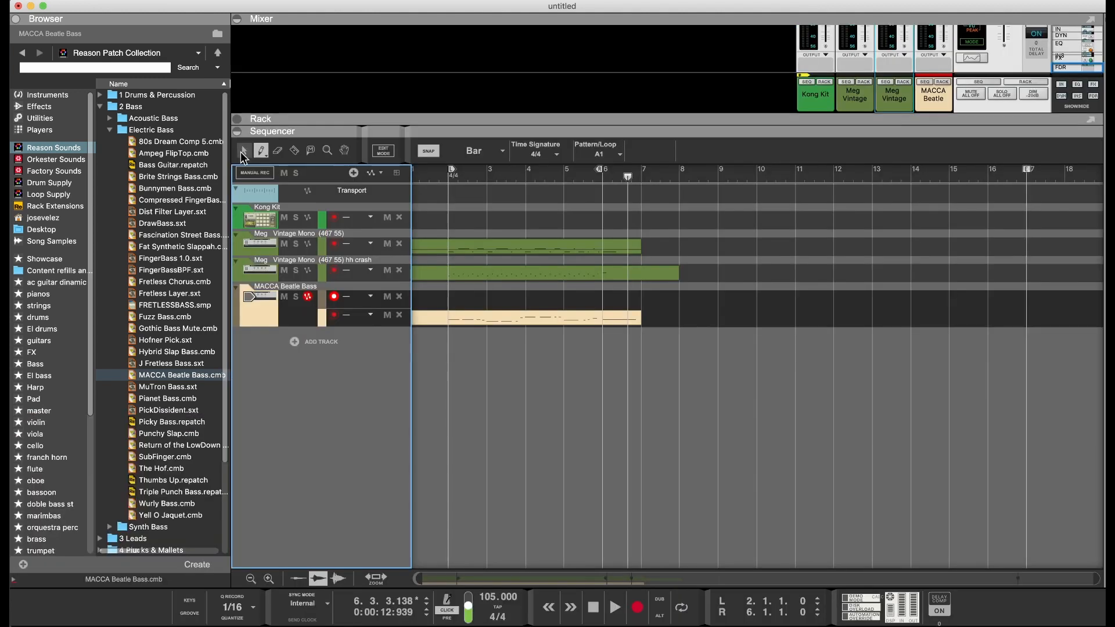
double_click(543, 316)
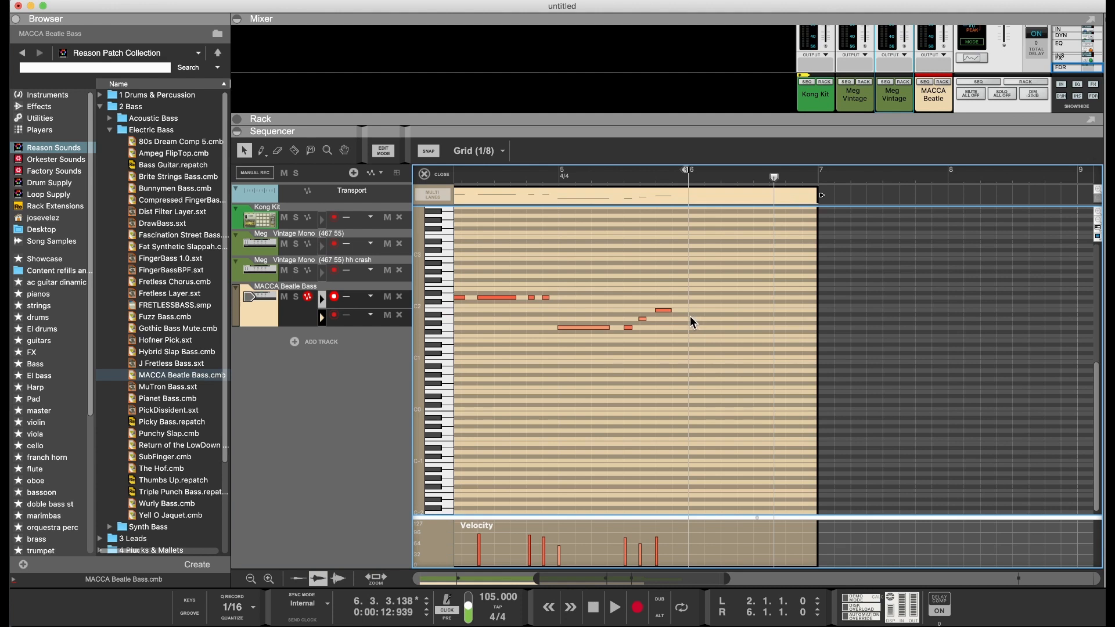
double_click(692, 317)
double_click(718, 318)
double_click(690, 317)
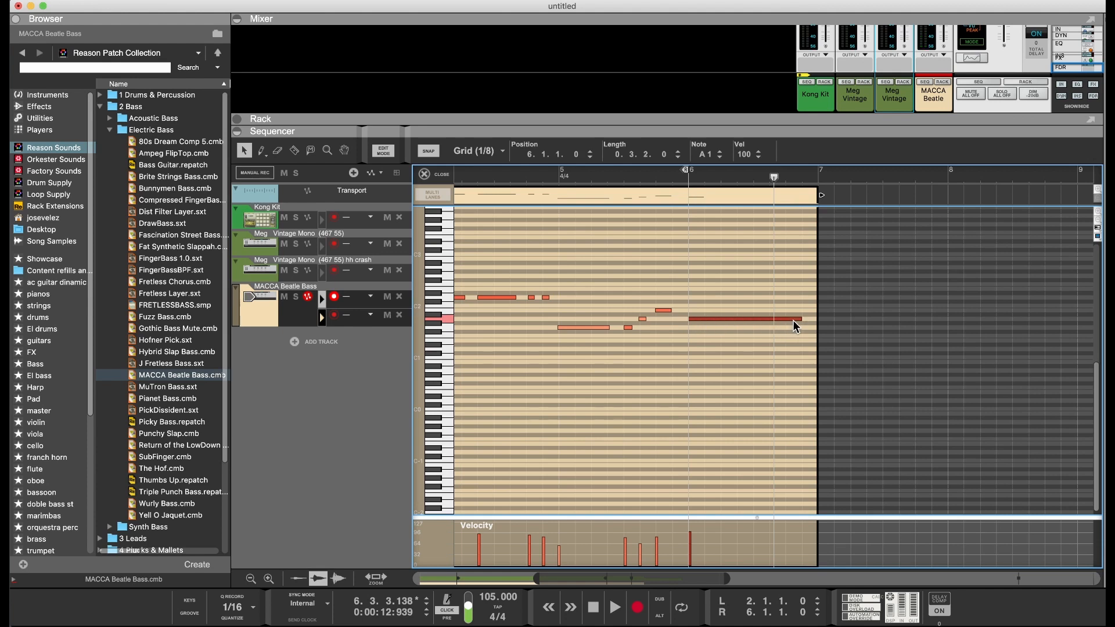
left_click_drag(793, 320, 797, 321)
left_click_drag(805, 319, 736, 318)
Play the song from bar 1 to hear the bass line with its added closing note
scroll(663, 320, "left", 10)
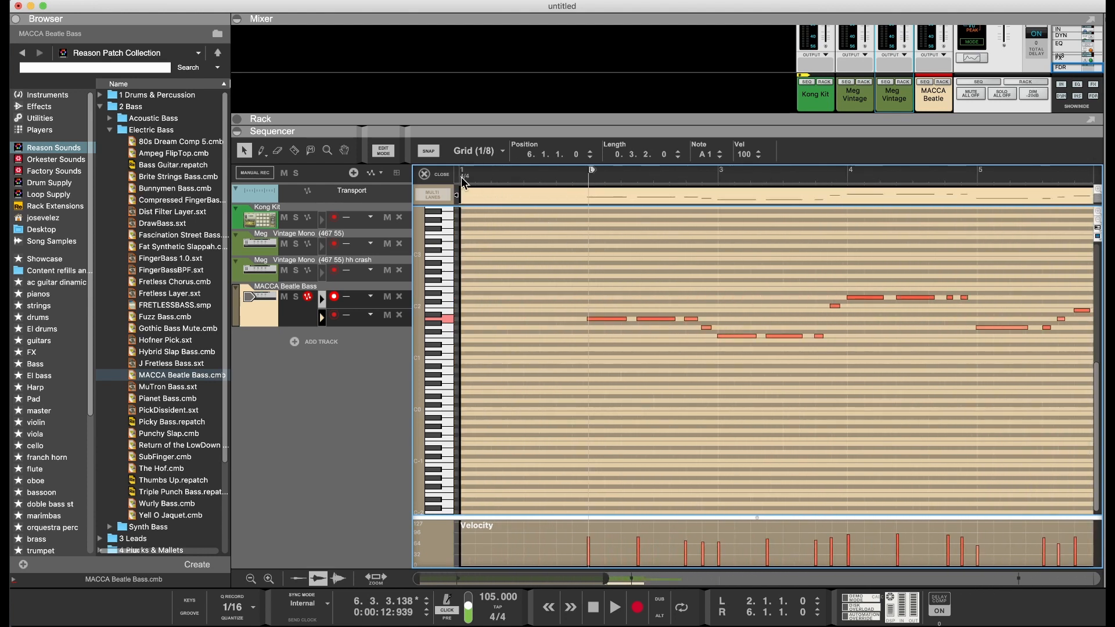
left_click(462, 177)
key("space")
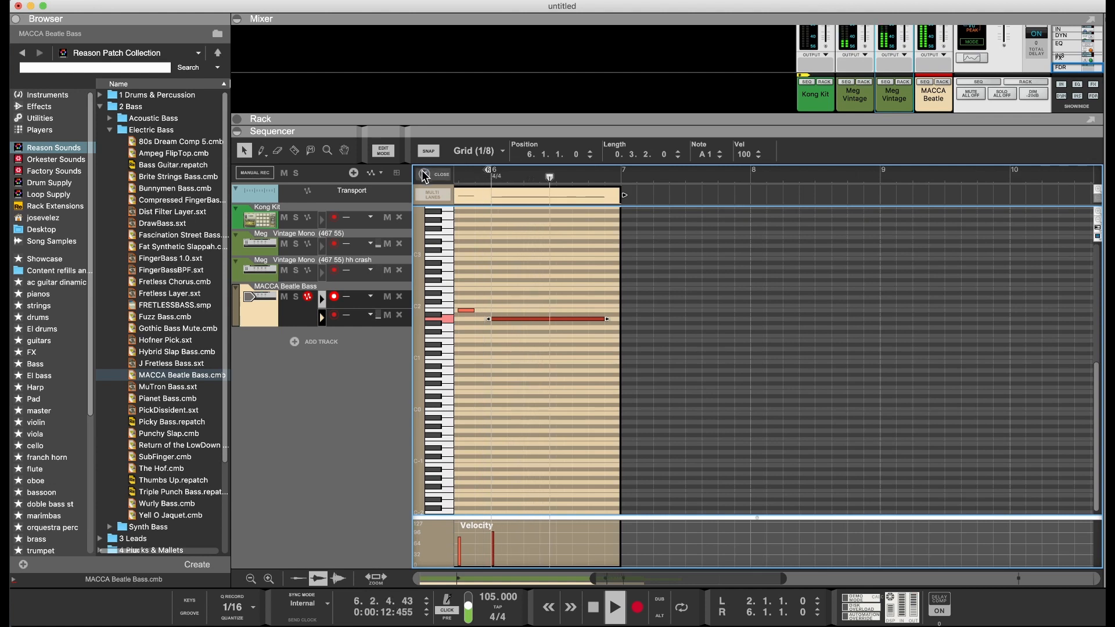
key("space")
Select all notes in the MACCA Beatle Bass clip and quantize them at 1/16
scroll(535, 339, "left", 10)
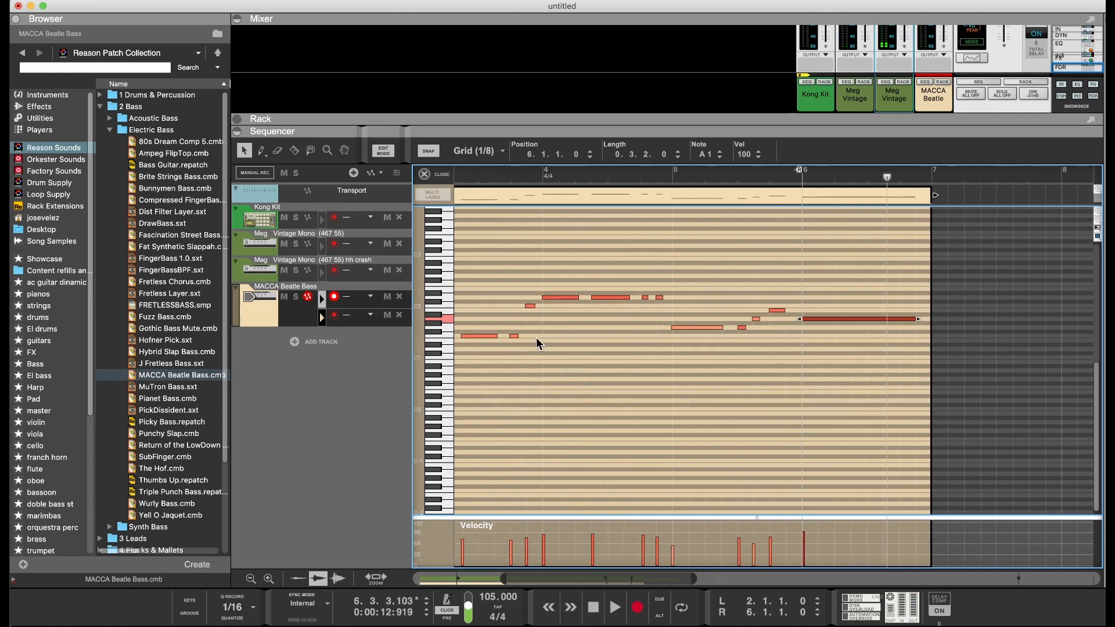
scroll(626, 334, "left", 10)
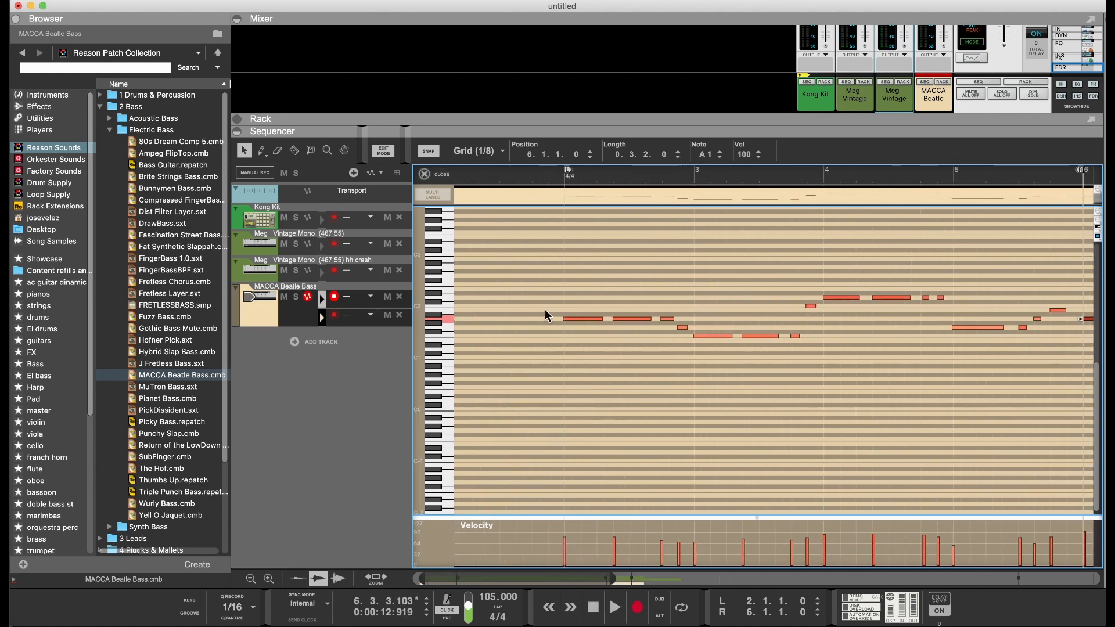
left_click(587, 318)
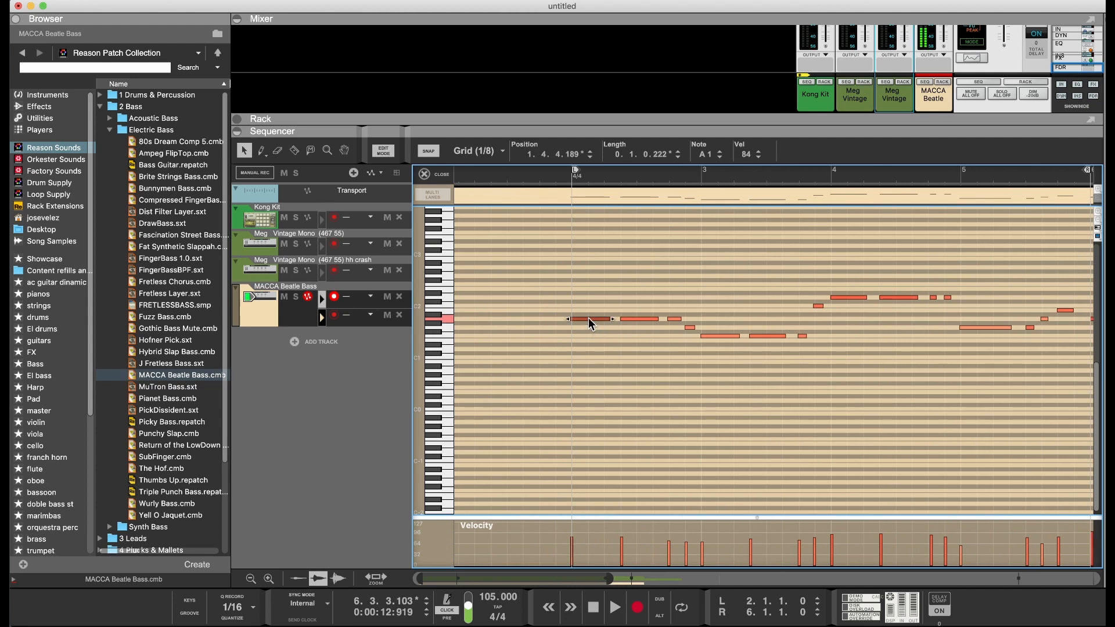
right_click(588, 318)
left_click(621, 371)
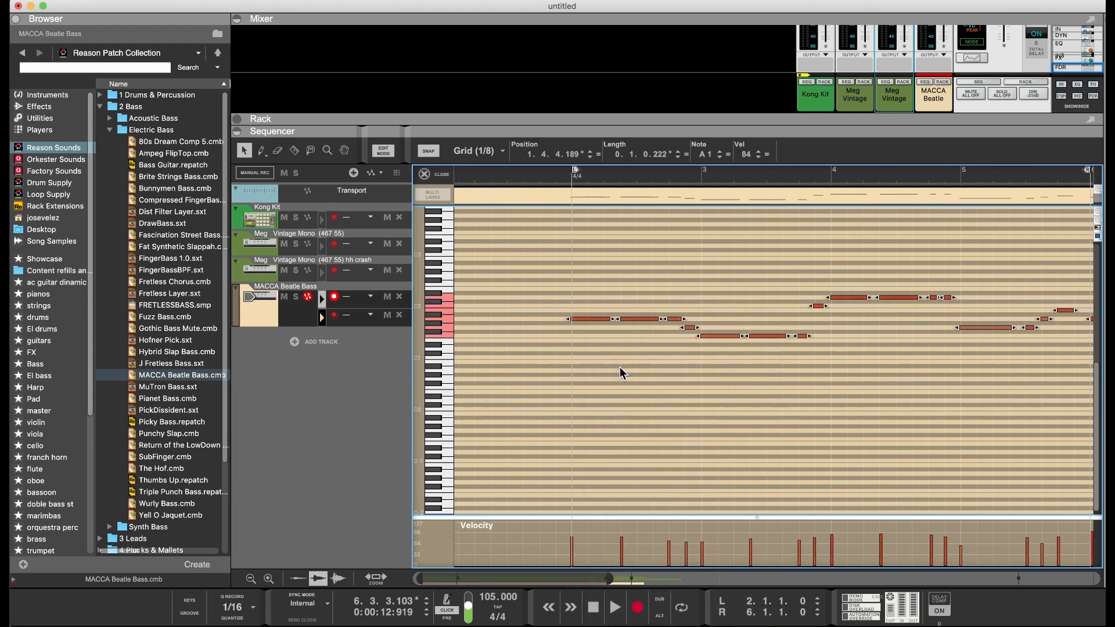
right_click(591, 319)
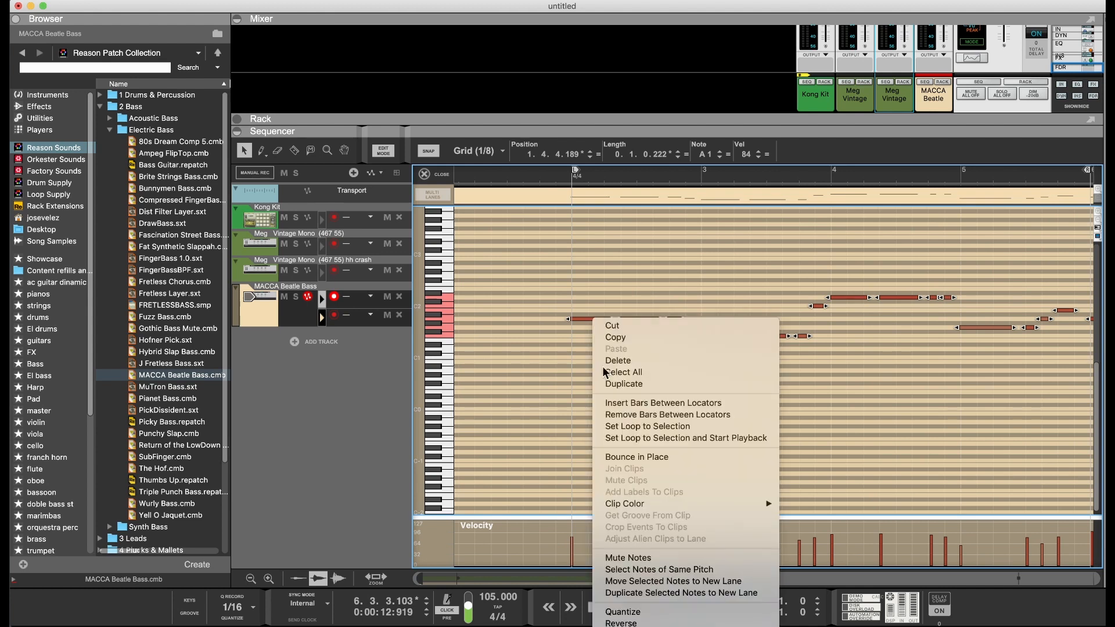
left_click(645, 613)
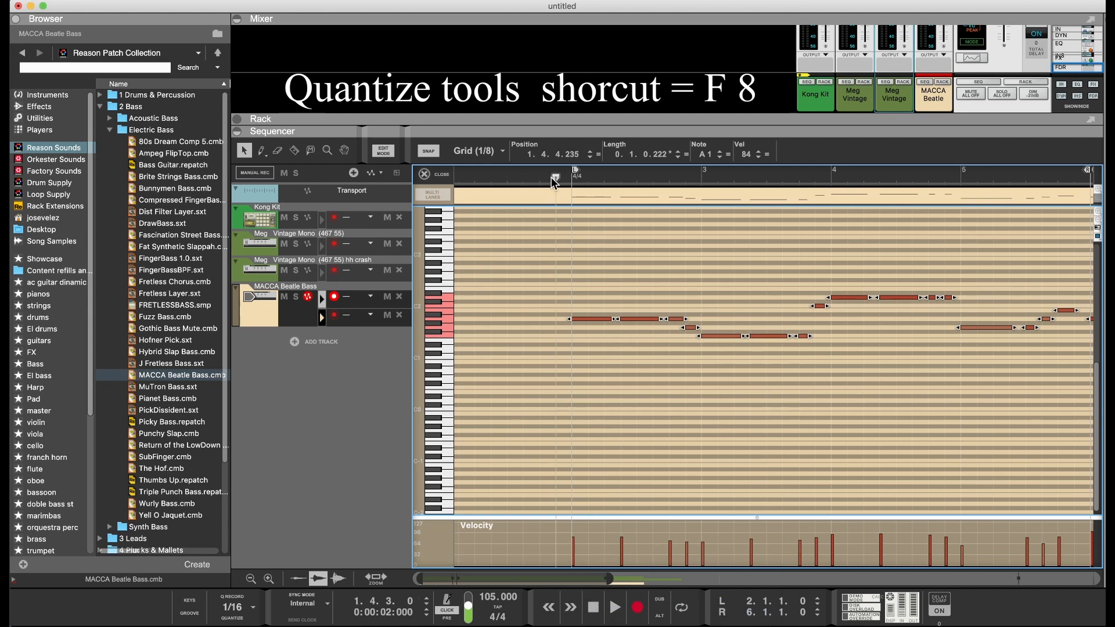
Play back the quantized bass line from just before bar 2 and close the clip's note editor
key("space")
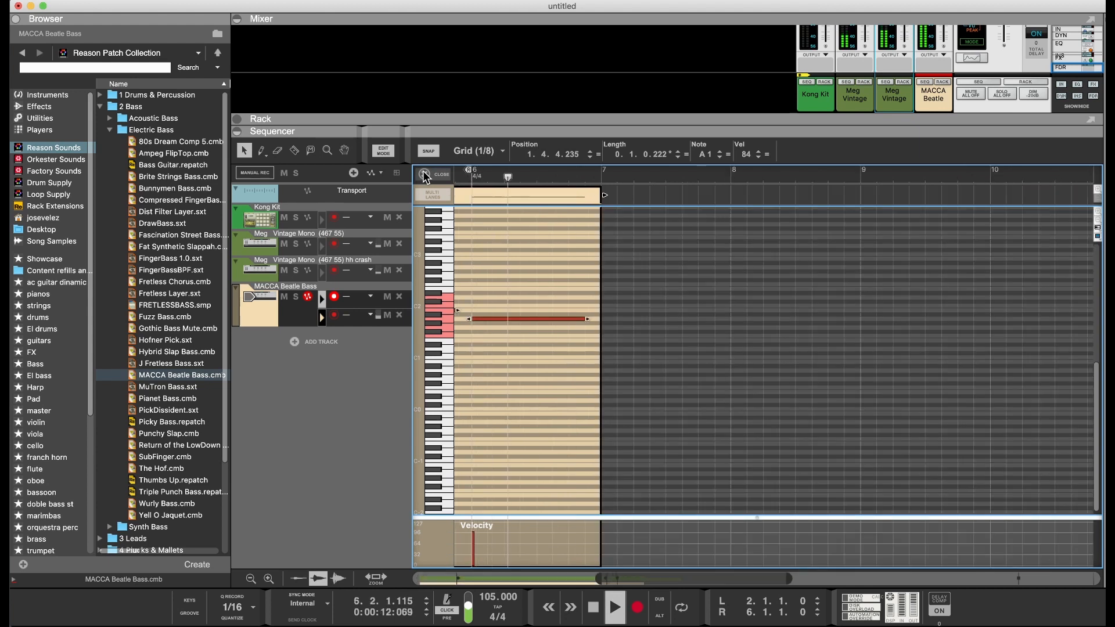
left_click(425, 175)
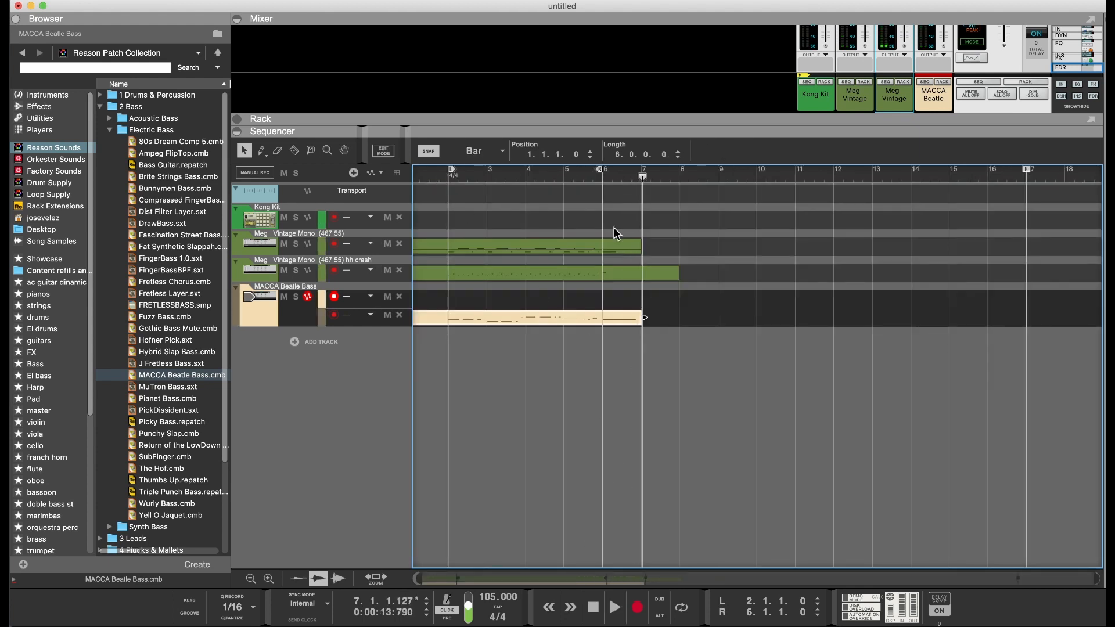
Enlarge the mixer area and slightly lower the MACCA Beatle Bass channel's fader with playback returned to the start
left_click_drag(650, 125, 685, 236)
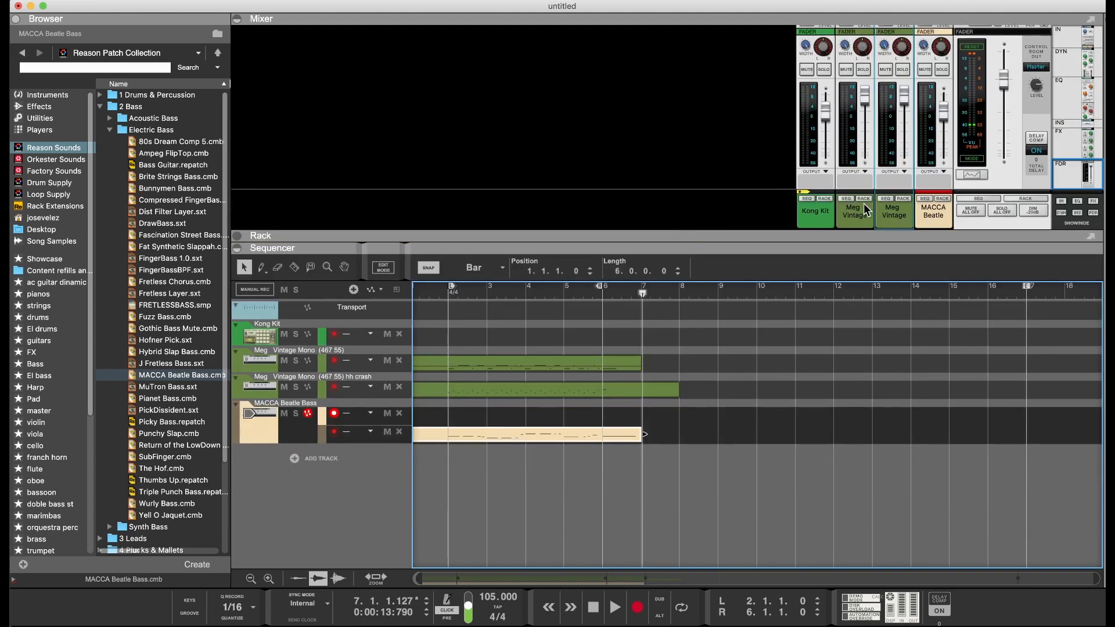
left_click(595, 615)
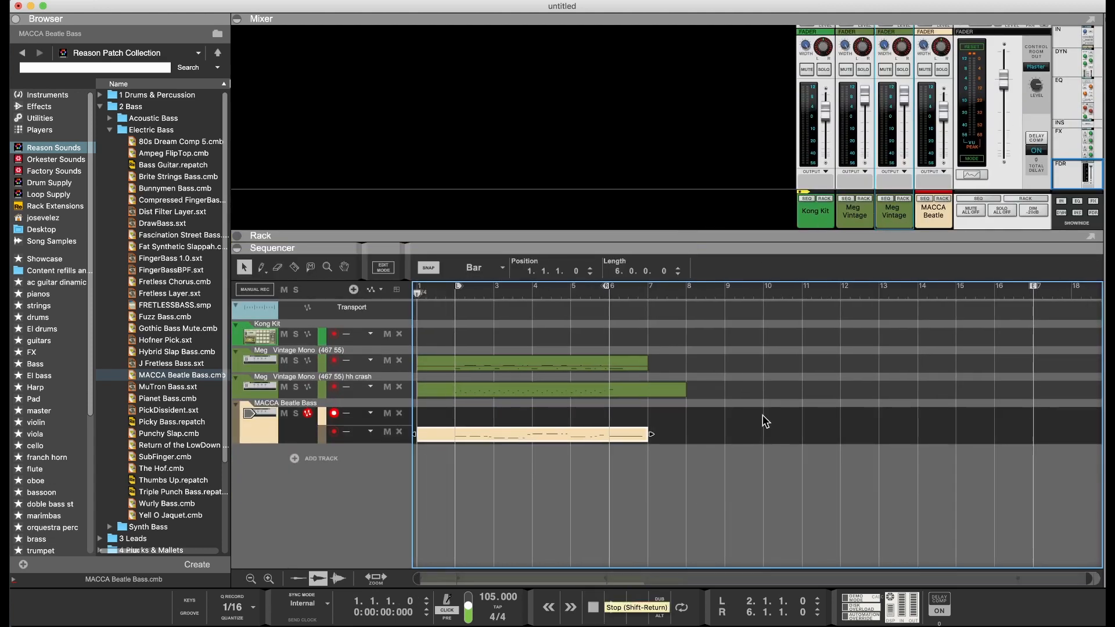
left_click_drag(947, 114, 947, 119)
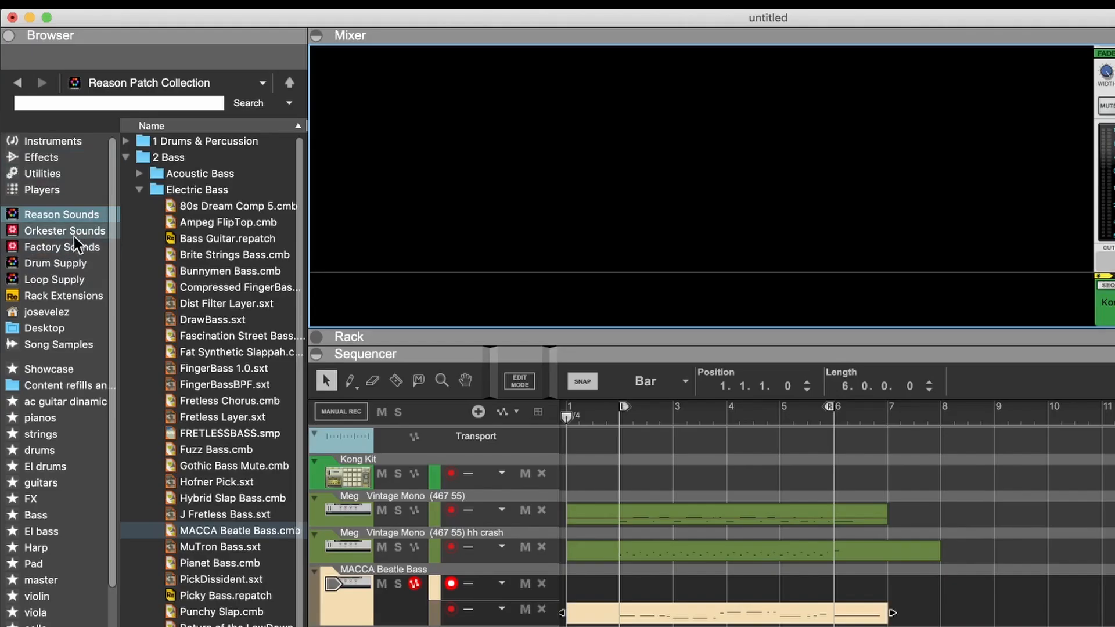
Create a new track below the bass from Andrew's Pad -SO.cmb in the Pads folder of the Factory Sounds Combinator Patches
left_click(79, 245)
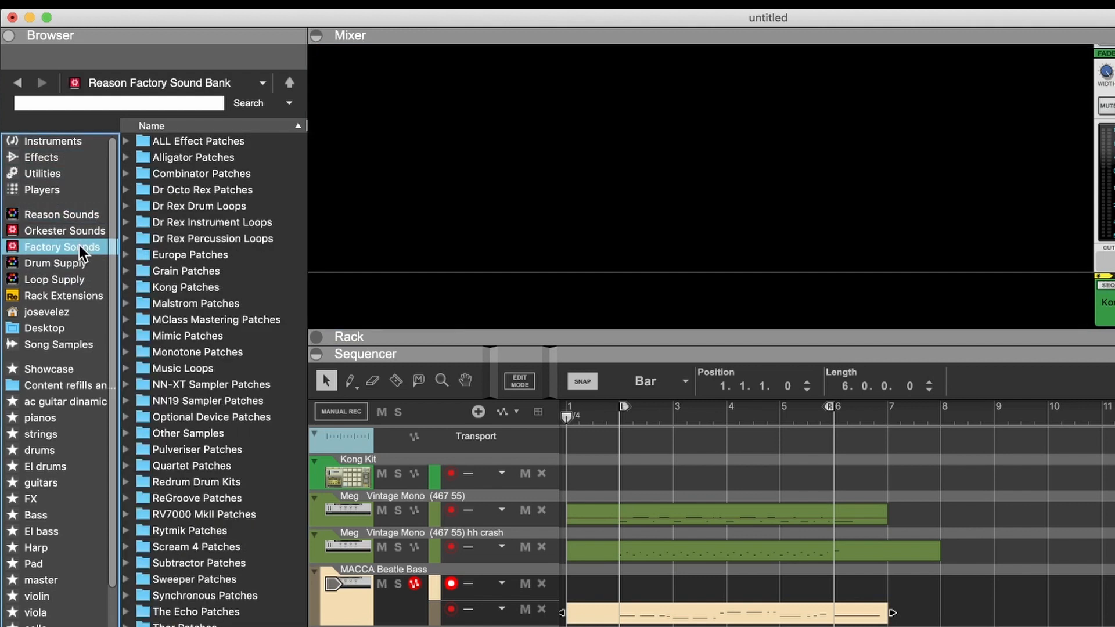
left_click(127, 174)
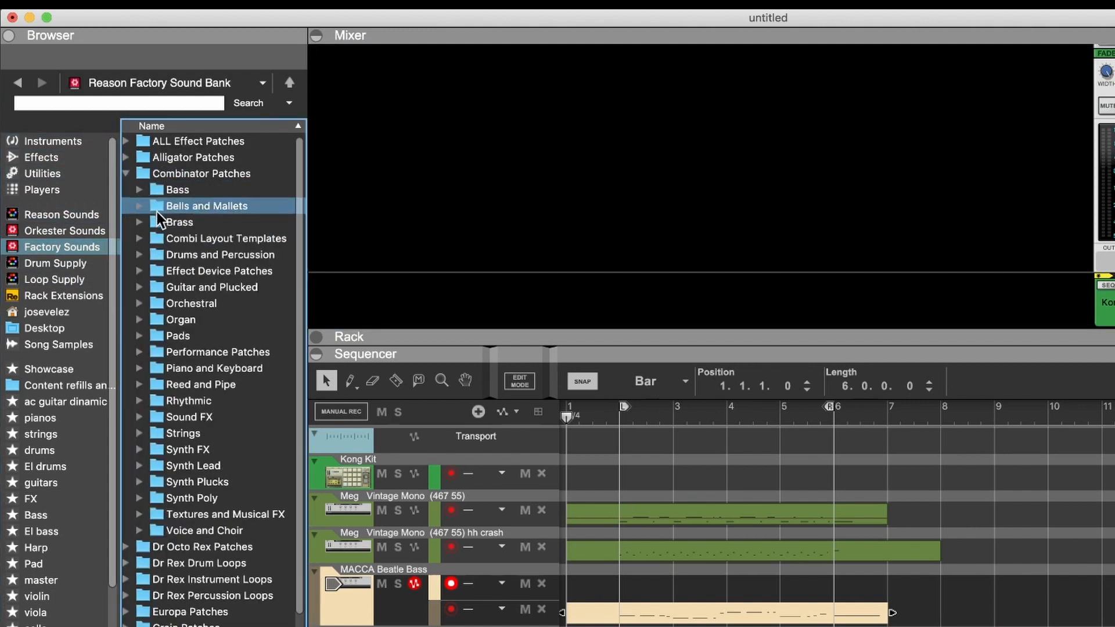
left_click(140, 337)
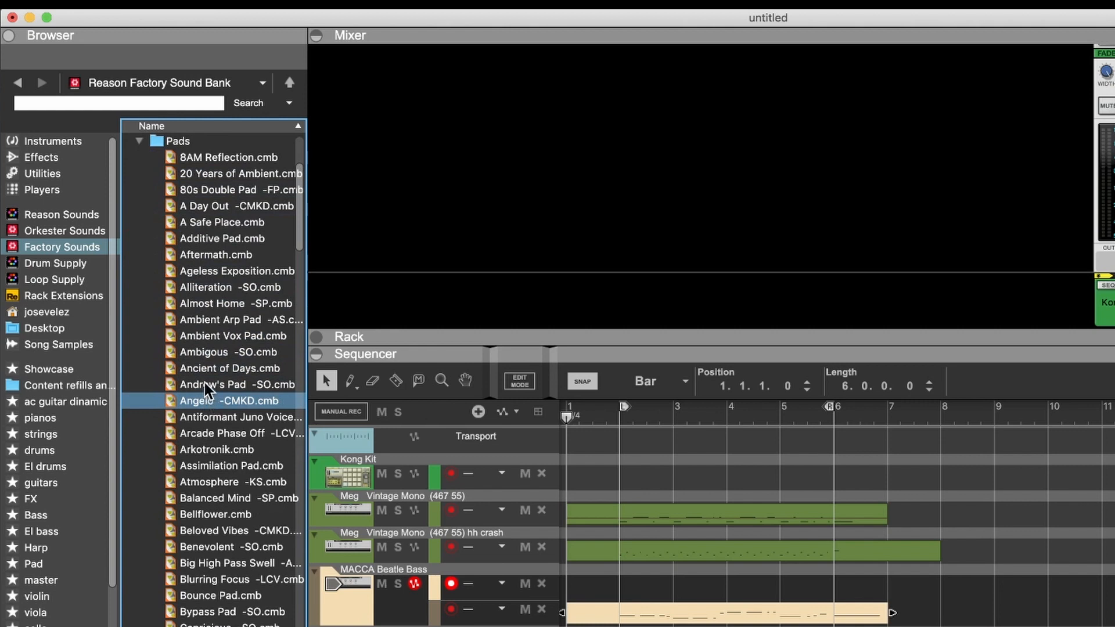
left_click_drag(190, 381, 380, 626)
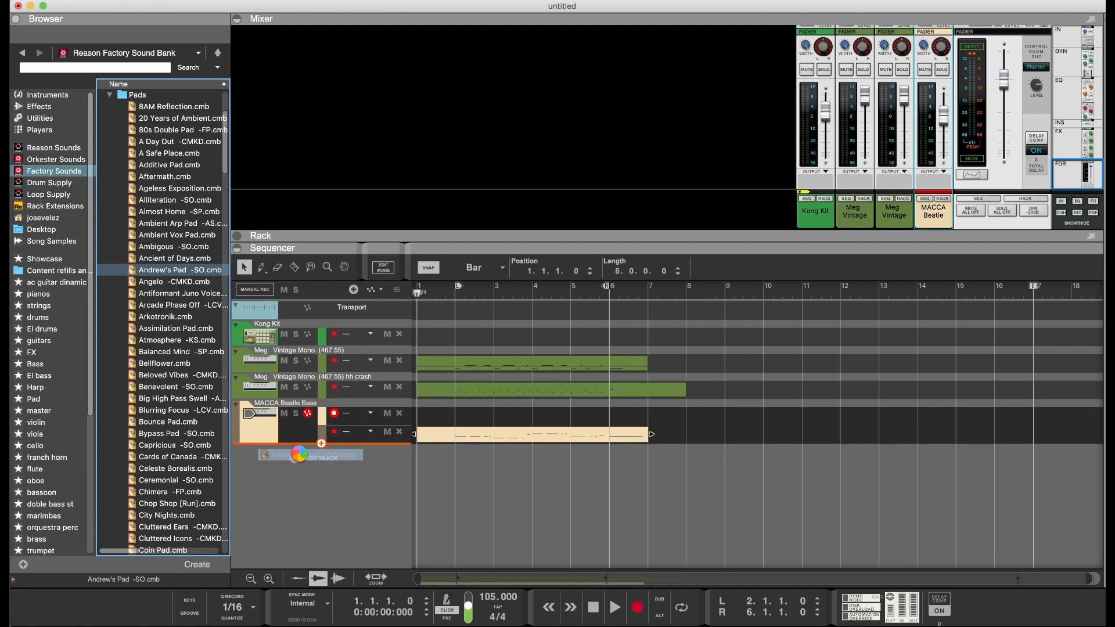
left_click_drag(299, 454, 277, 465)
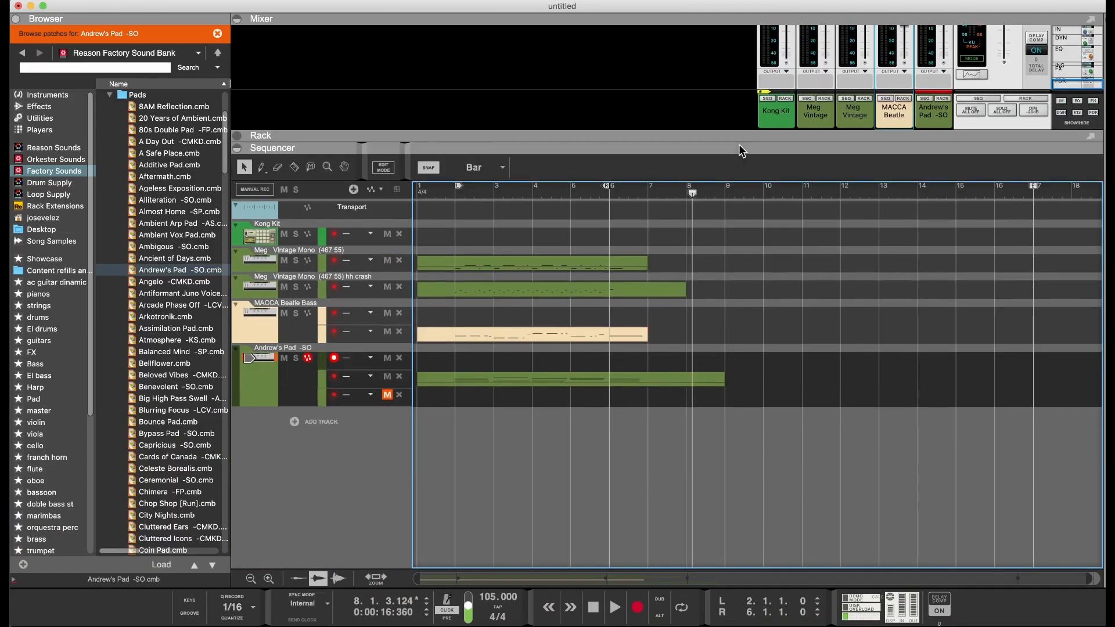
Shorten the F4 note at bar 3 in the Andrew's Pad -SO clip to 0.3.2.69 and place the playhead at 1.4.3.0
double_click(510, 380)
scroll(567, 376, "left", 1)
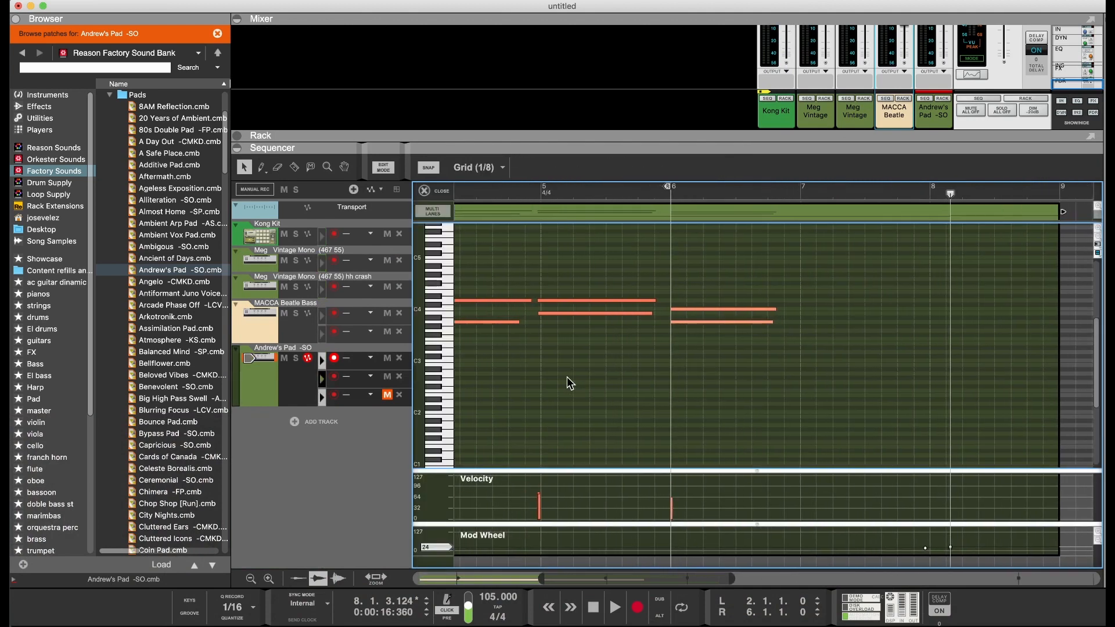
scroll(567, 376, "left", 10)
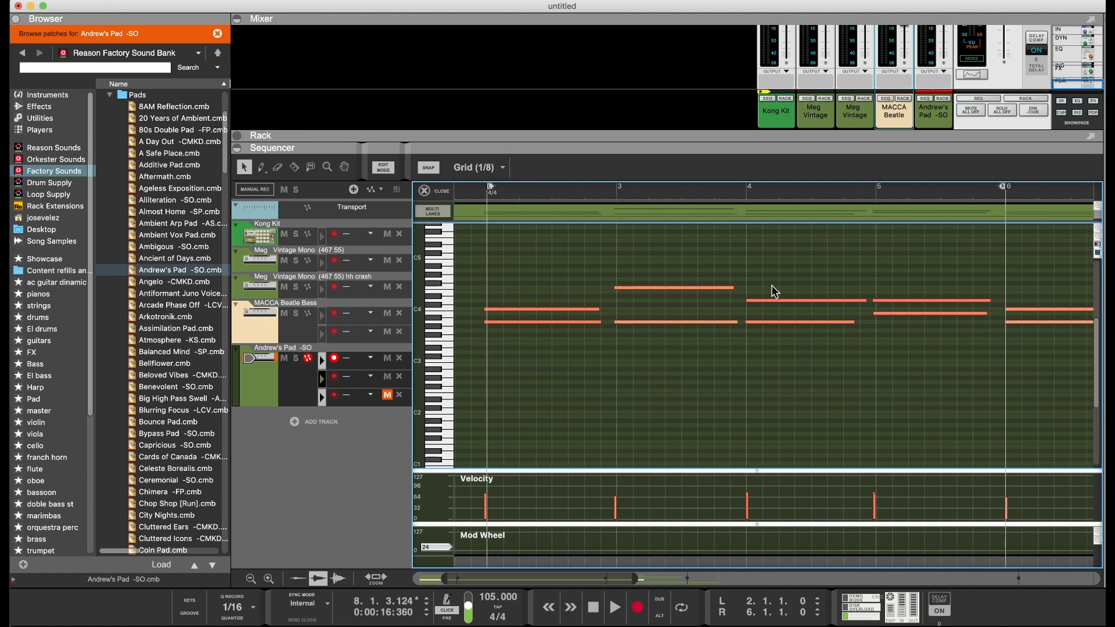
left_click(649, 289)
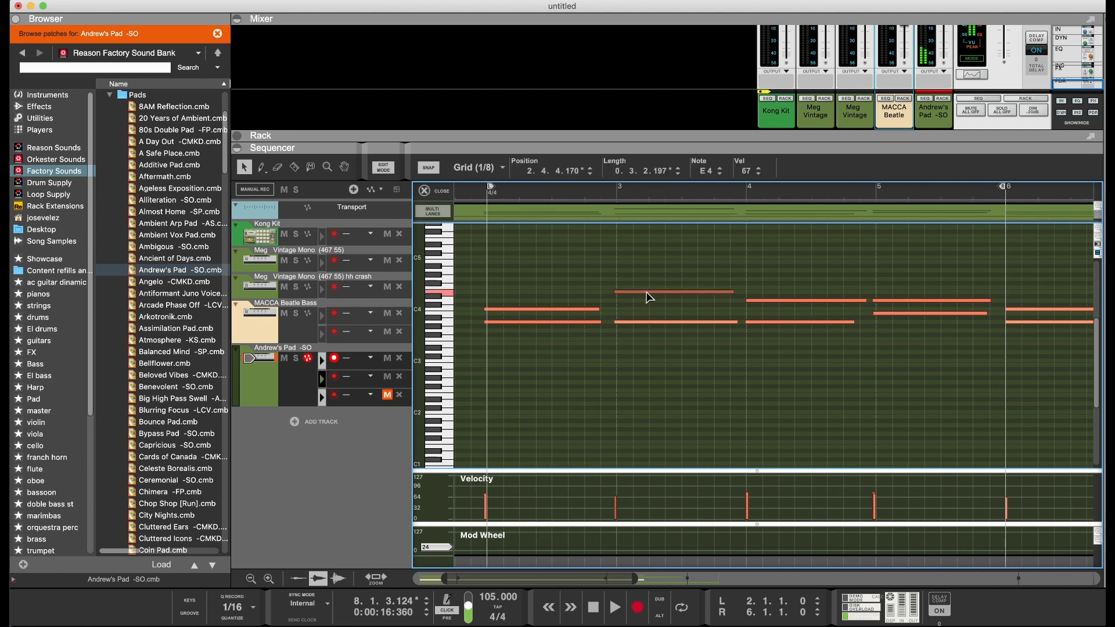
left_click_drag(648, 286, 661, 289)
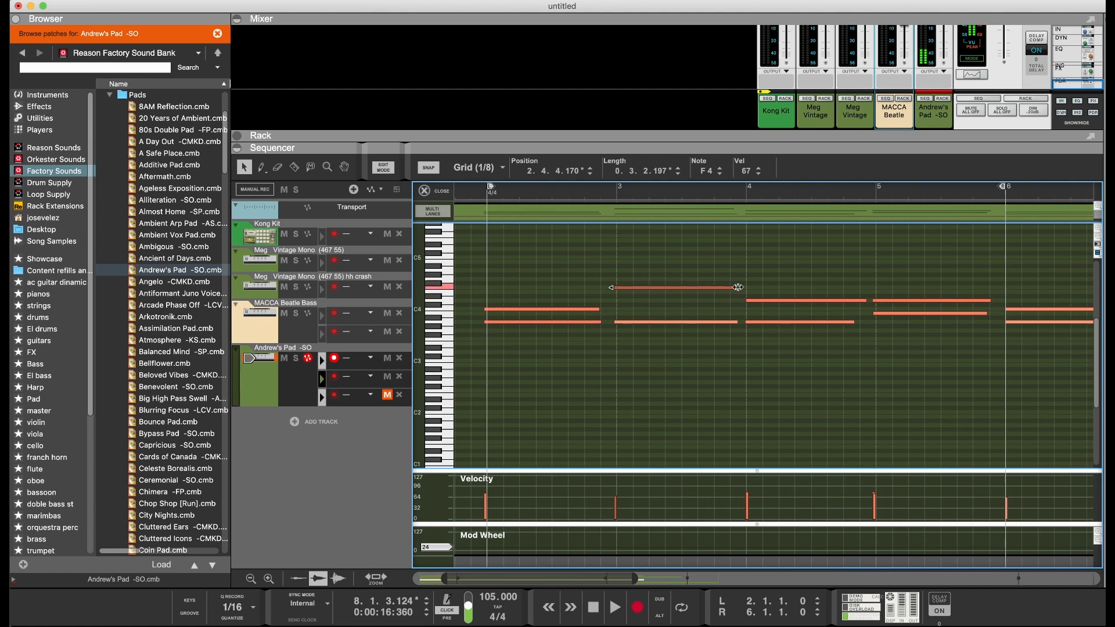
left_click_drag(738, 288, 678, 288)
left_click(475, 194)
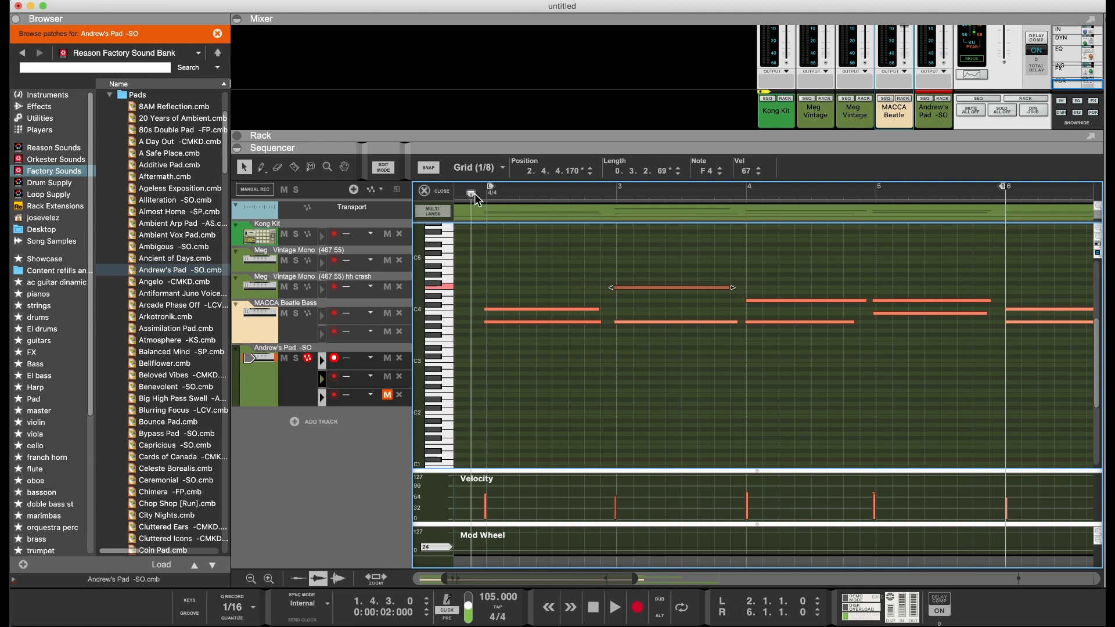
Play back the song from 1.4.3.0, enlarge the mixer area and slightly lower the MACCA Beatle channel's fader
key("space")
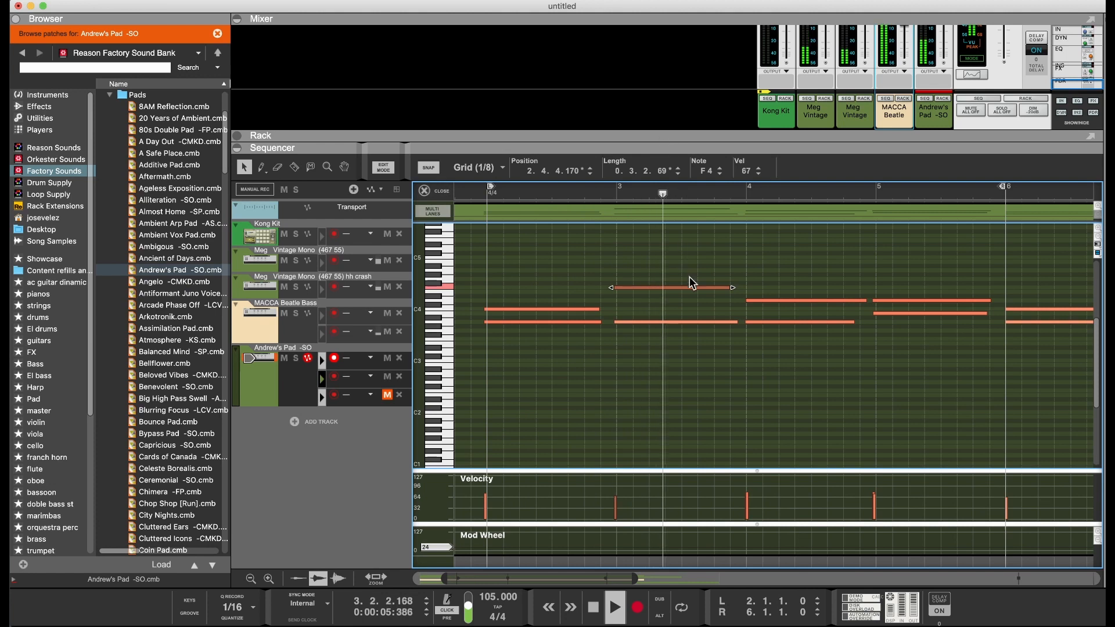
left_click_drag(667, 137, 668, 284)
left_click_drag(907, 169, 908, 173)
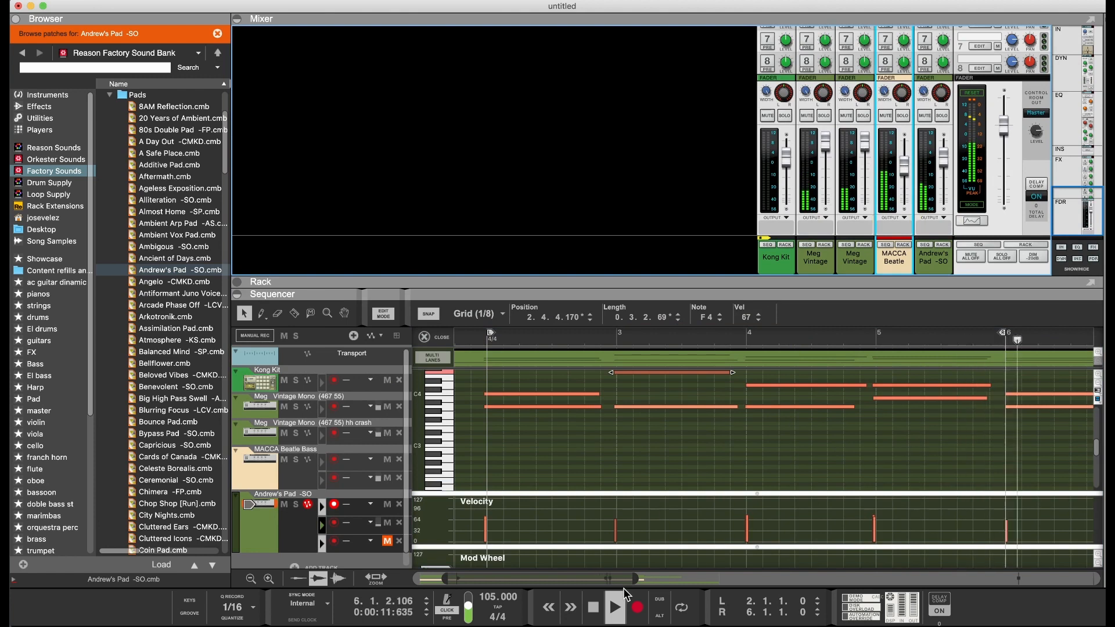
left_click(592, 607)
Rename the second Meg Vintage Mono mixer channel to Meg hh crash and stop playback
left_click(855, 259)
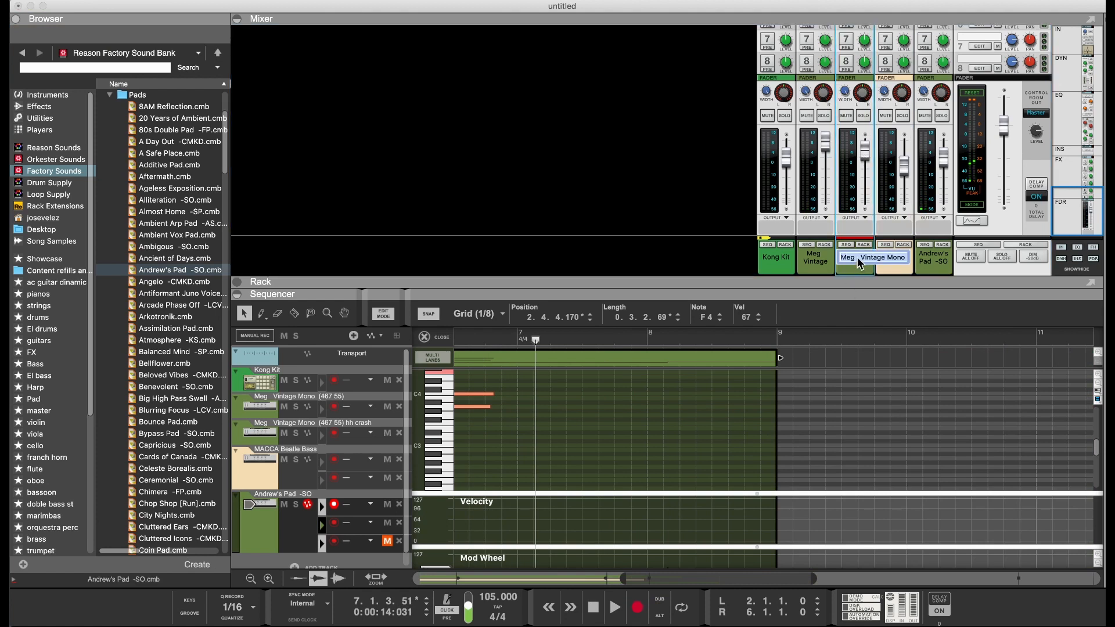
left_click(860, 256)
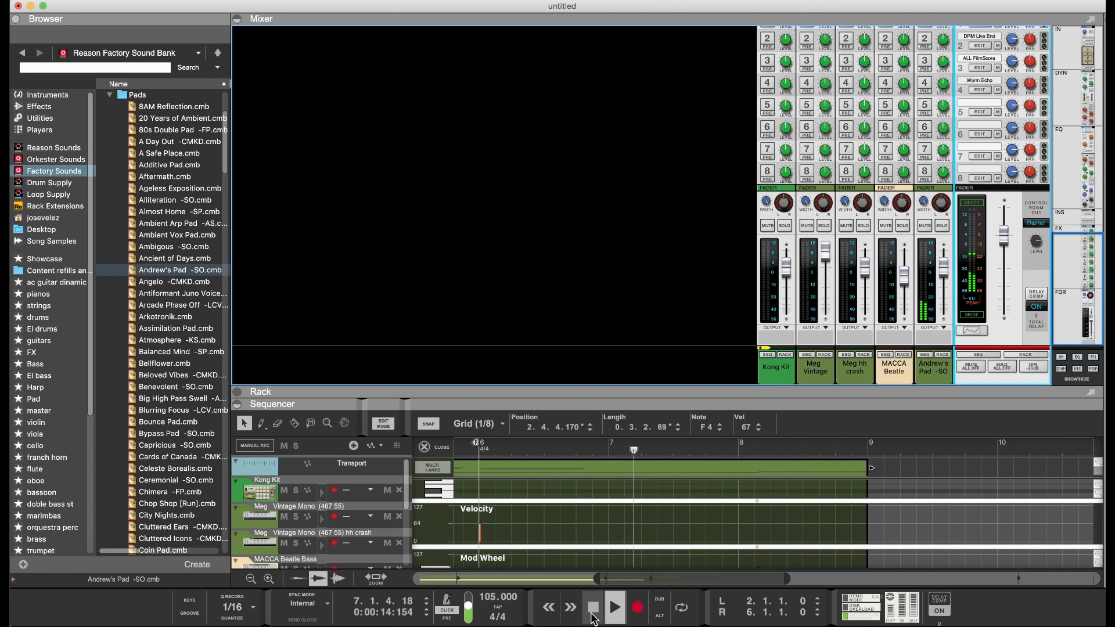
left_click(593, 607)
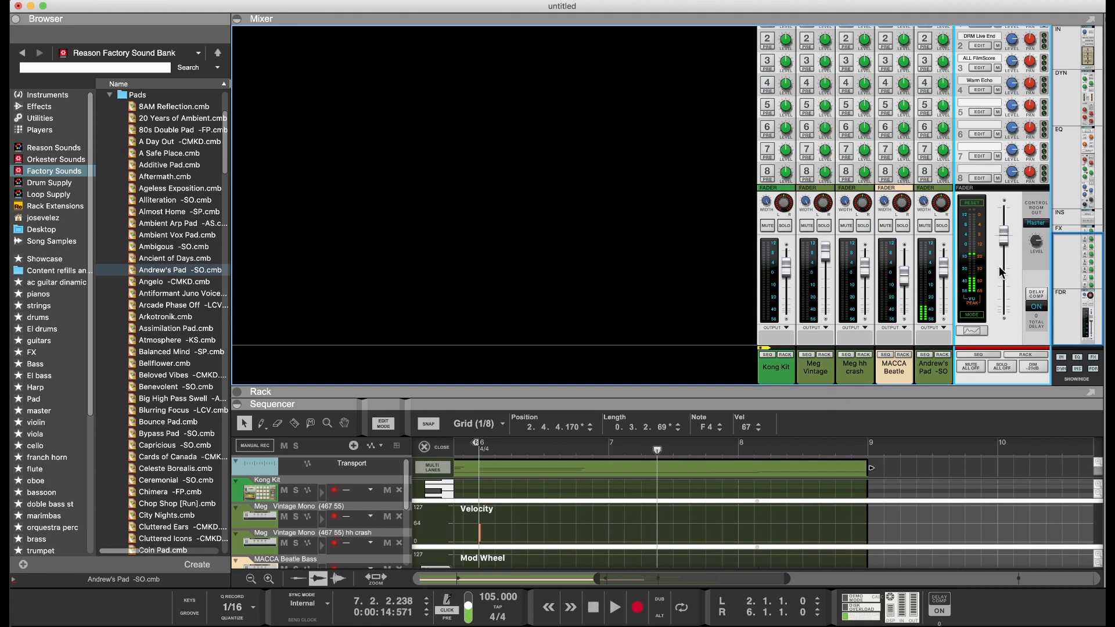
Set the master meter mode to PPM + Peak and lower the Meg Vintage channel's fader to about 5.7 dB during playback
left_click(973, 315)
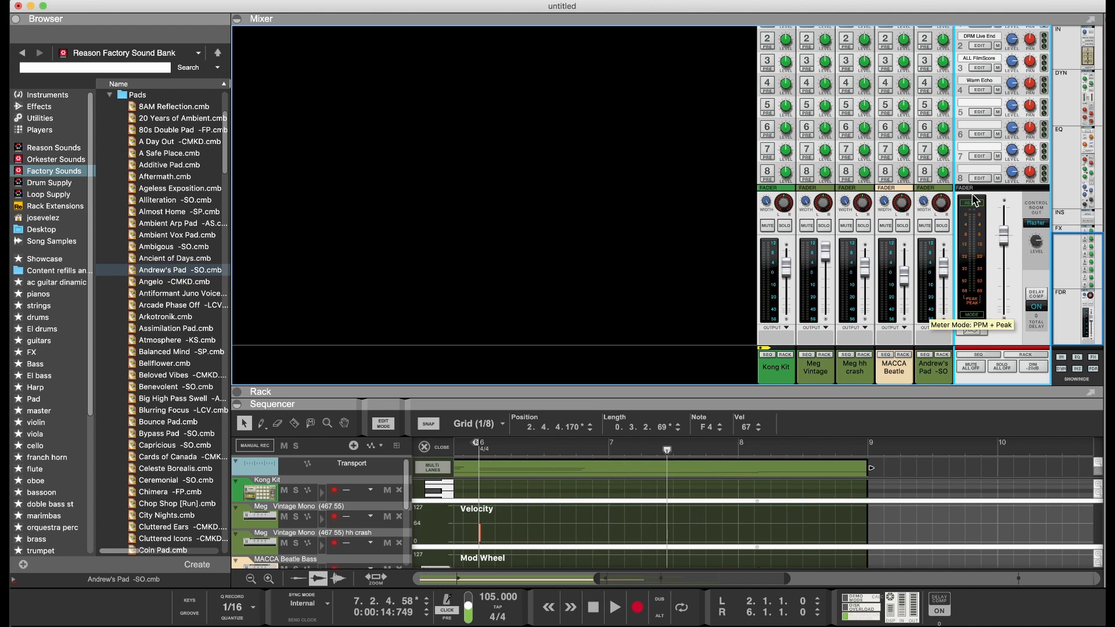
left_click(592, 608)
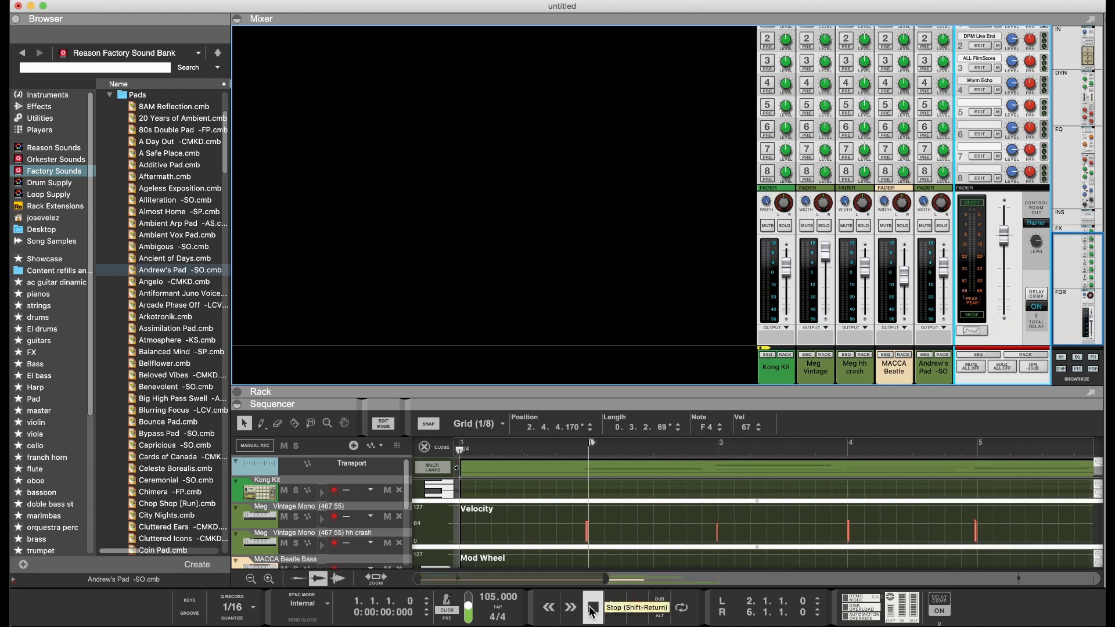
left_click(615, 607)
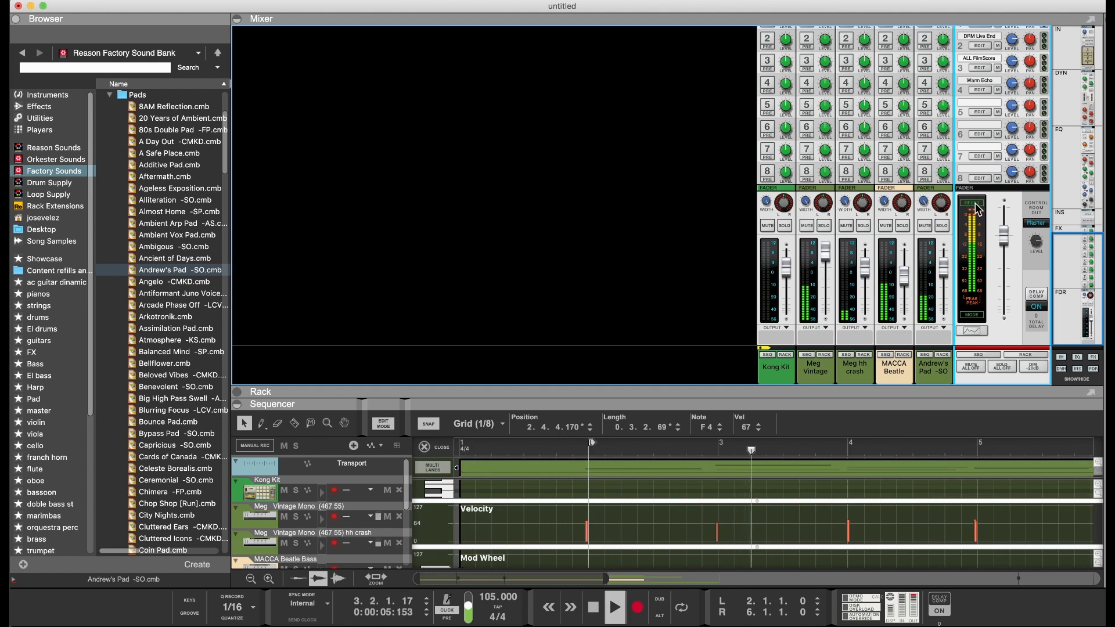
left_click(828, 265)
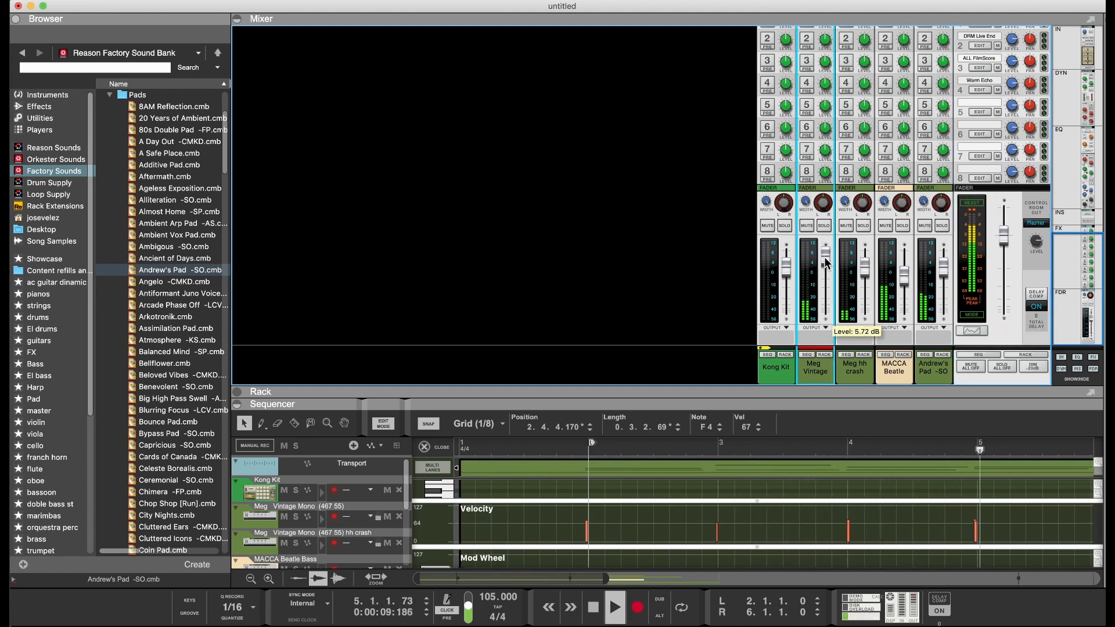
left_click(967, 215)
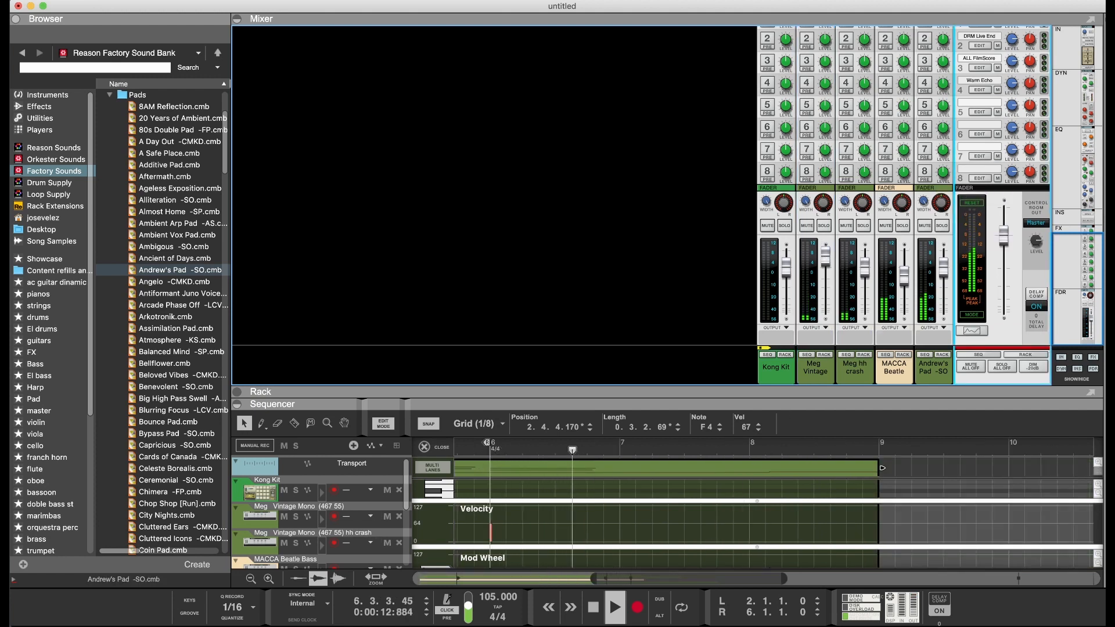
double_click(593, 614)
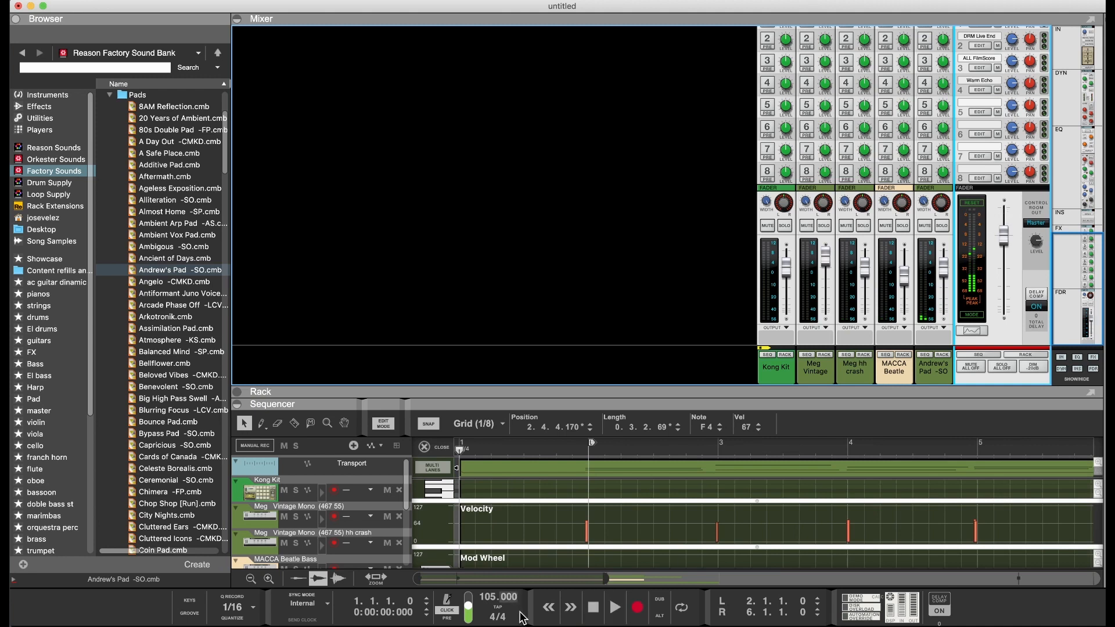
Slightly lower the Meg Vintage and MACCA Beatle faders during playback from the start, and return the playhead to bar 1
left_click(615, 607)
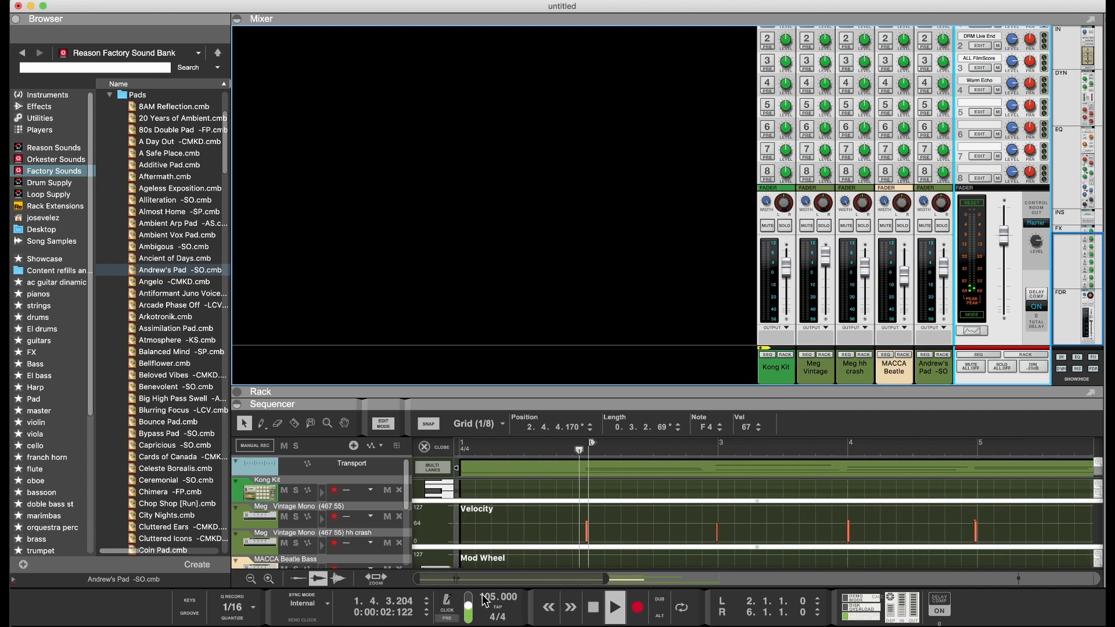
left_click(828, 267)
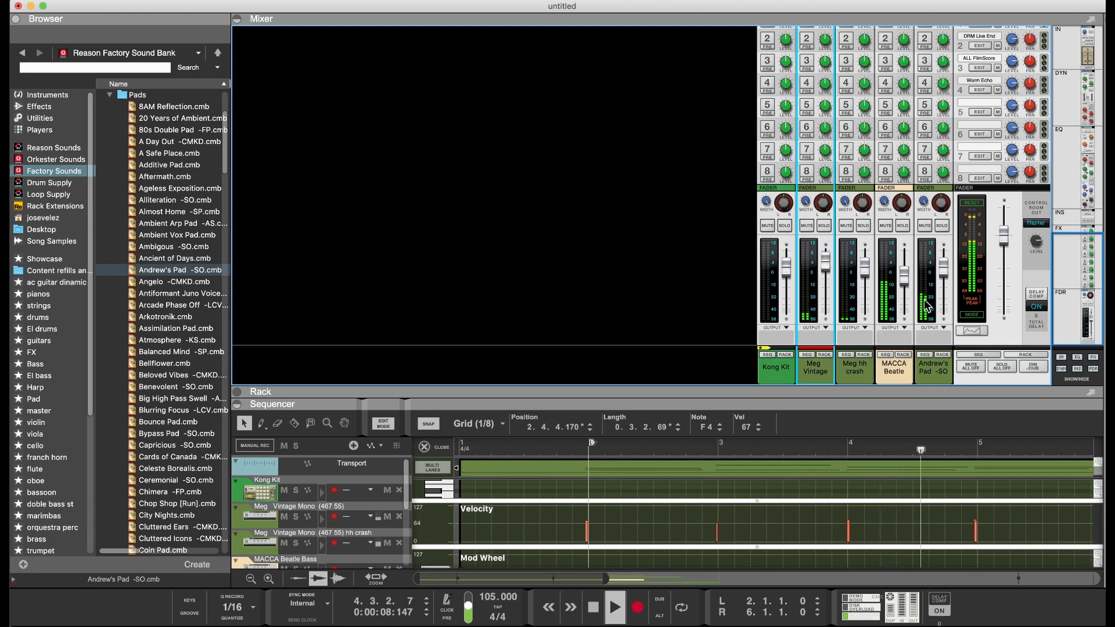
left_click(904, 284)
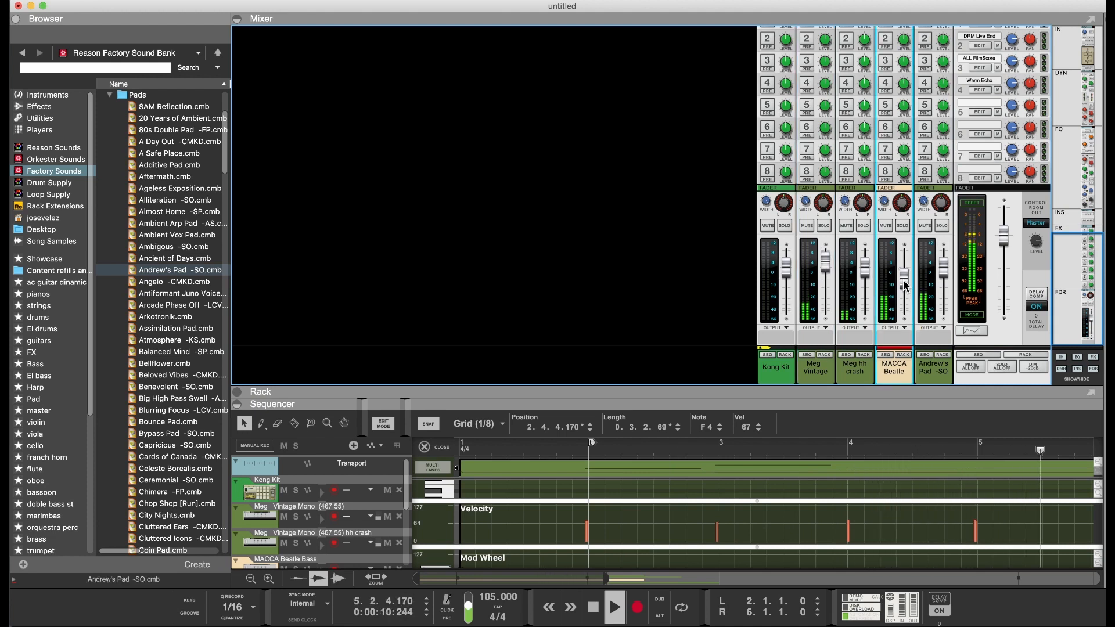
left_click(944, 271)
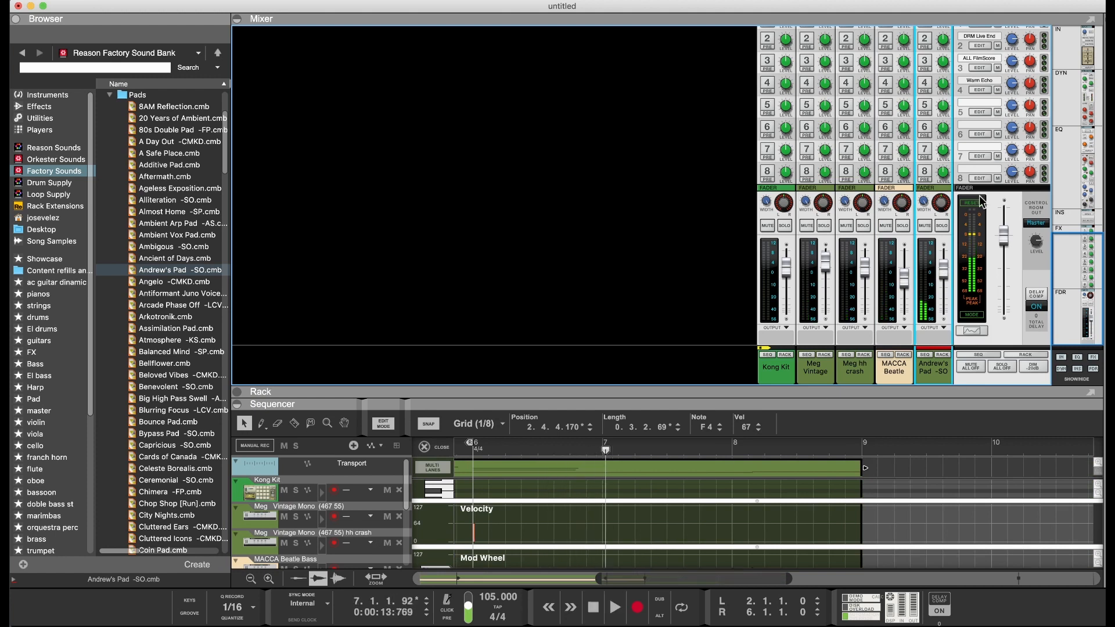
left_click(593, 610)
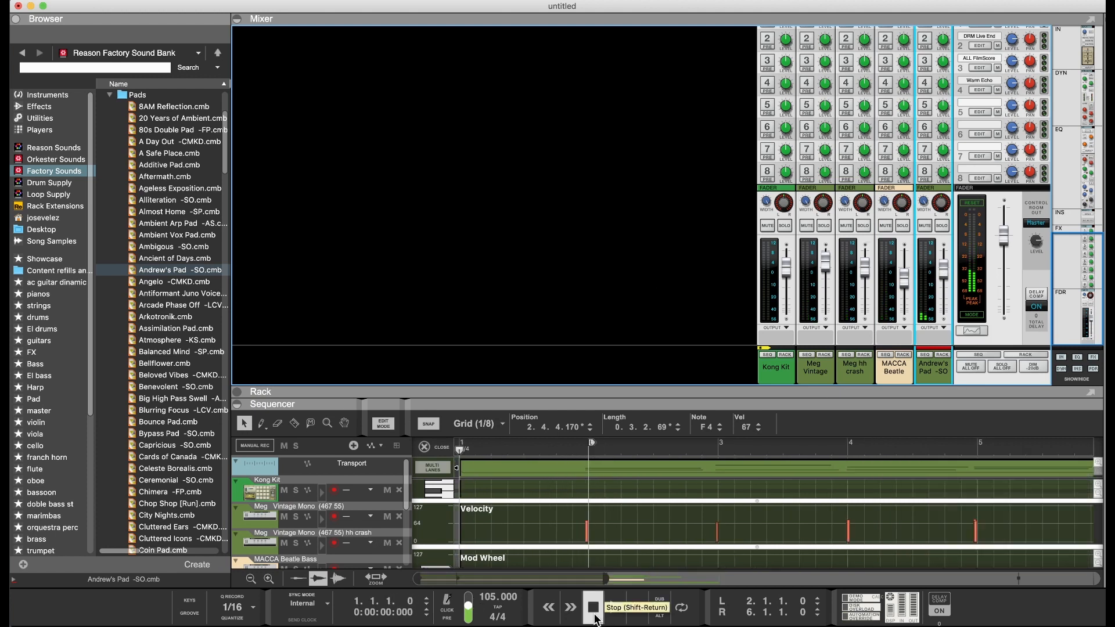
Play back the adjusted mix from the start into bar 6, and briefly hide and restore the browser
left_click(610, 612)
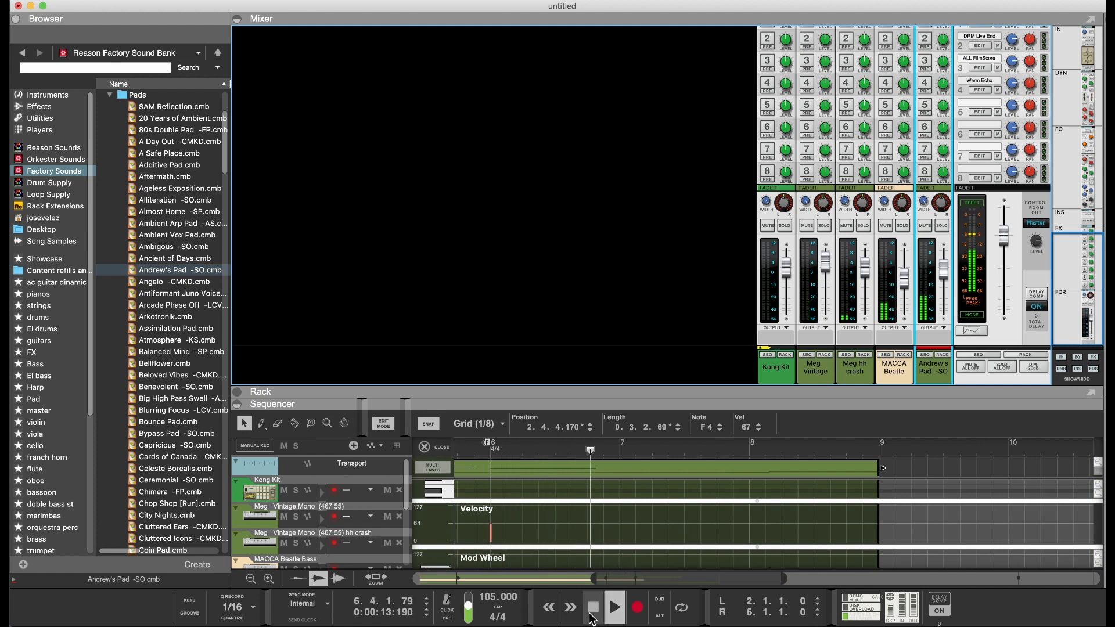
key("space")
left_click(15, 19)
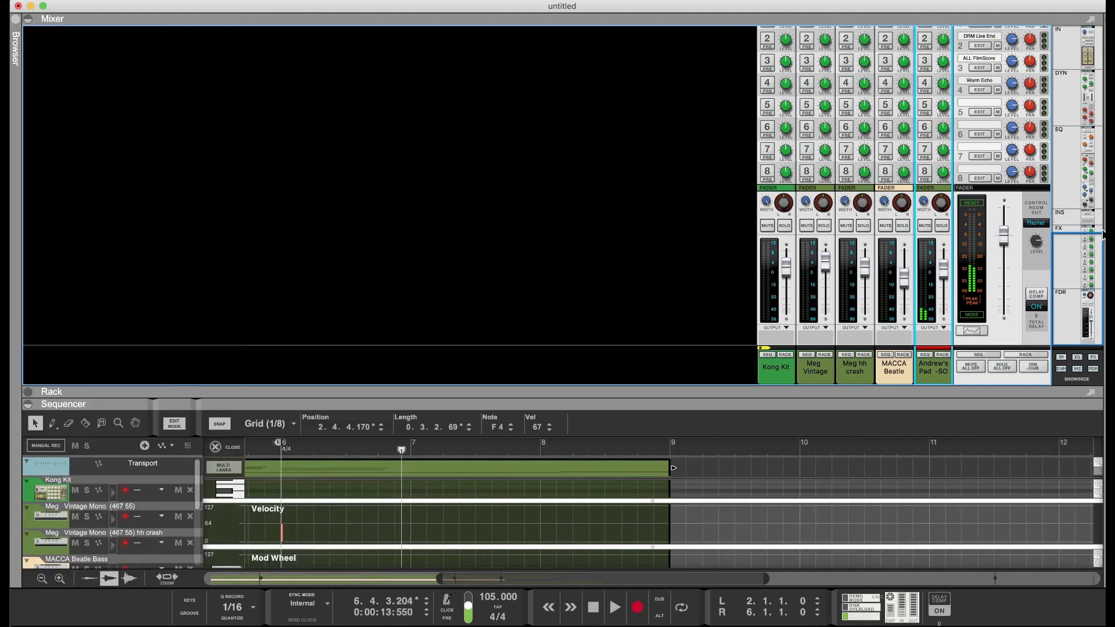
left_click(17, 21)
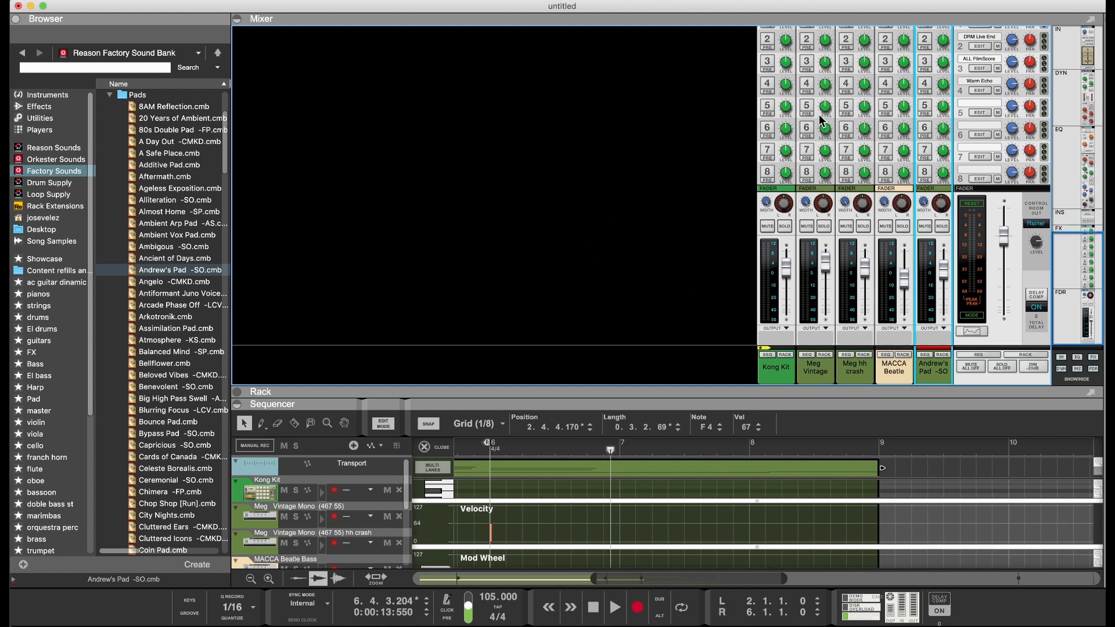
Examine the mixer's send effects and their rack devices, unfolding and refolding the ALL 1st Plate RV7000 reverb
scroll(821, 116, "up", 2)
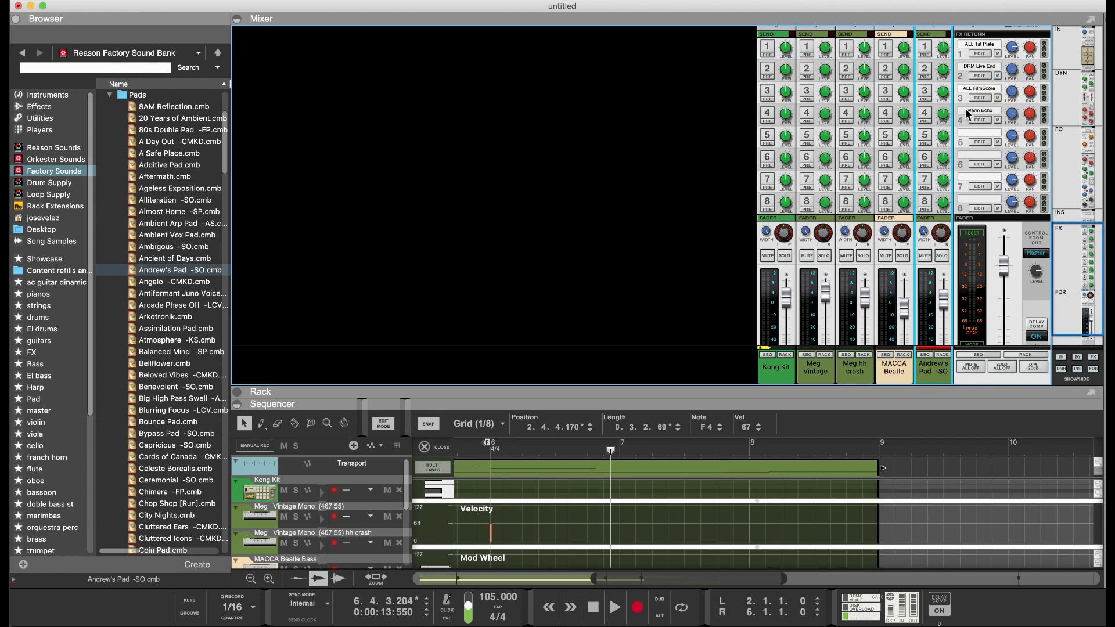
left_click(807, 50)
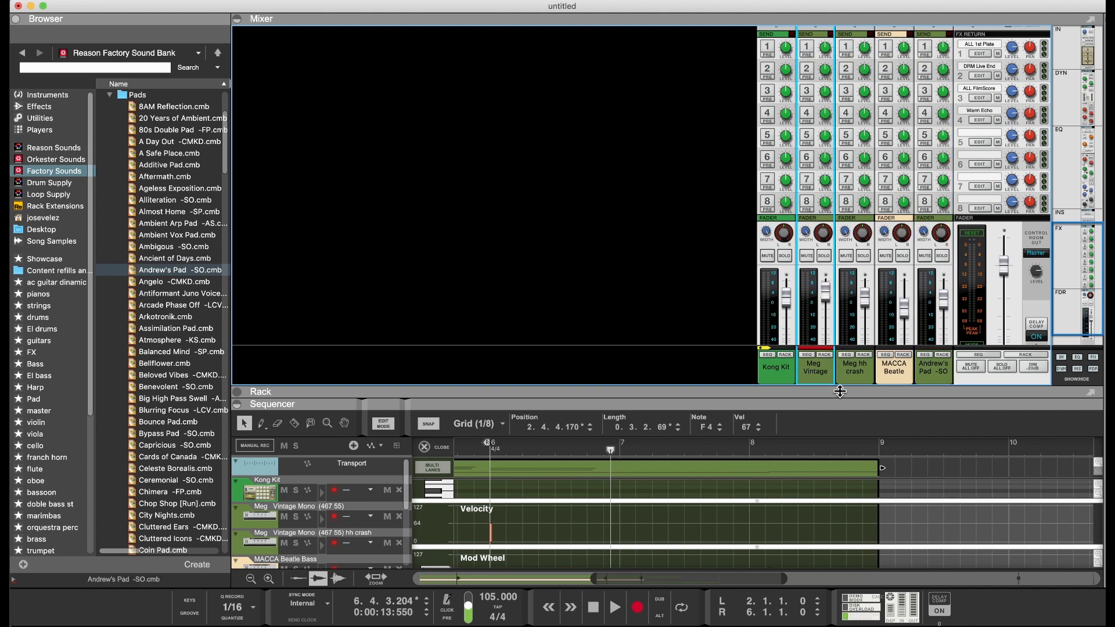
left_click_drag(843, 389, 843, 197)
scroll(622, 319, "up", 10)
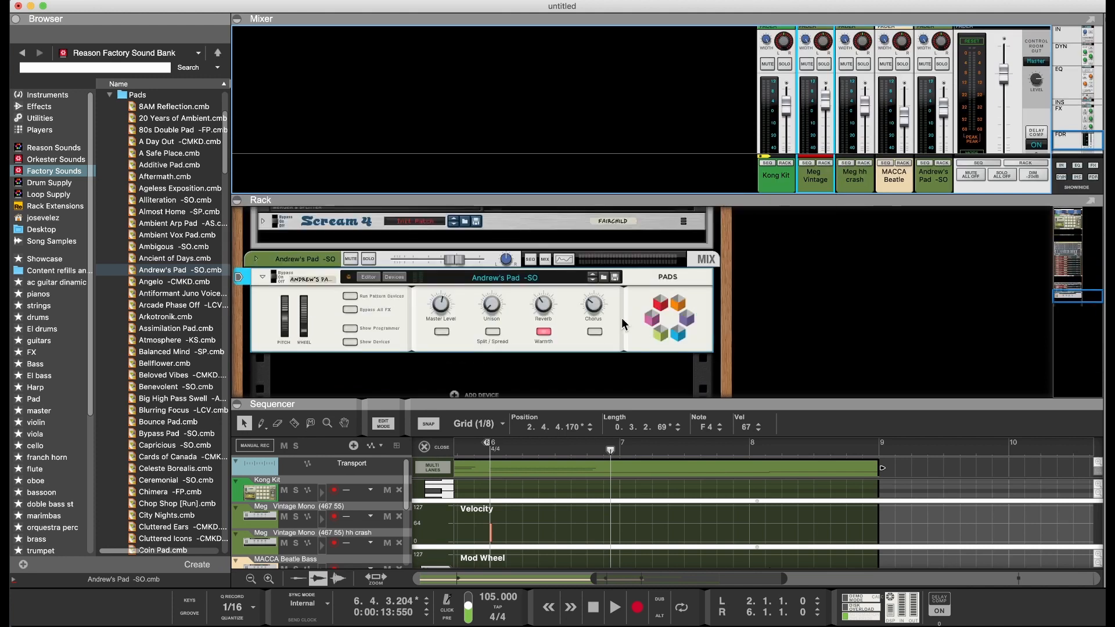
scroll(621, 319, "up", 15)
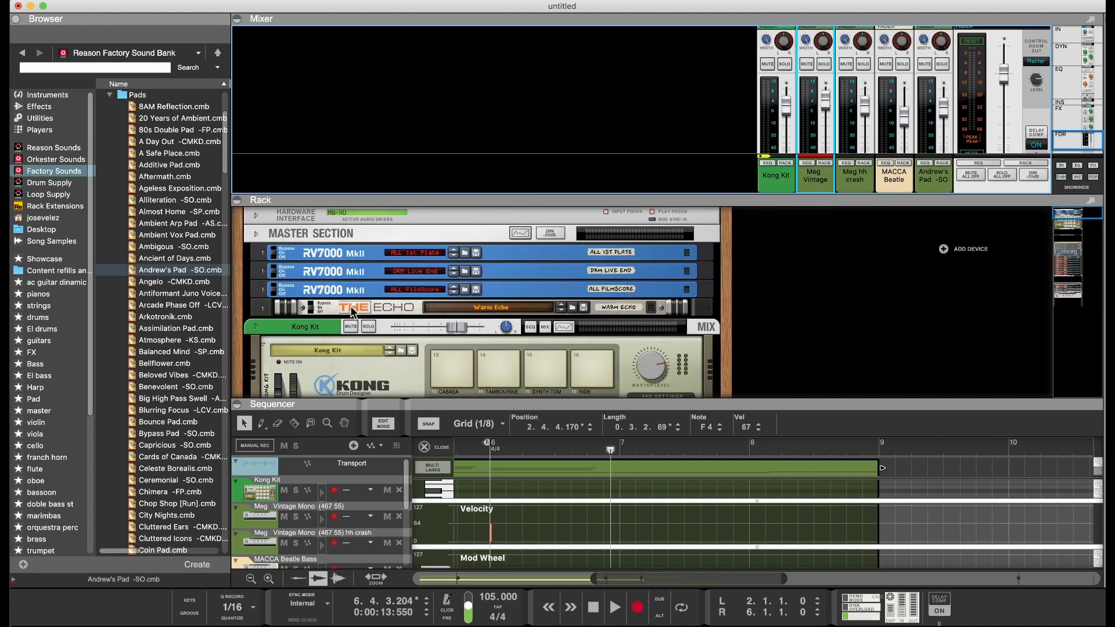
left_click(262, 253)
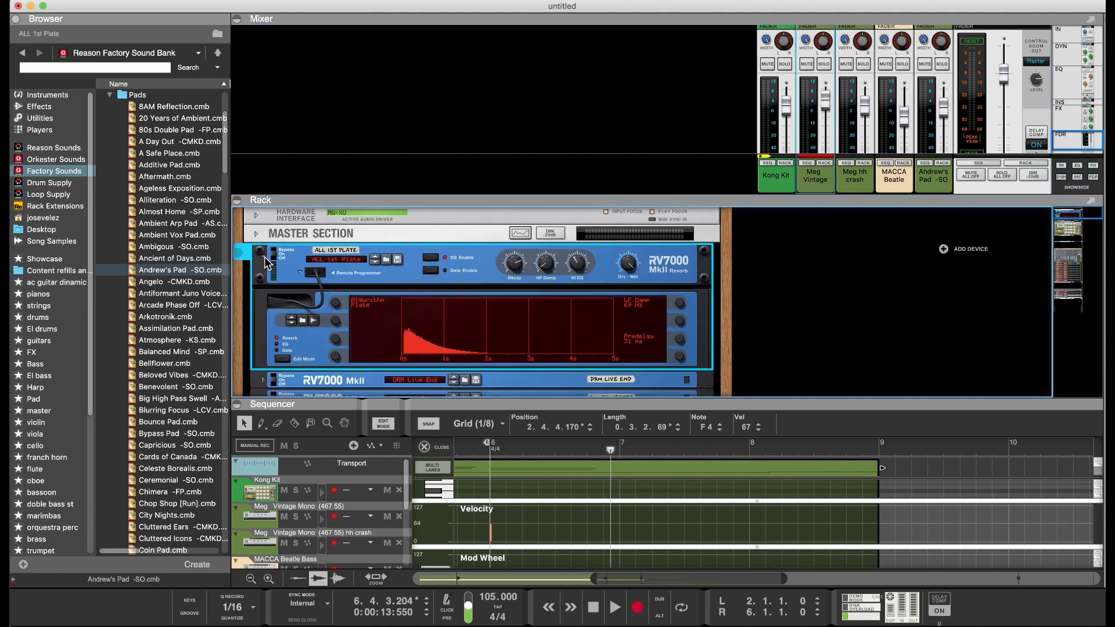
left_click(264, 257)
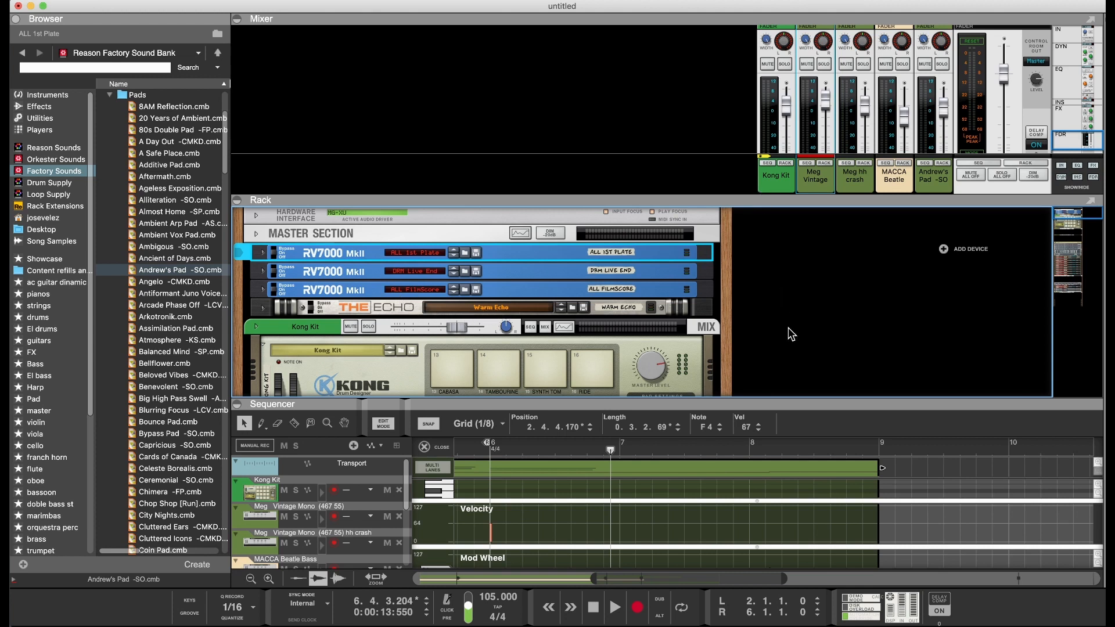
left_click_drag(789, 327, 803, 390)
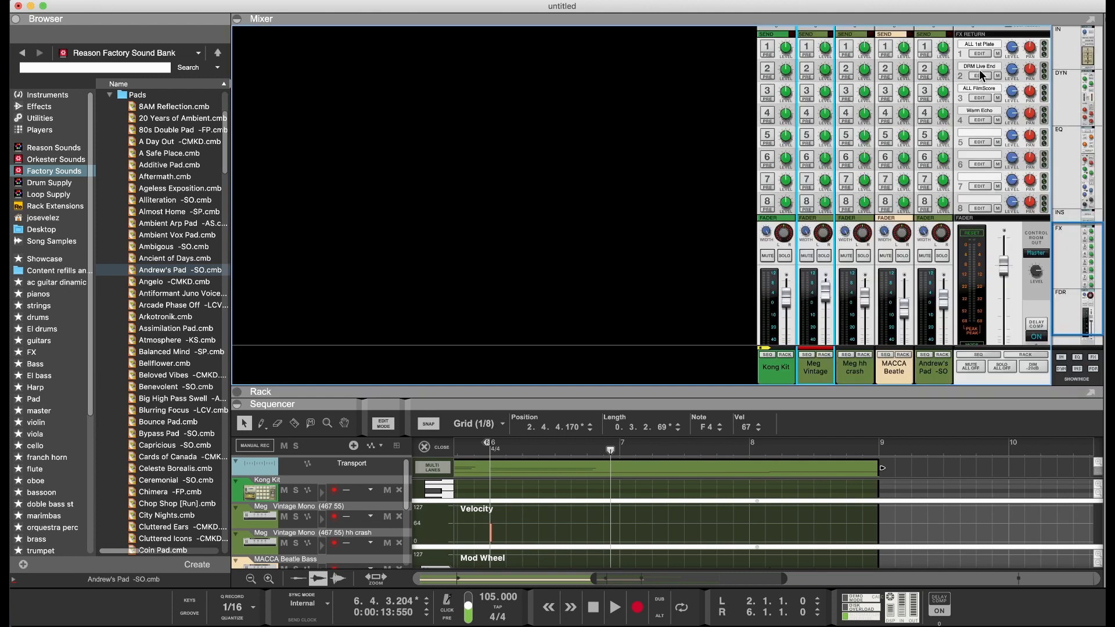
Turn on the Meg Vintage channel's FX2 send to DRM Live End and set its level to about -3 dB during playback
left_click(808, 69)
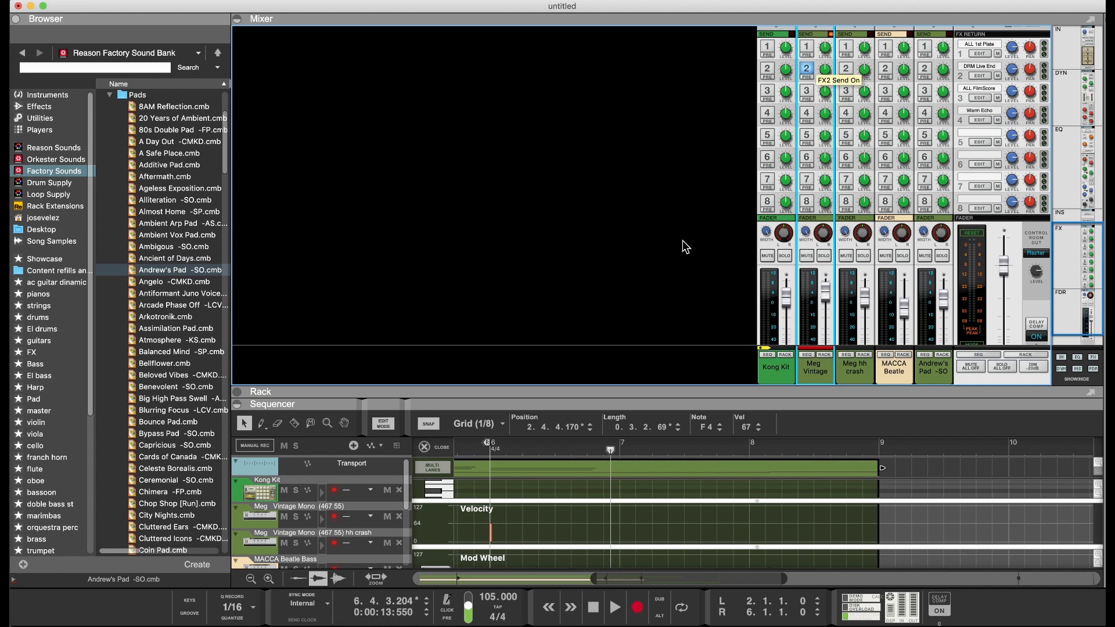
left_click_drag(739, 403, 745, 259)
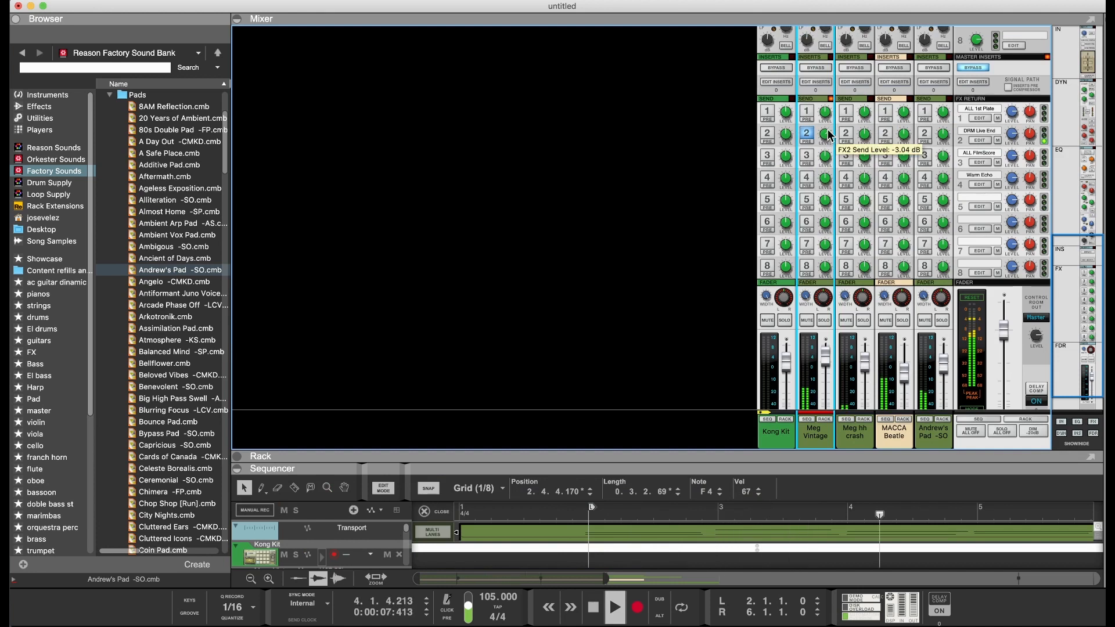
left_click_drag(828, 131, 828, 128)
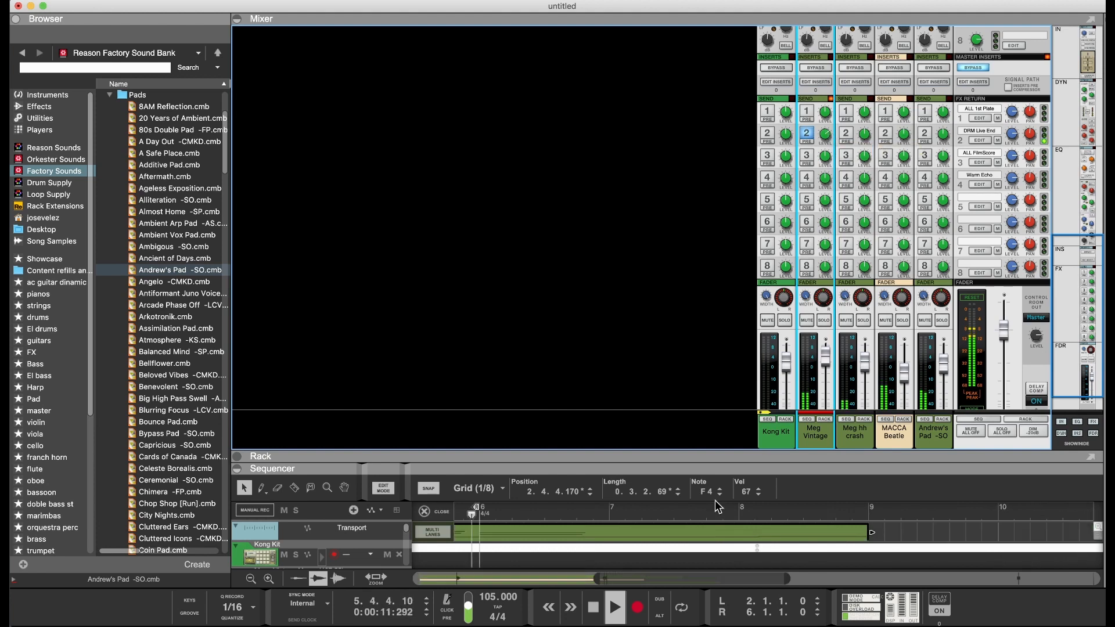
left_click(593, 615)
left_click(593, 615)
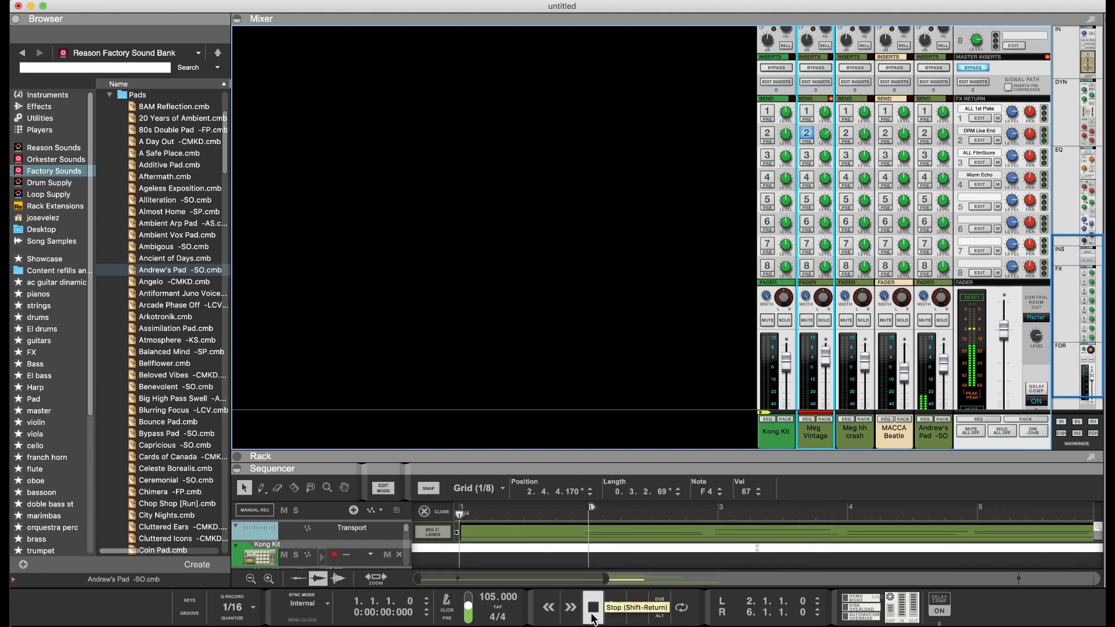
Audition the Meg Vintage channel's FX1 send to ALL 1st Plate during playback, and switch off its FX1 and FX2 sends
left_click(807, 112)
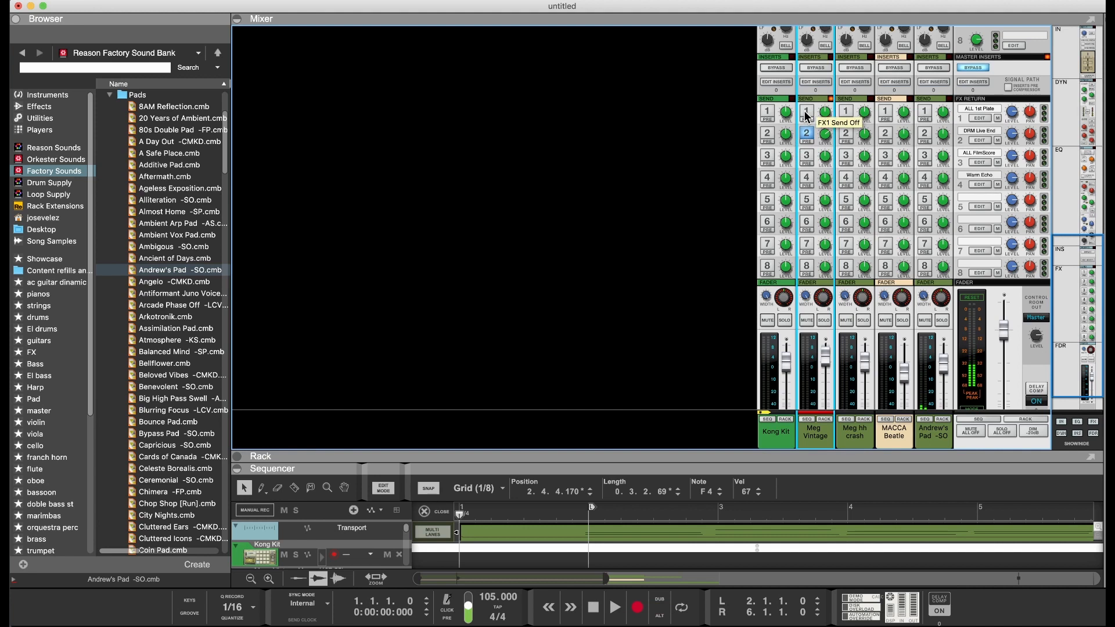
mouse_move(826, 116)
left_click_drag(824, 116, 824, 117)
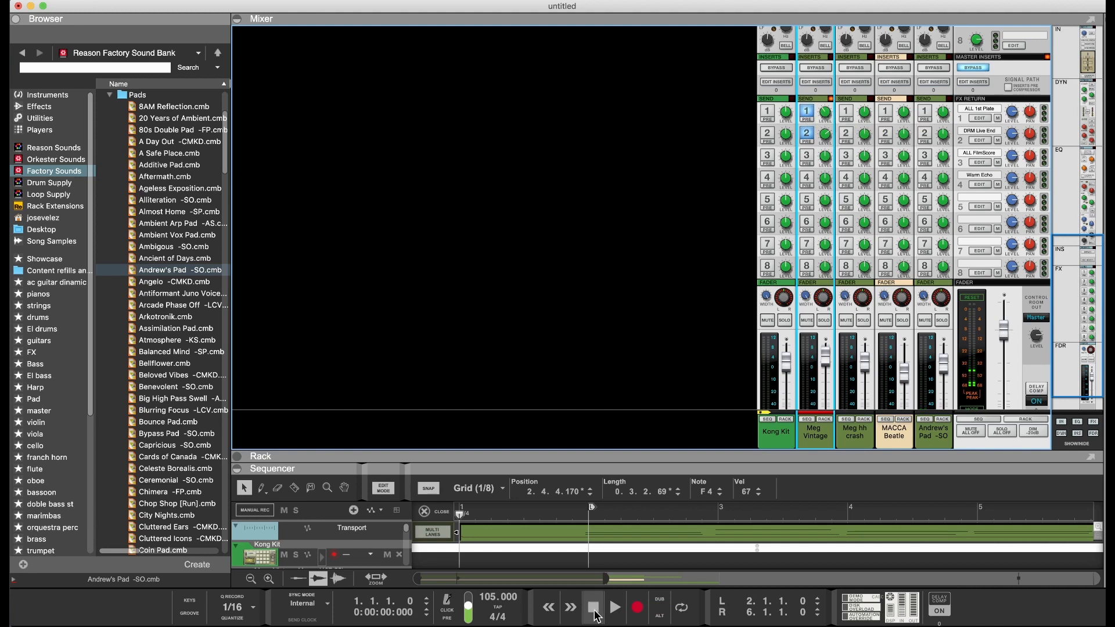
left_click(611, 608)
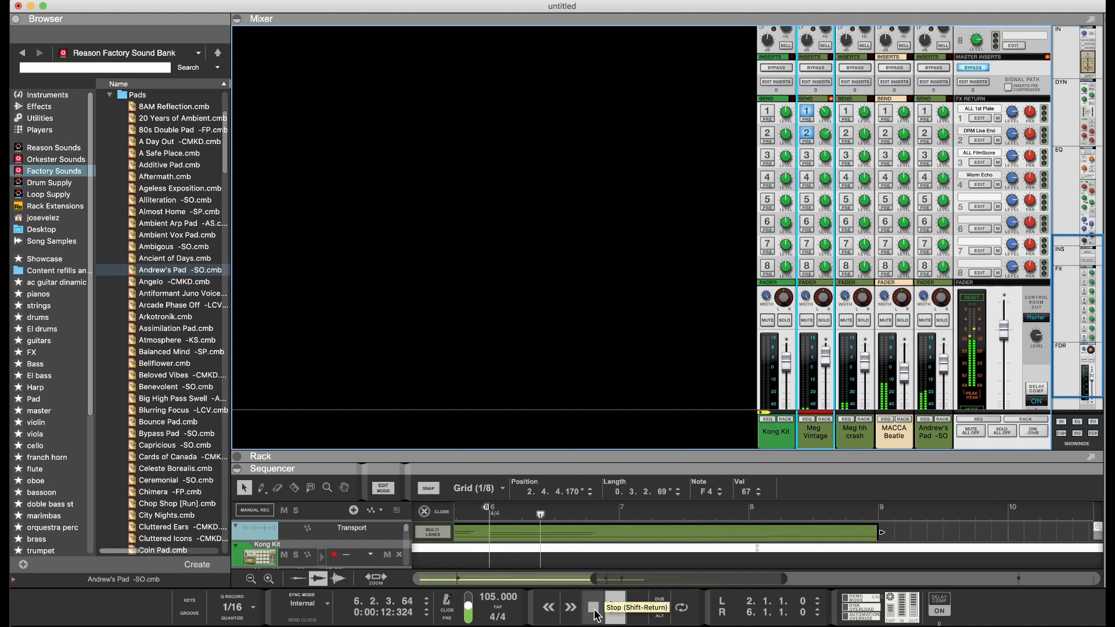
left_click(595, 610)
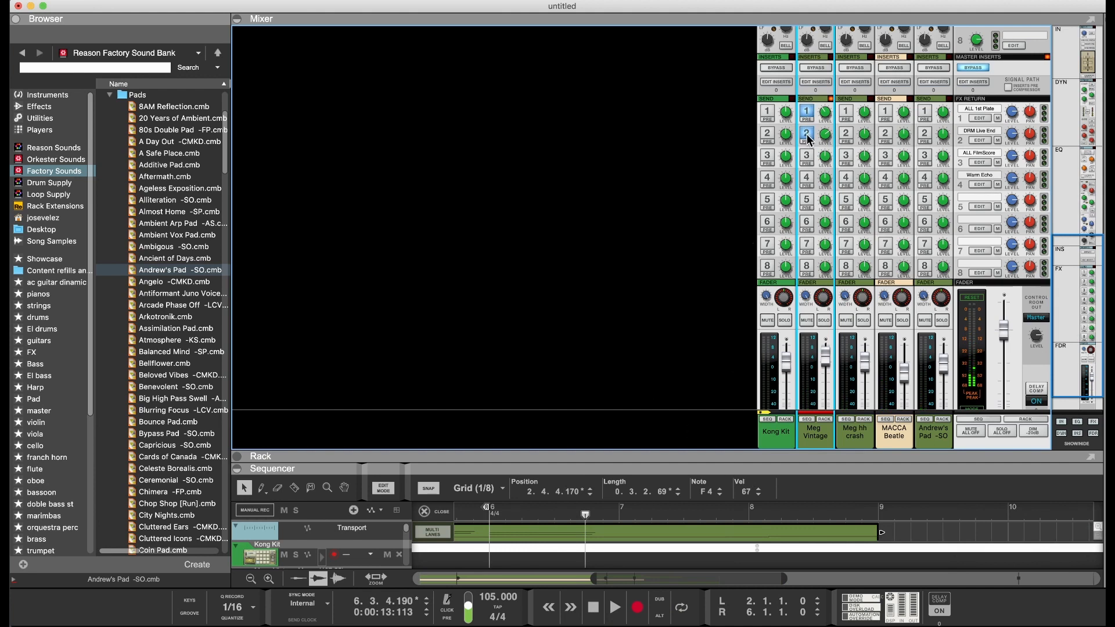
left_click(806, 112)
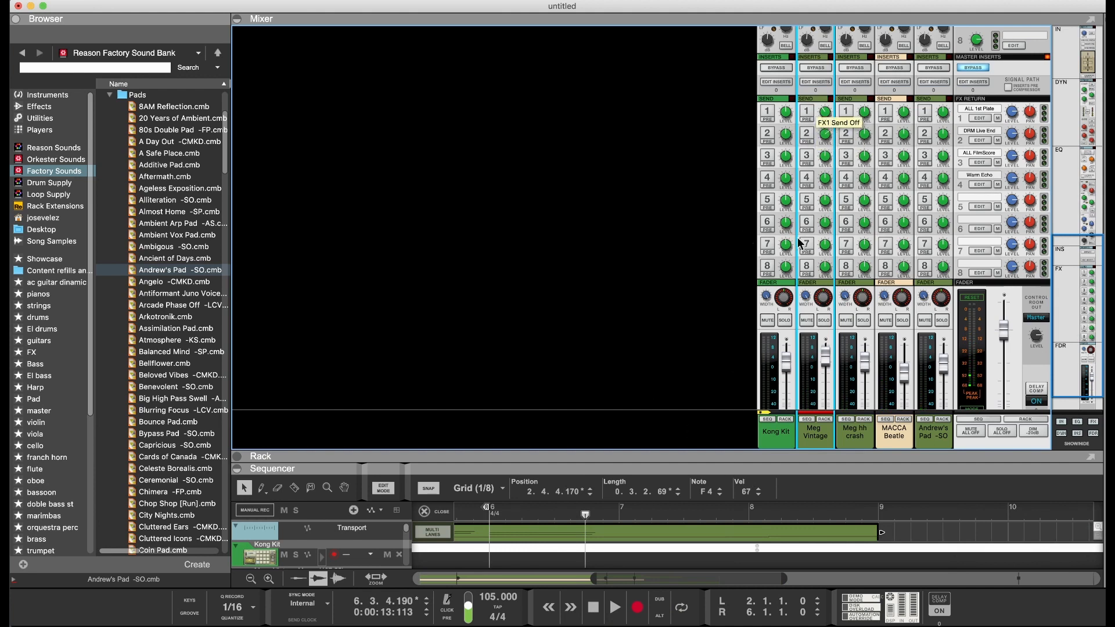
Bring up the rack, solo the Meg Vintage channel during playback from the start, and show its Combinator's internal devices
left_click_drag(817, 453, 791, 149)
scroll(358, 283, "down", 8)
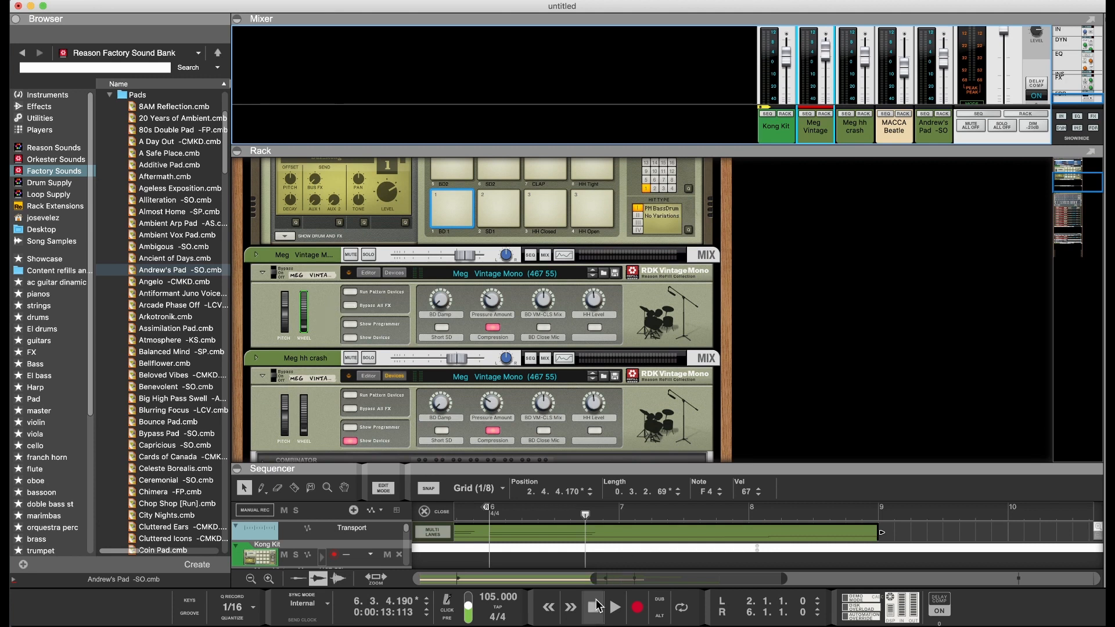
left_click(593, 616)
left_click(615, 608)
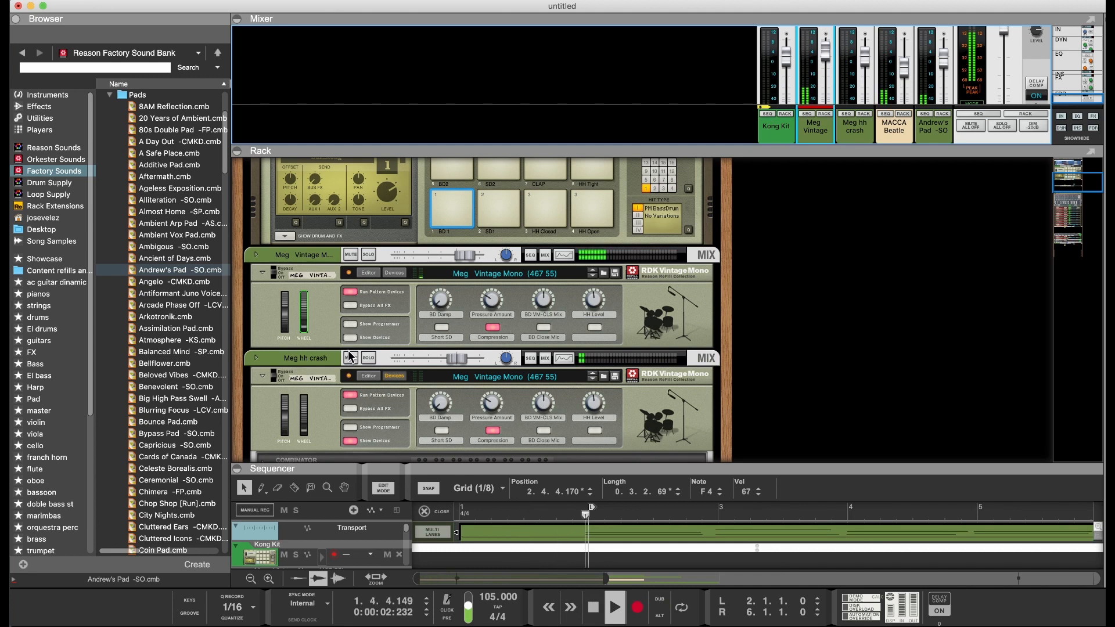
left_click(368, 254)
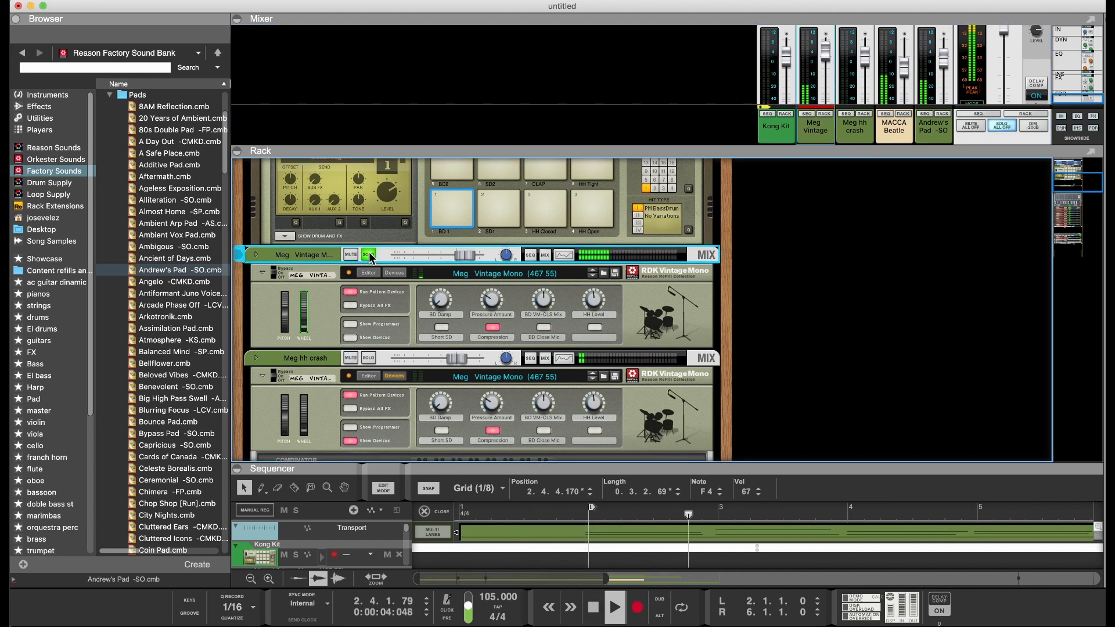
left_click(354, 337)
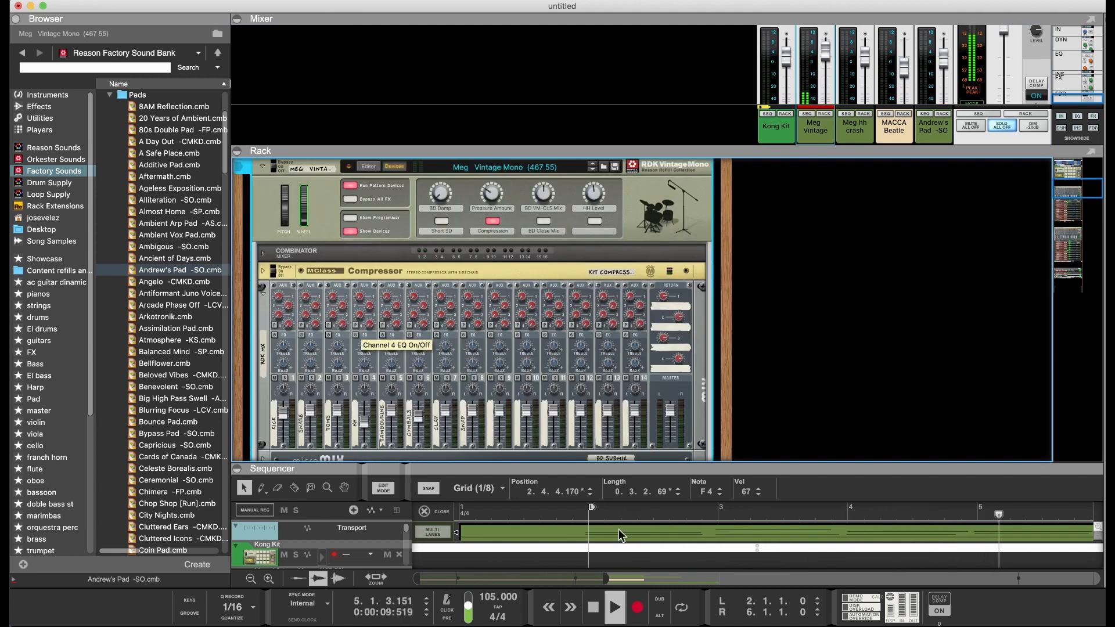
left_click(593, 607)
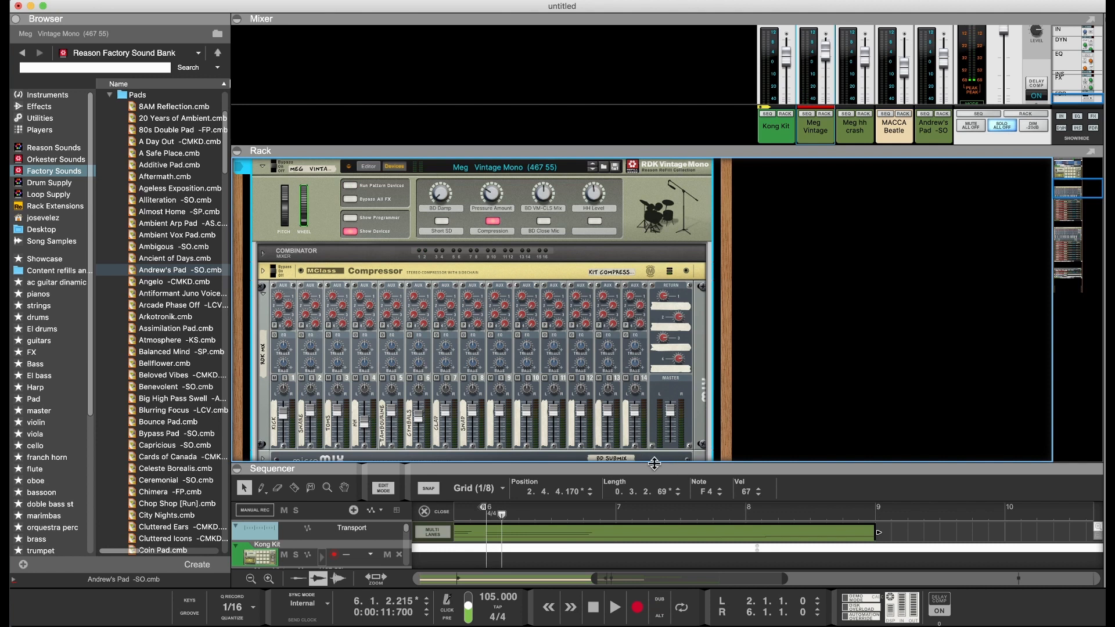
Enlarge the rack, insert an RV7000 MkII Reverb below the Combinator's internal mixer, and check its rear cabling
left_click_drag(702, 563, 701, 577)
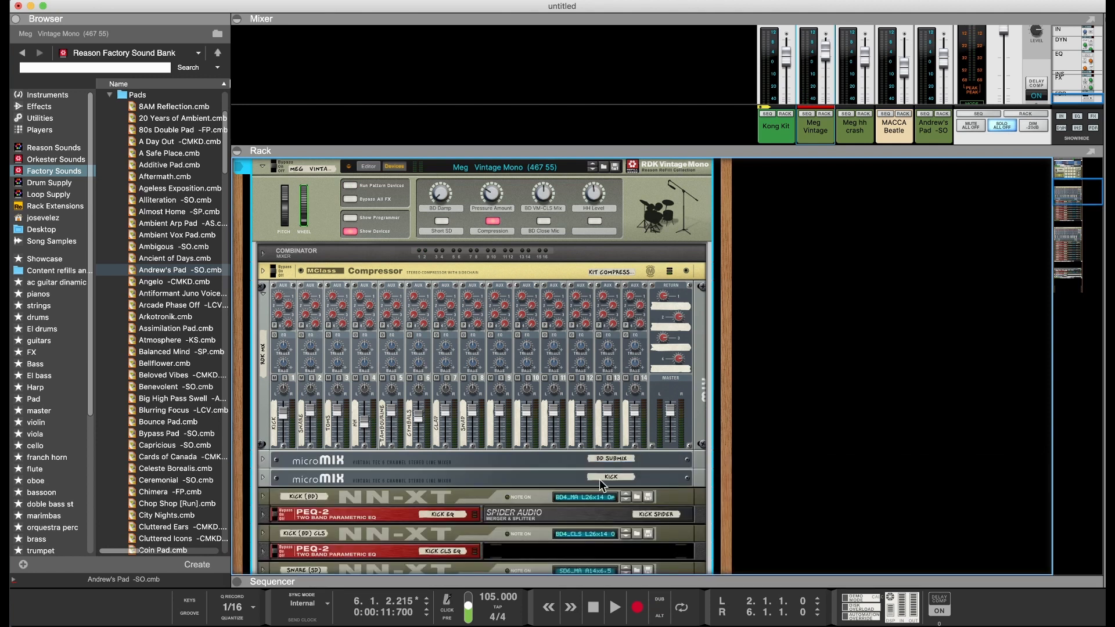
left_click(39, 107)
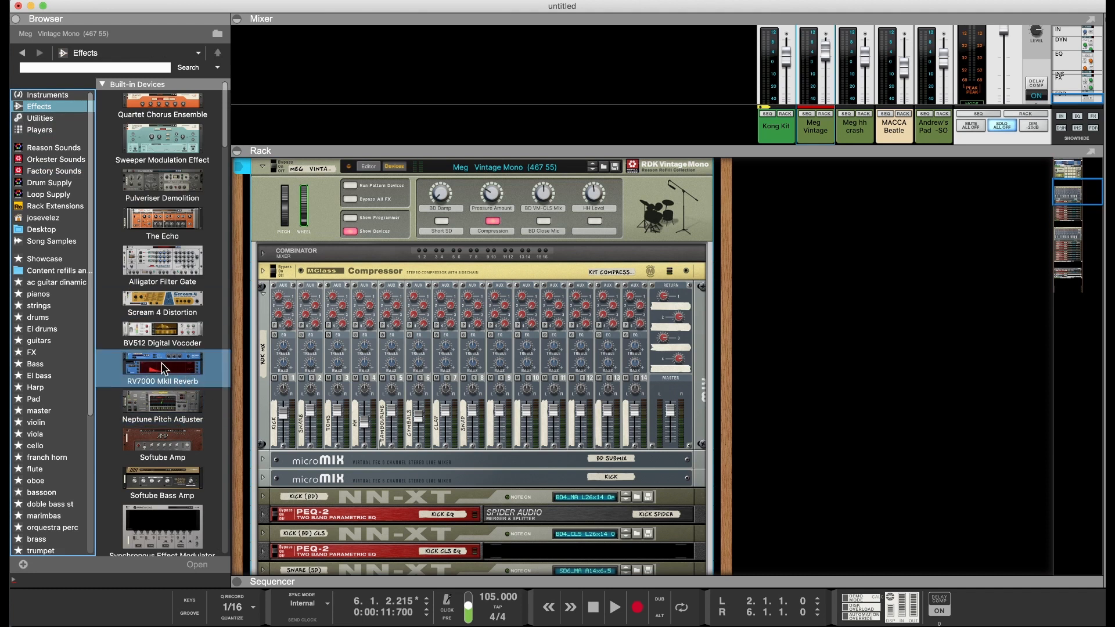
left_click_drag(158, 364, 365, 450)
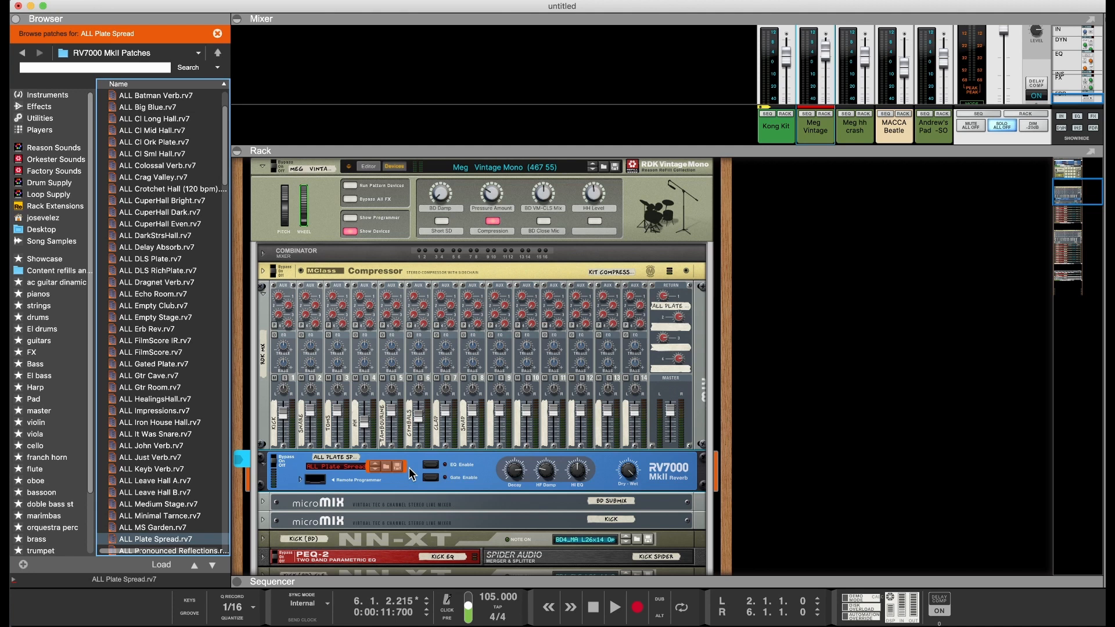
key("Tab")
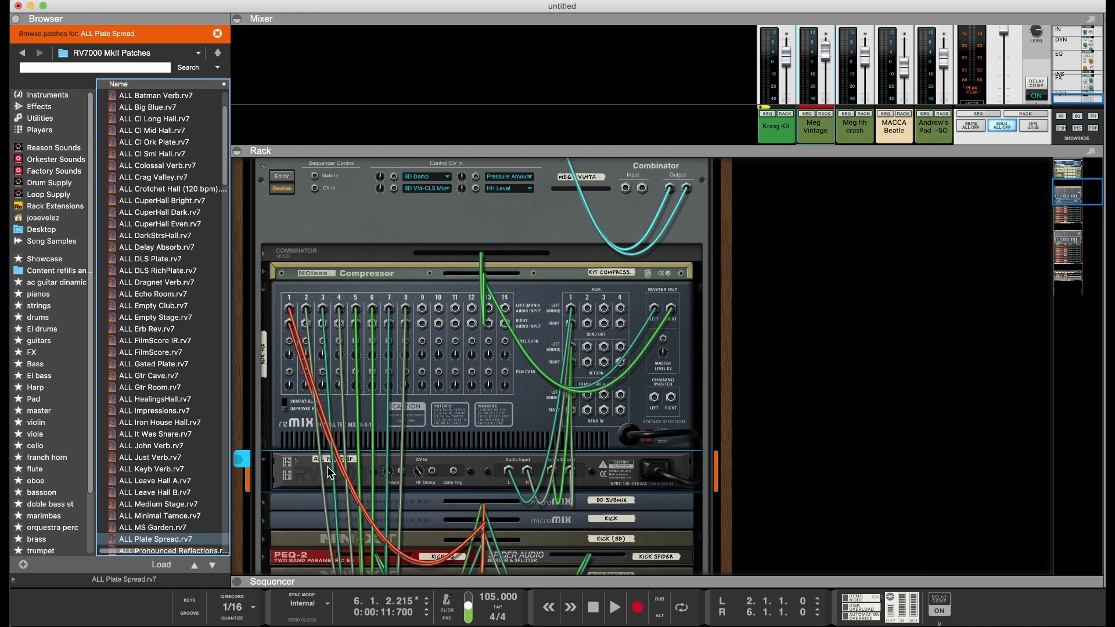
key("Tab")
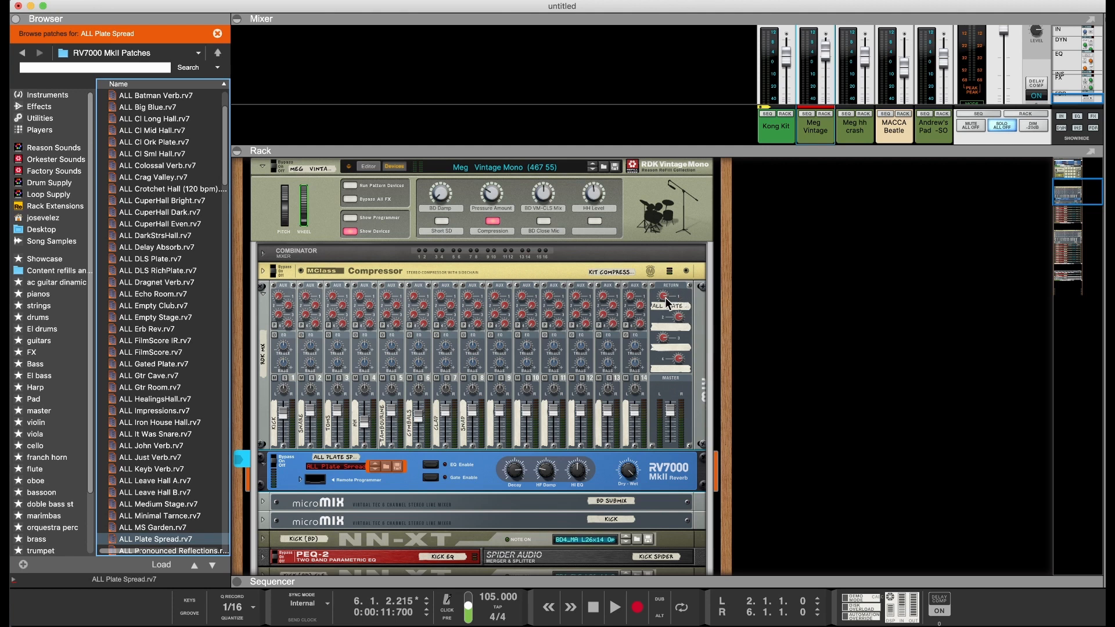
Set the snare channel's Aux 1 send to 51, play the soloed drums from the start, and raise the send further
left_click(308, 297)
mouse_move(313, 275)
left_mouse_down()
mouse_move(310, 315)
mouse_move(319, 271)
left_mouse_up()
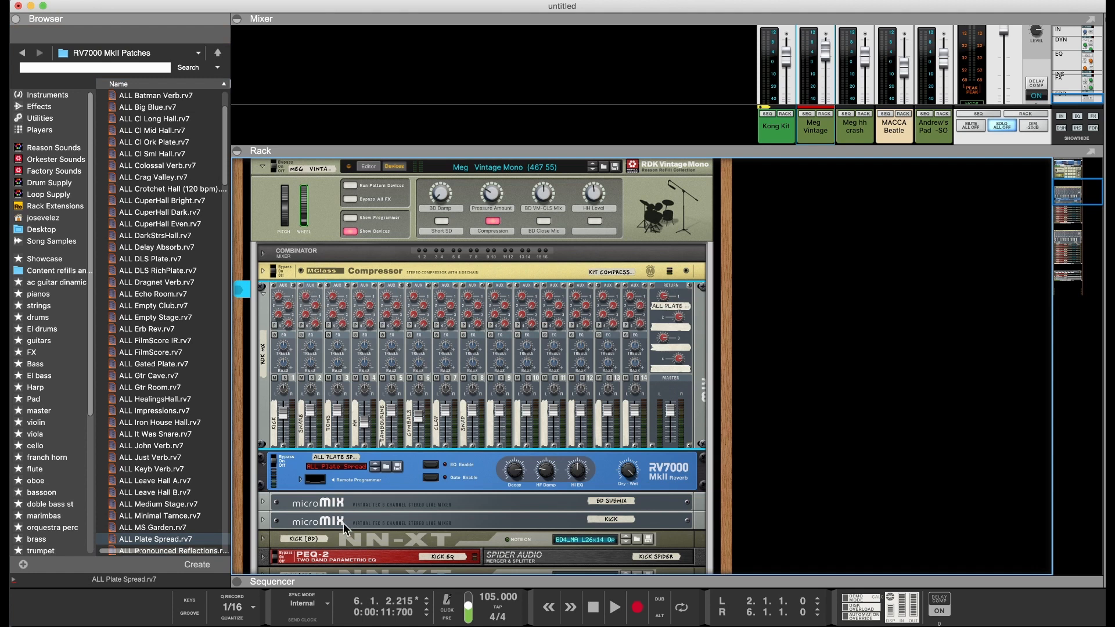
left_click(593, 607)
left_click(614, 607)
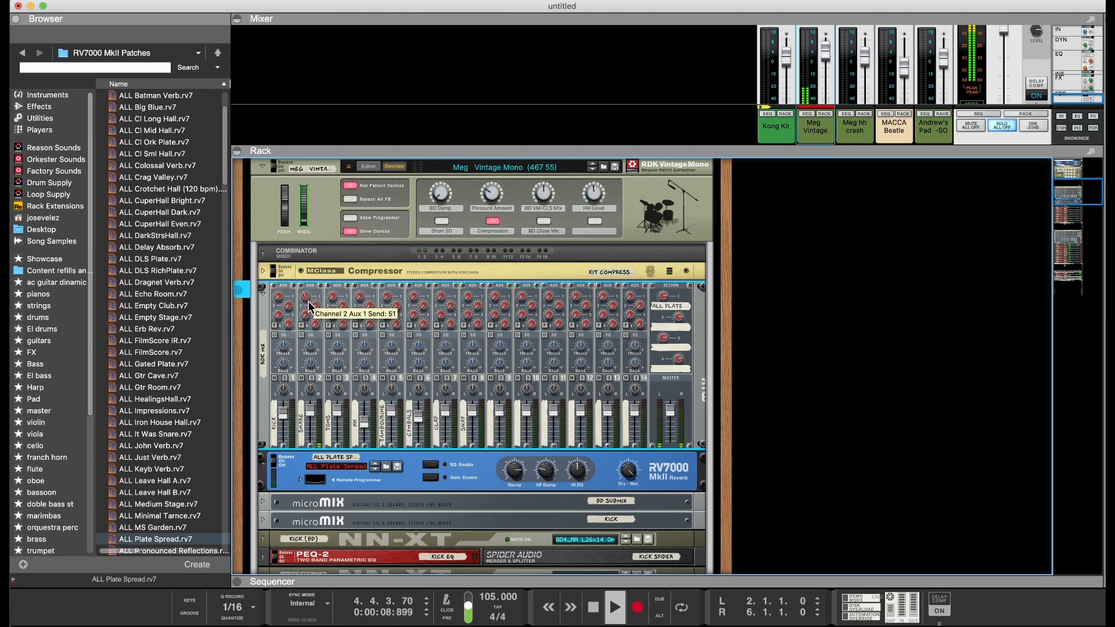
left_click_drag(308, 299, 308, 292)
Load the AMB Drum Ambience patch into the Combinator's RV7000 reverb and turn off the Meg Vintage channel's solo
scroll(347, 218, "up", 4)
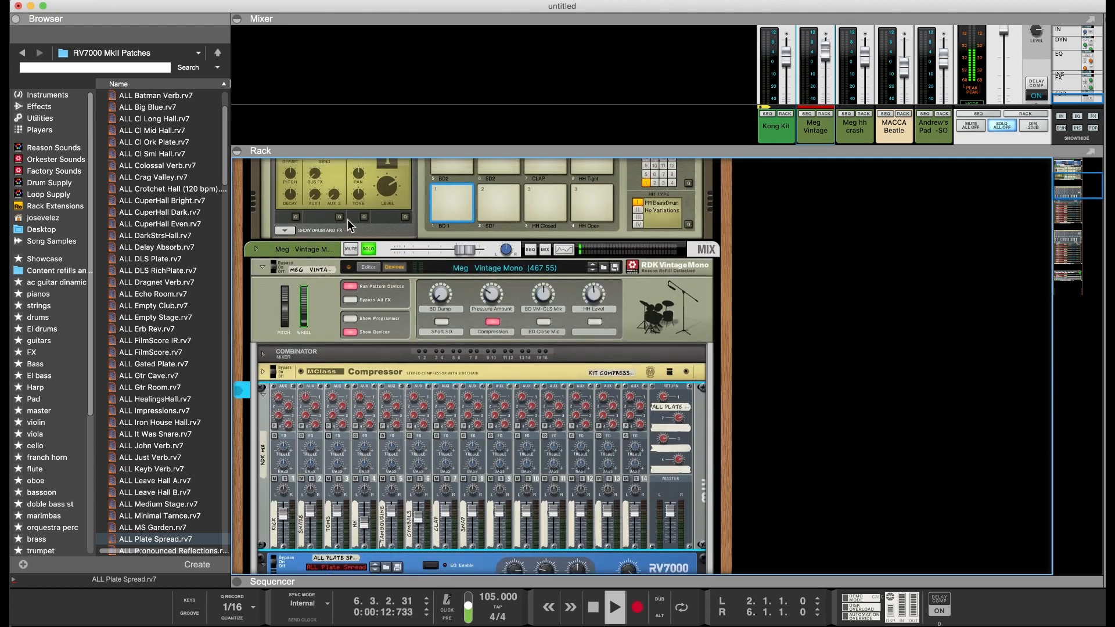
left_click(333, 567)
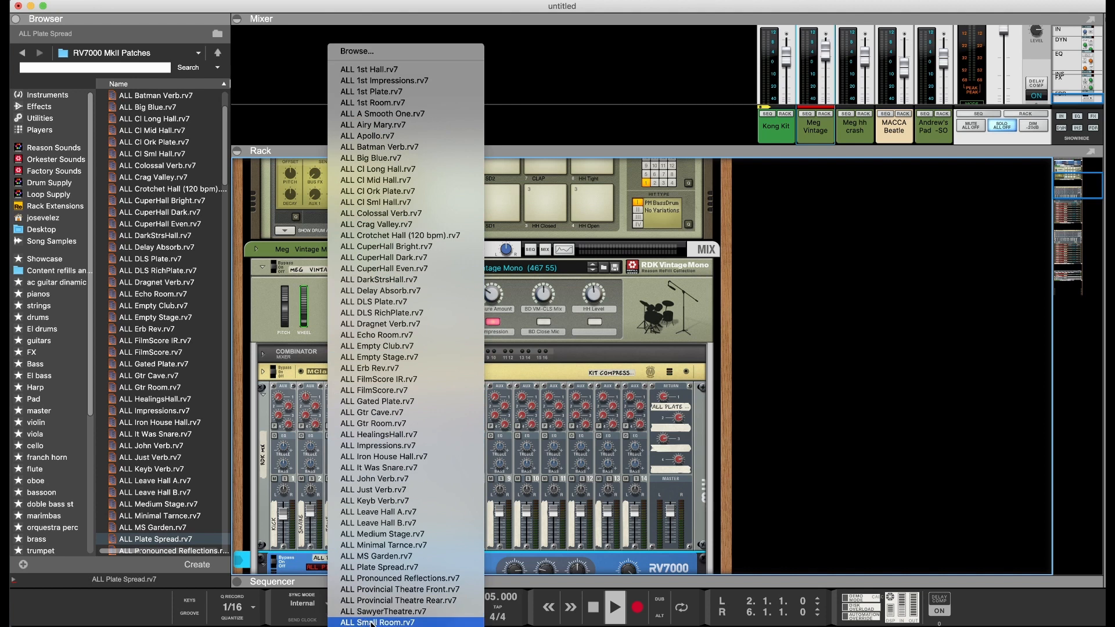
scroll(372, 624, "down", 7)
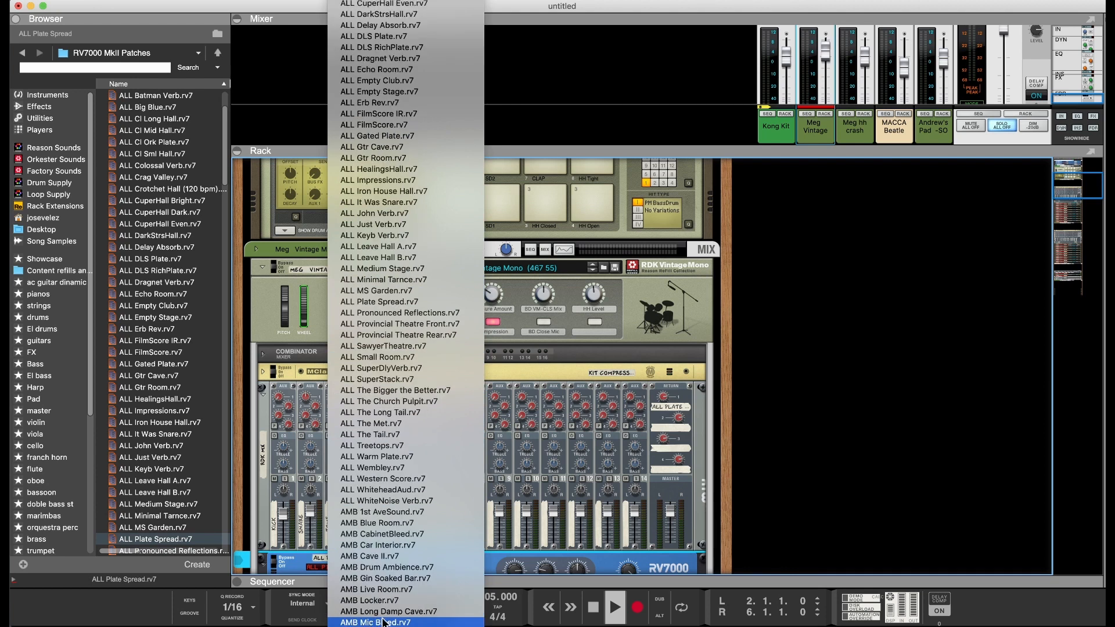
left_click(370, 567)
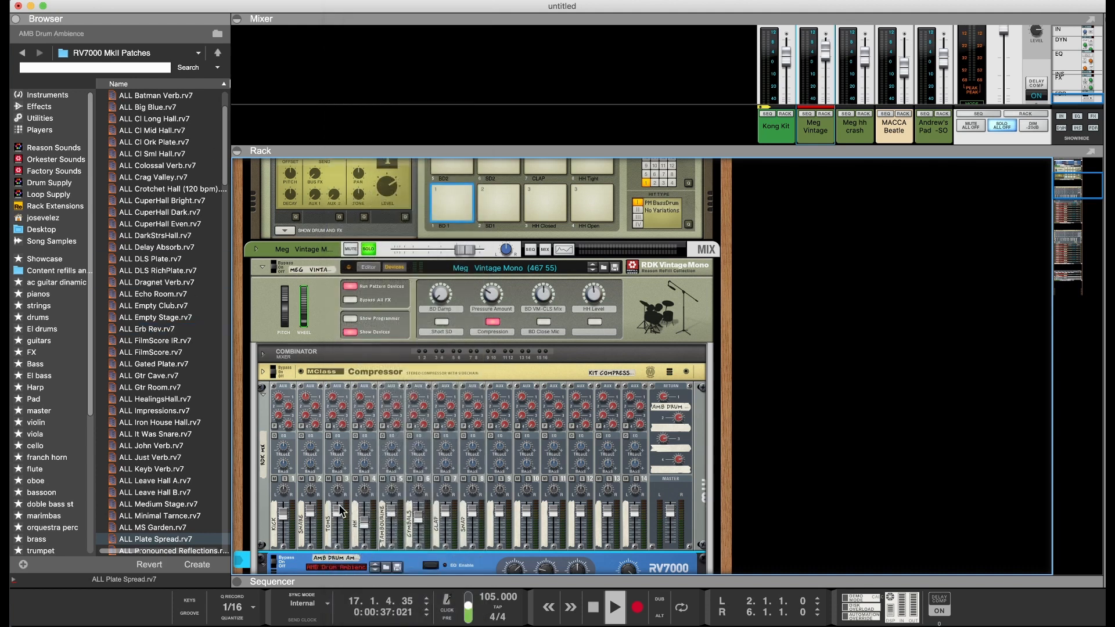
left_click(369, 249)
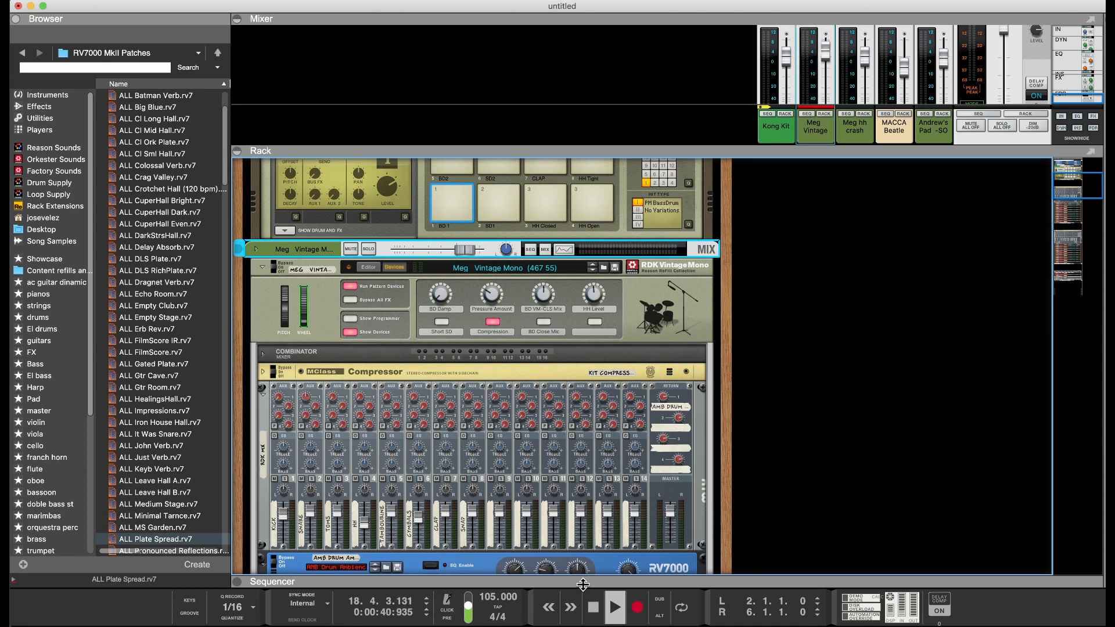
Play the full mix from the start, set the snare channel's Aux 1 send to 73, and return to the song start
left_click(598, 615)
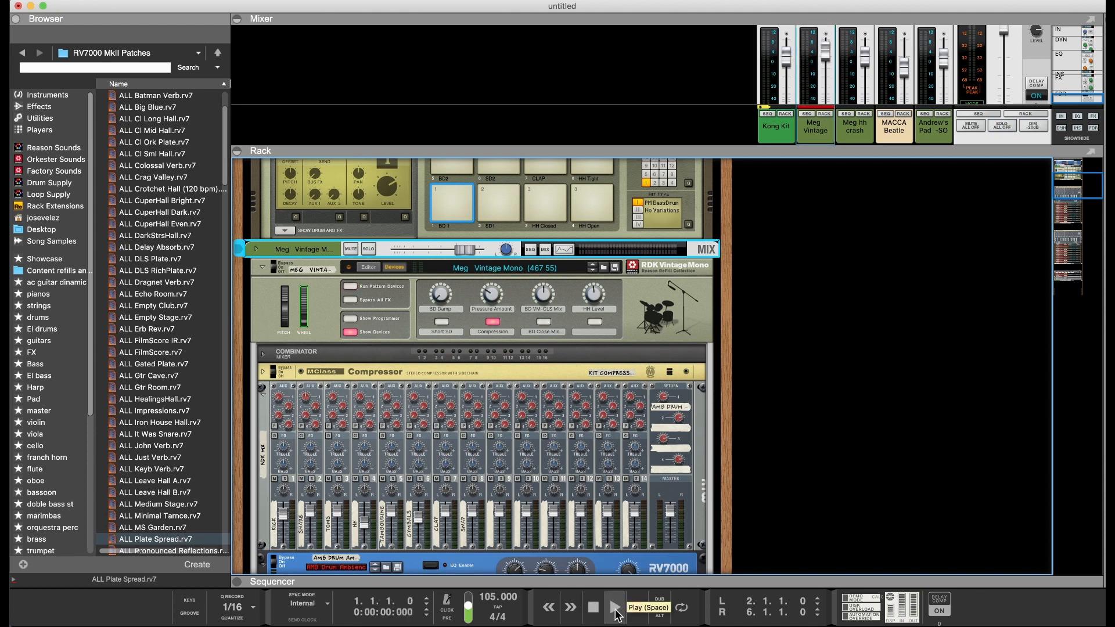
left_click(614, 607)
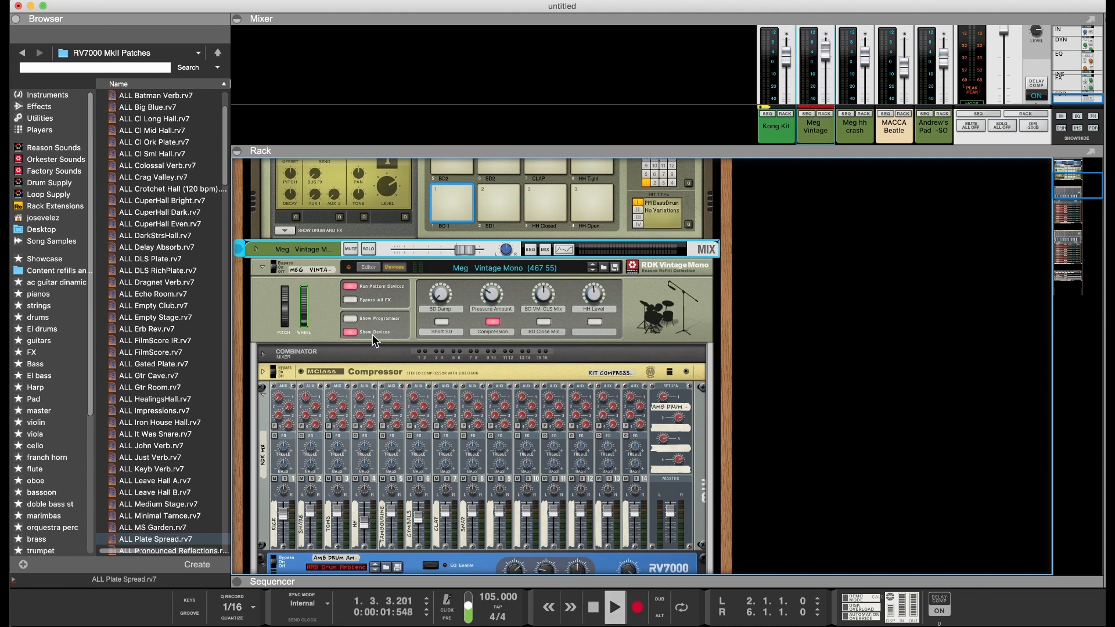
left_click(307, 400)
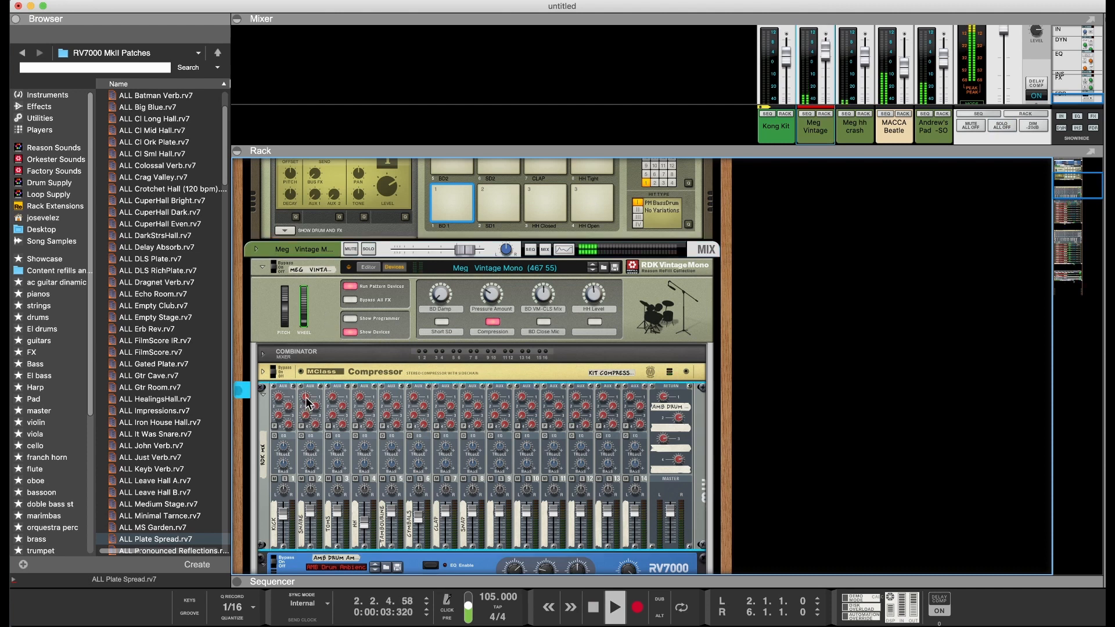
left_click_drag(306, 395, 307, 394)
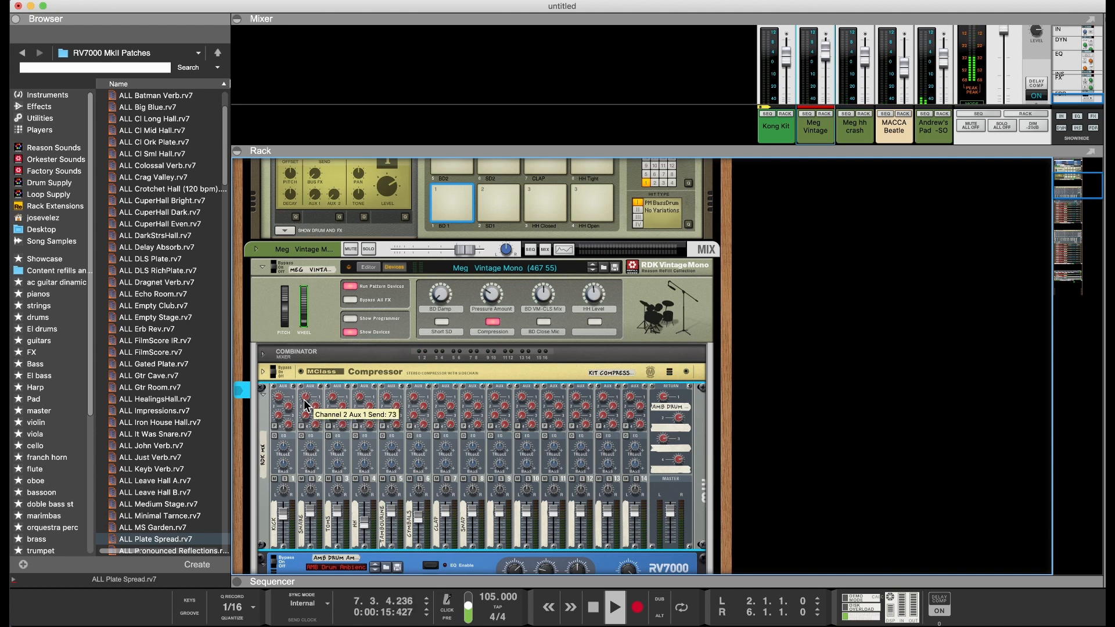
double_click(593, 609)
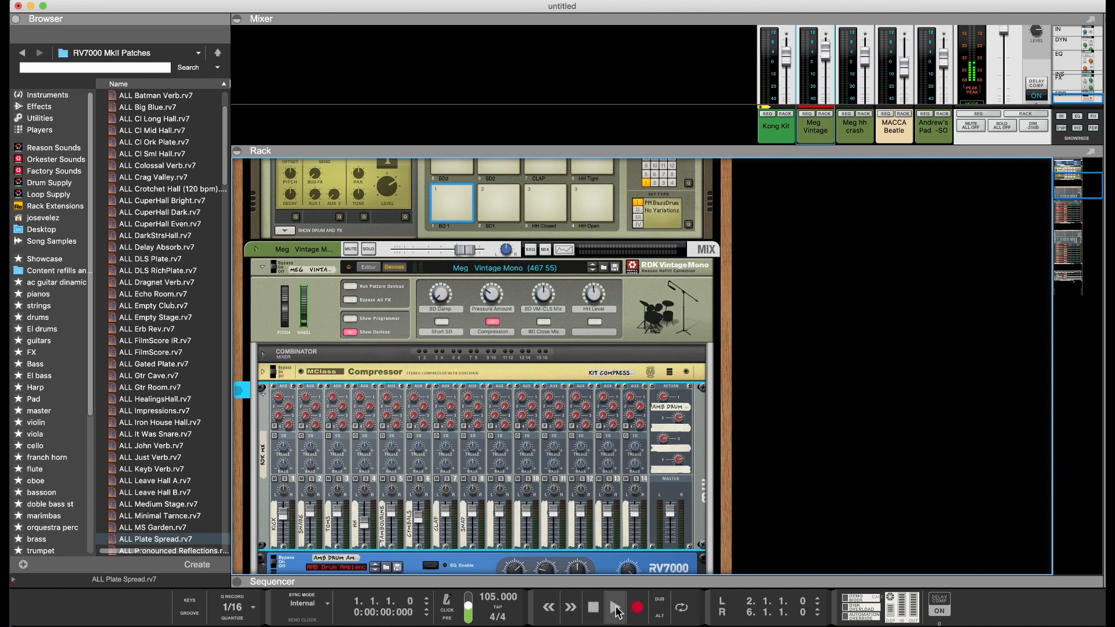
Play the mix from the start again and set the kick channel's level to 116 in the Combinator's mixer
left_click(617, 609)
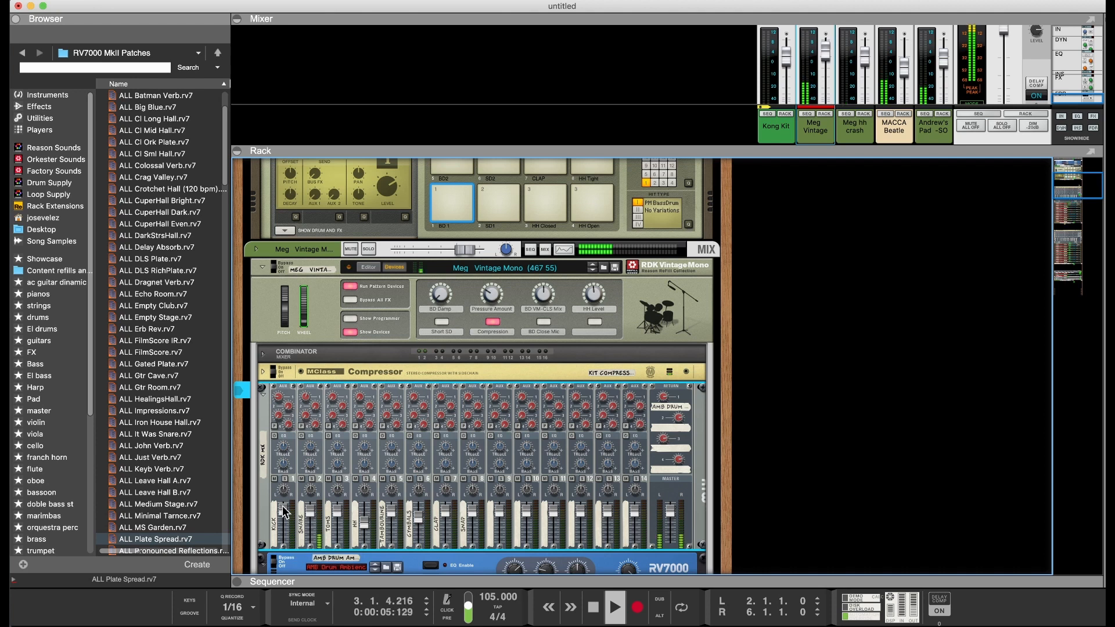
mouse_move(285, 511)
left_click_drag(283, 506, 282, 507)
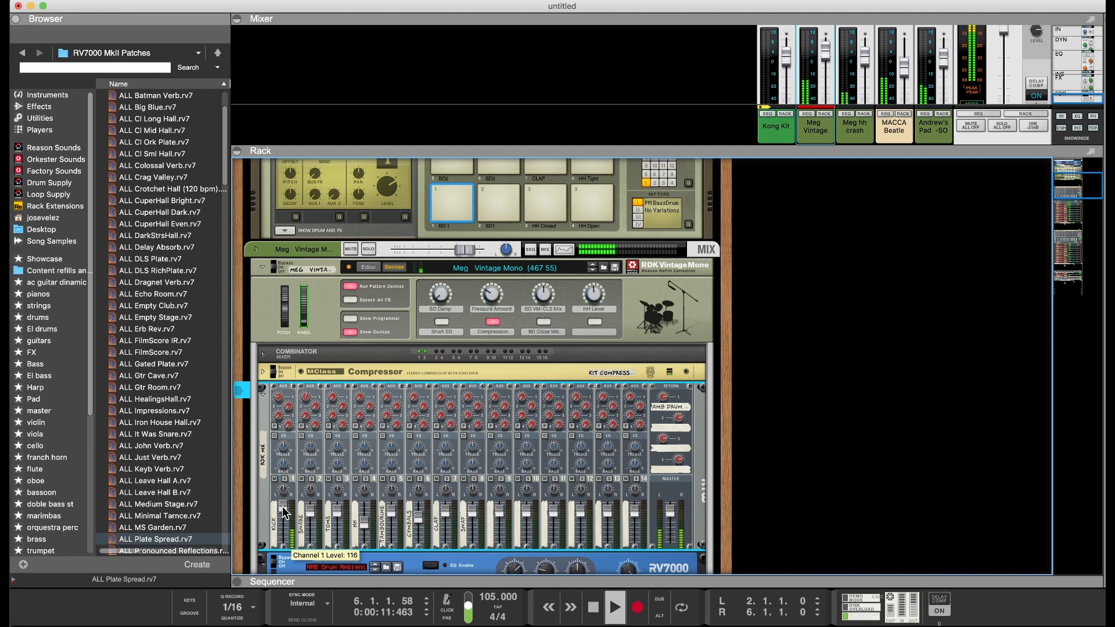
Enlarge the sequencer area and enable Blocks
left_click_drag(779, 581, 797, 300)
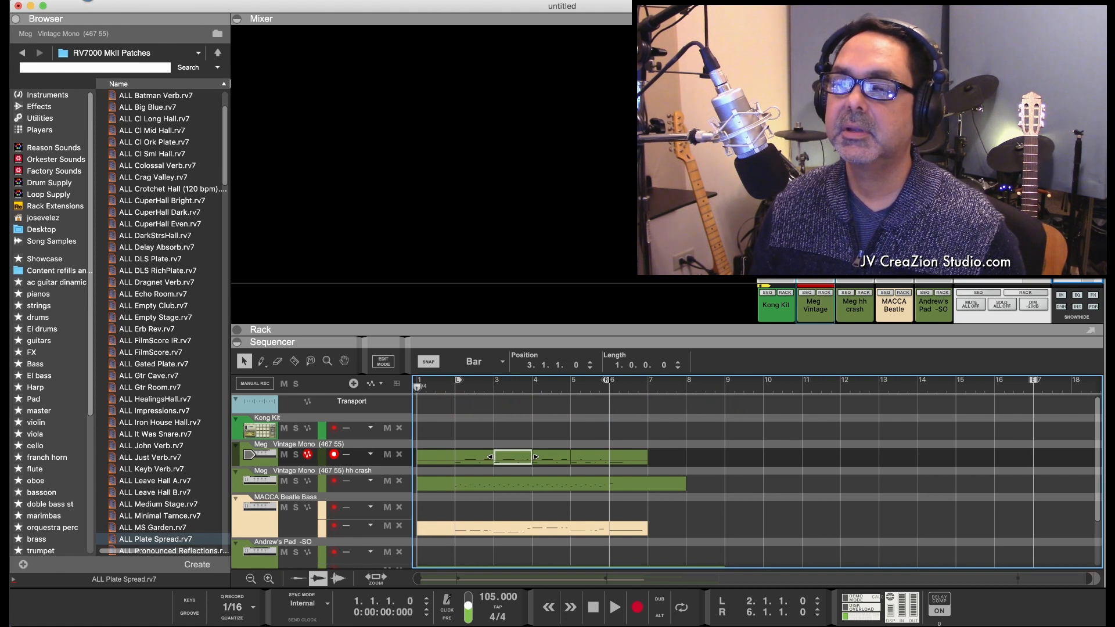
left_click(189, 0)
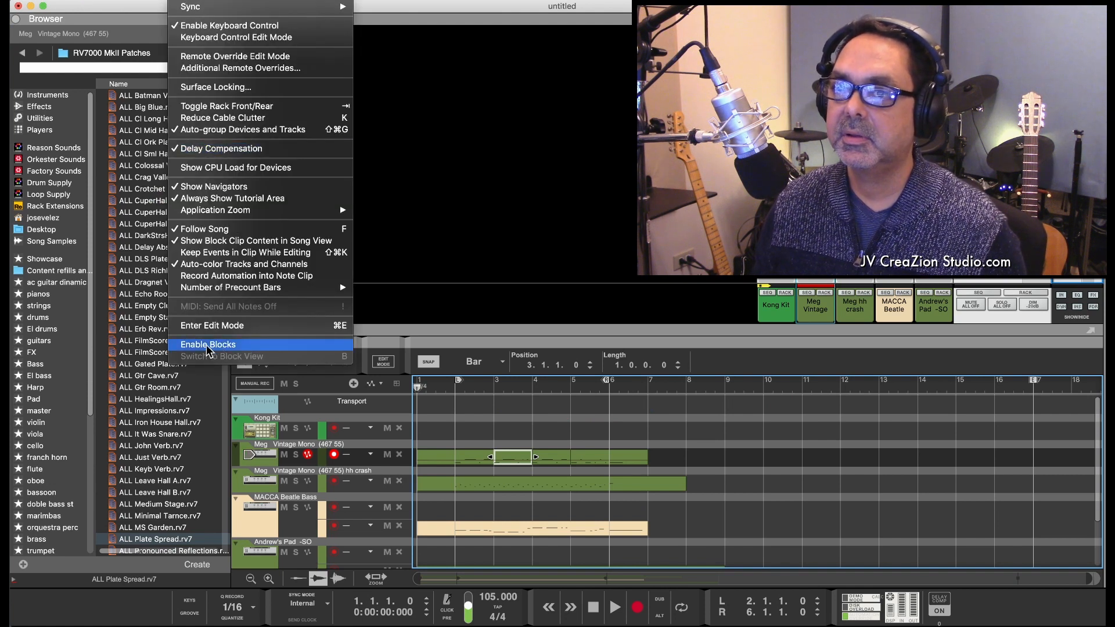
left_click(207, 347)
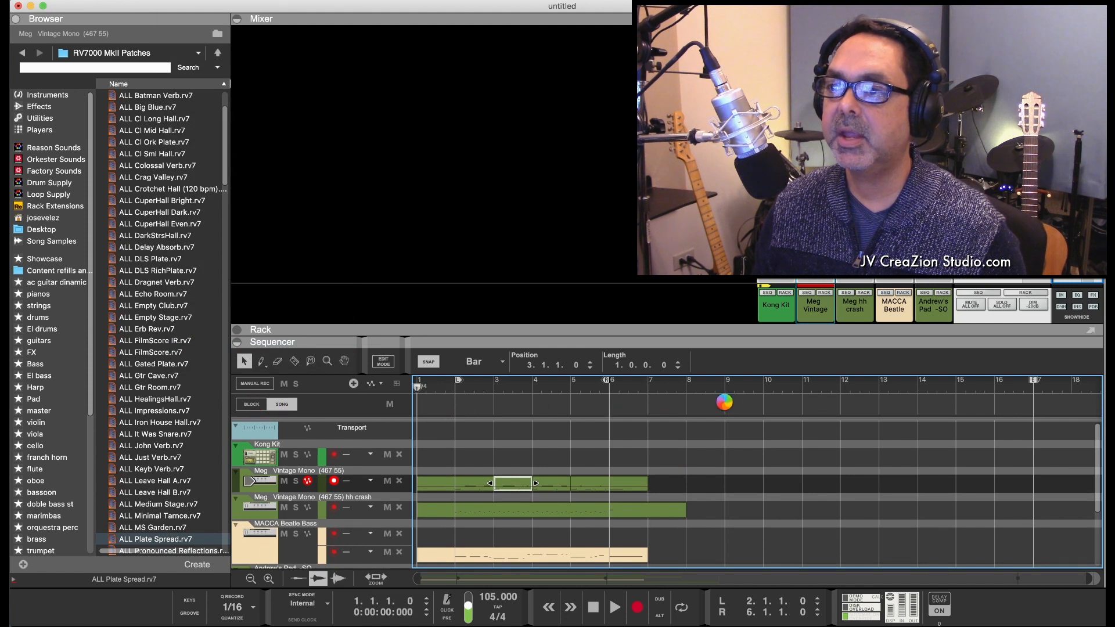
Create a Block 1 clip at bar 2 in the blocks lane and extend it to four bars
left_click(468, 410)
double_click(465, 409)
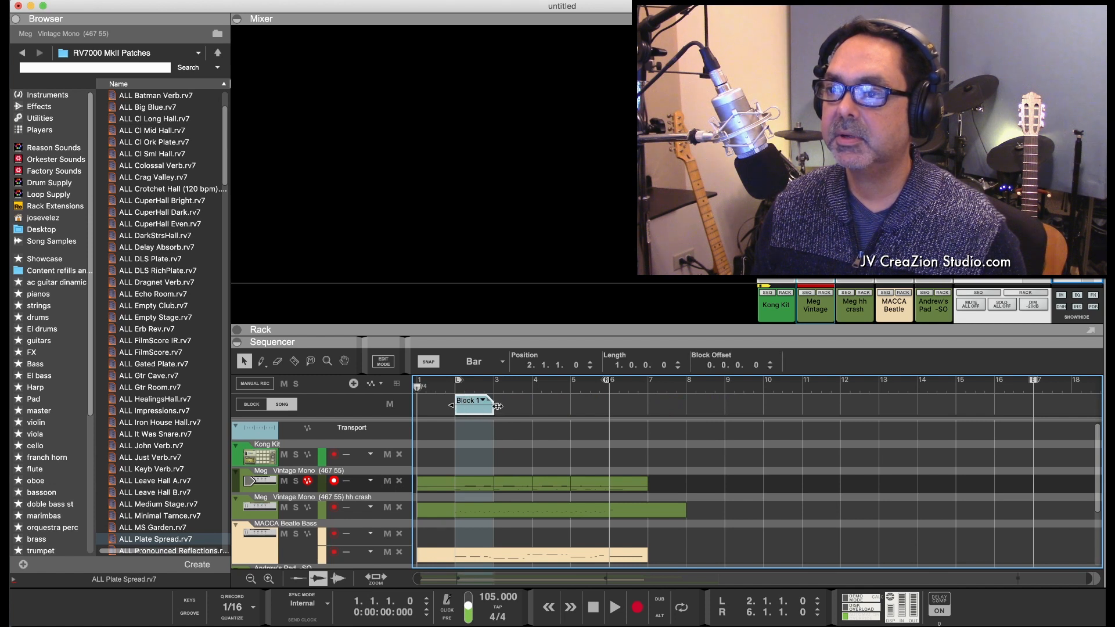
left_click_drag(498, 407, 609, 406)
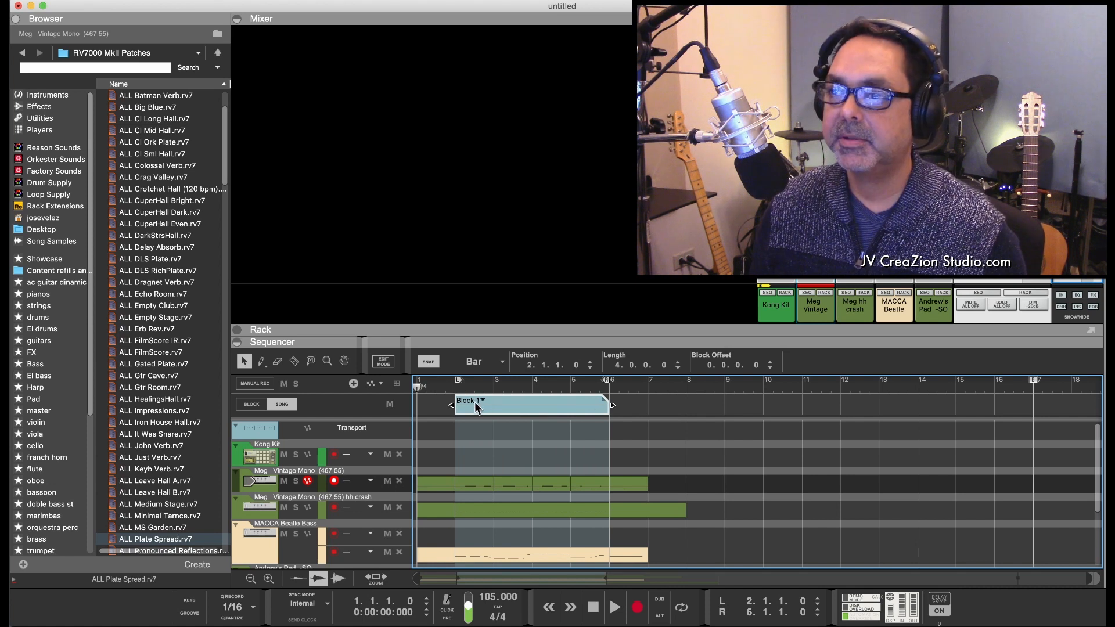
left_click(475, 402)
left_click(476, 402)
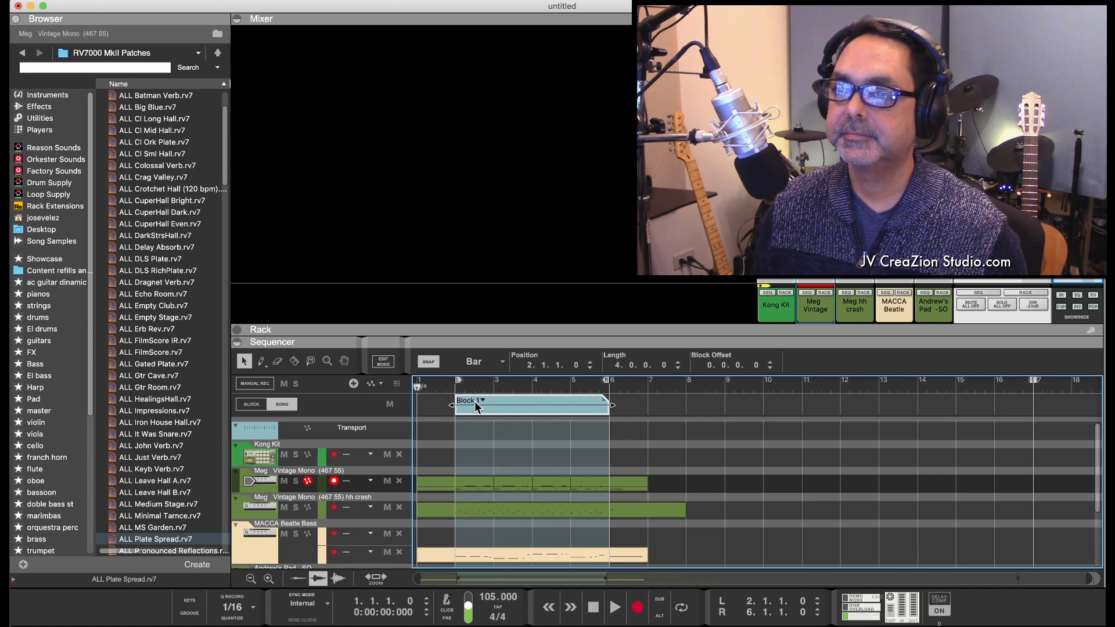
Open Block 1 in Block view and rename it verse 1
double_click(512, 407)
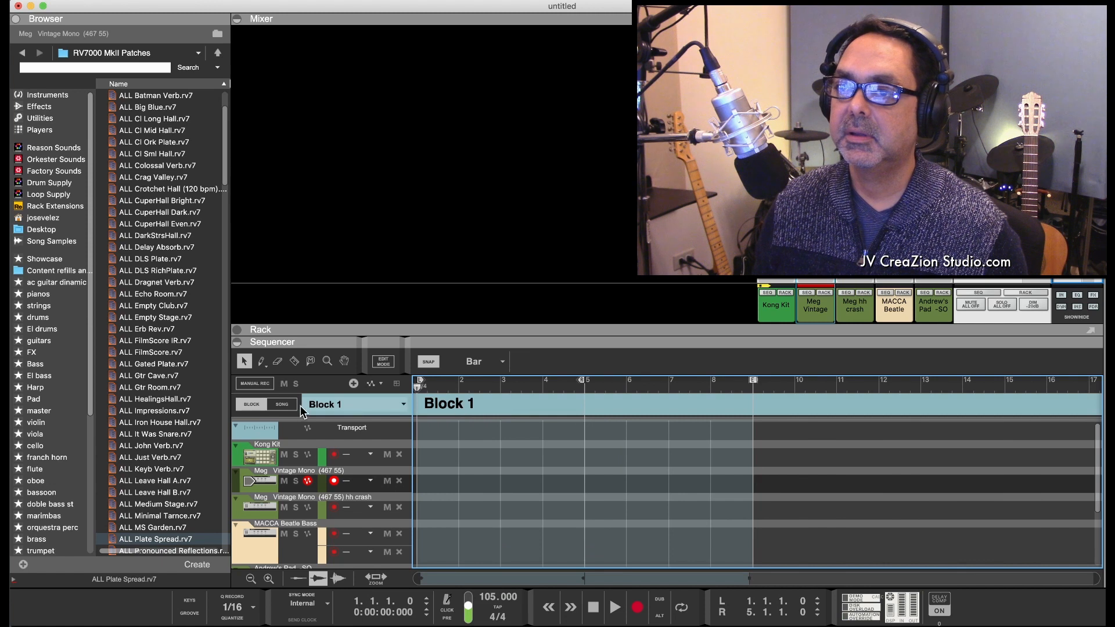
left_click(403, 409)
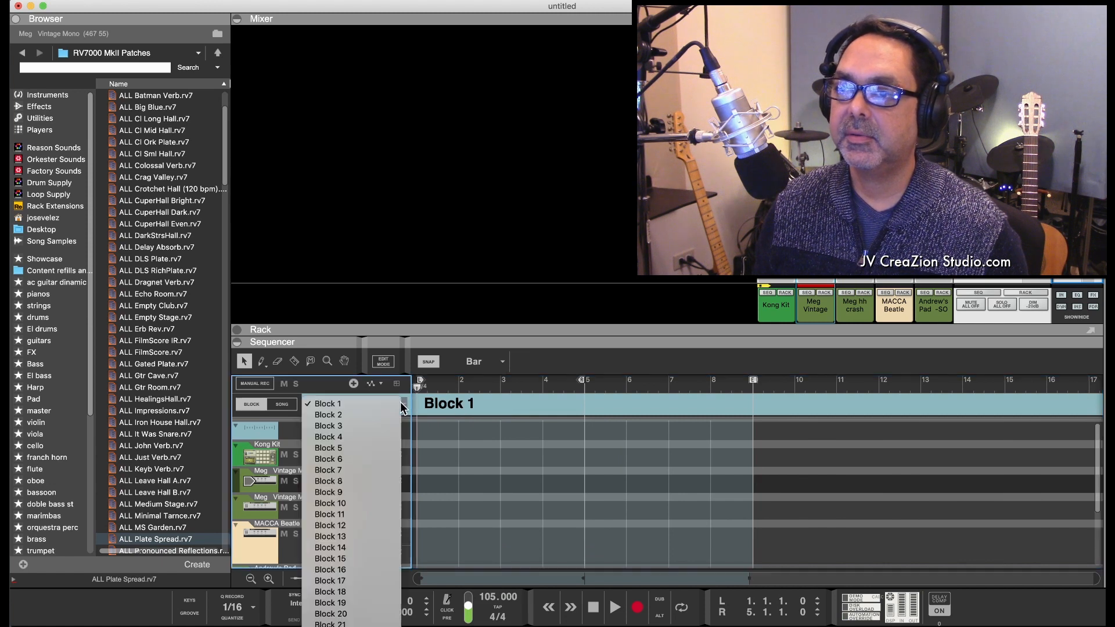
left_click(476, 404)
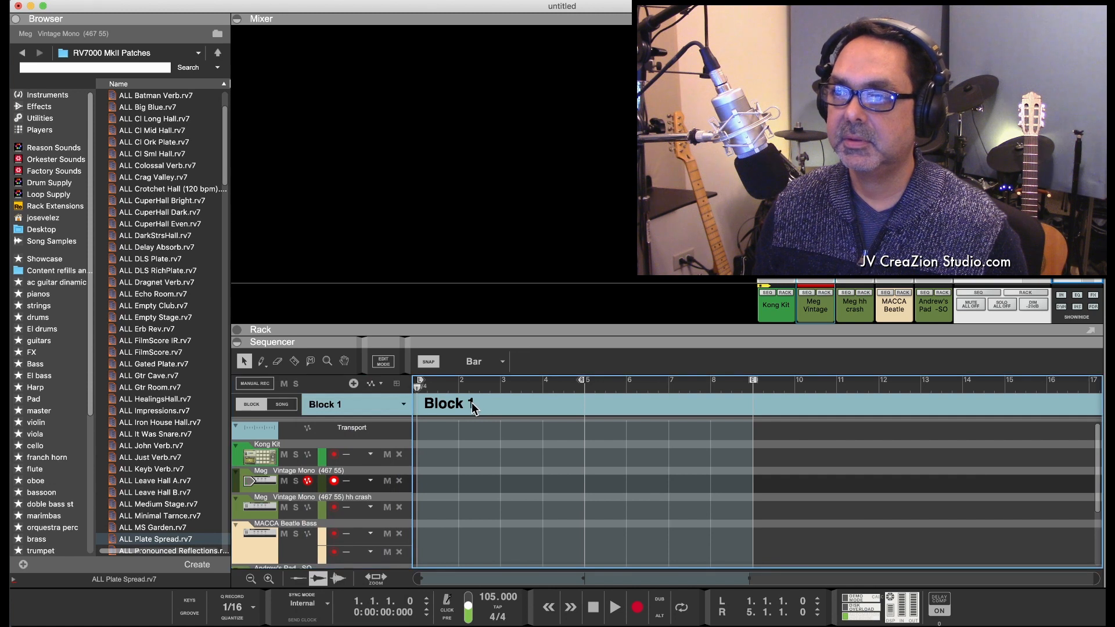
double_click(473, 406)
left_click(617, 406)
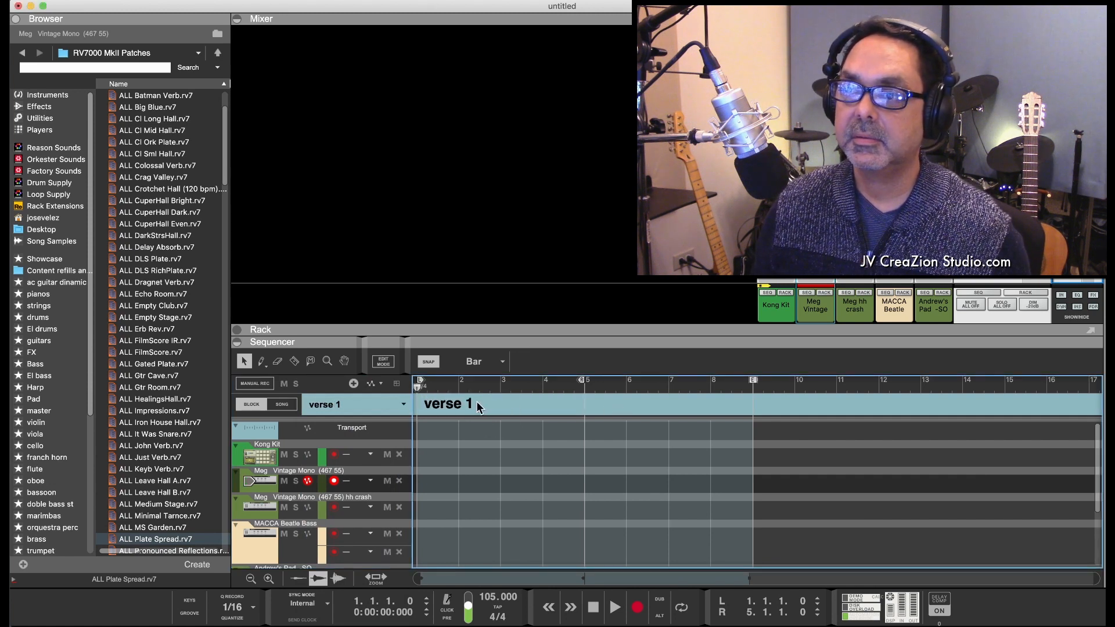
Switch Block view to Block 2 and rename that block chorus
left_click(400, 407)
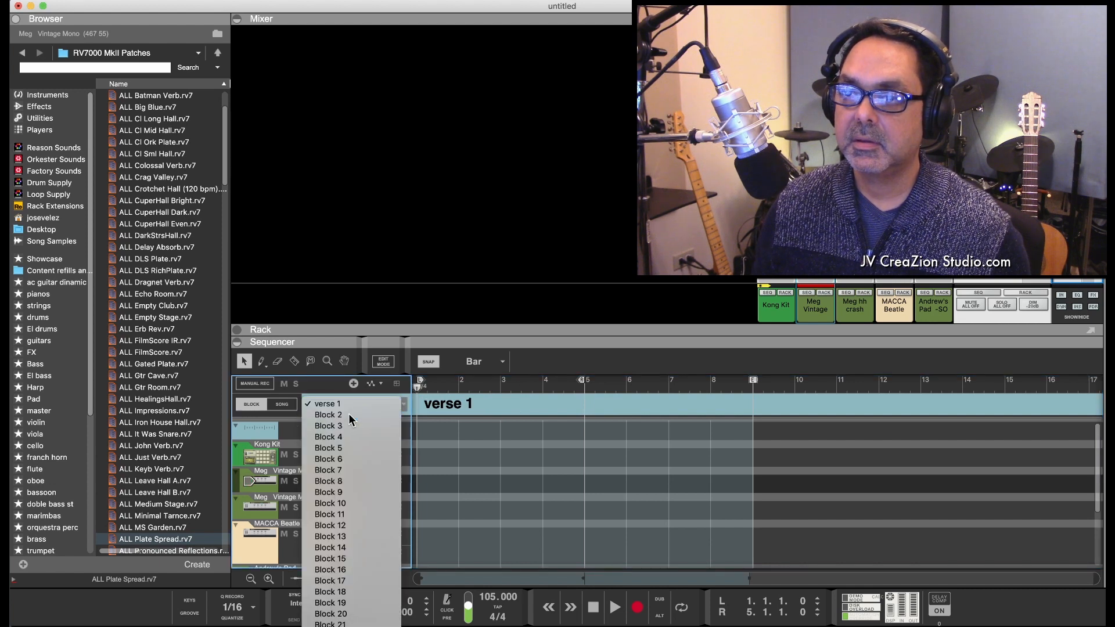
left_click(348, 415)
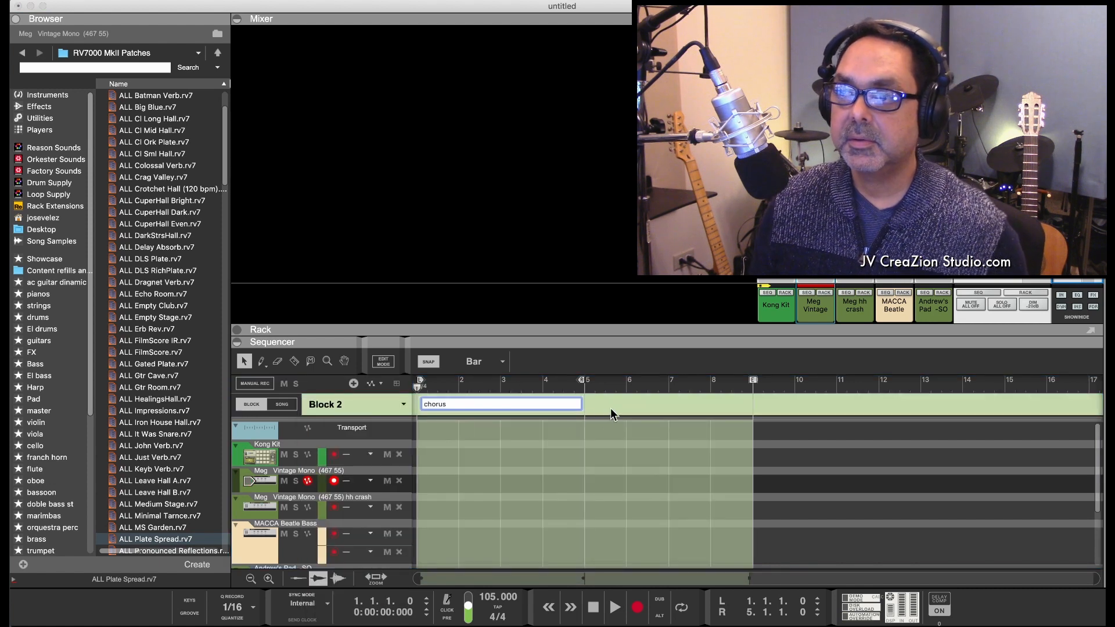
key("Return")
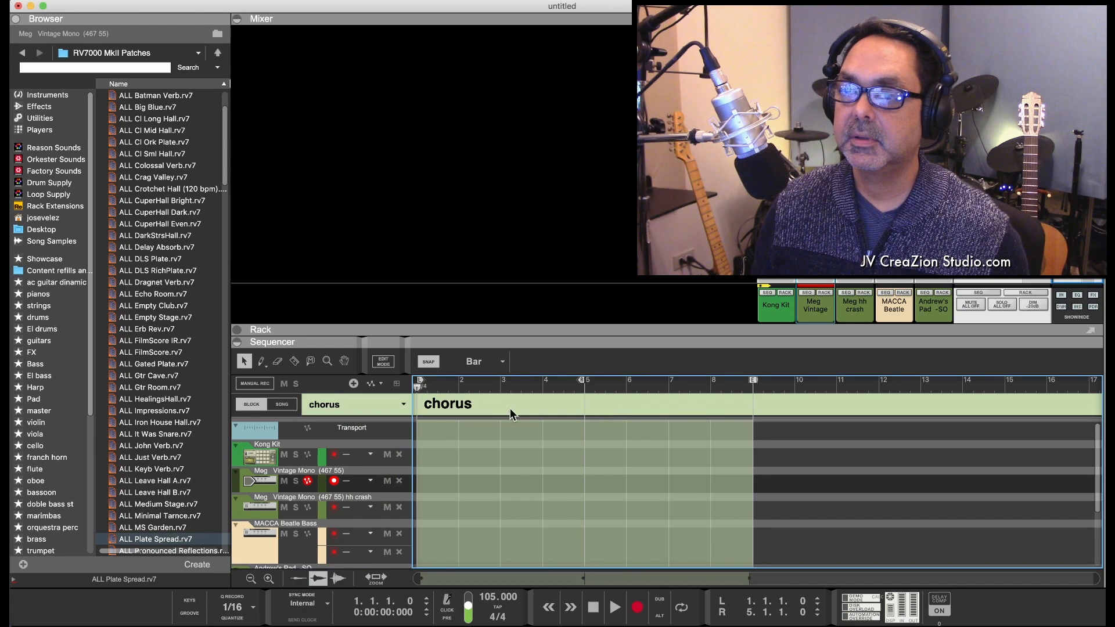
In Song view, add a four-bar block clip at bar 6, right after verse 1, and assign the chorus block to it
left_click(295, 406)
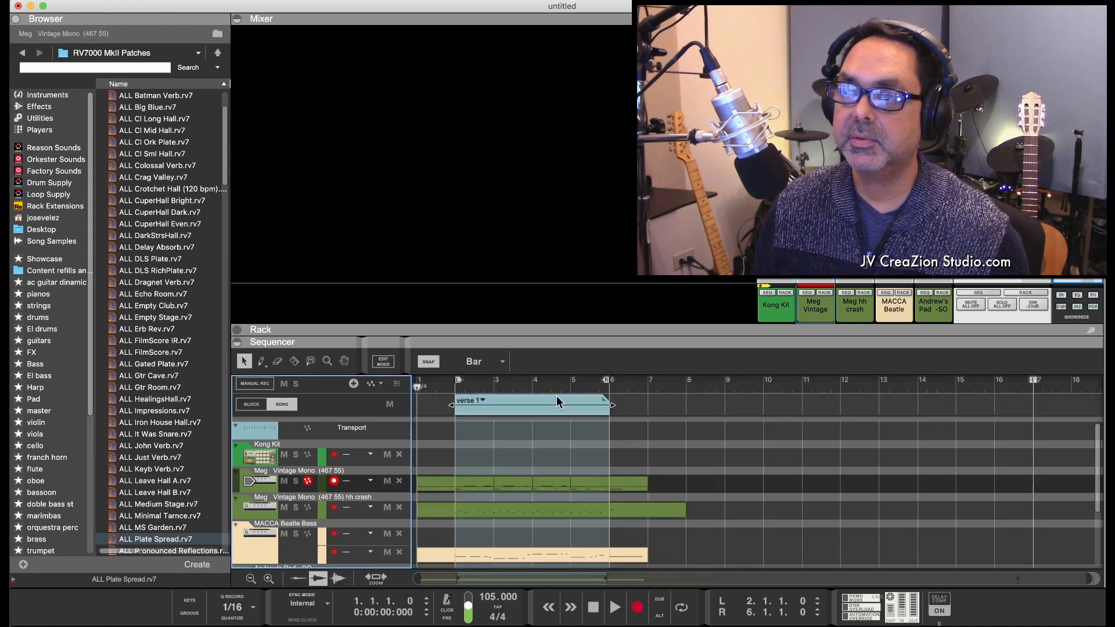
double_click(622, 404)
left_click_drag(652, 406, 746, 405)
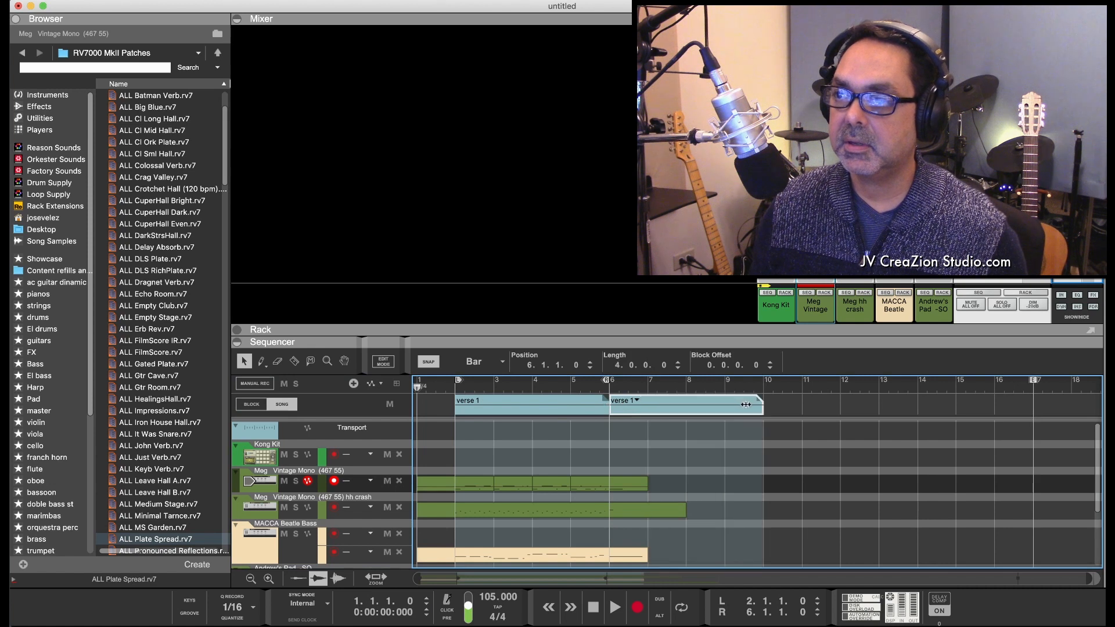
left_click(636, 400)
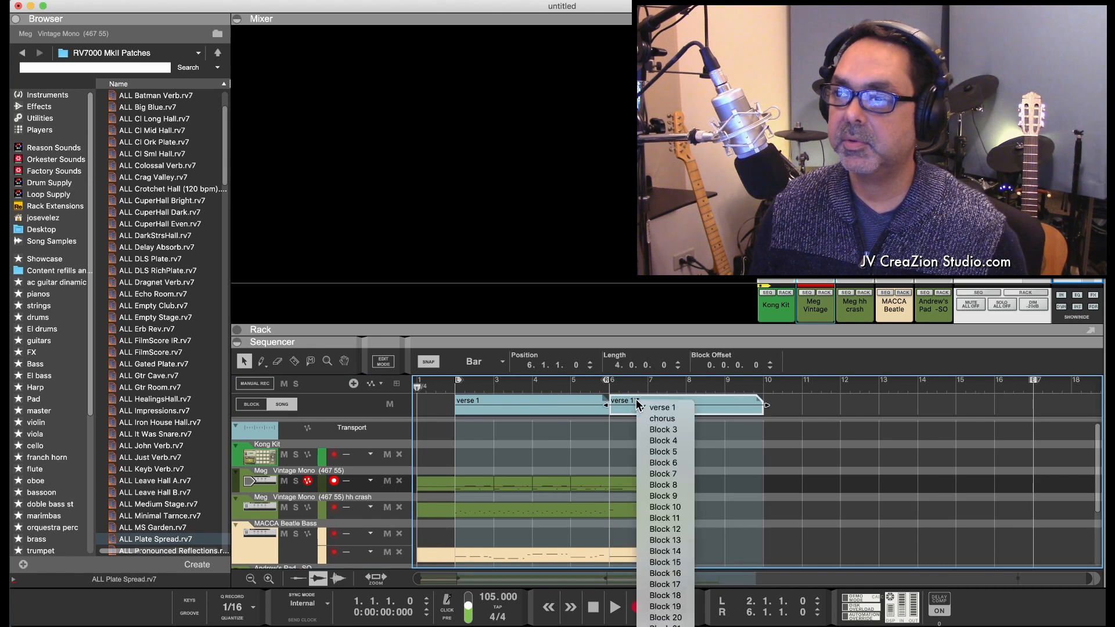
left_click(662, 419)
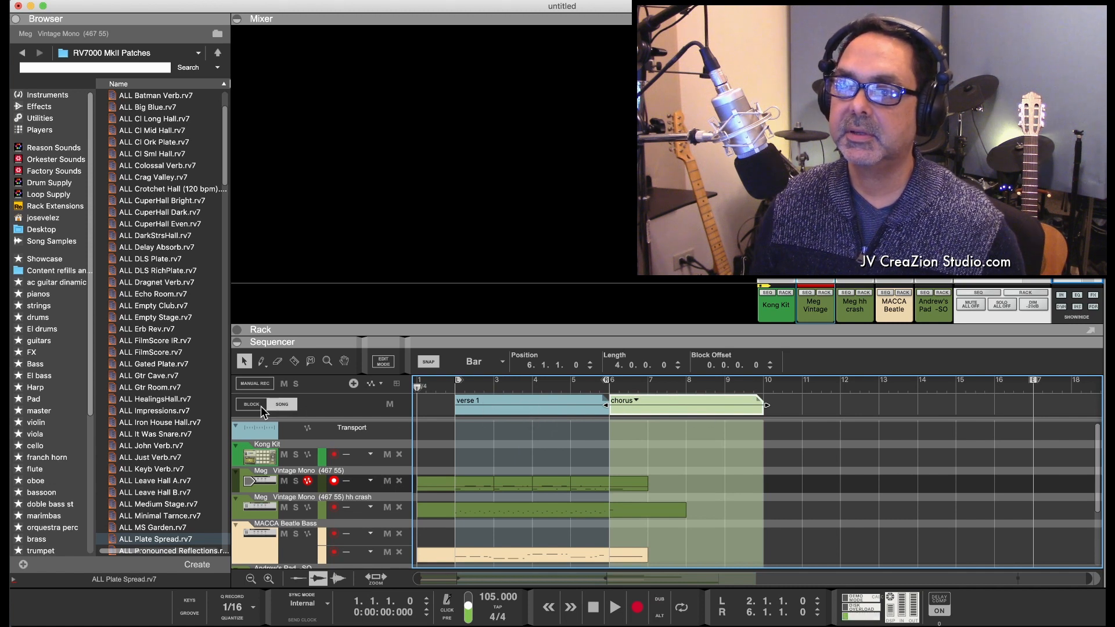
left_click(802, 384)
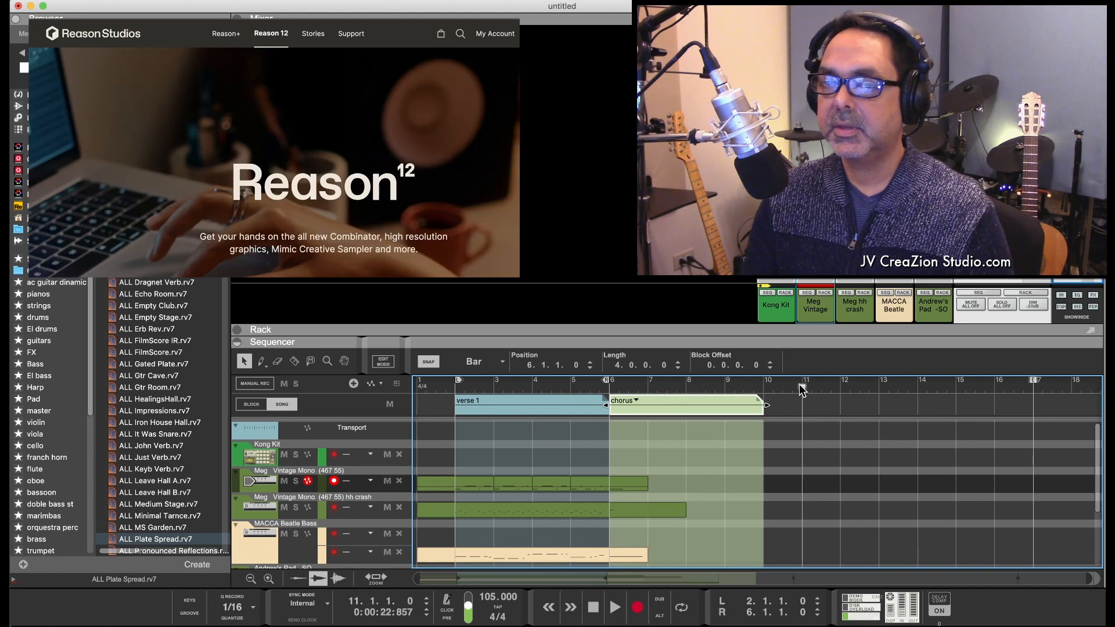